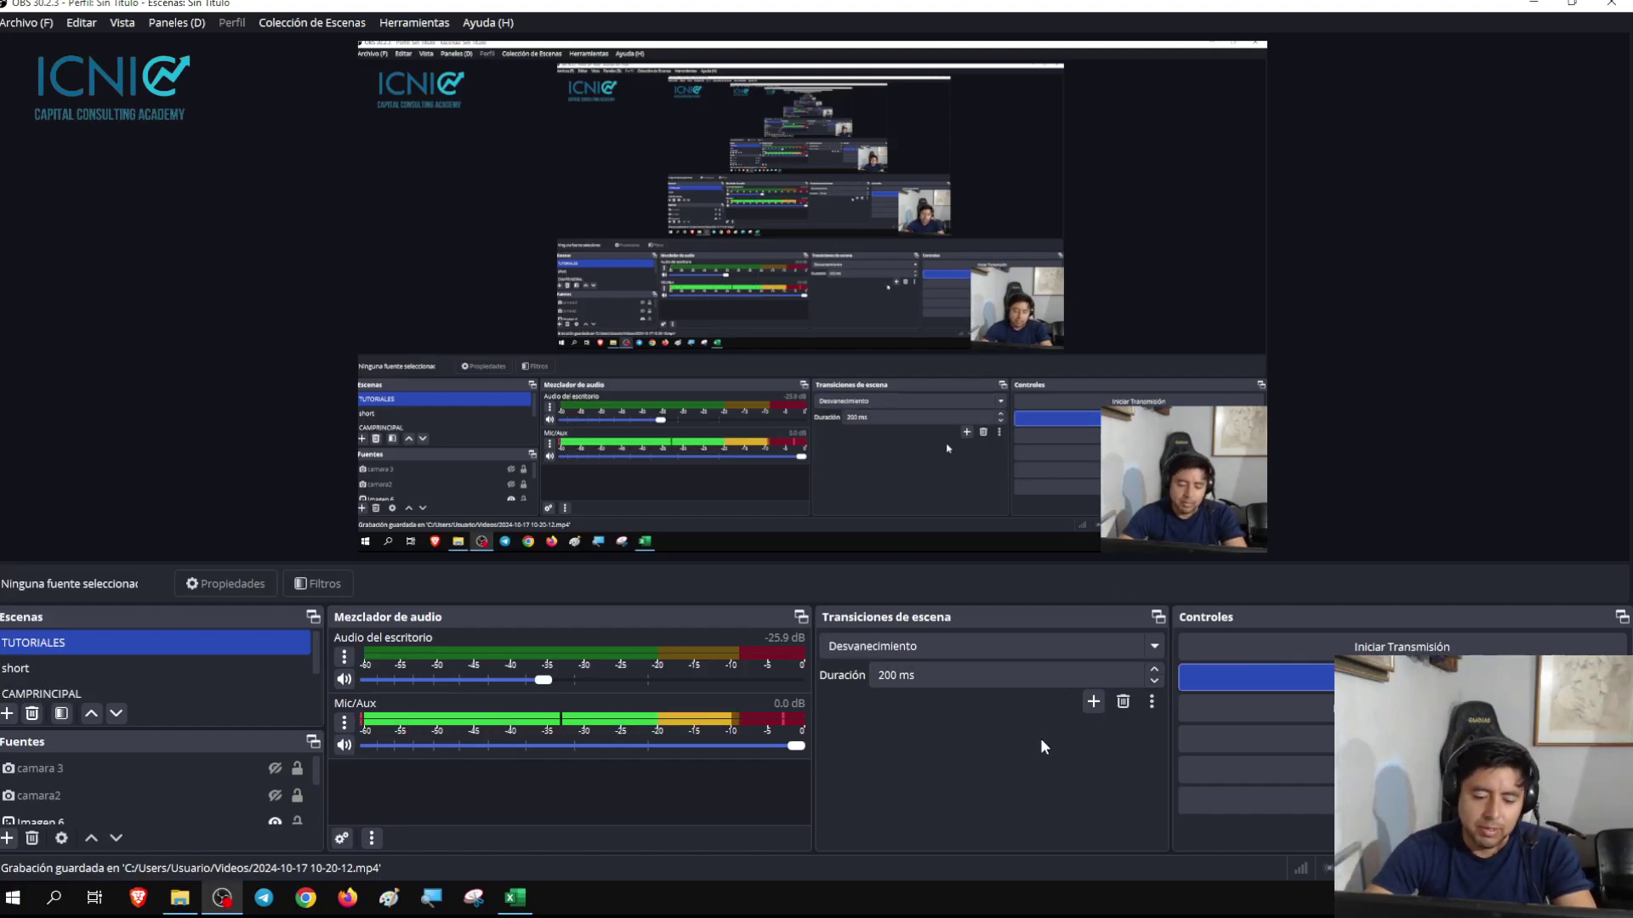
Bring the blank Libro1 Excel workbook in front of OBS Studio from the taskbar
click(512, 900)
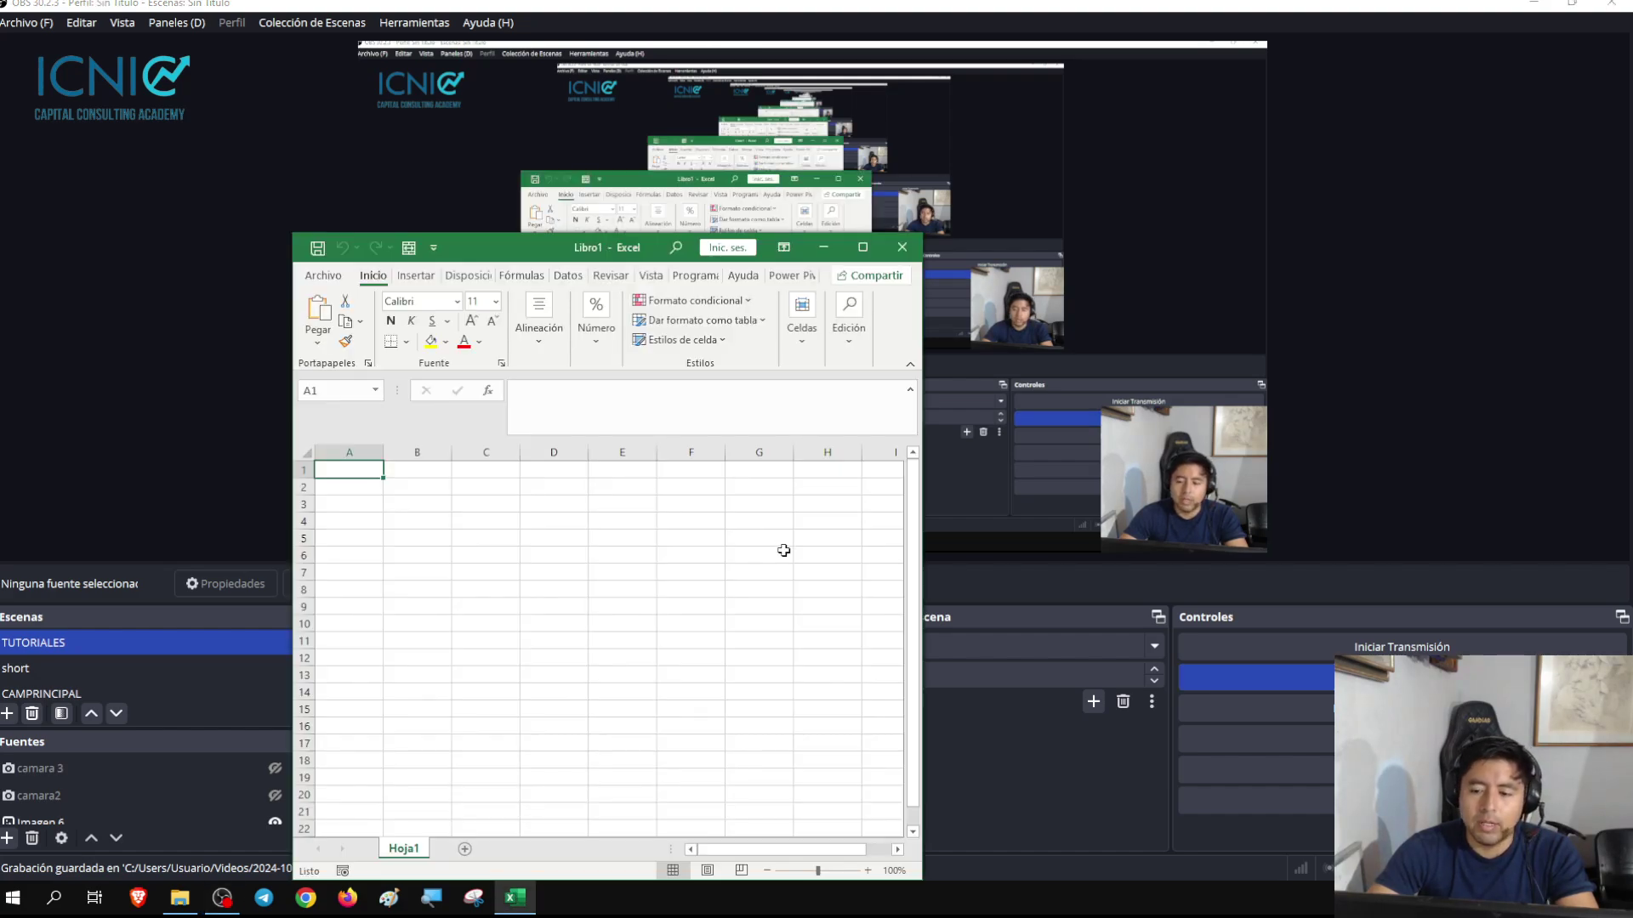
Maximize the Excel window and magnify the screen to about 200%
click(863, 247)
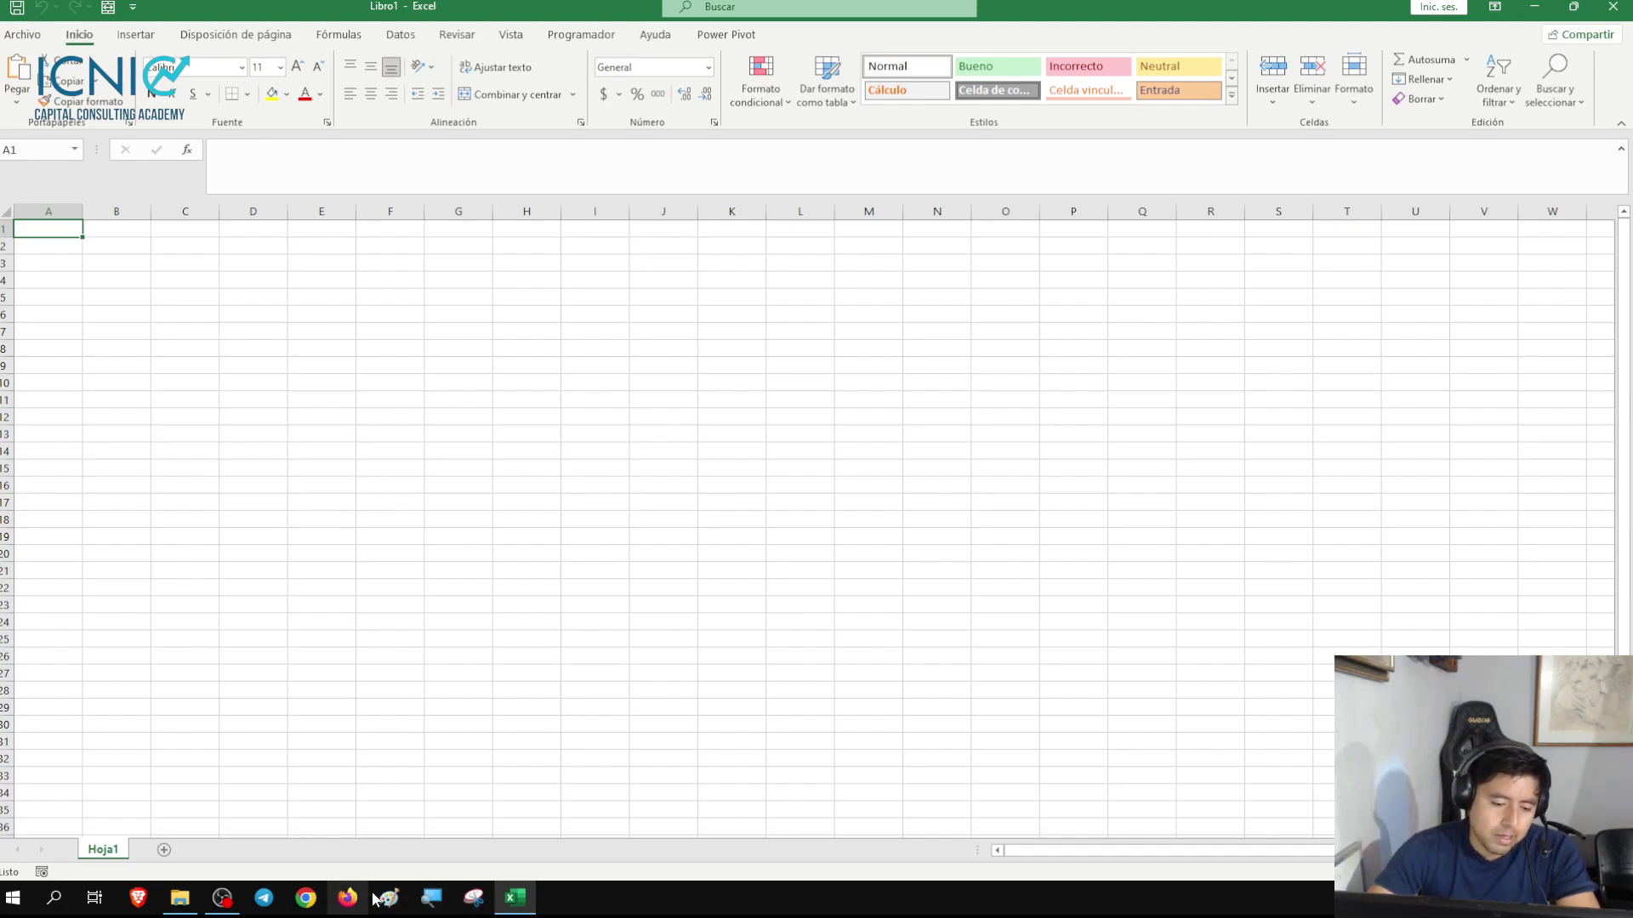
click(431, 898)
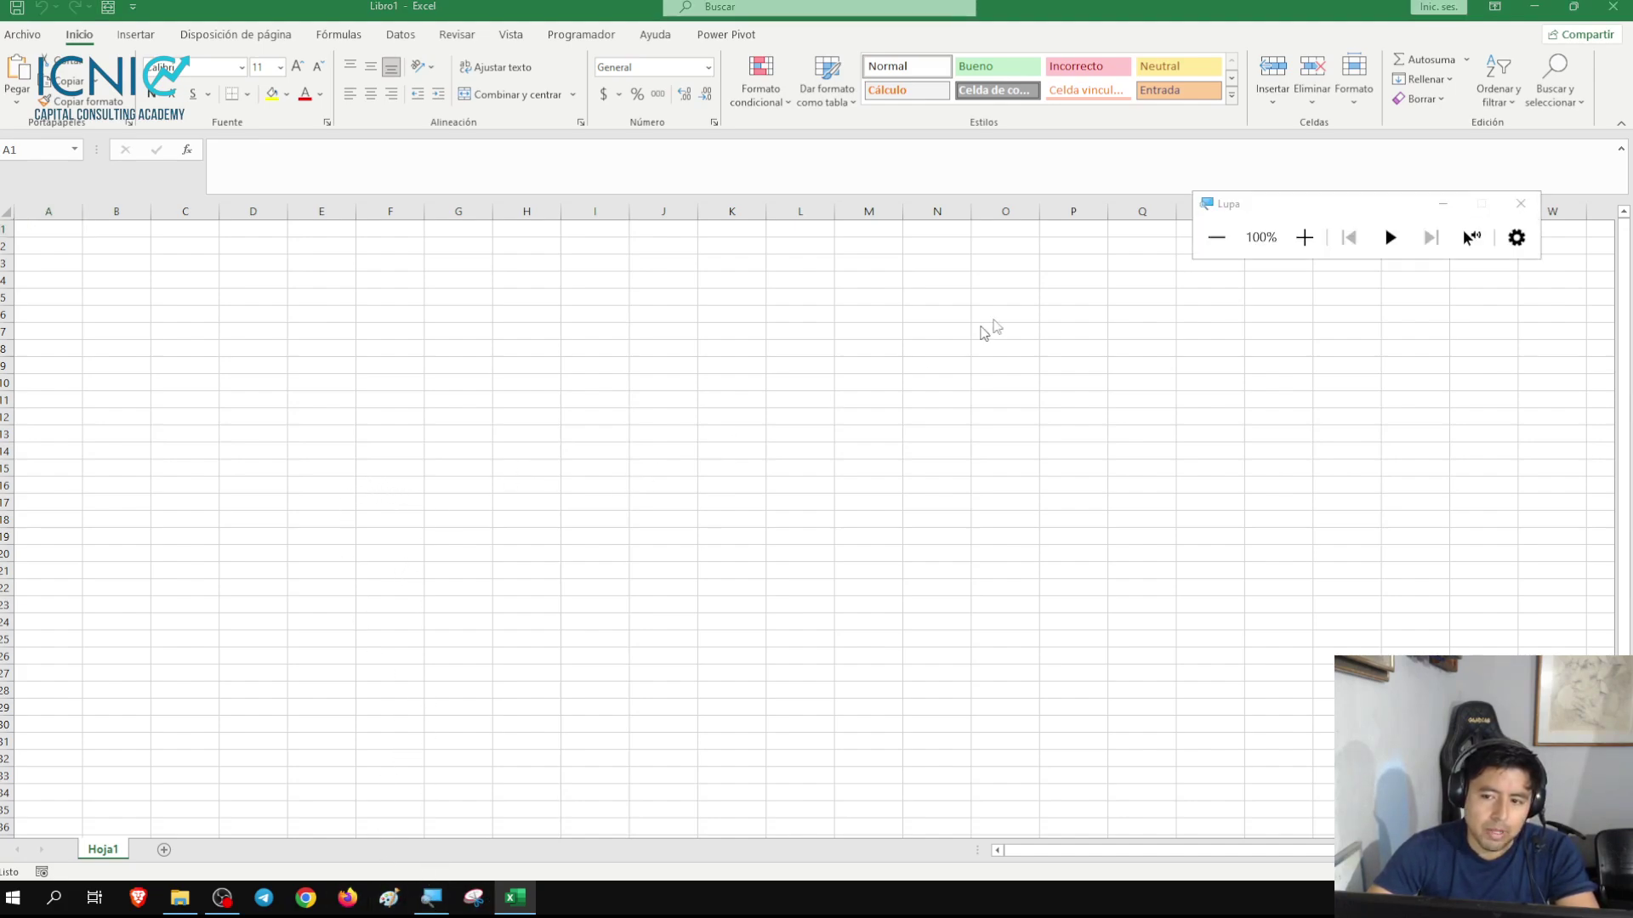
click(1304, 237)
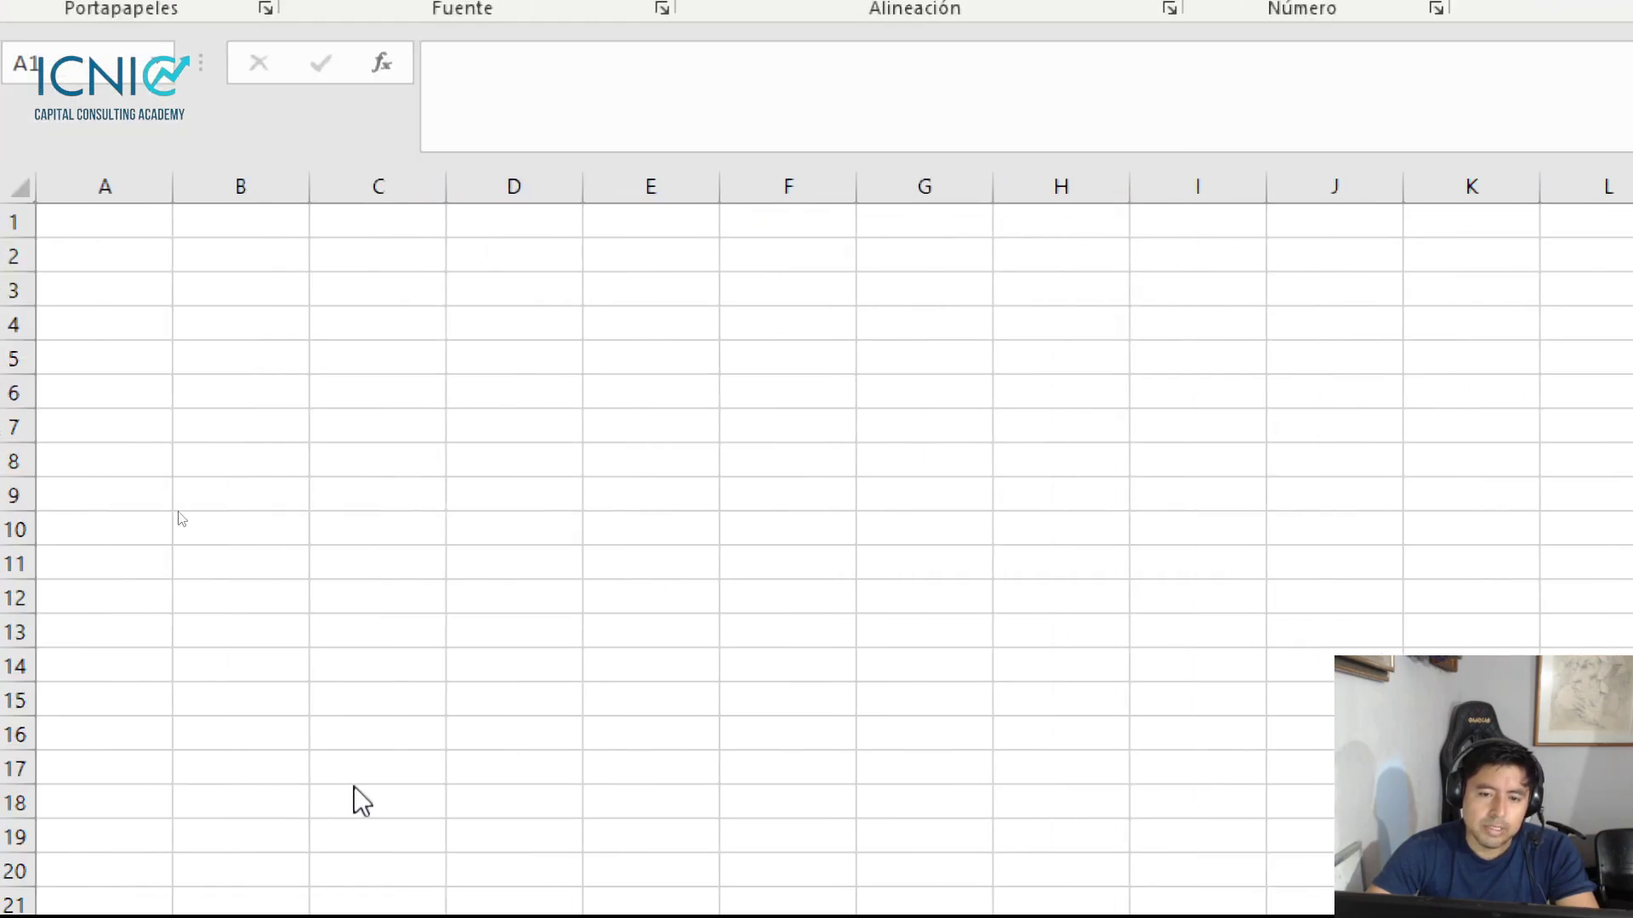
Enter Buscarv in A1 and Buscarh in B1
click(102, 231)
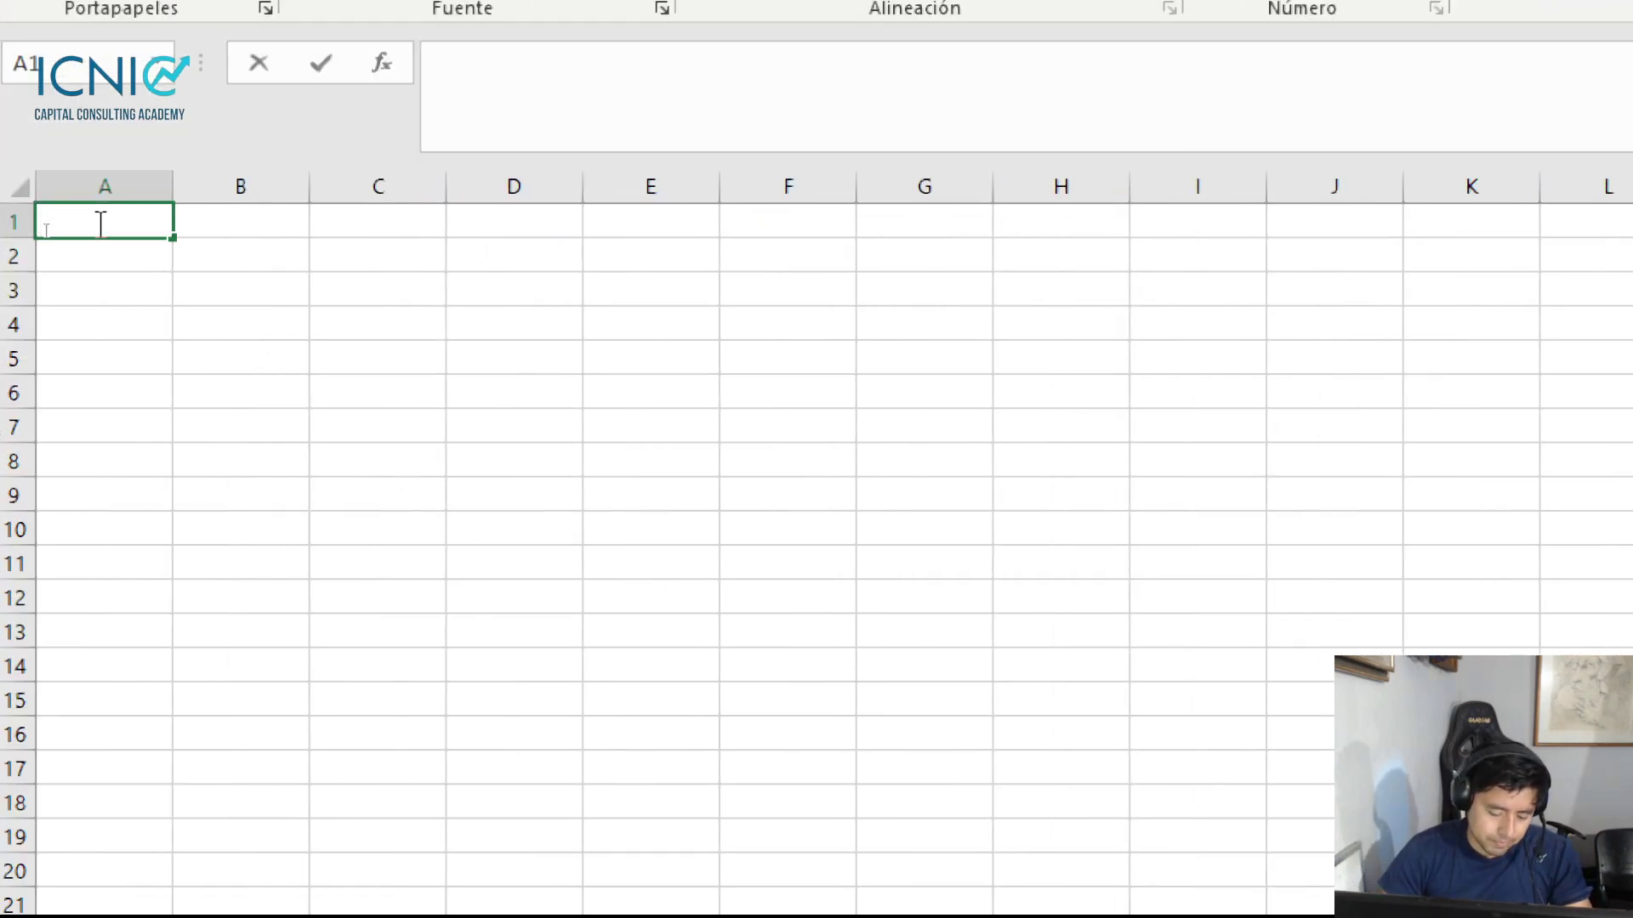
text(Buscarv)
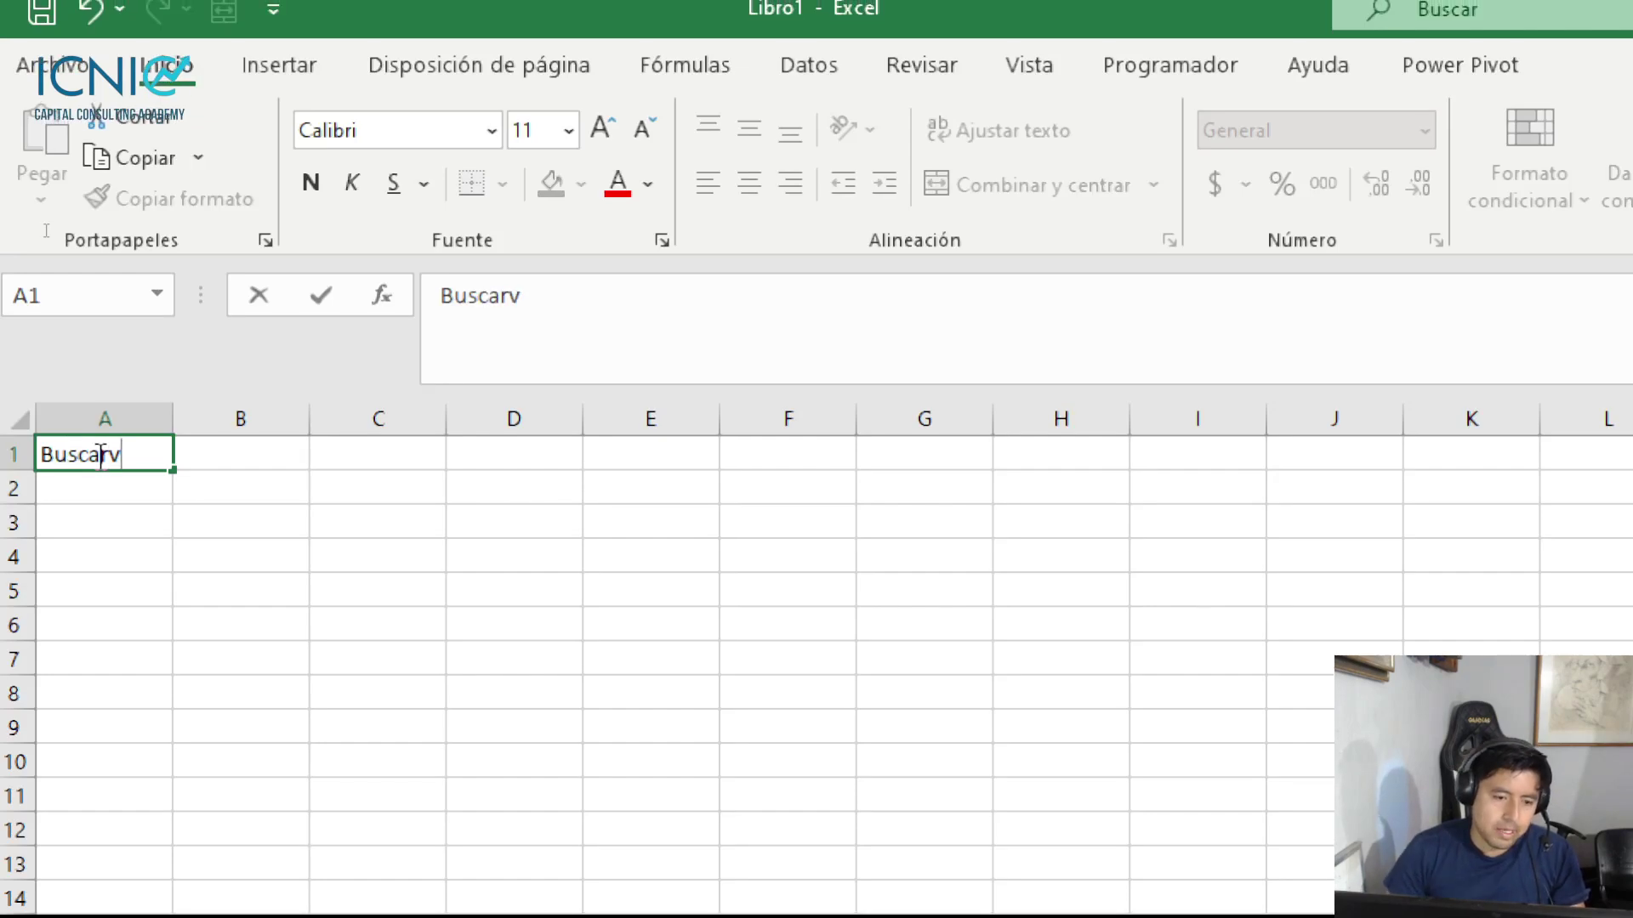
key(Return)
click(99, 455)
key(Right)
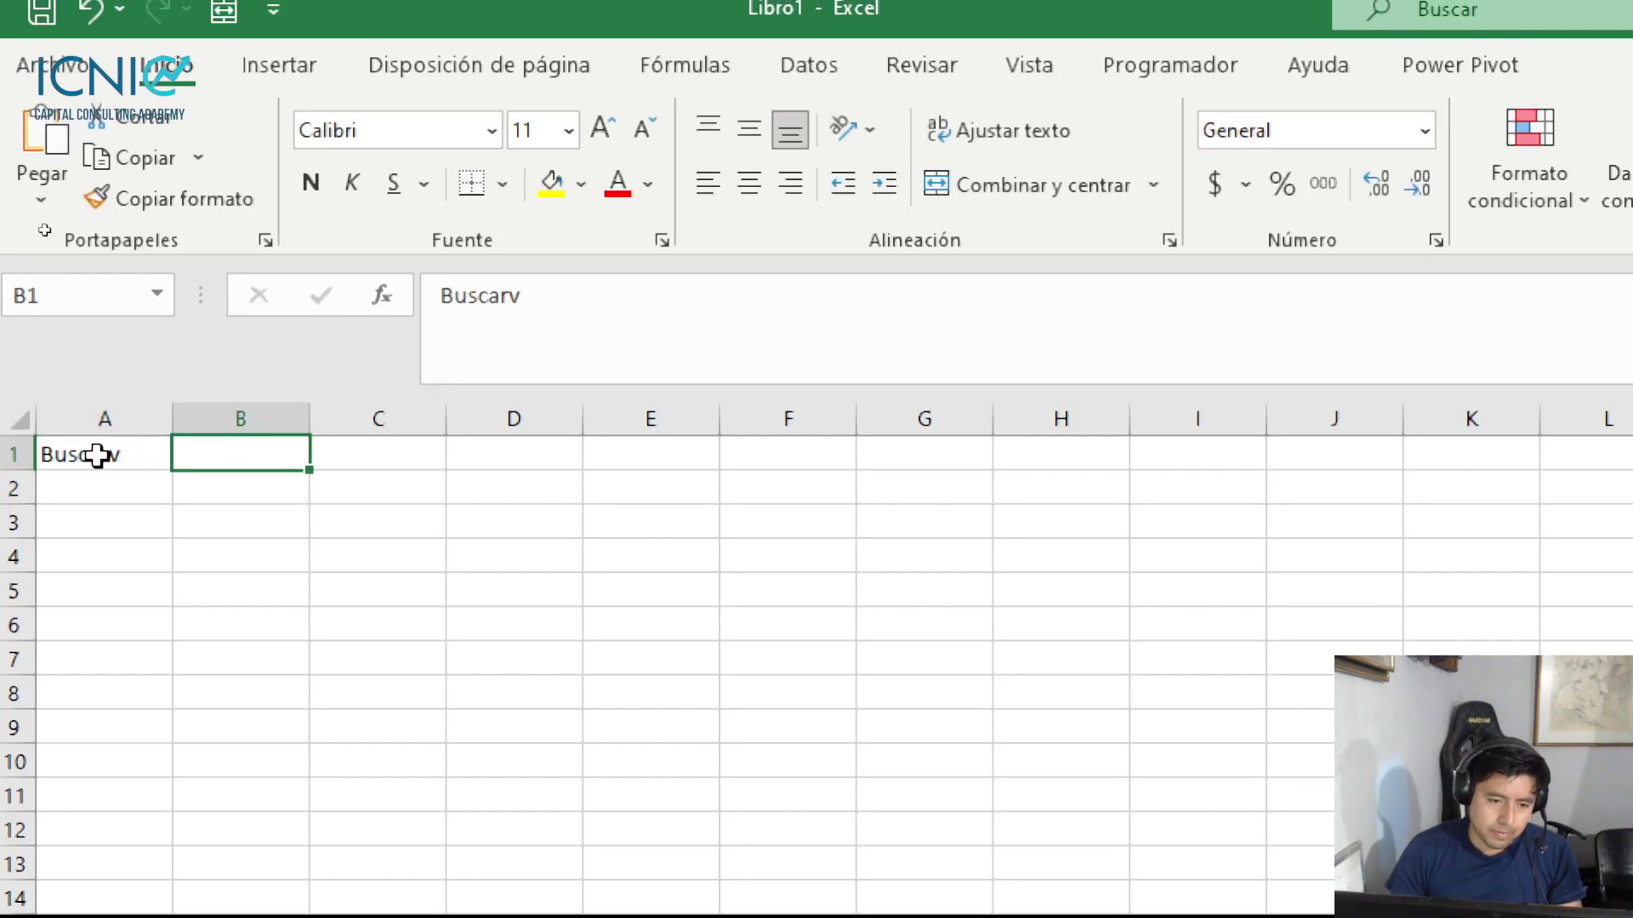
text(G)
text(Buscarh)
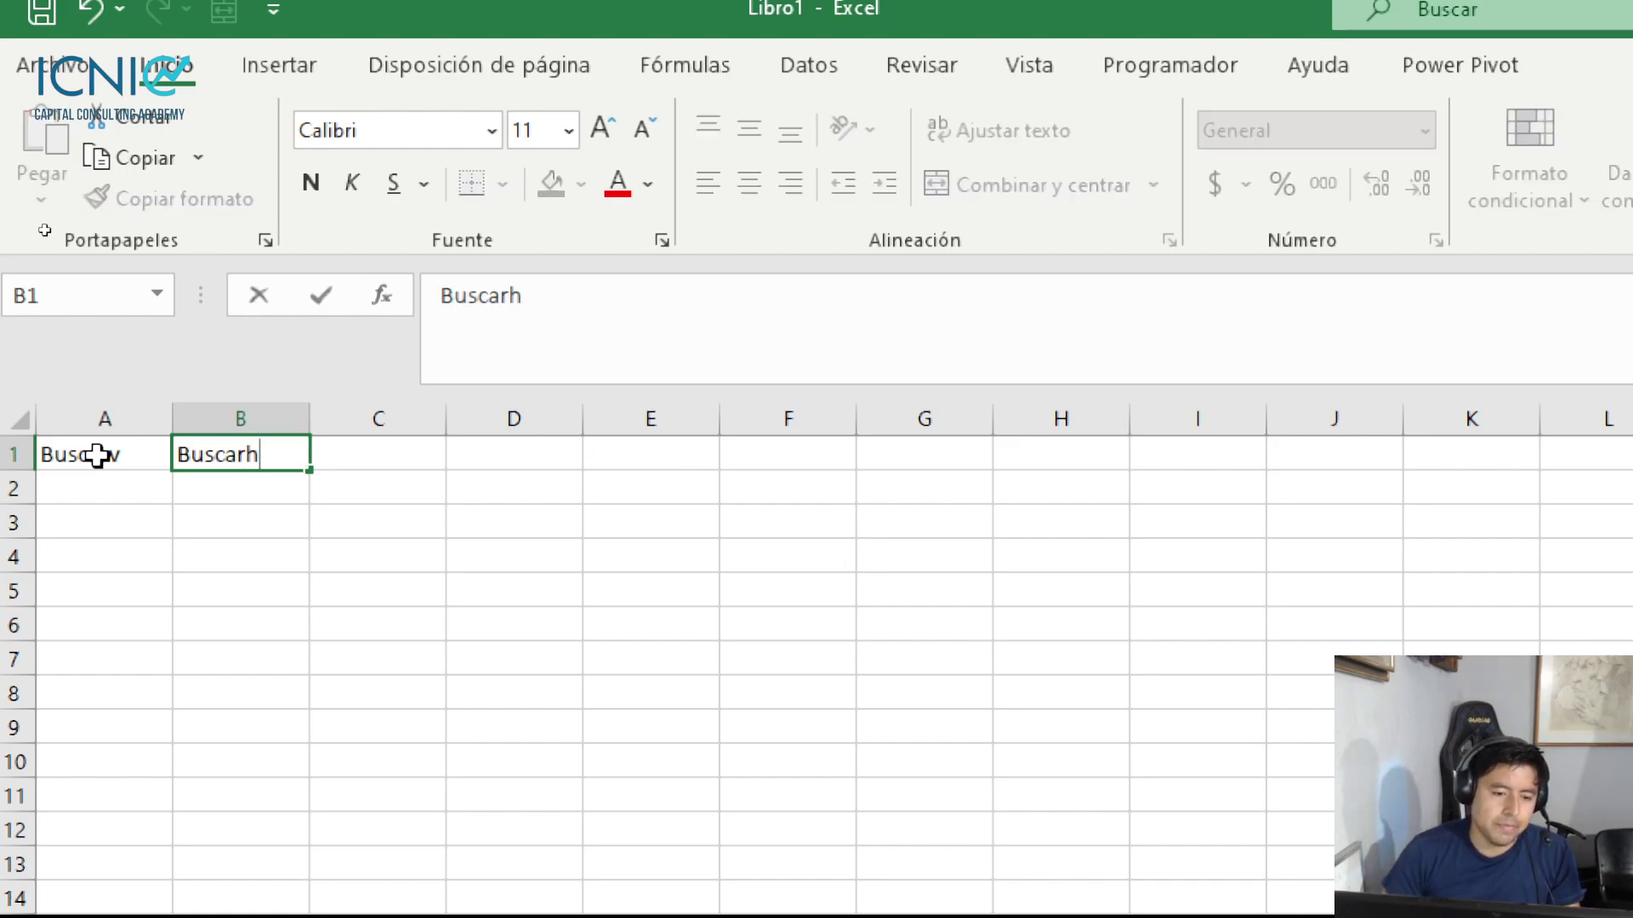
key(Return)
Enter an Alumnos header in A4 with juan, pedro, maria, paco and david below it
key(Left)
key(Down)
key(Down)
key(Down)
key(Up)
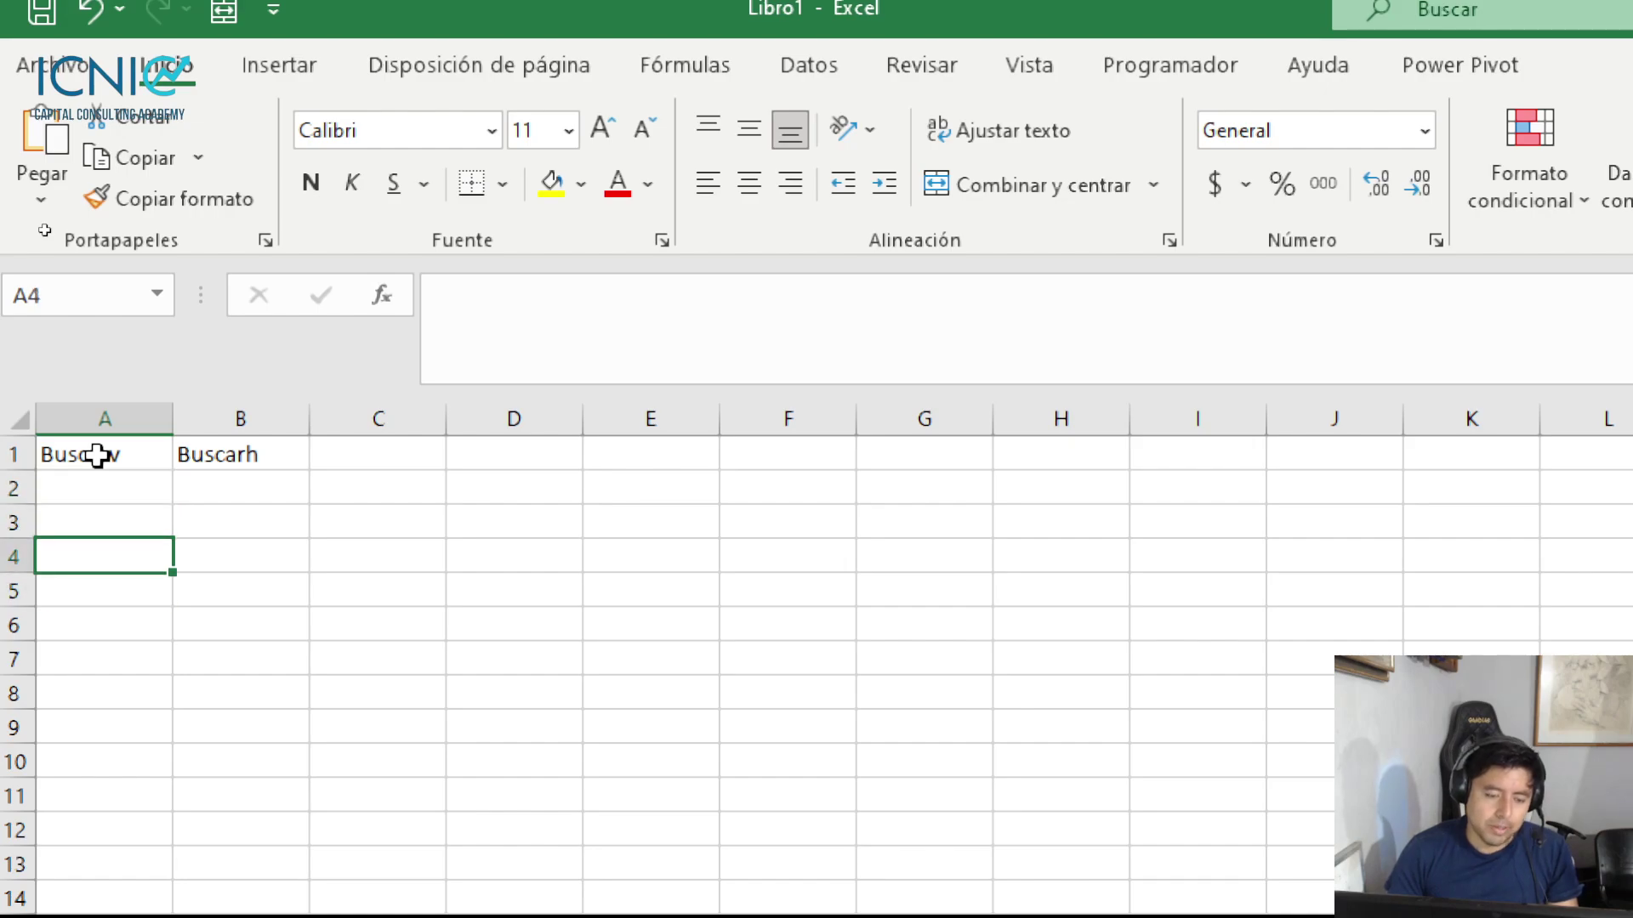
text(Alumnos)
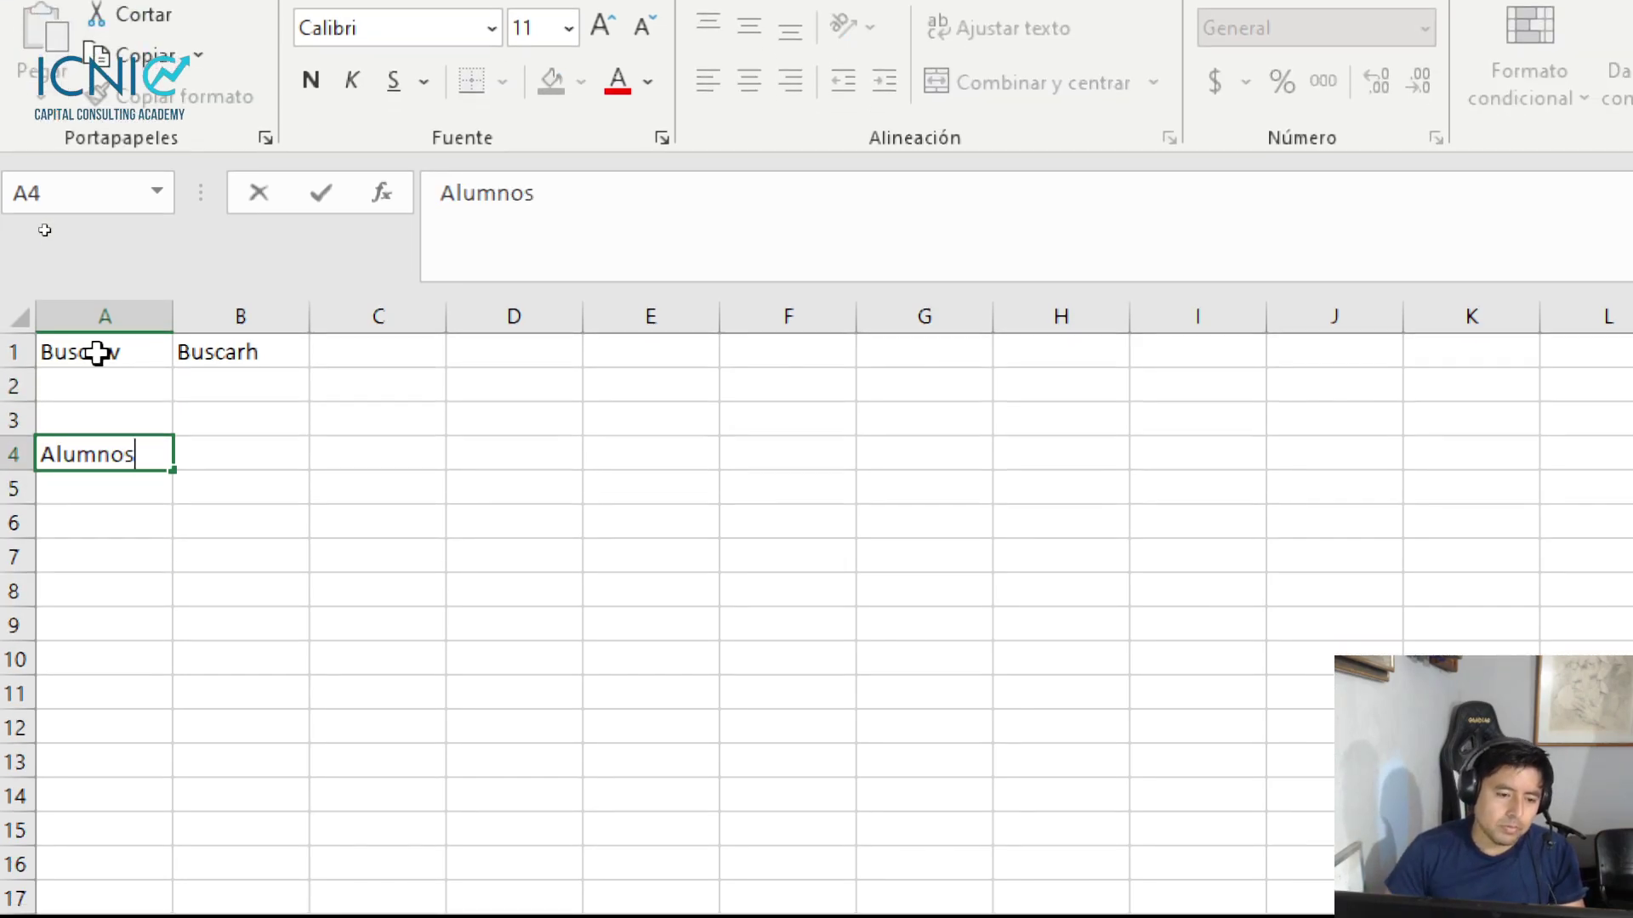
key(Return)
text(juan)
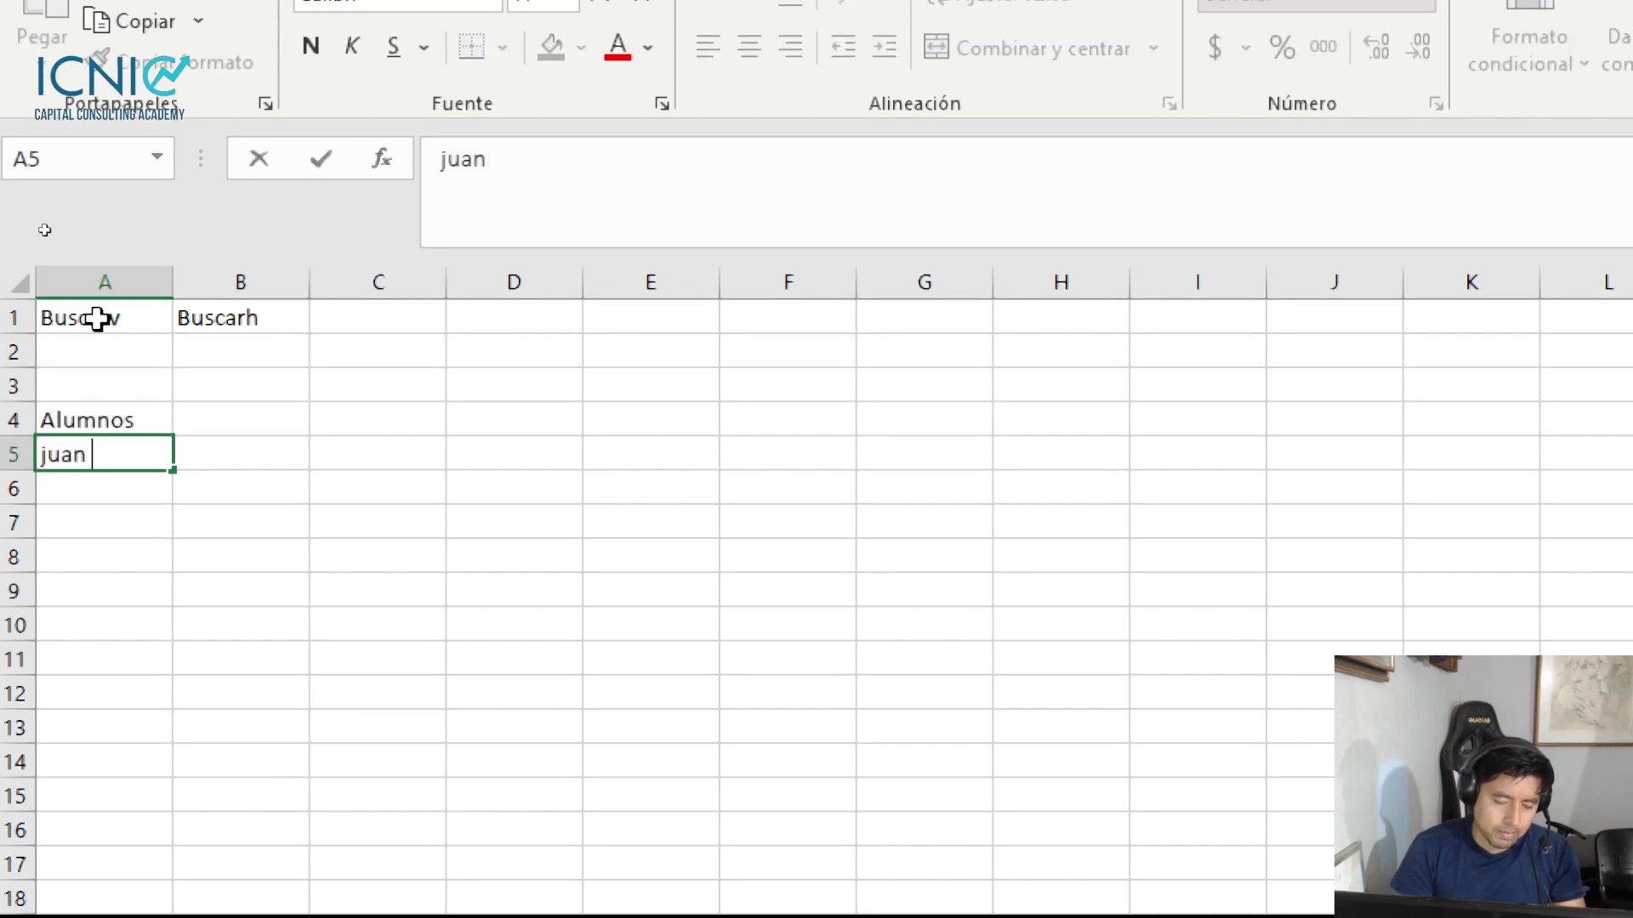
key(Return)
text(pedro)
key(Return)
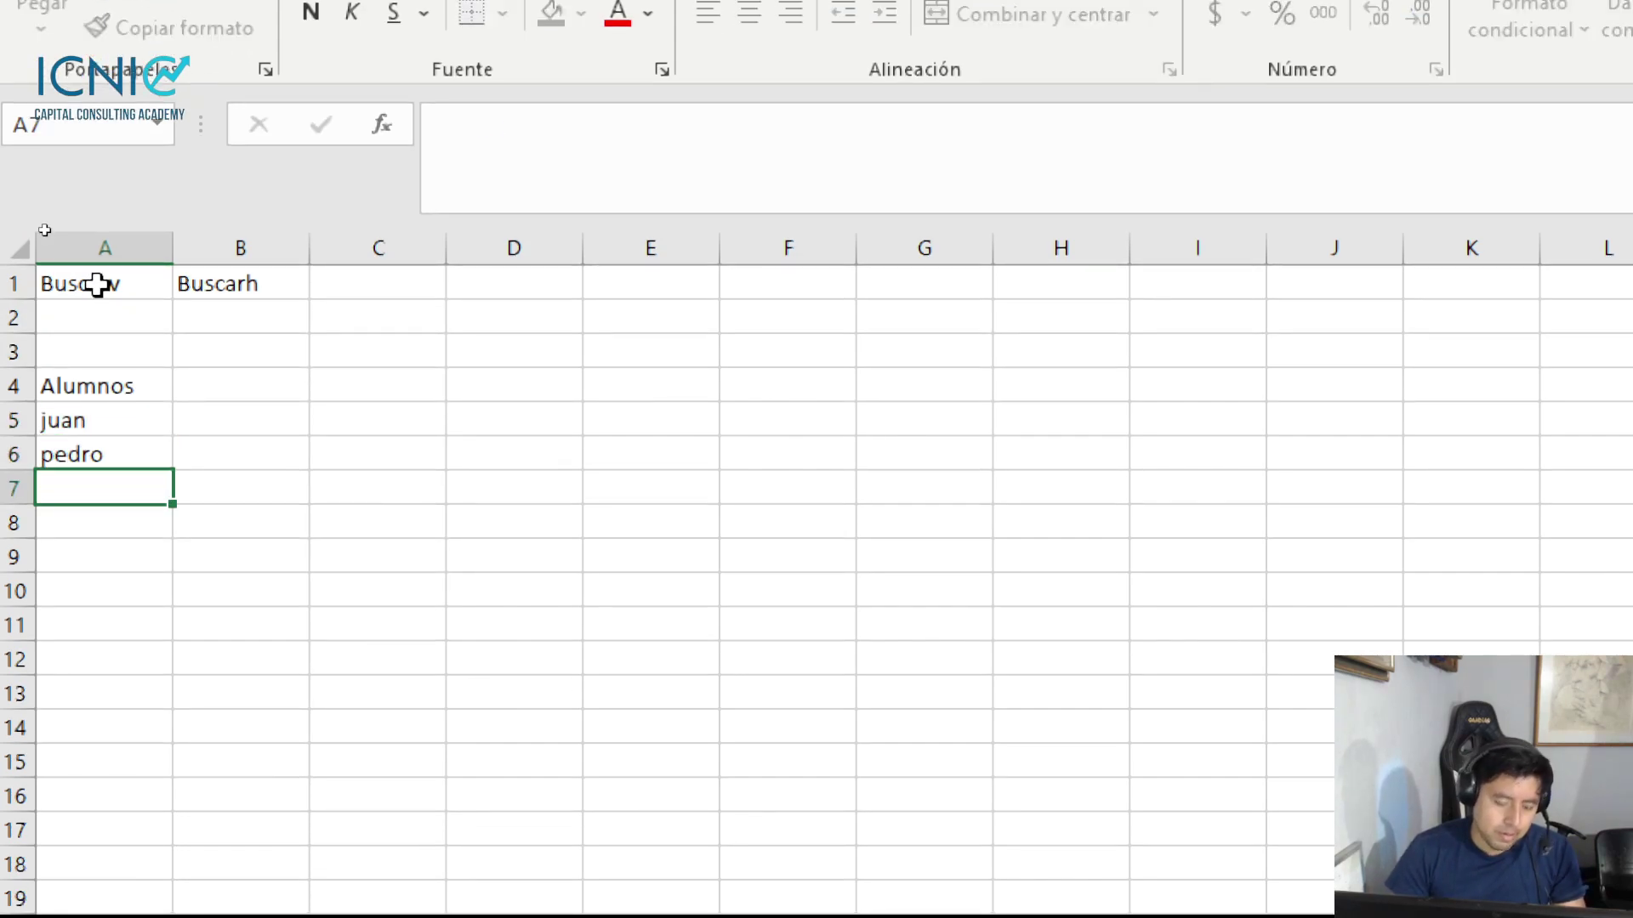
text(maria)
key(Return)
text(paco)
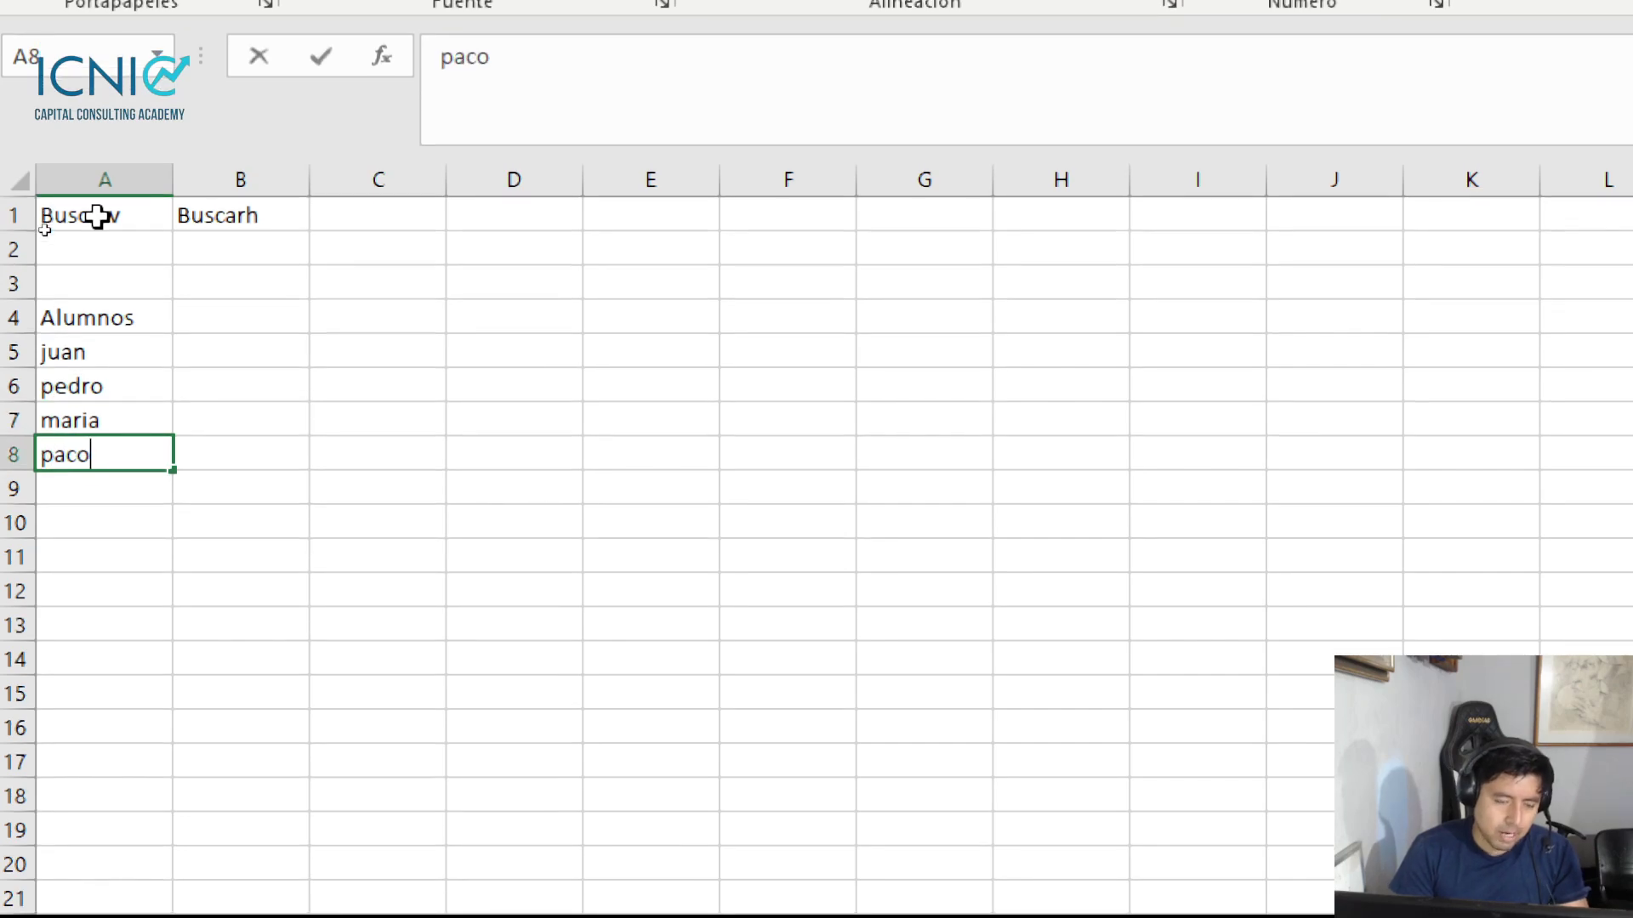
key(Return)
text(d)
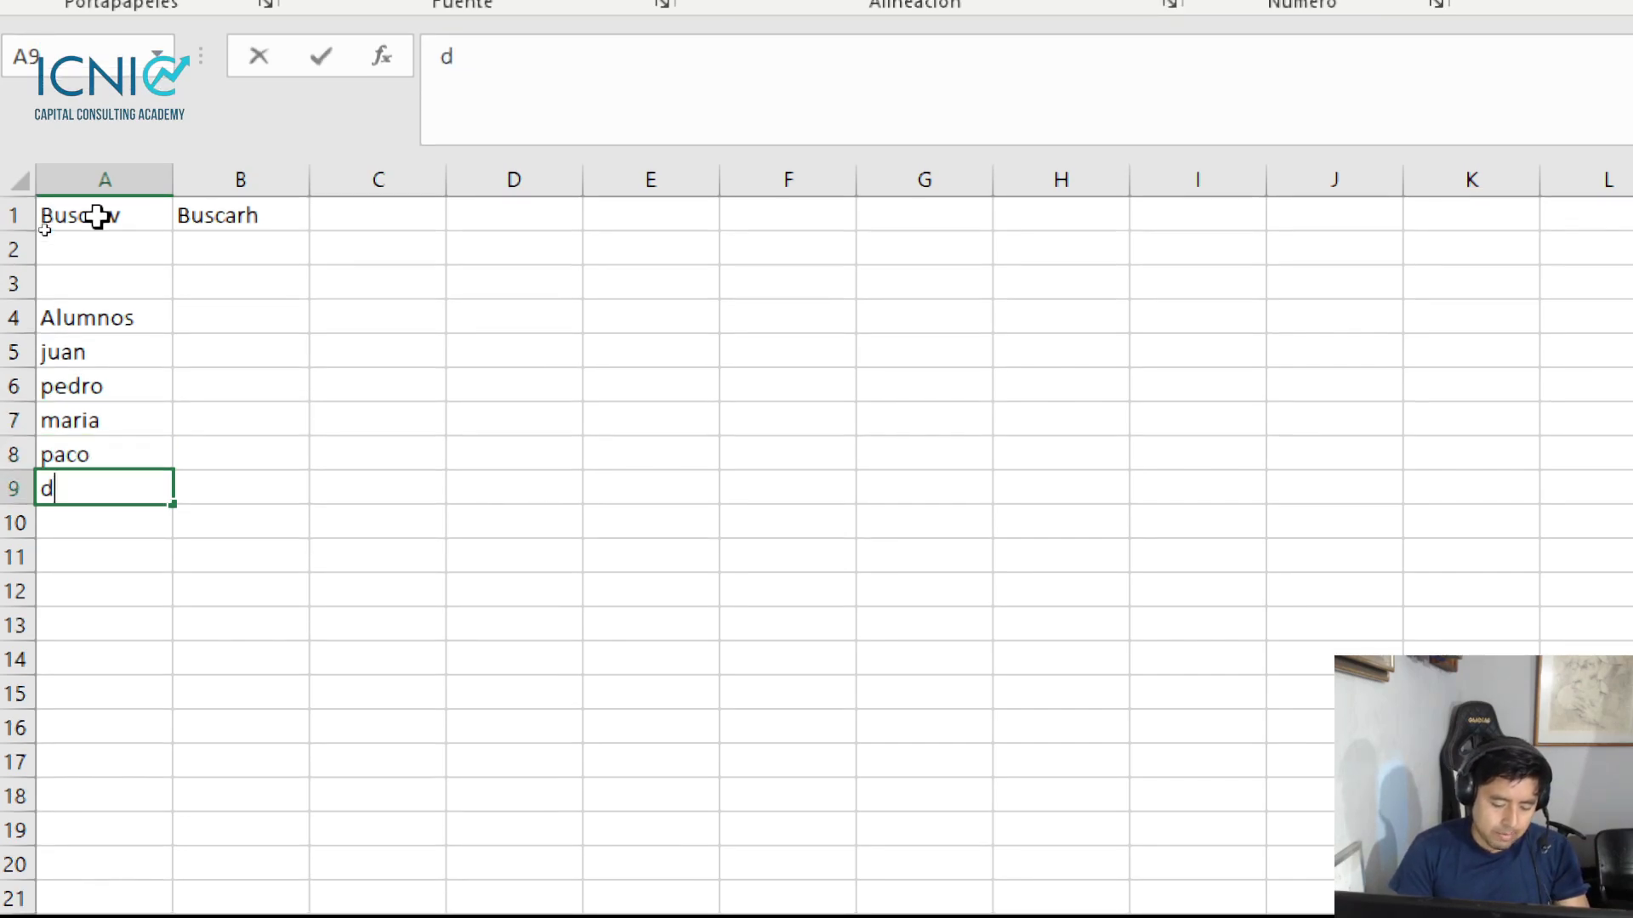
text(avi)
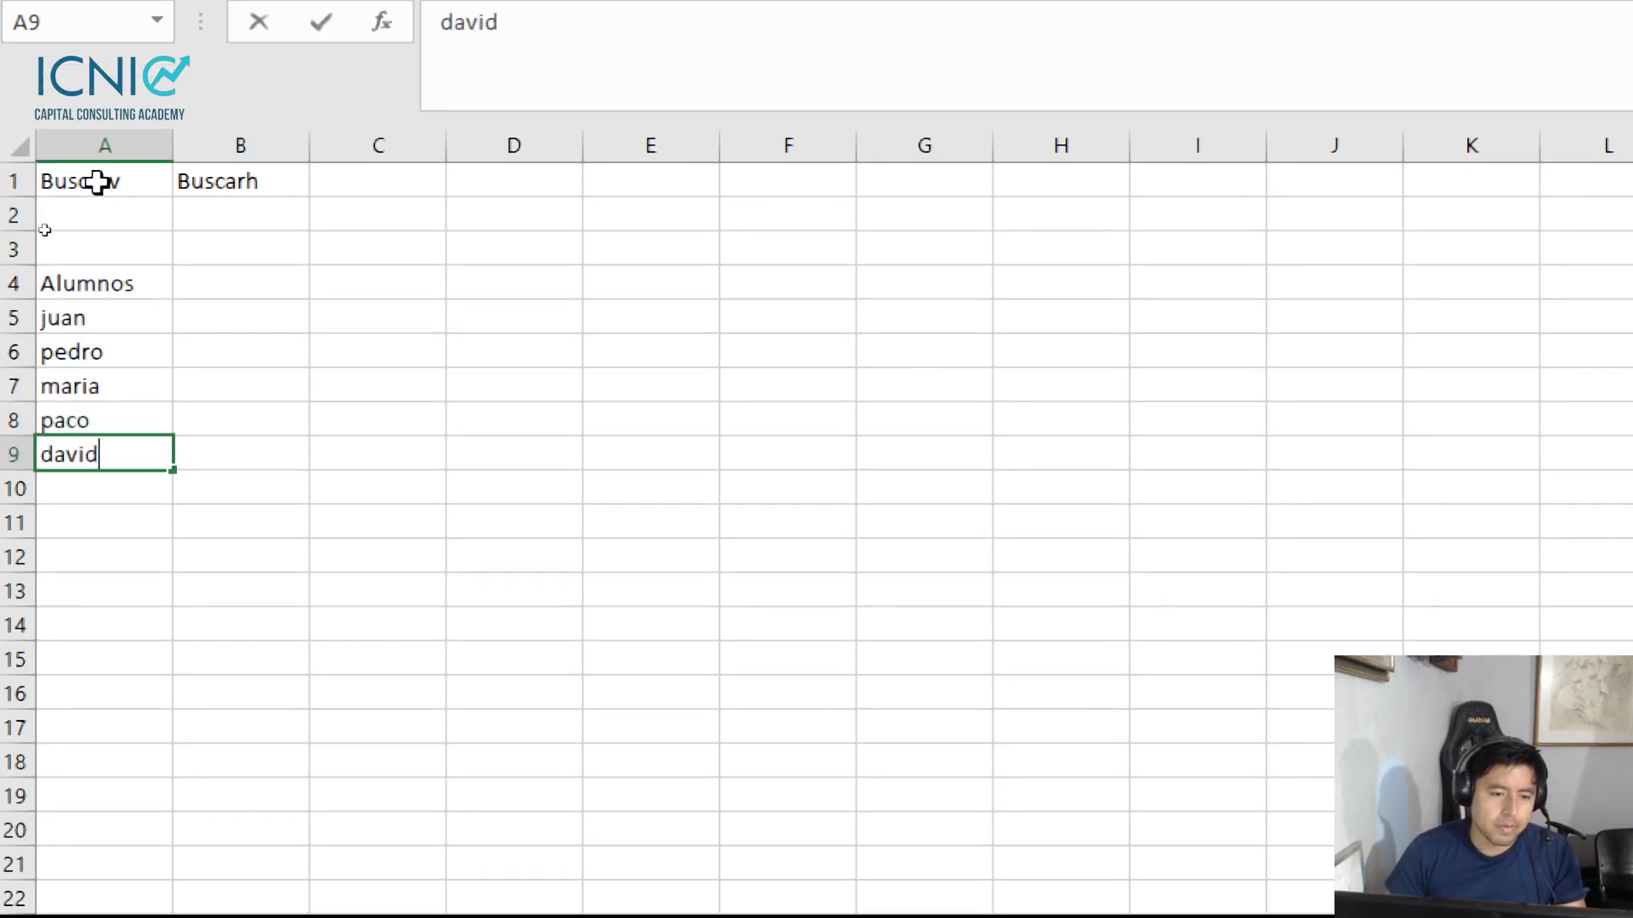
key(Tab)
key(Up)
key(Up)
key(Up)
key(Up)
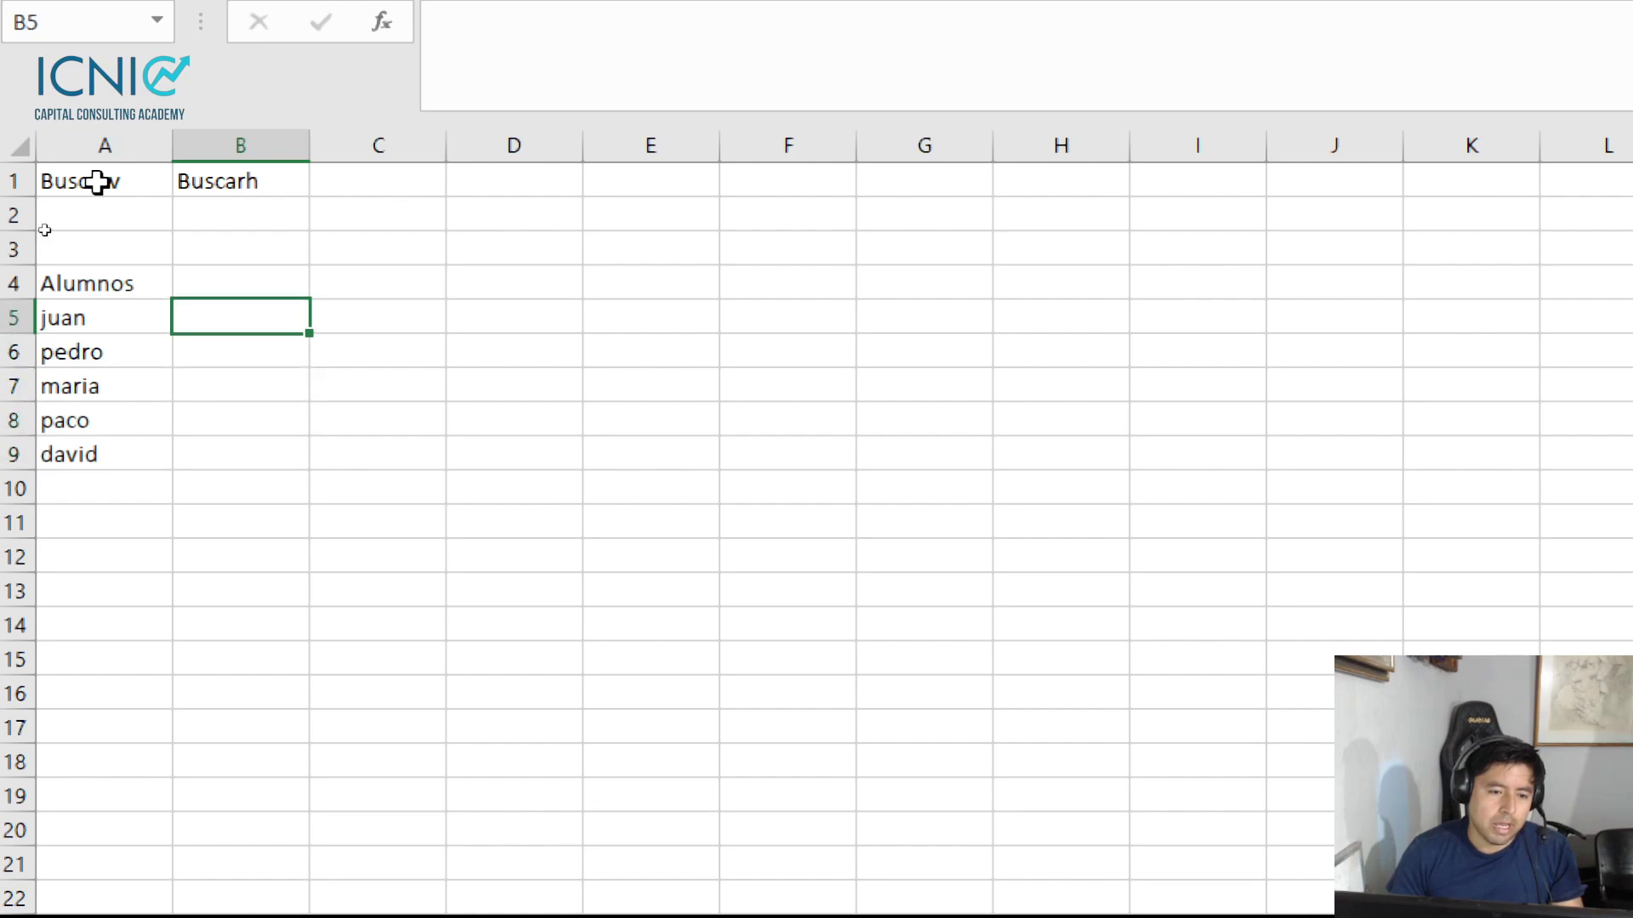
key(Up)
Enter Calificaciones primer parcial in B4, correcting the initial misspelling
text(cal)
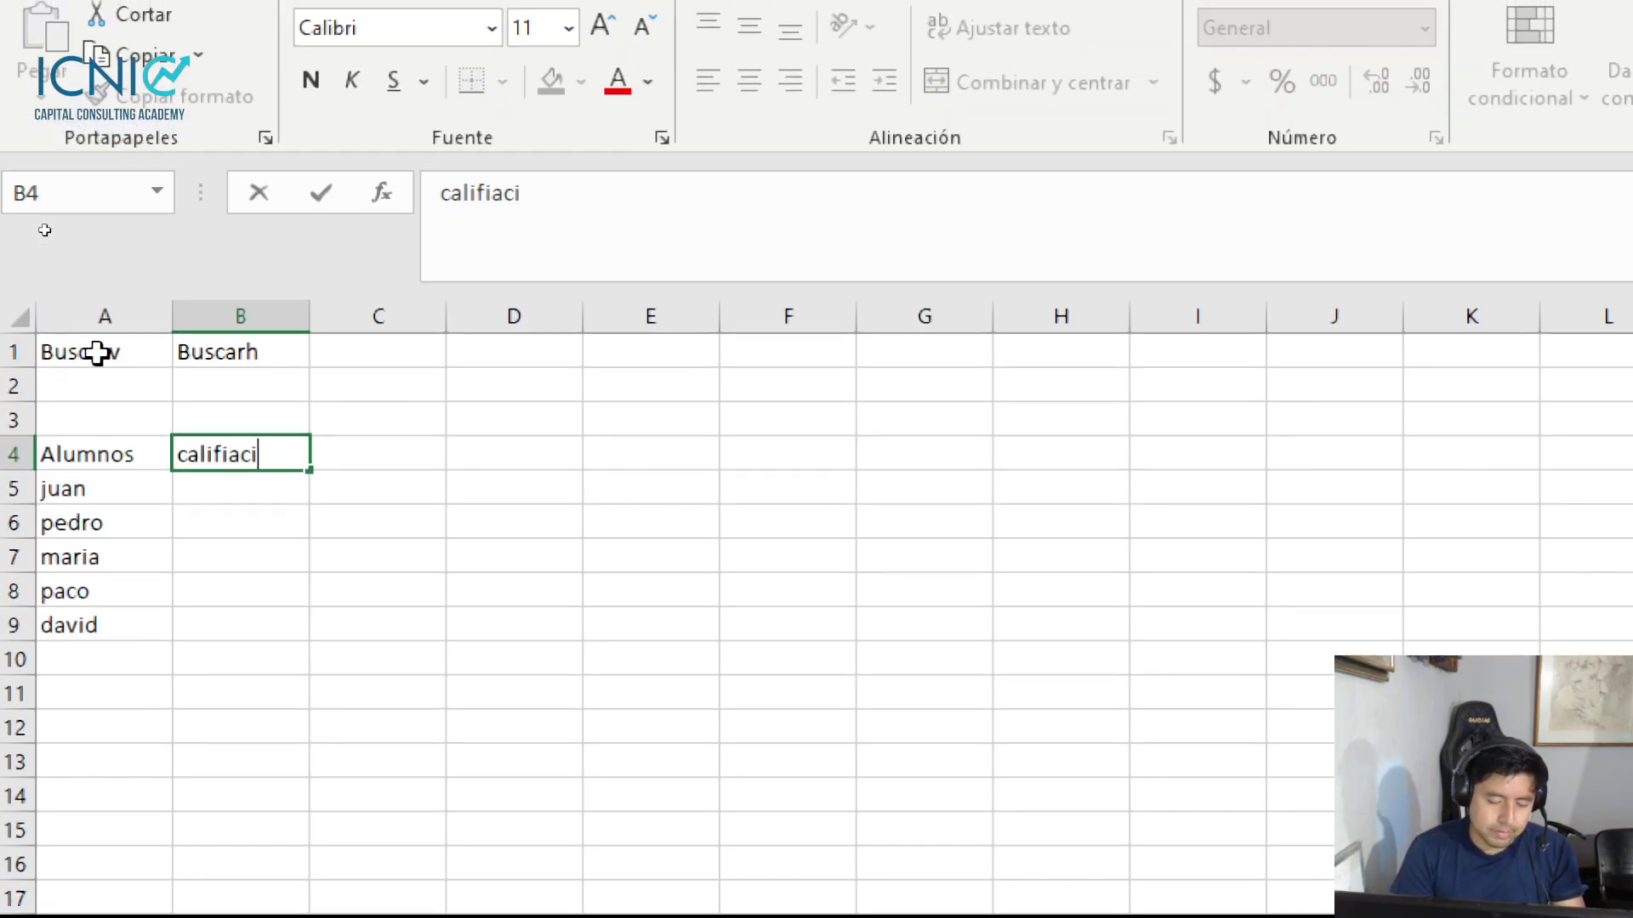
text(s)
key(Tab)
key(Left)
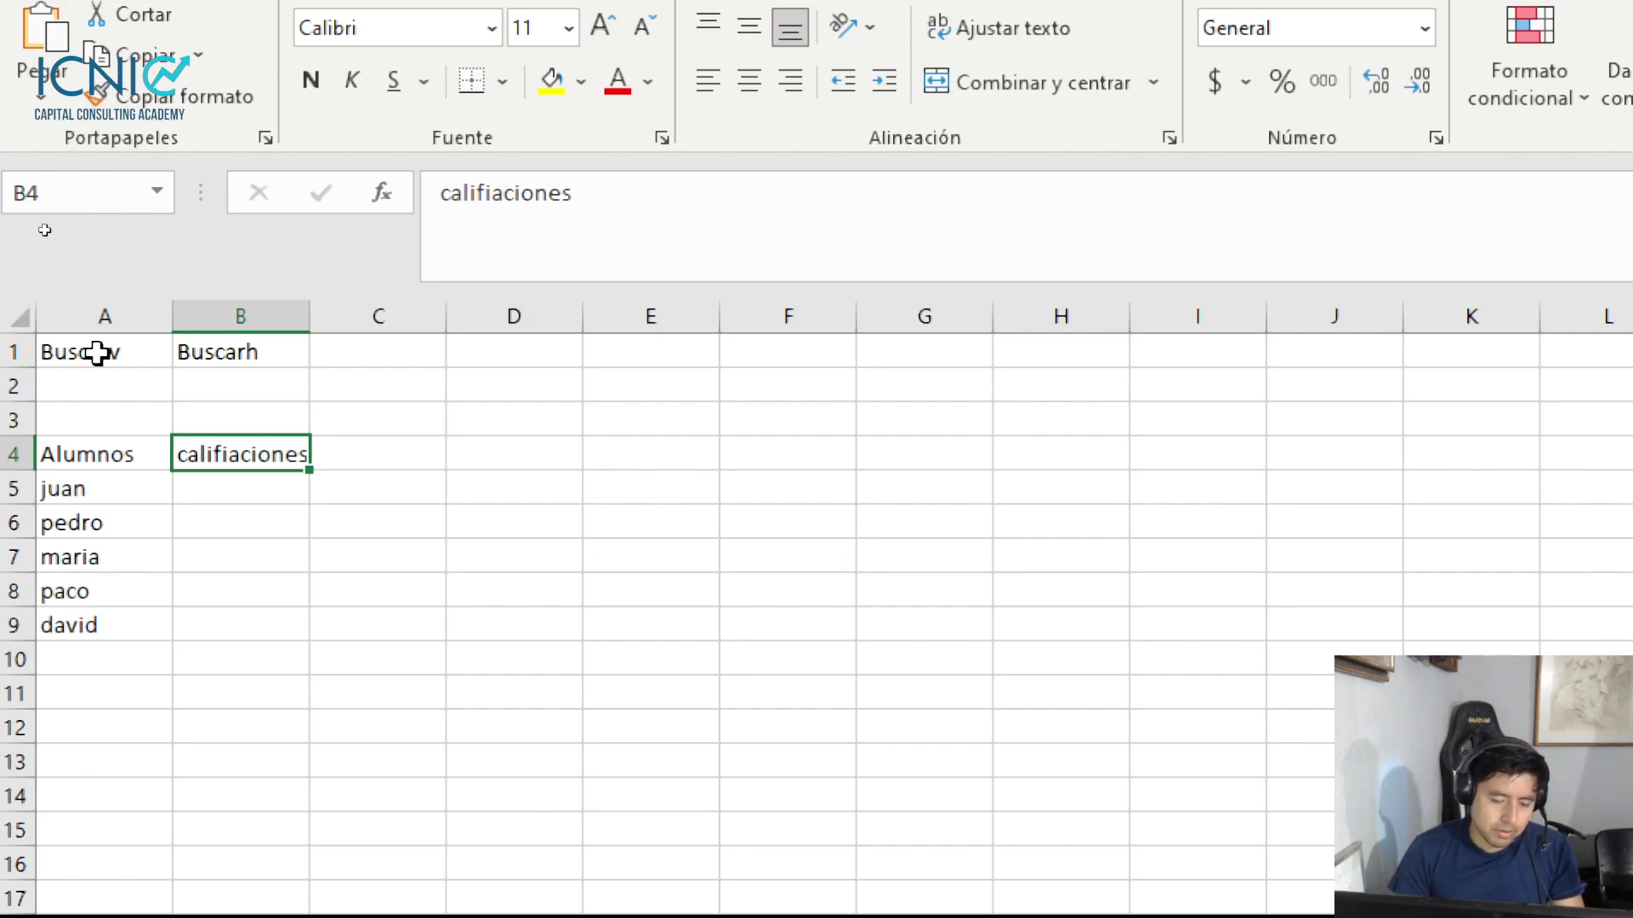
text(Ca)
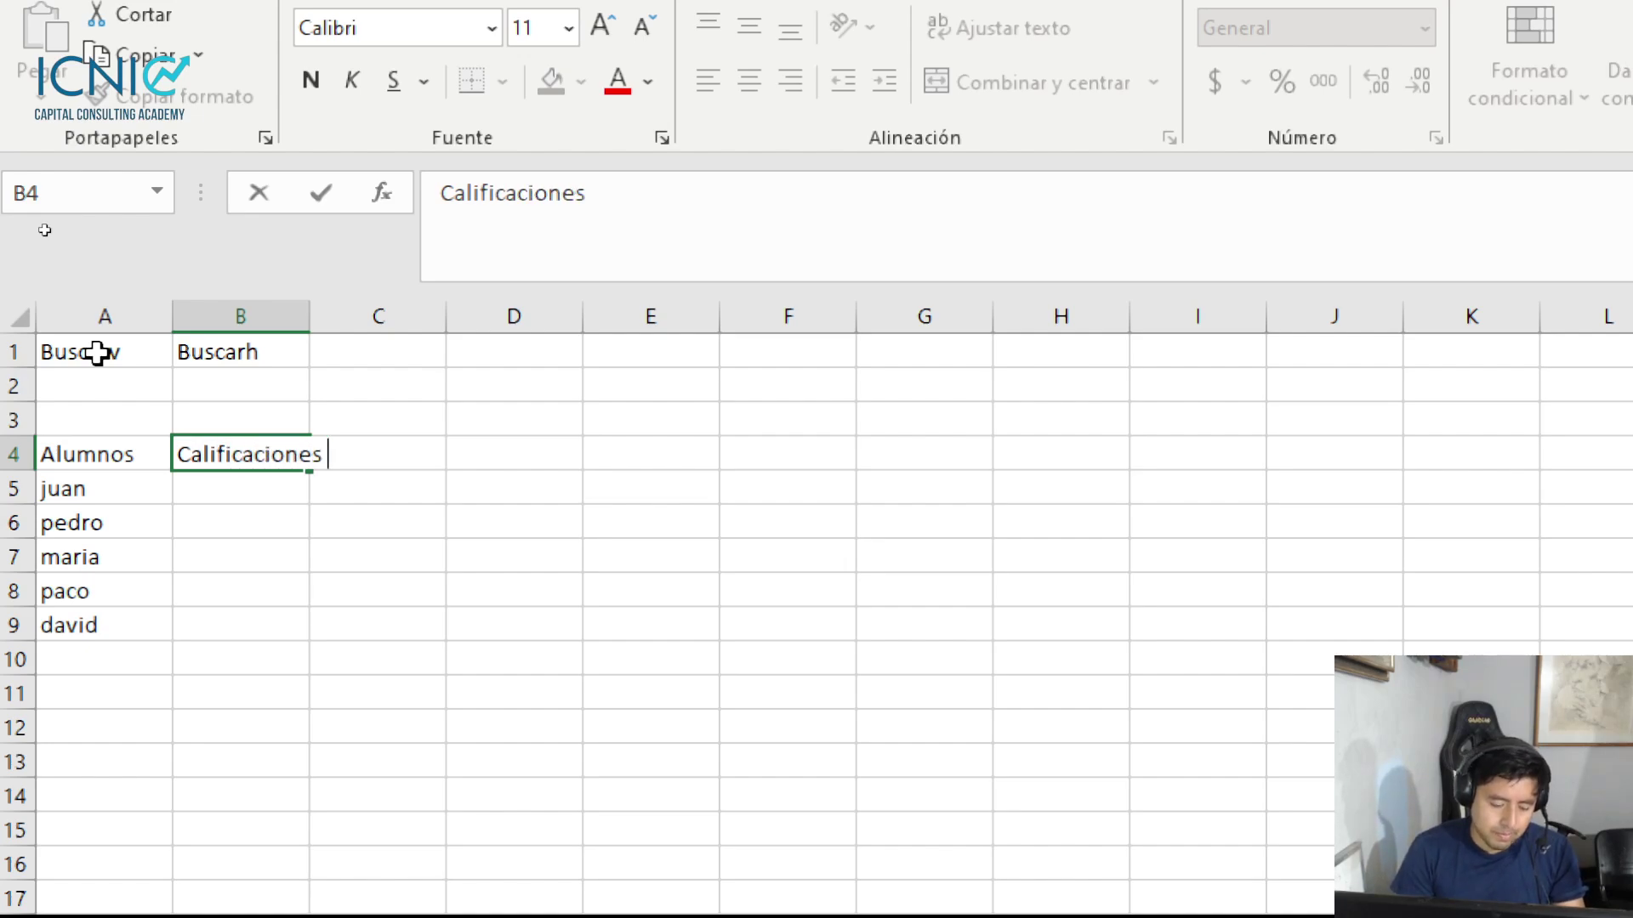
text(imer parcial)
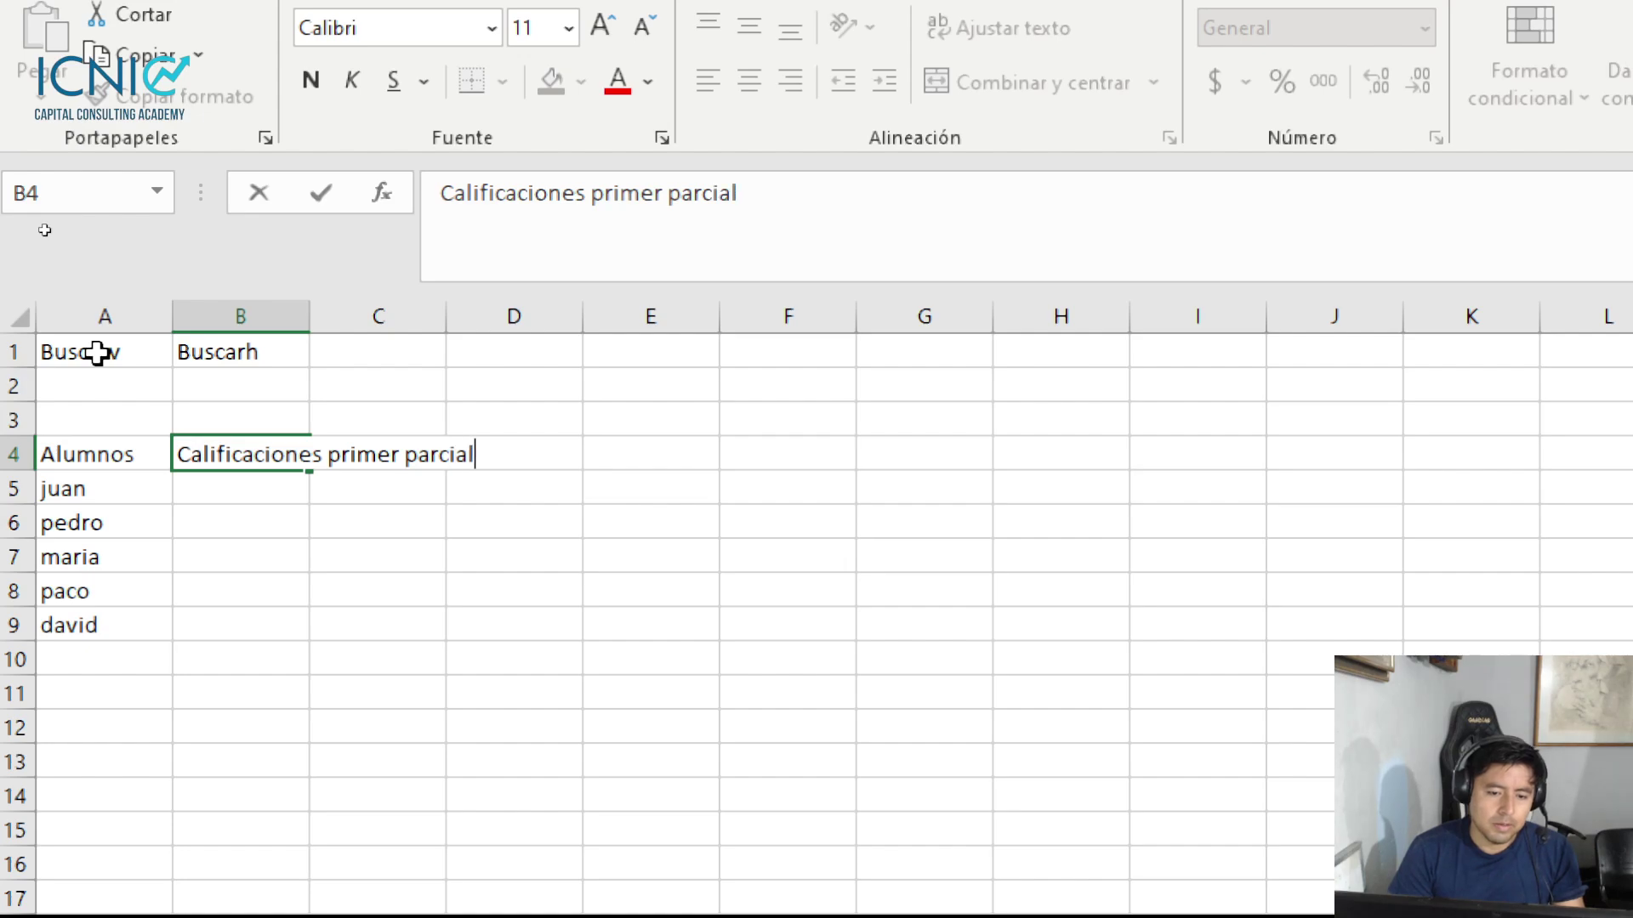
key(Return)
Enter Calificaciones segundo parcial in C4 and Calificaciones tercer parcial in D4
key(Up)
key(Right)
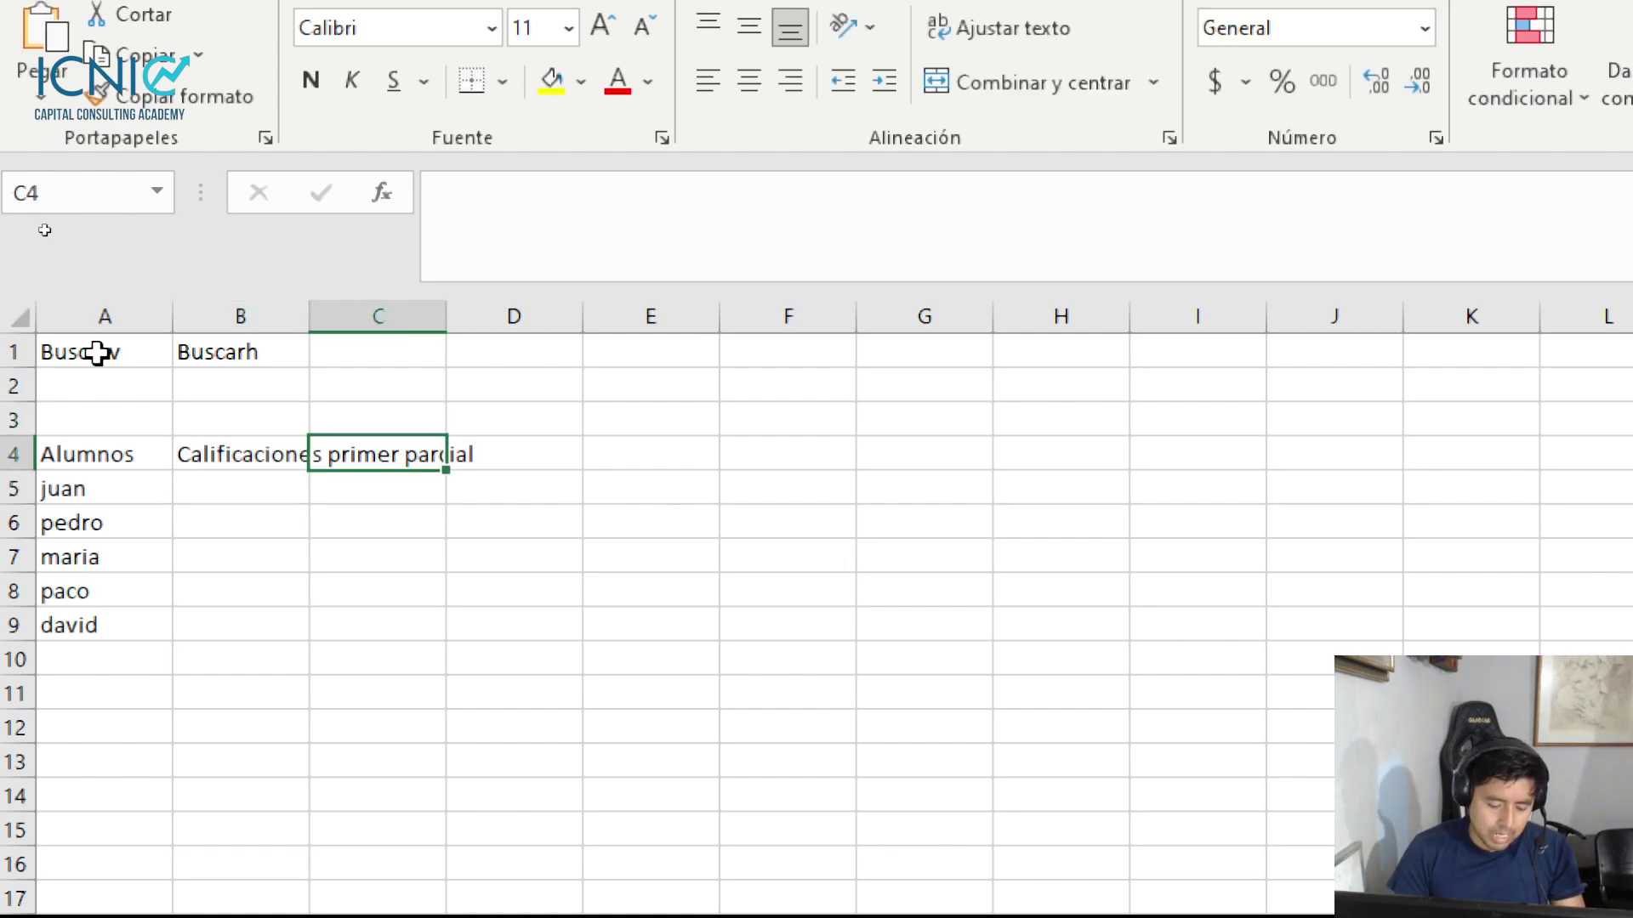
text(Califica)
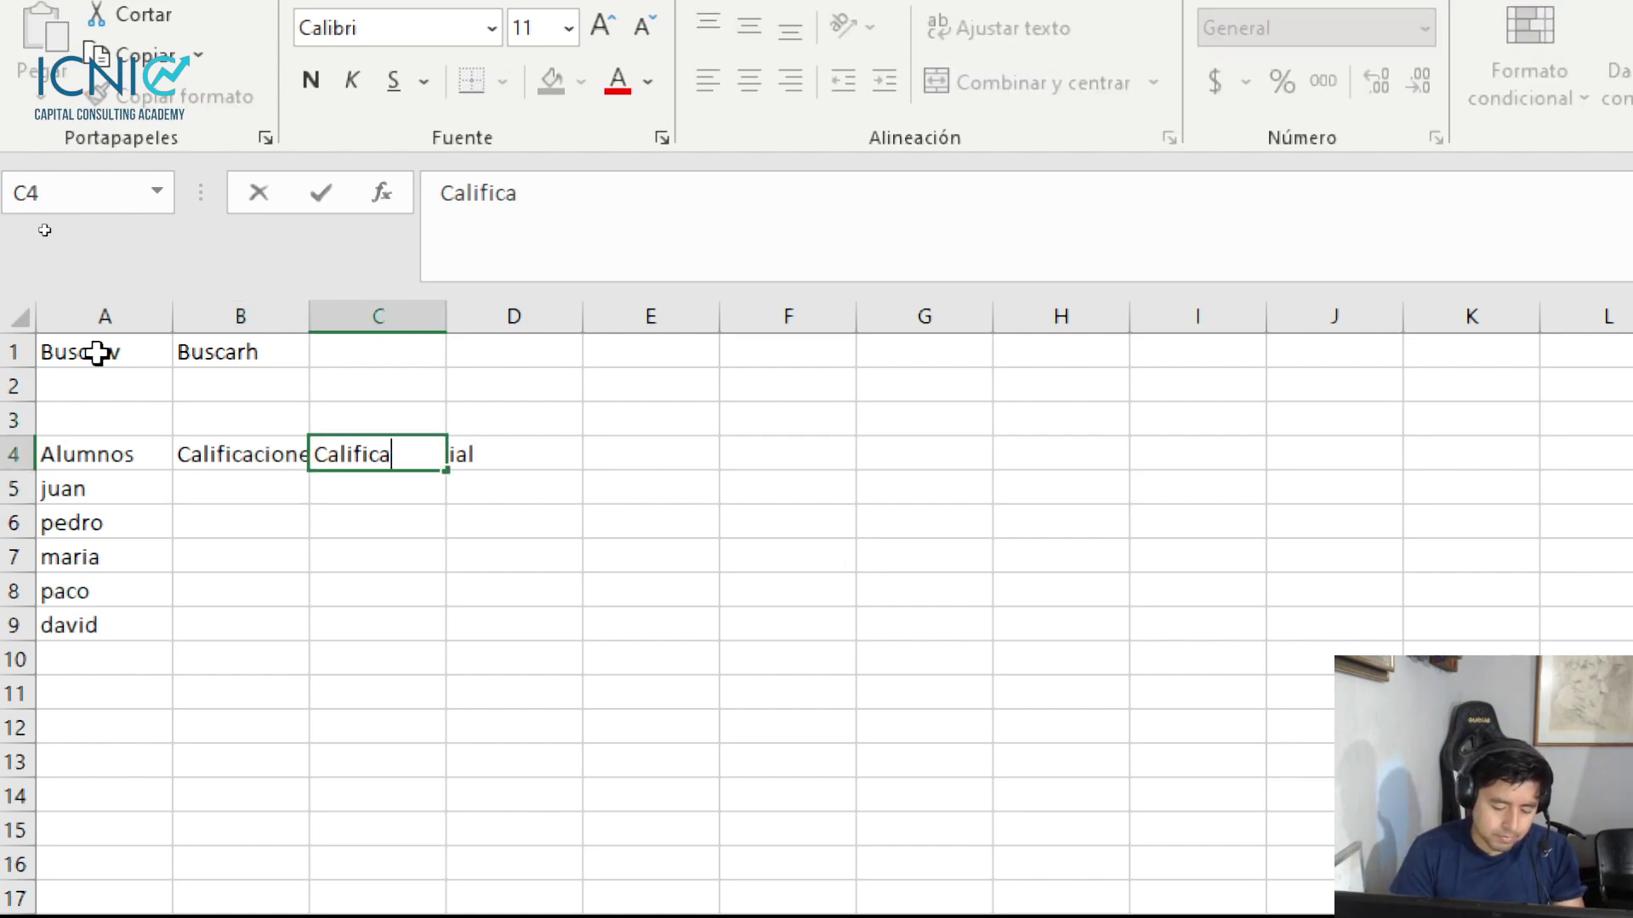
text(ciones segun)
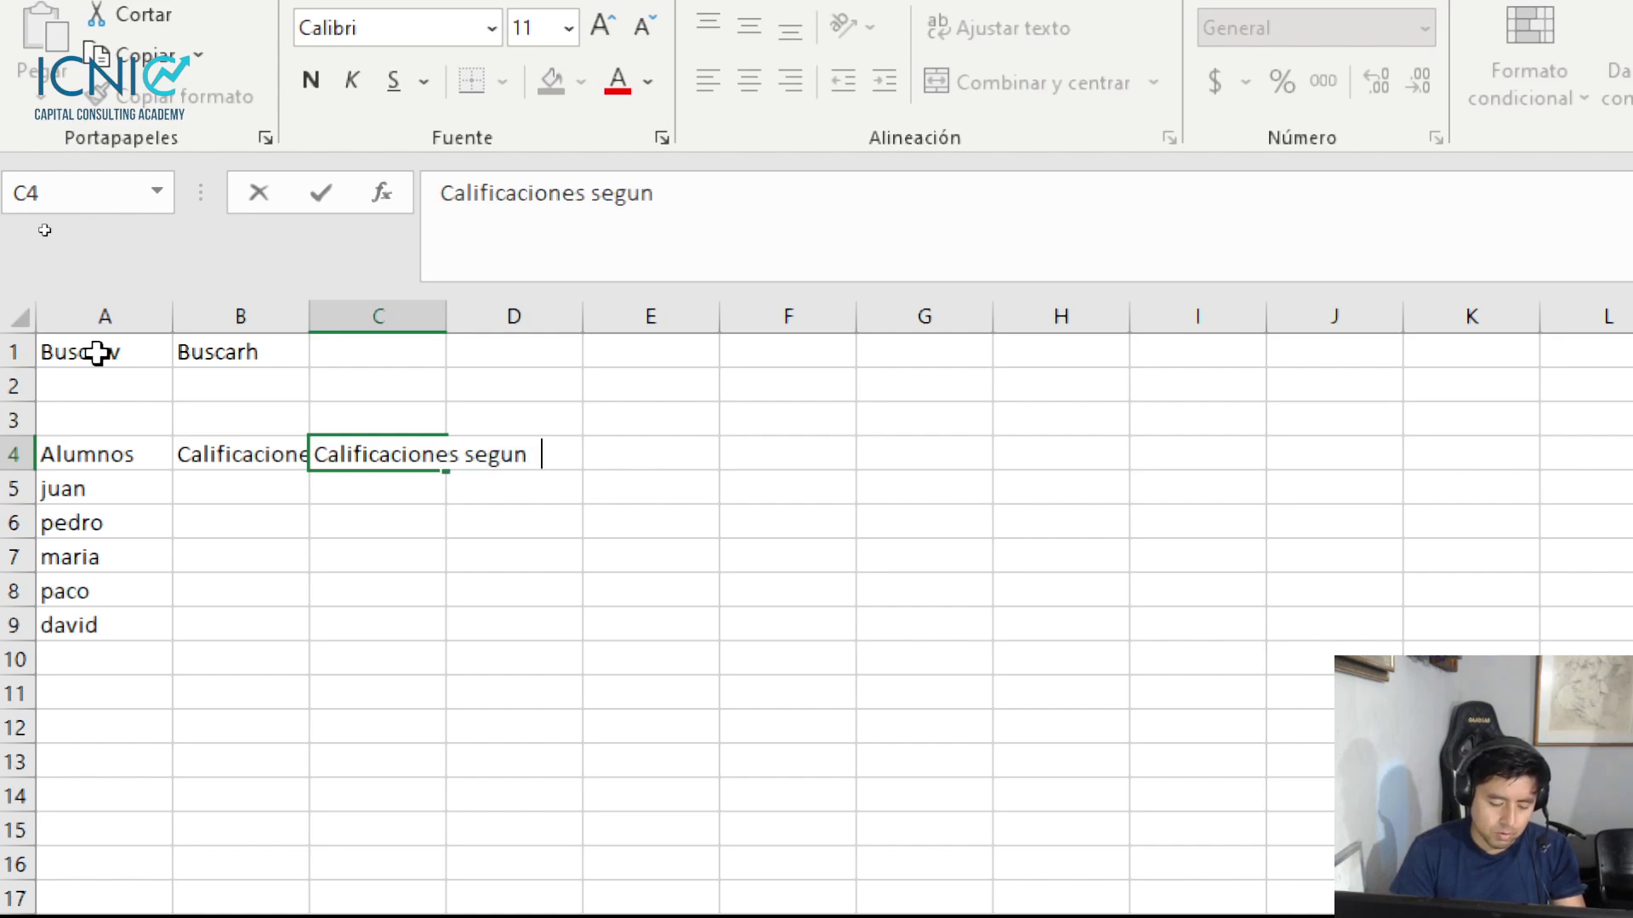
text(do parcial)
key(Return)
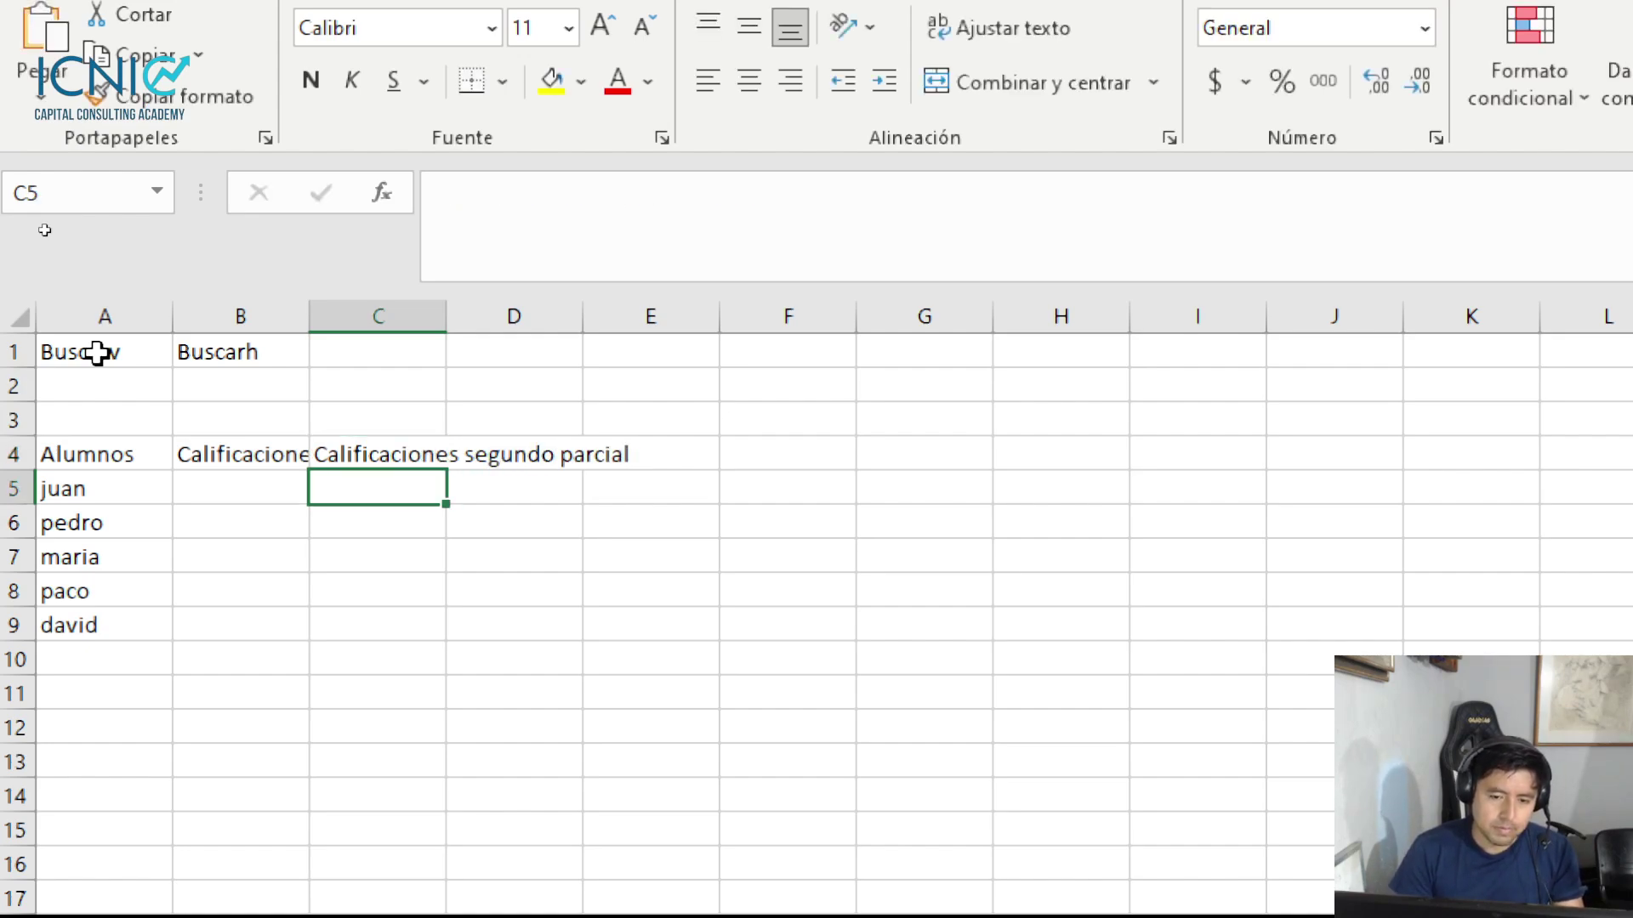
key(Up)
key(Right)
text(Ca)
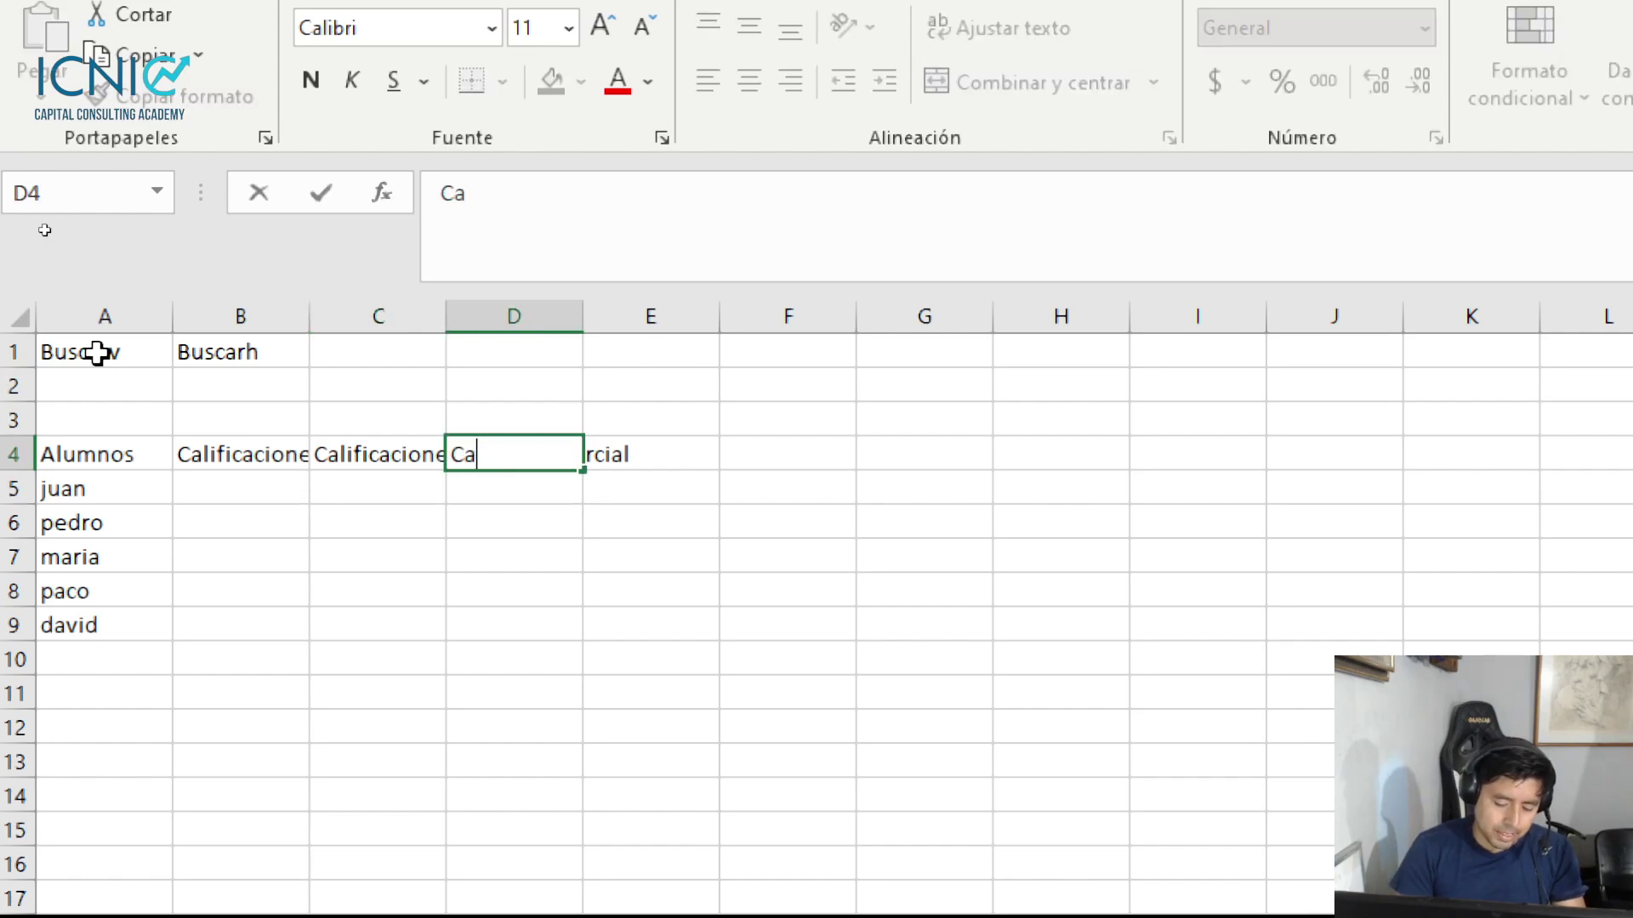
text(nes tercer parcia)
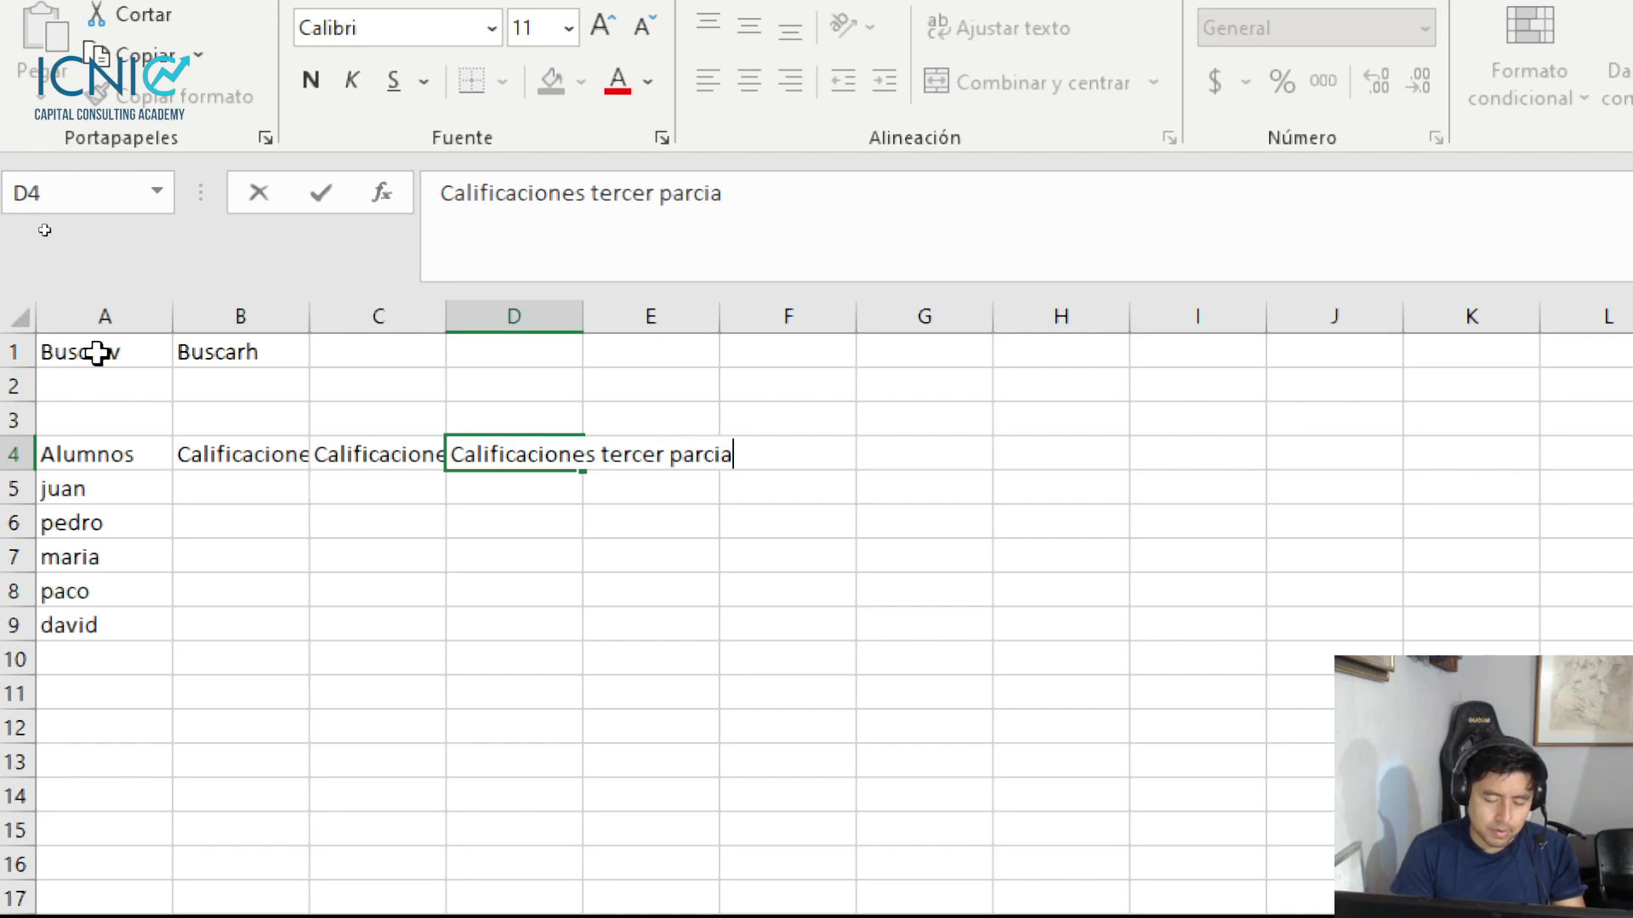
text(l)
key(Return)
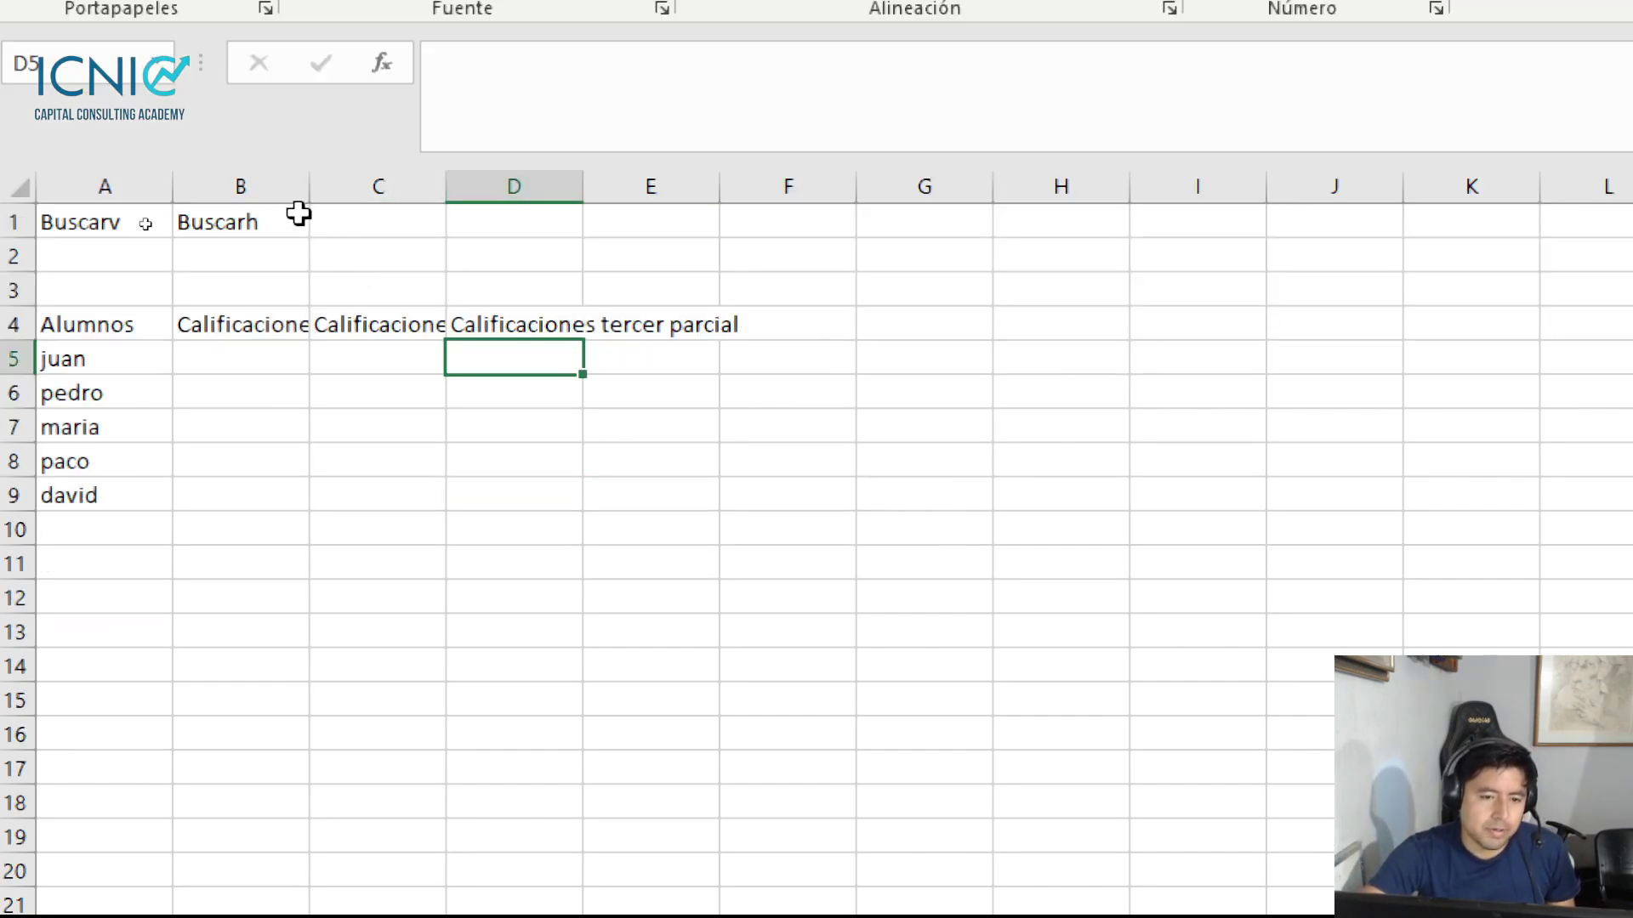
Autofit columns B, C and D to their header text
double_click(309, 186)
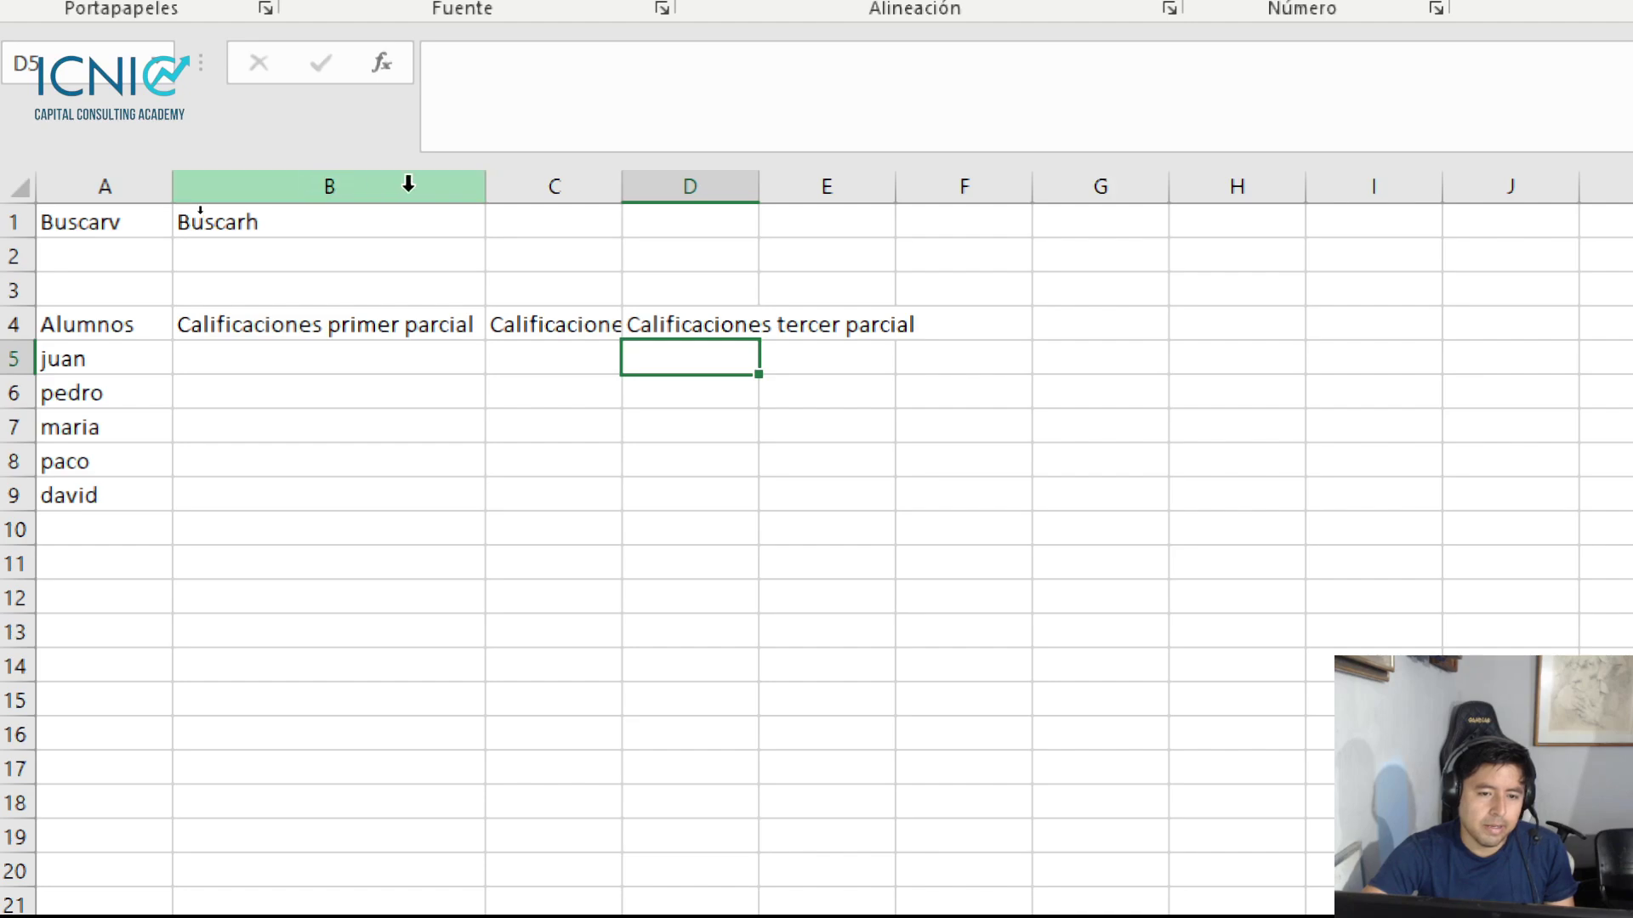
double_click(626, 194)
double_click(956, 184)
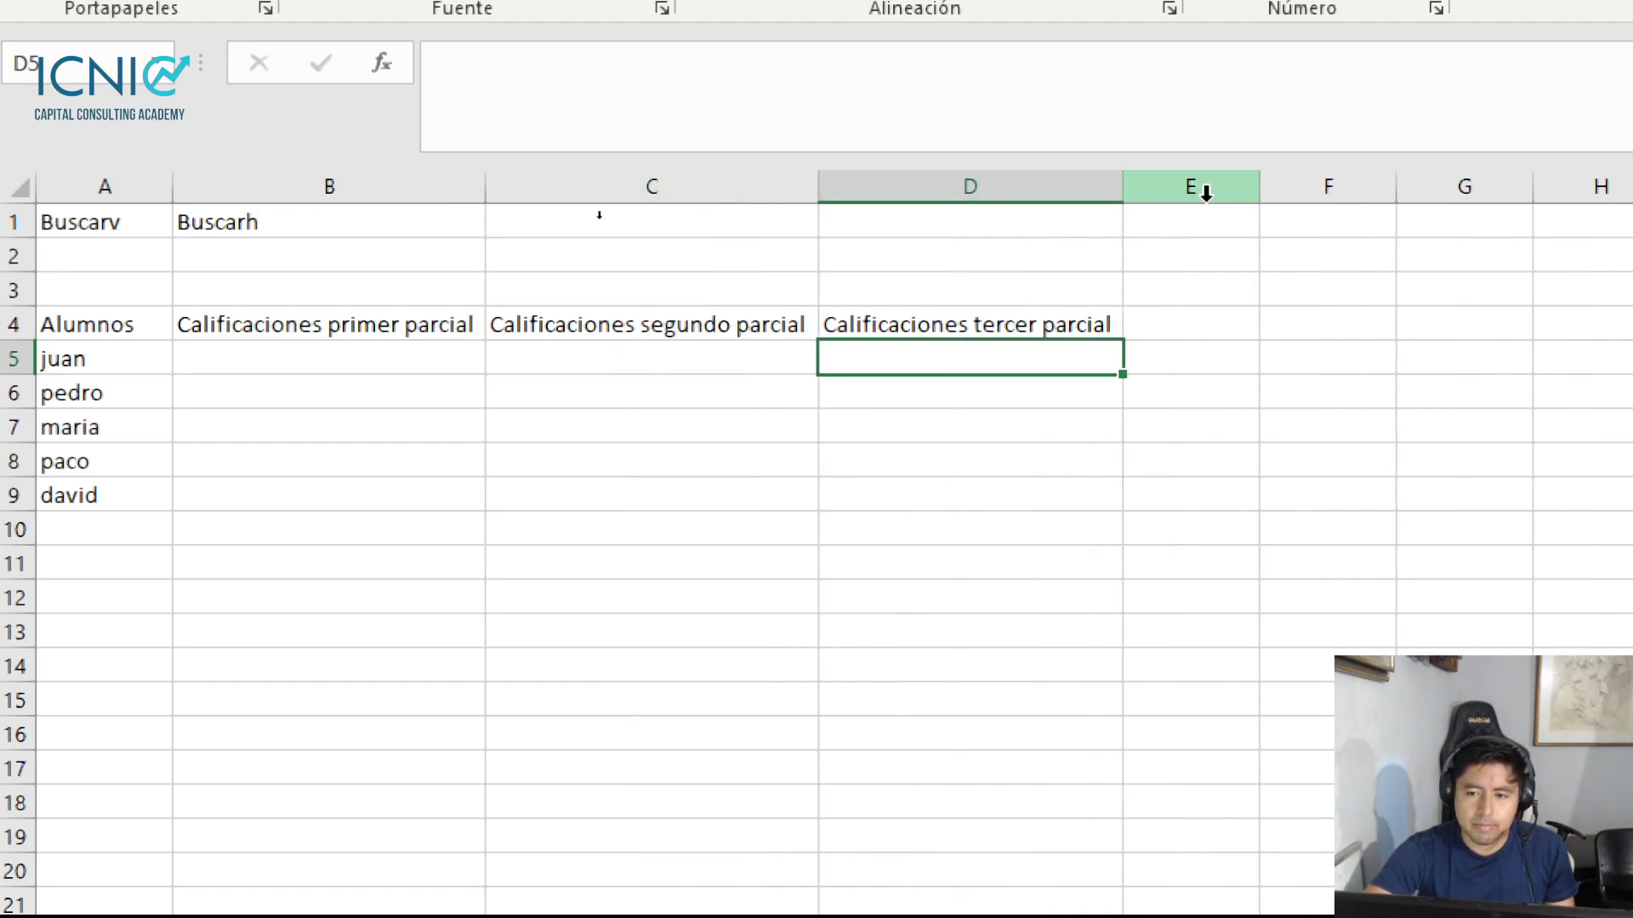
Add a Promedio header in E4
click(1166, 319)
text(Prome)
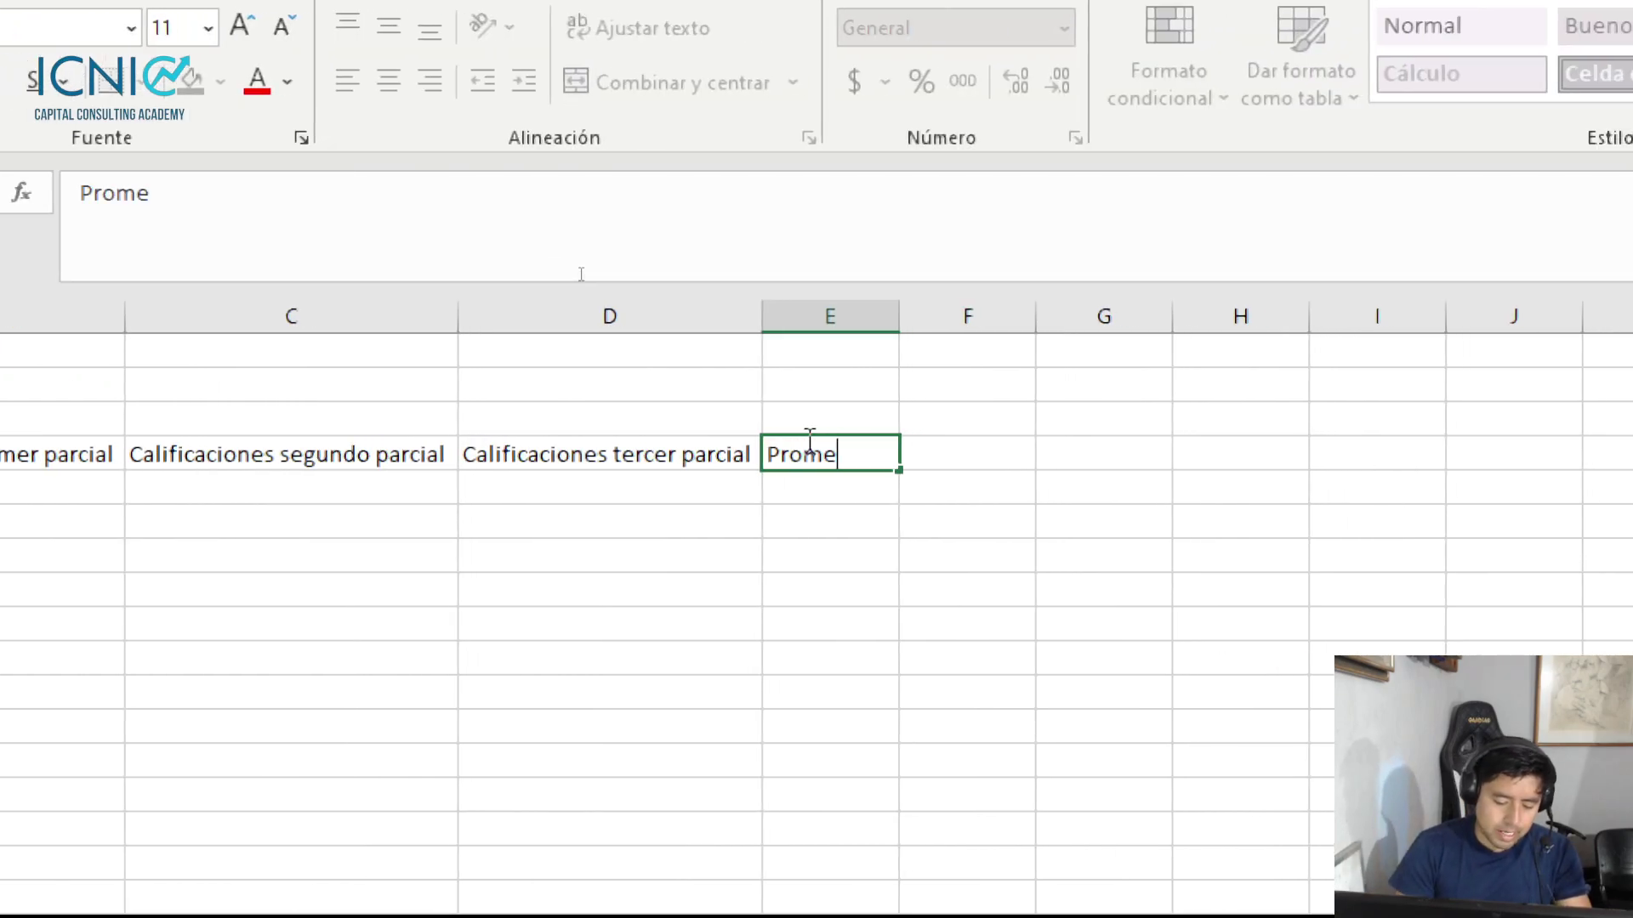
text(dio)
key(Return)
key(Left)
key(Left)
key(Left)
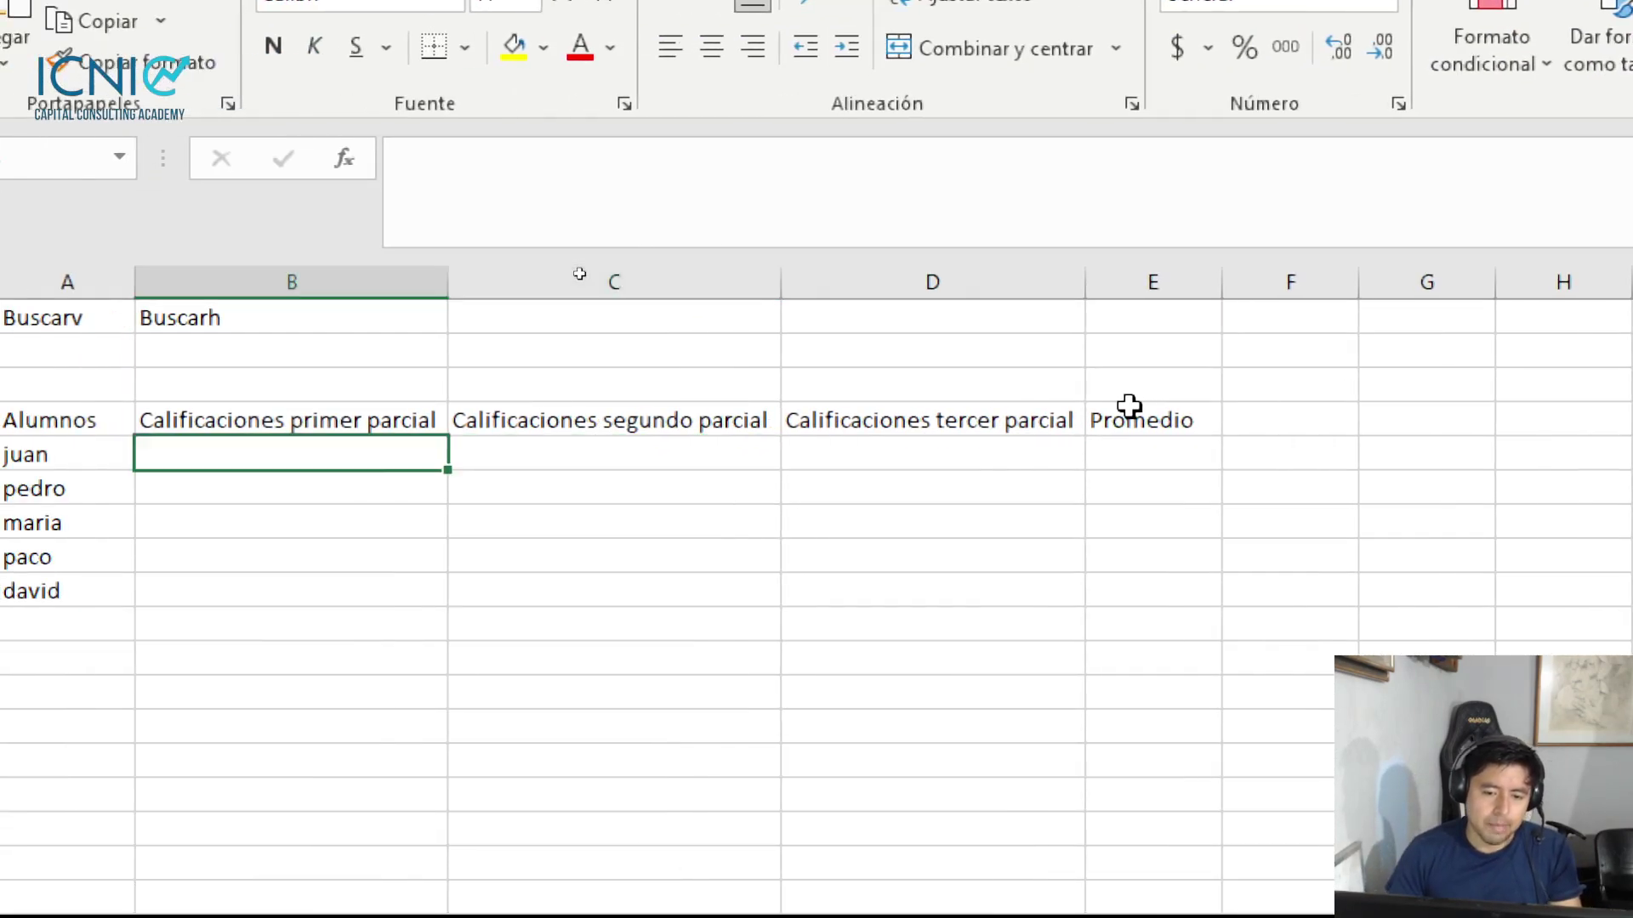
key(Left)
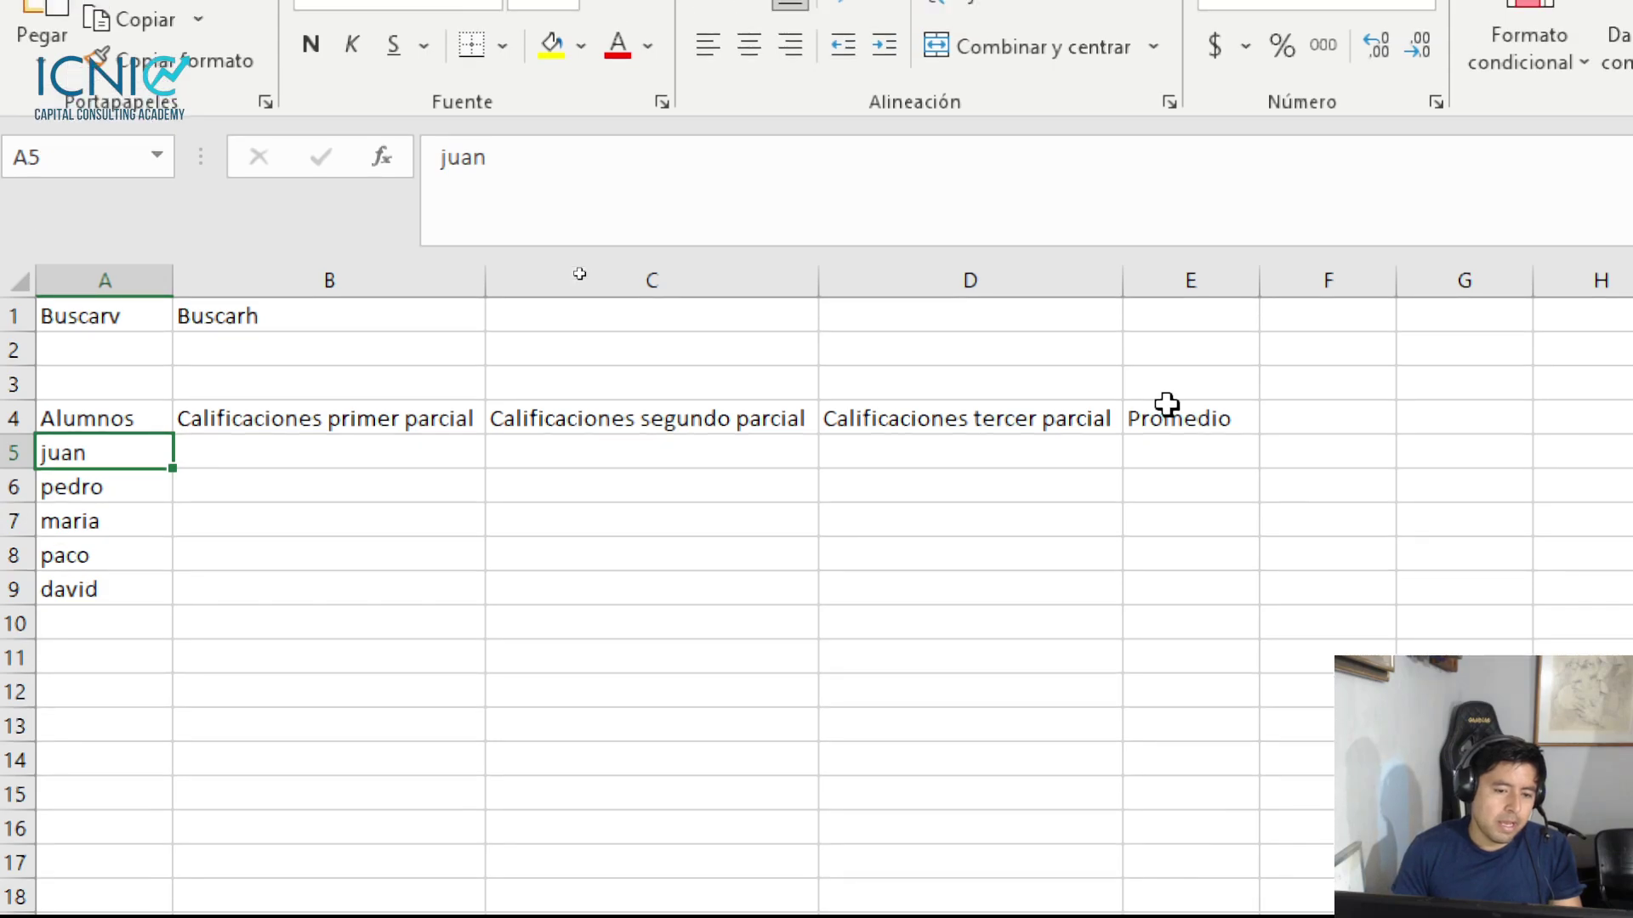
key(Right)
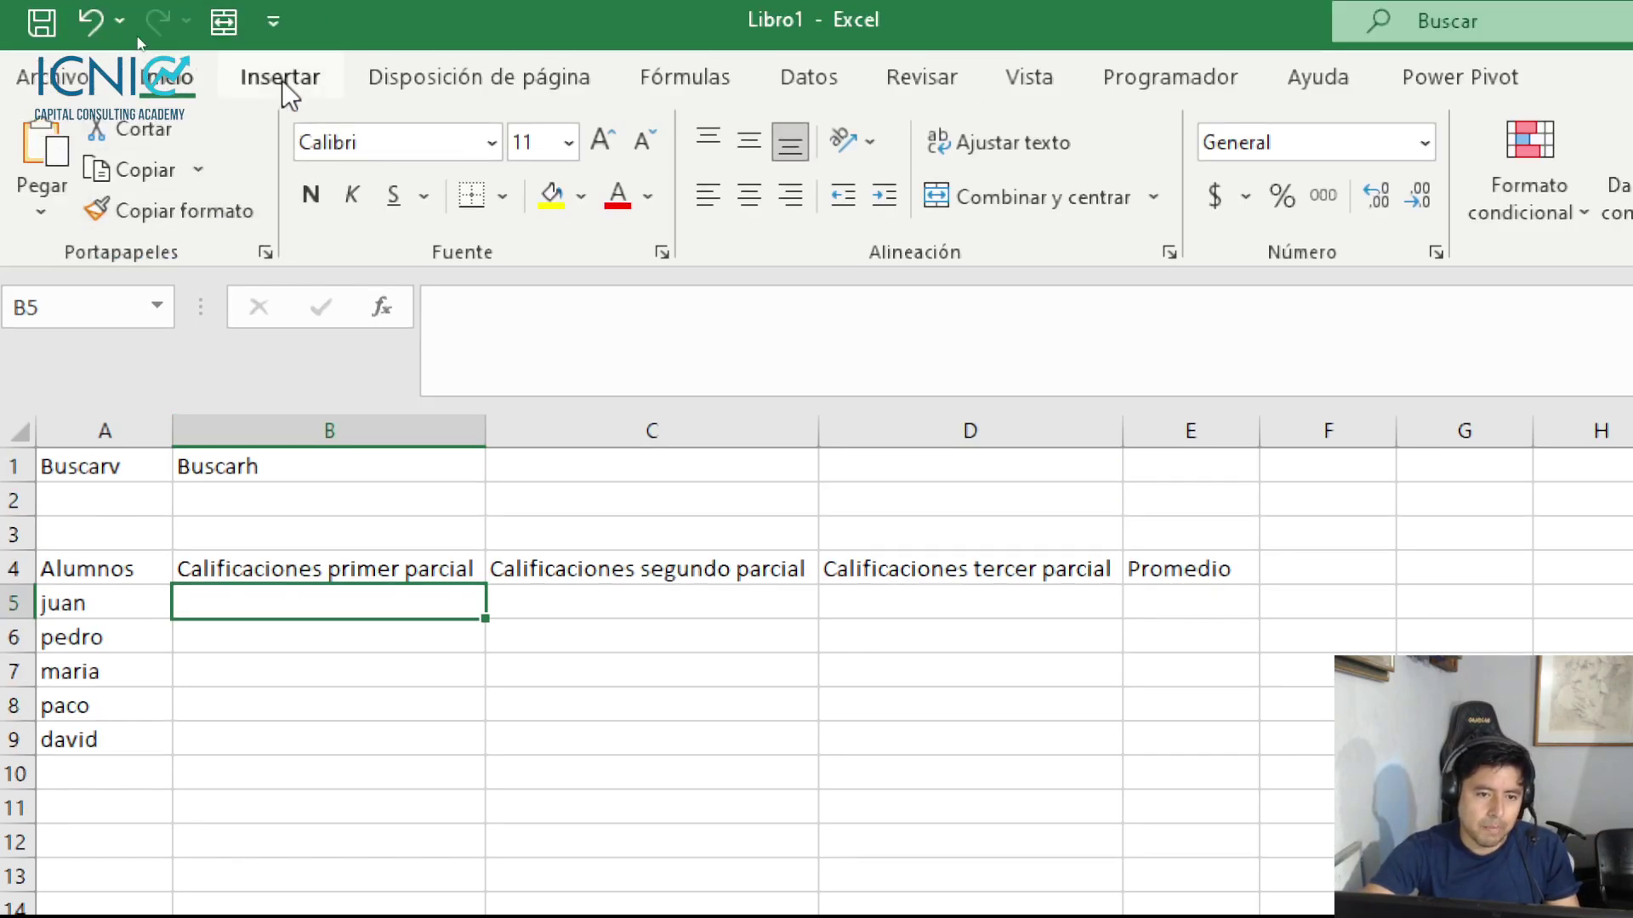
Draw a blue right block arrow over A2:A3 under Buscarv
click(283, 80)
click(526, 131)
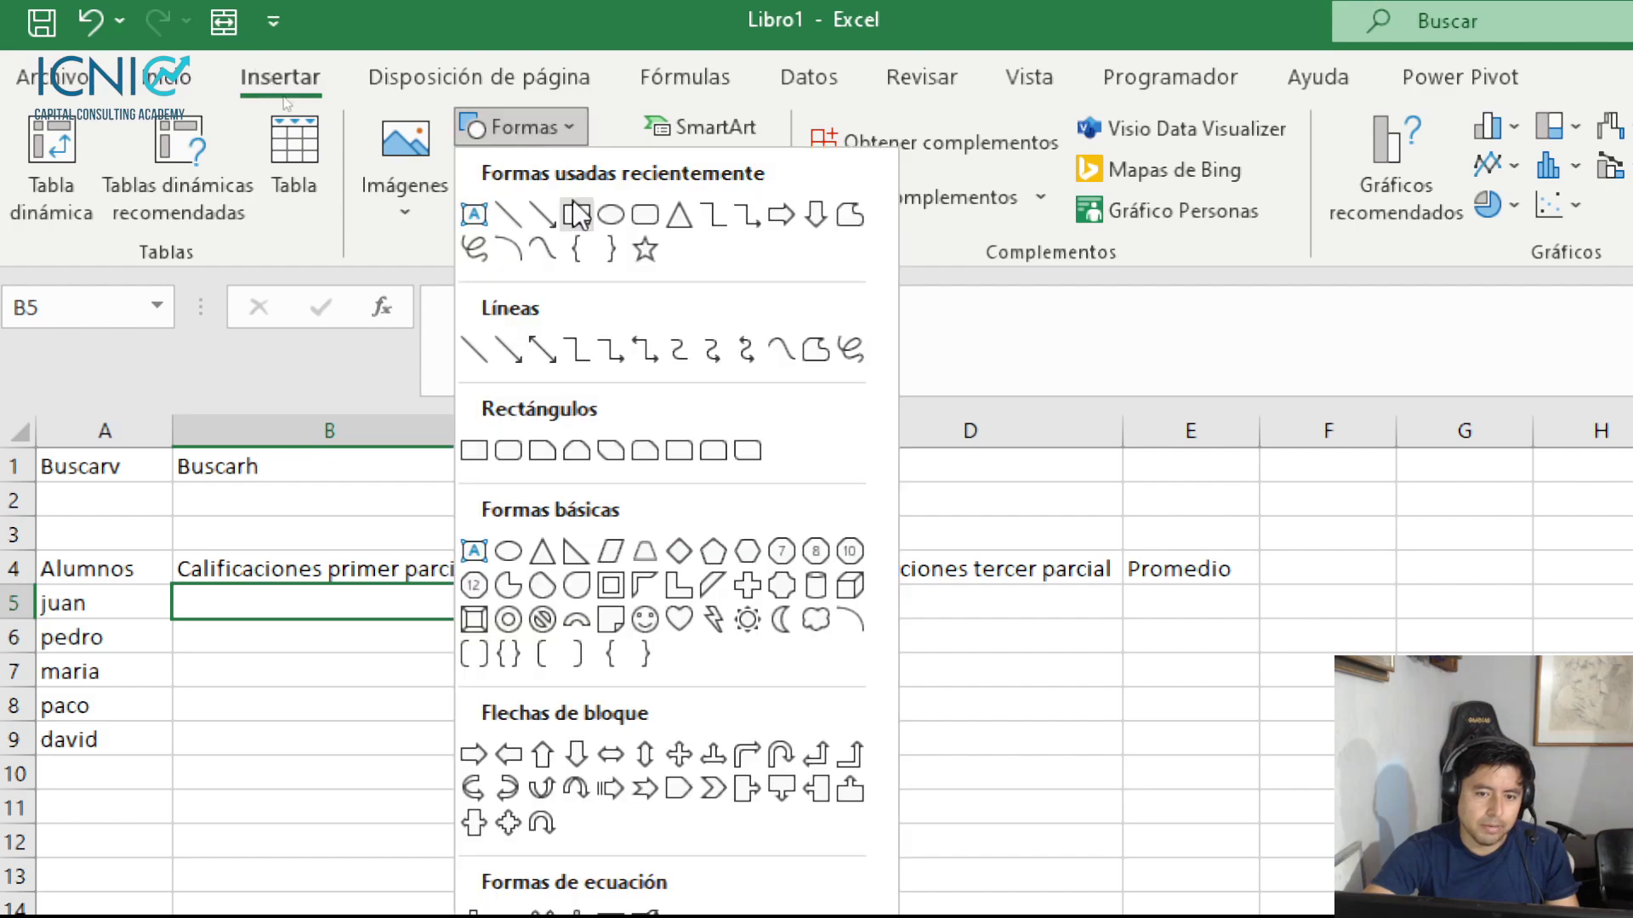
click(602, 228)
mouse_move(37, 492)
mouse_down()
mouse_move(147, 537)
mouse_move(130, 512)
mouse_up()
Draw a down block arrow under Buscarh and adjust both arrows' positions
click(163, 163)
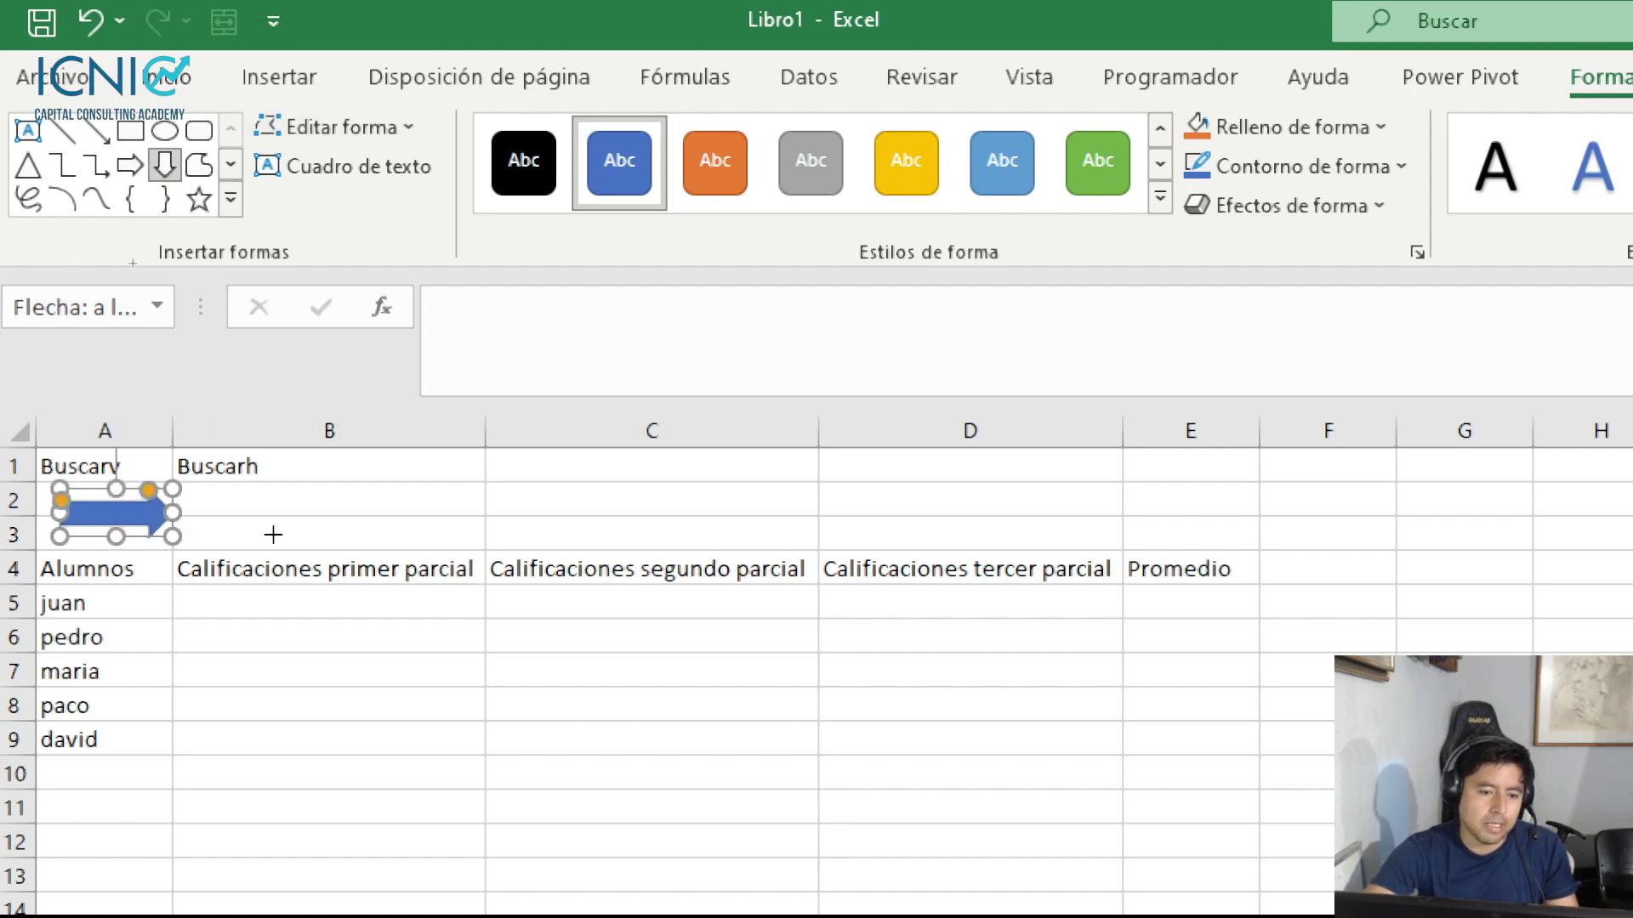
drag(242, 481, 291, 544)
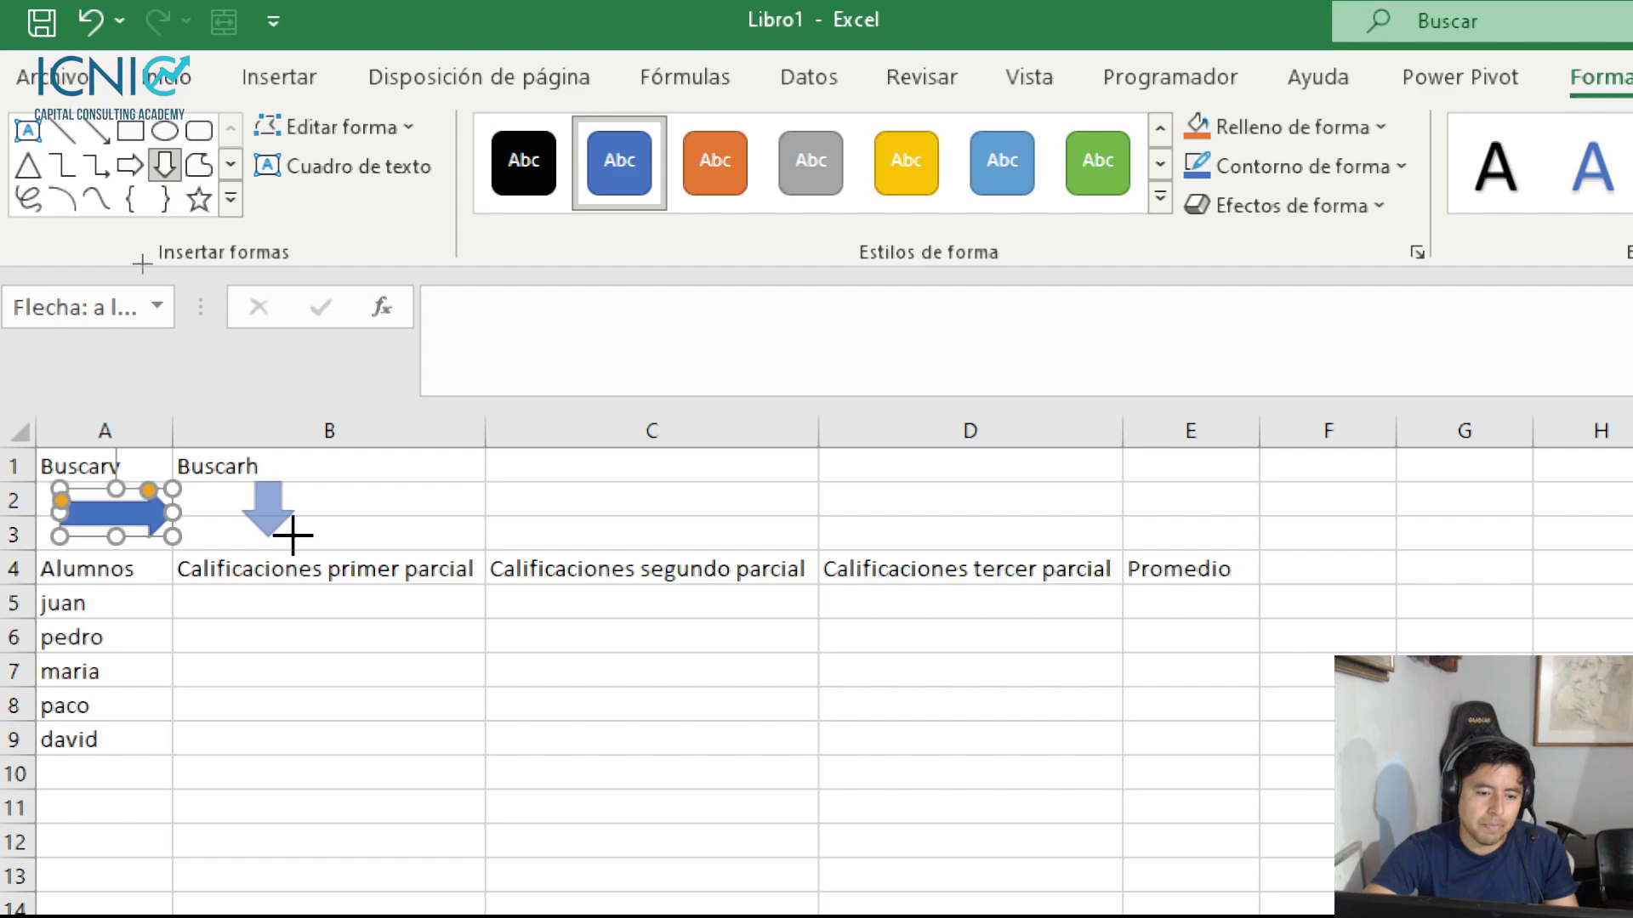
click(281, 707)
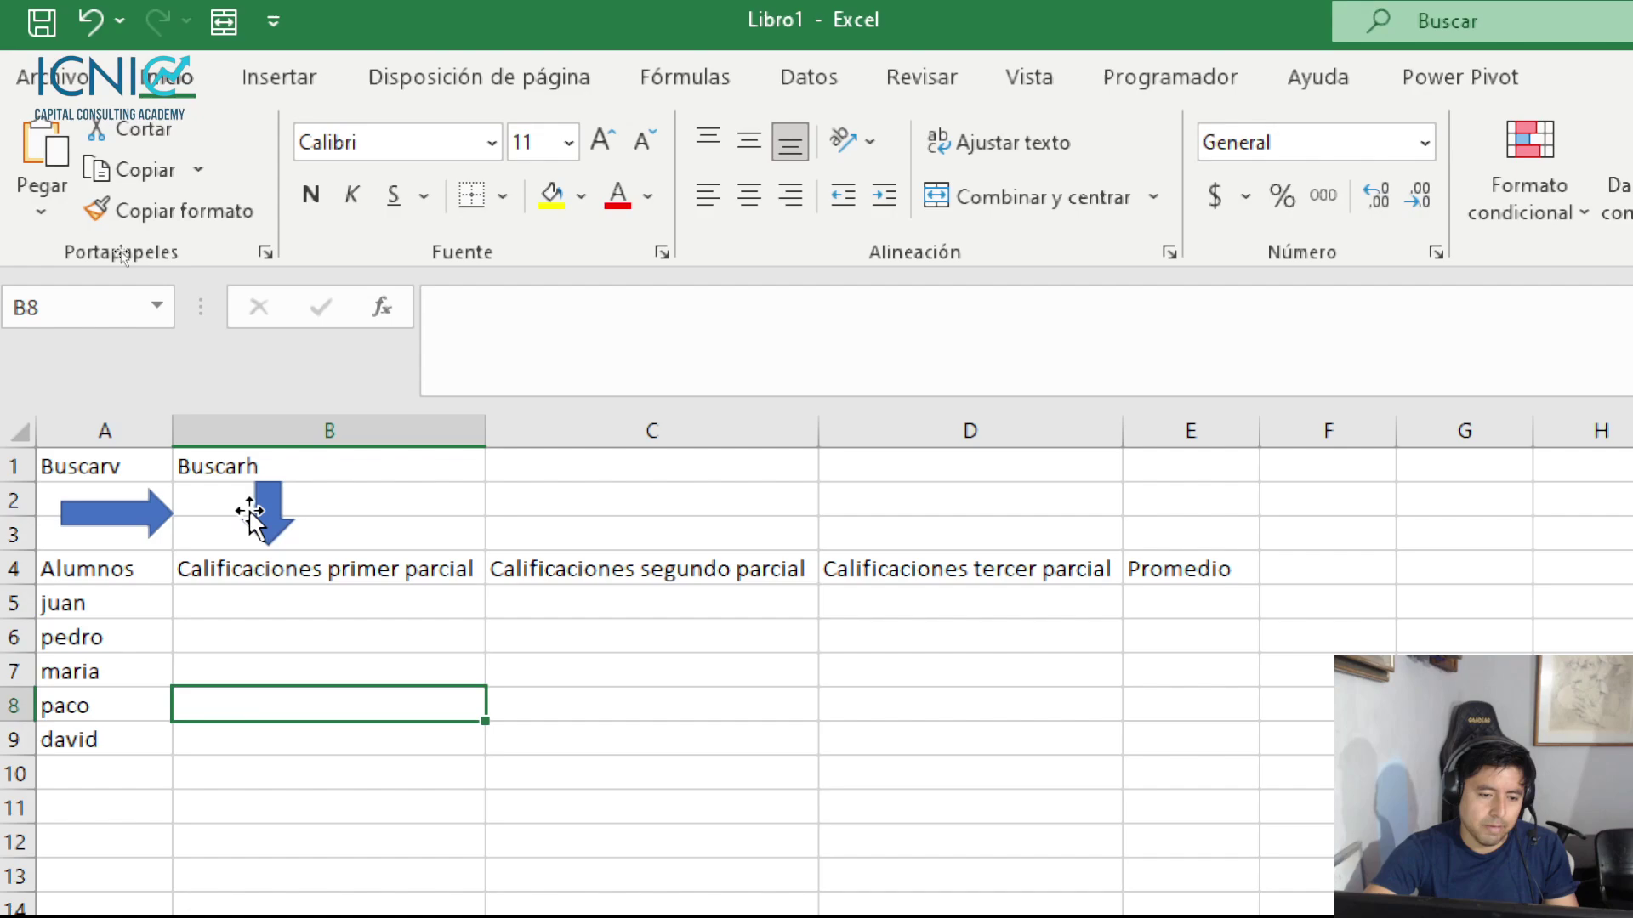
drag(271, 505, 336, 485)
drag(142, 512, 132, 513)
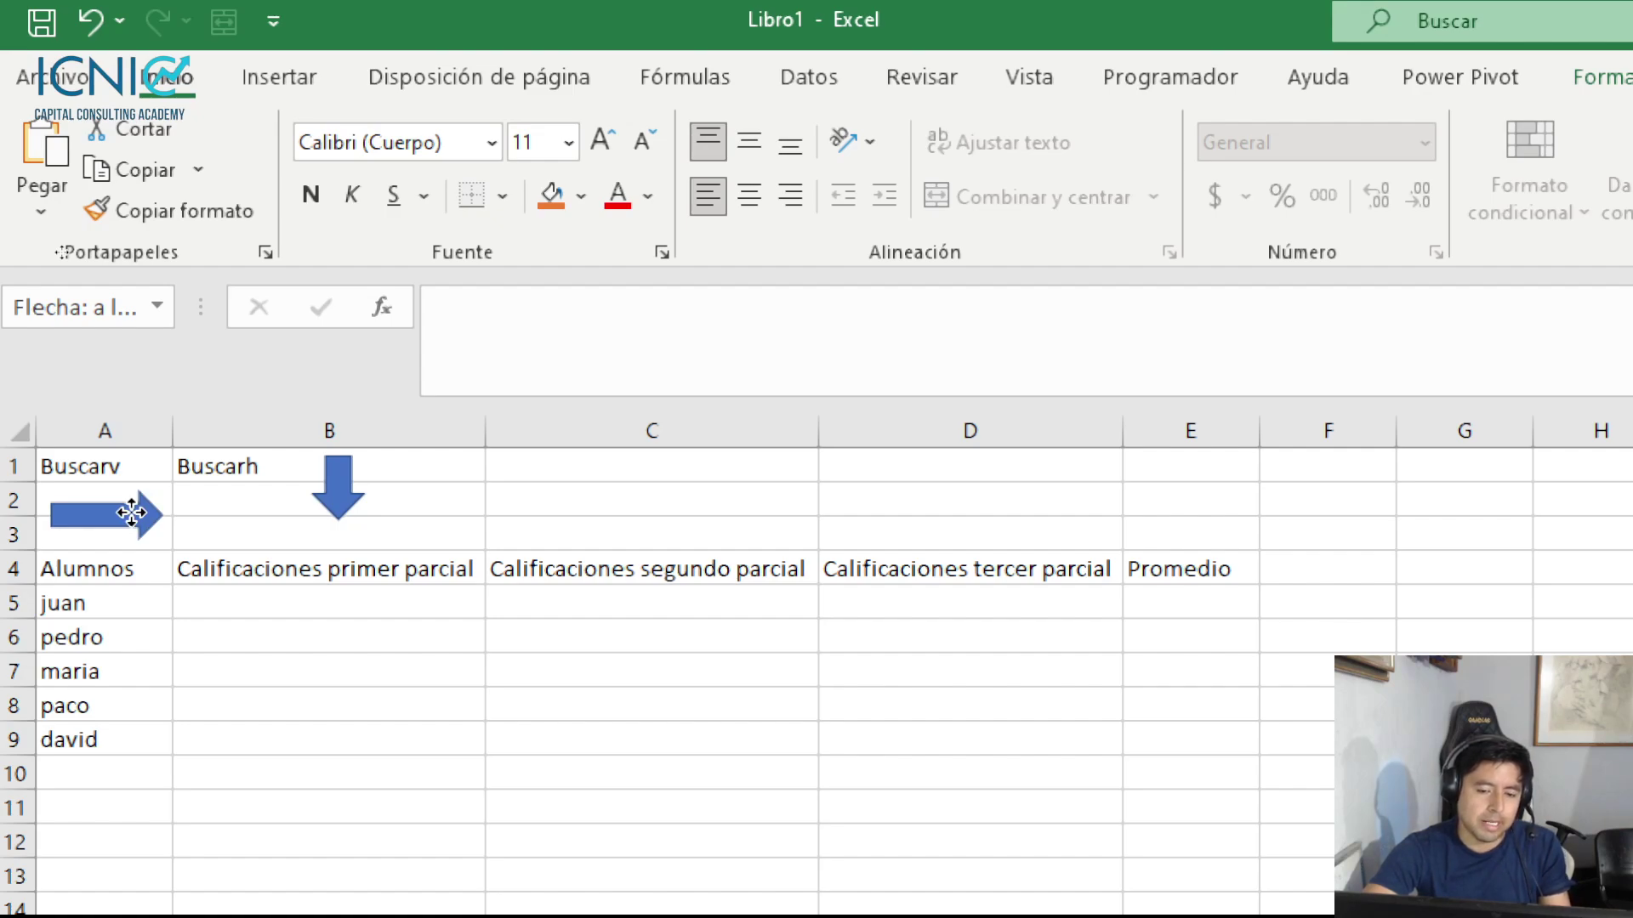
Enter =ALEATORIO.ENTRE(5,10) in B5 for juan's first grade
click(272, 739)
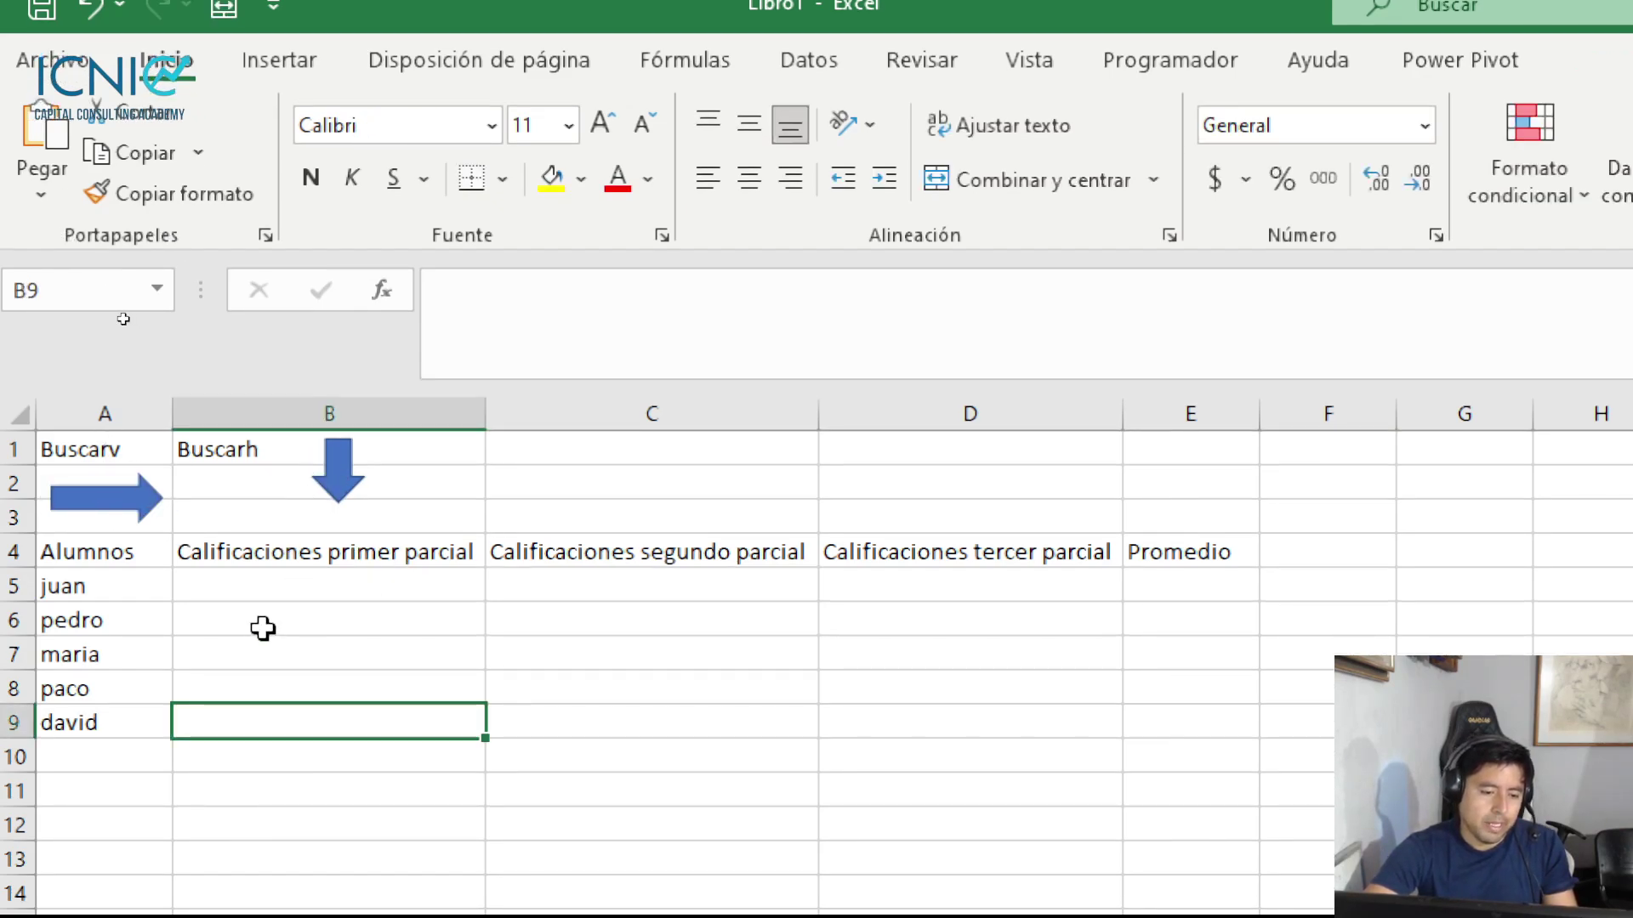
click(249, 588)
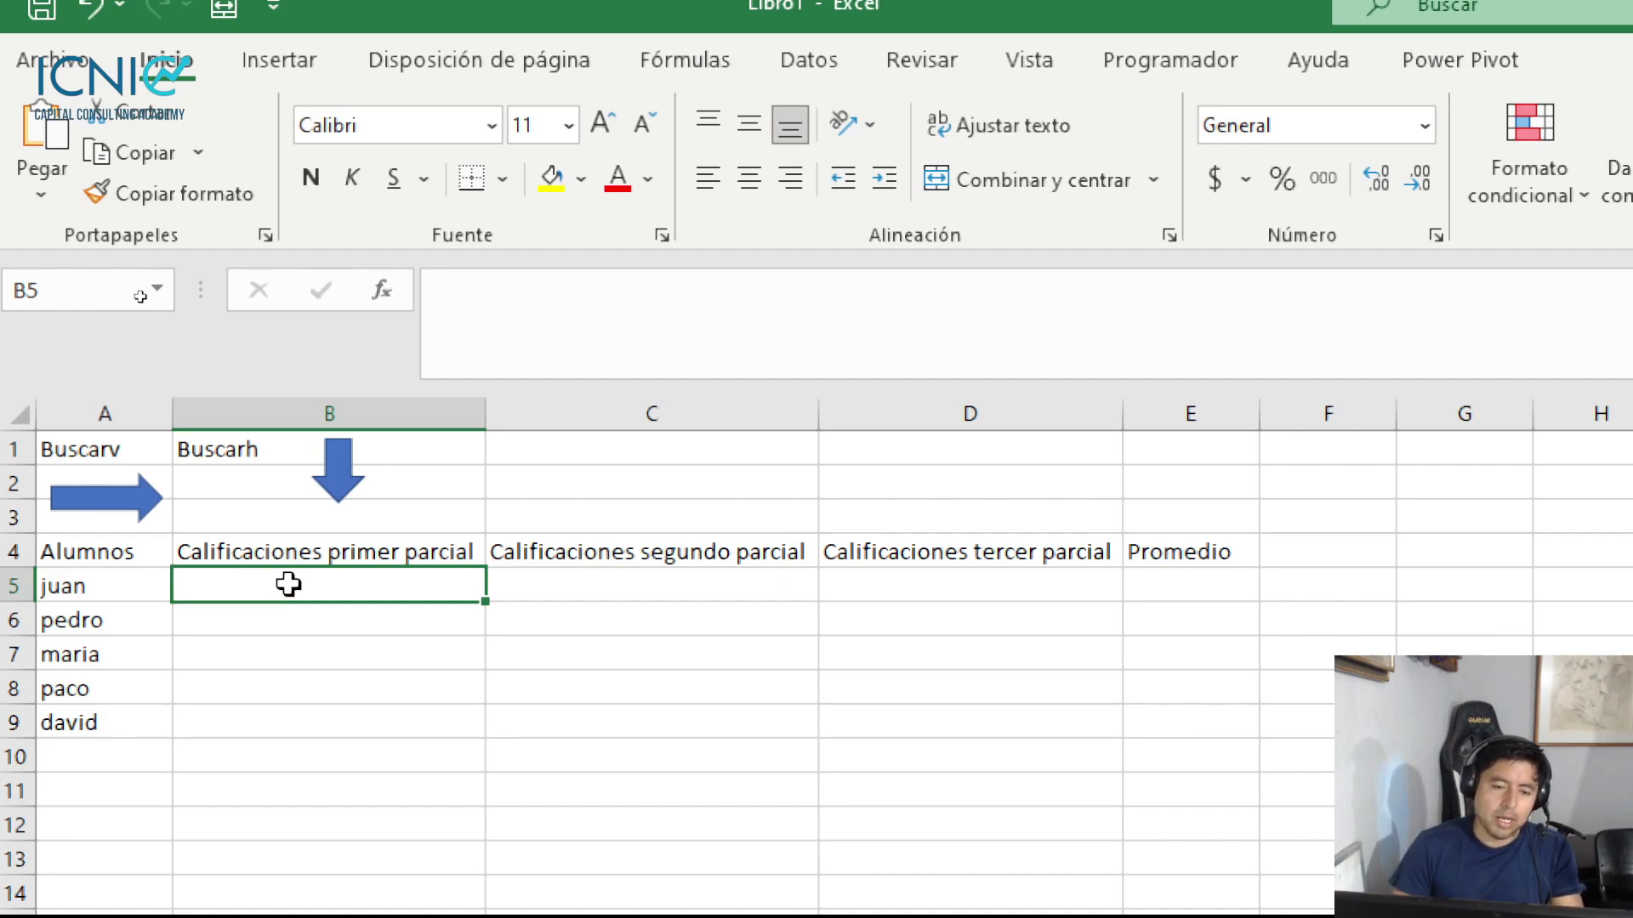
text(=)
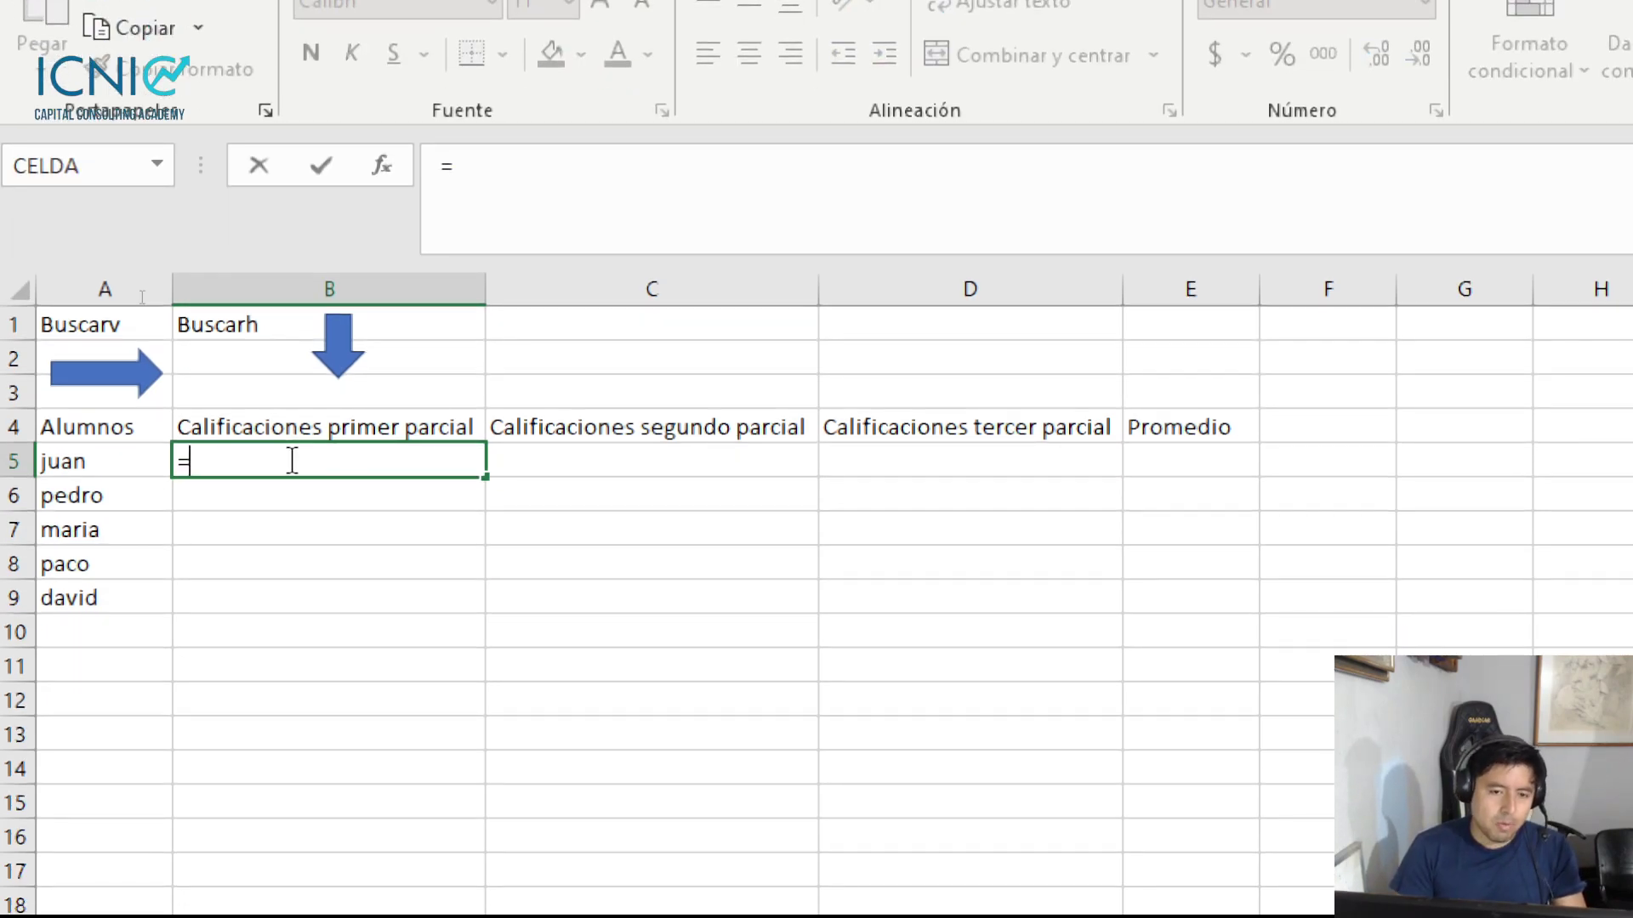
text(aleatorio)
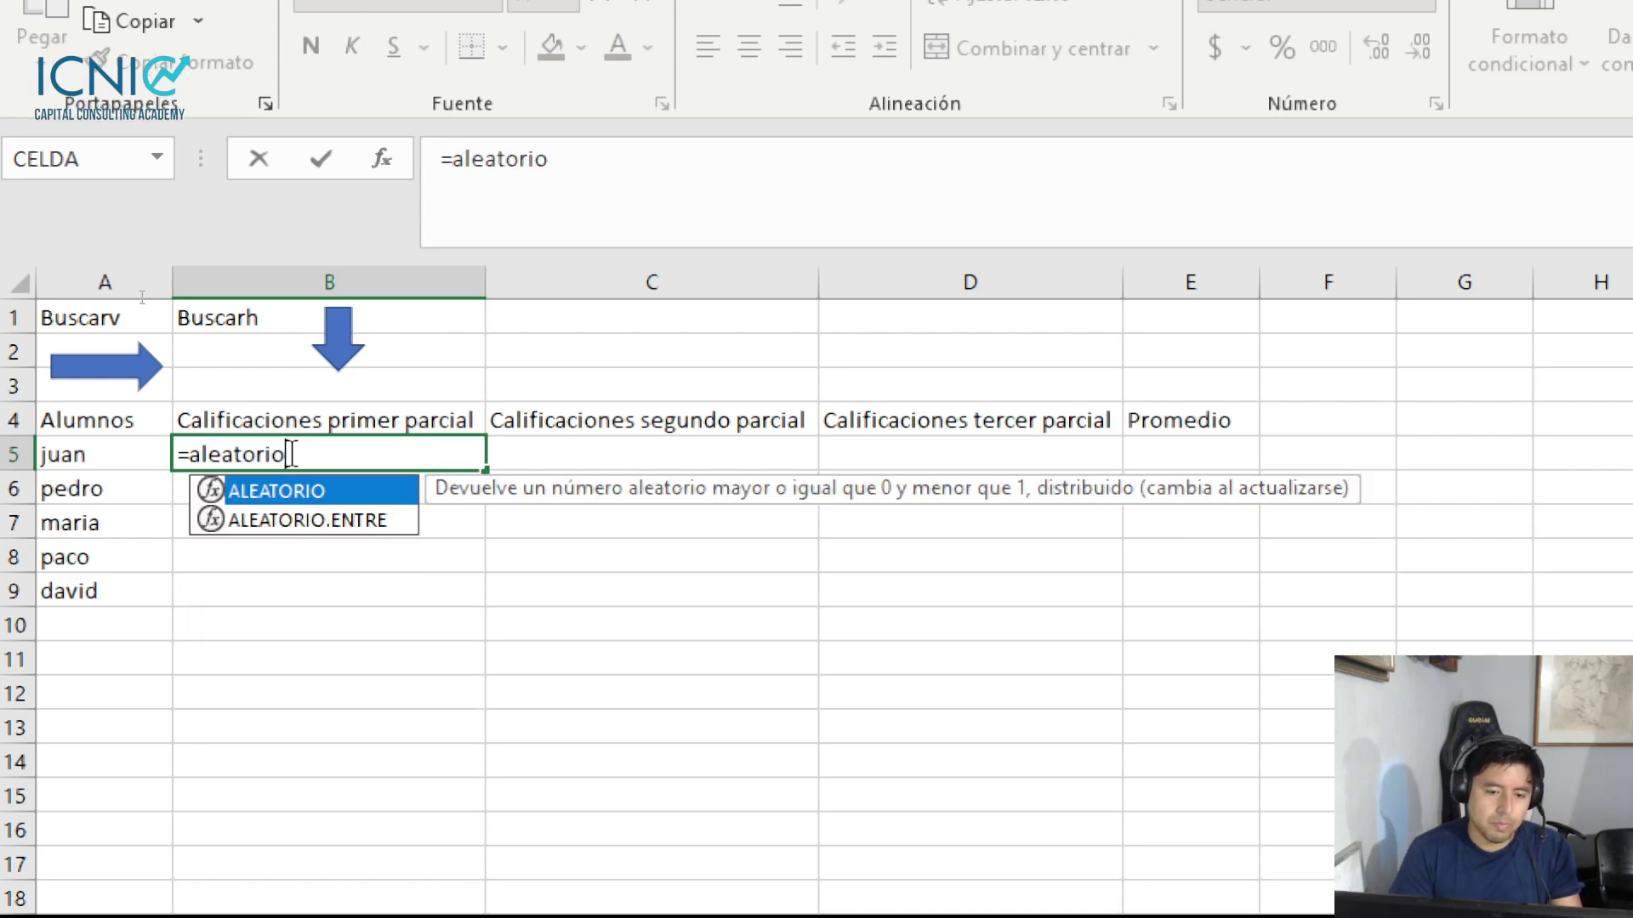
key(Down)
key(Tab)
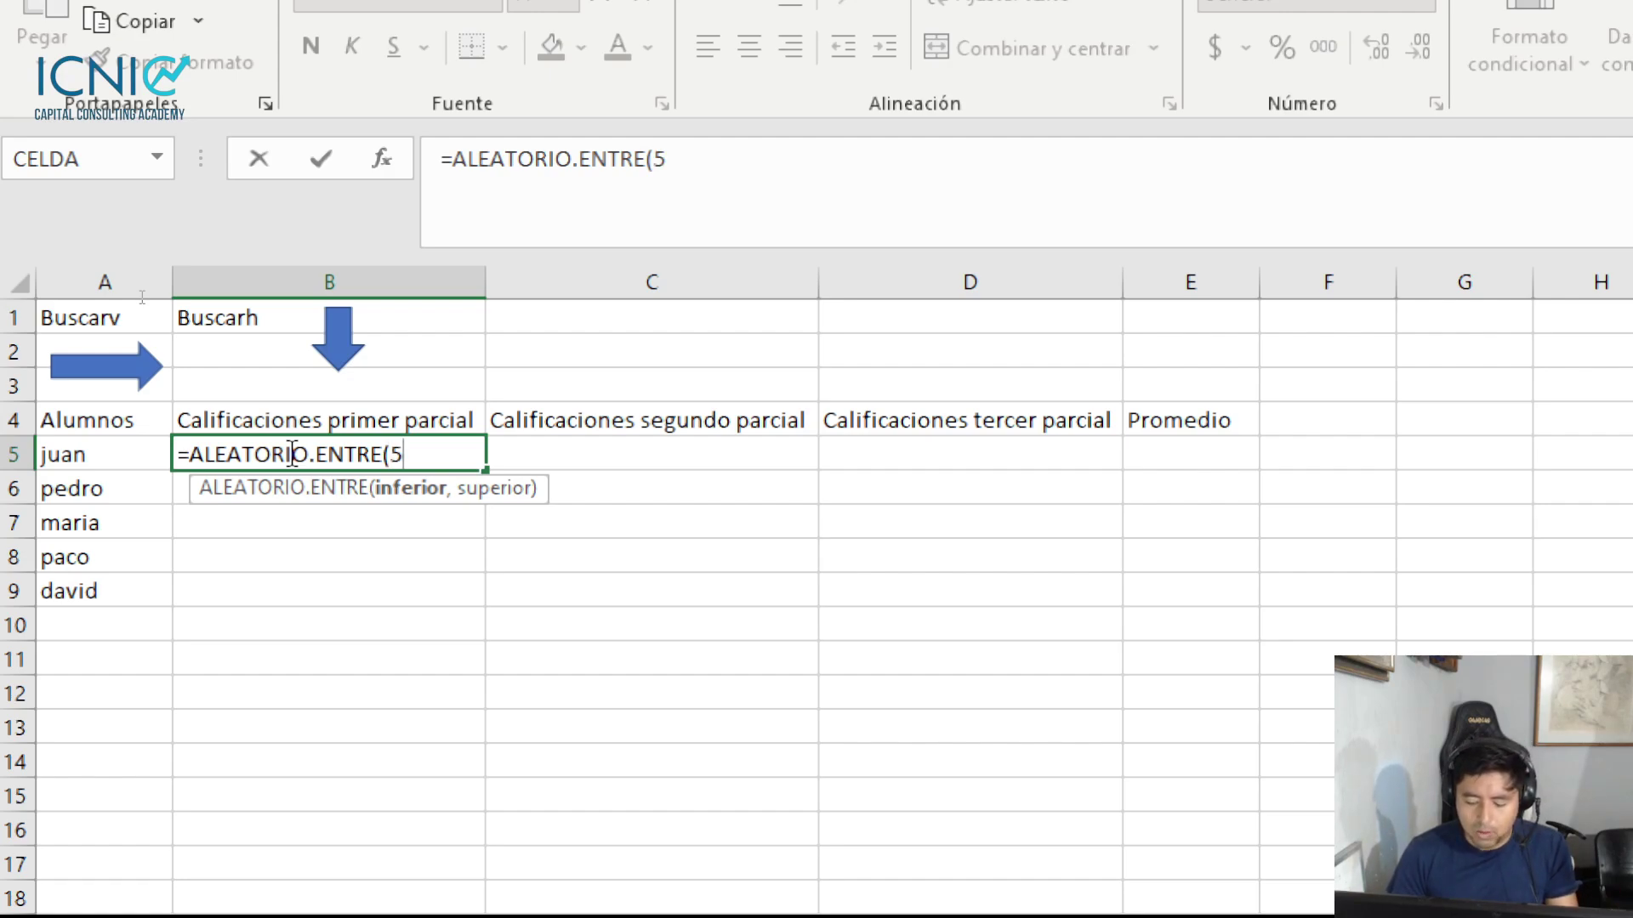
text(,10)
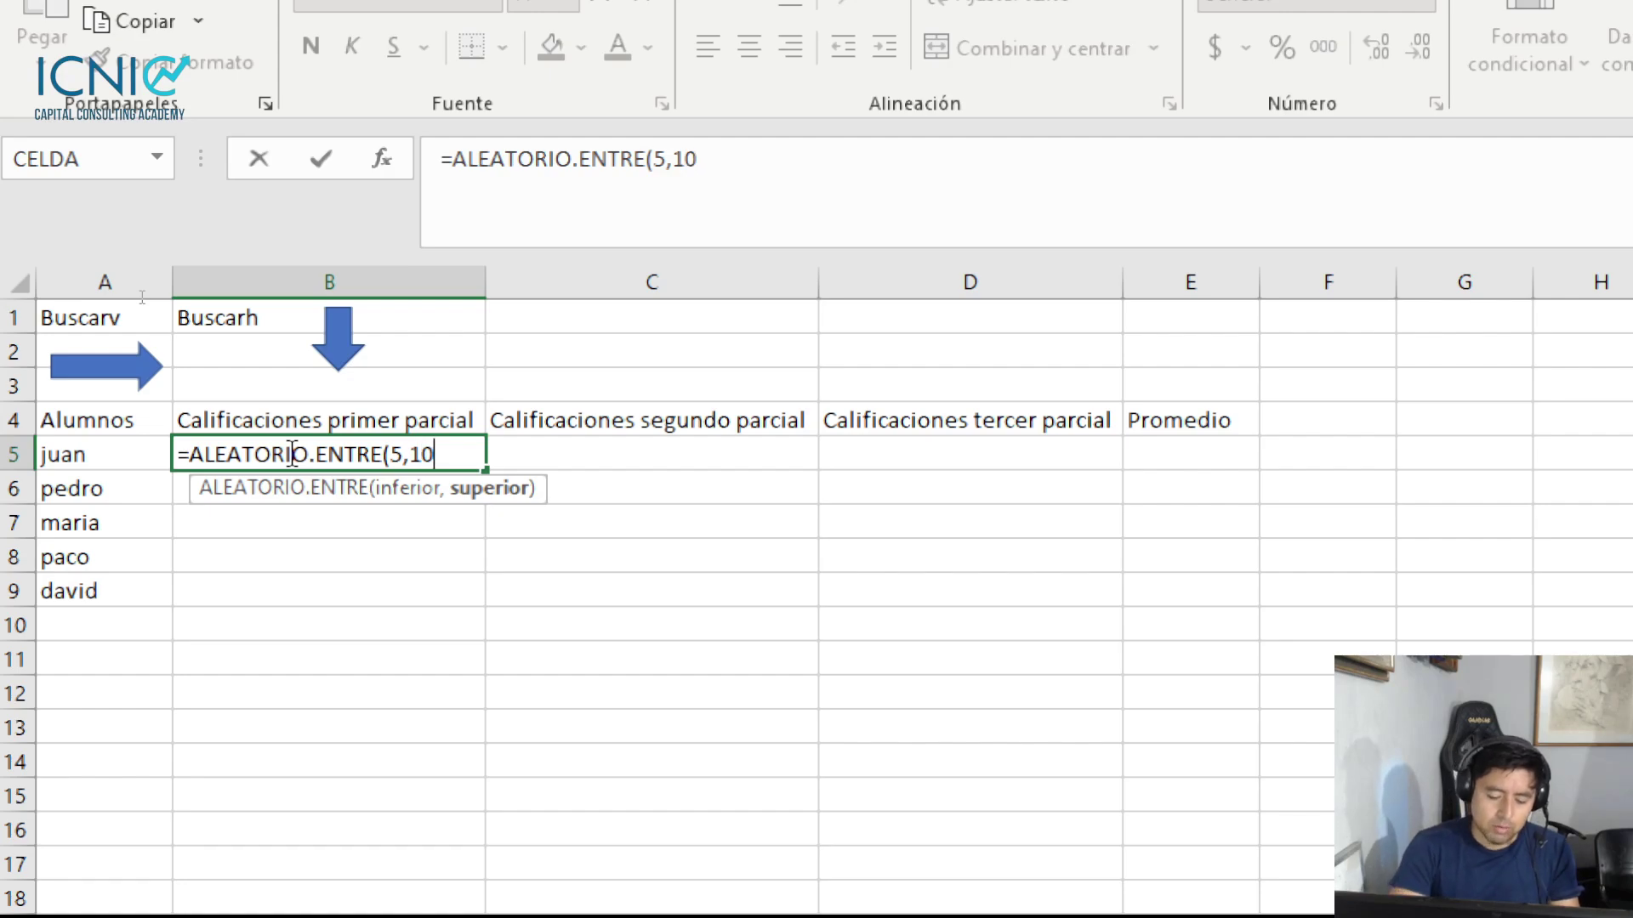
text())
key(Return)
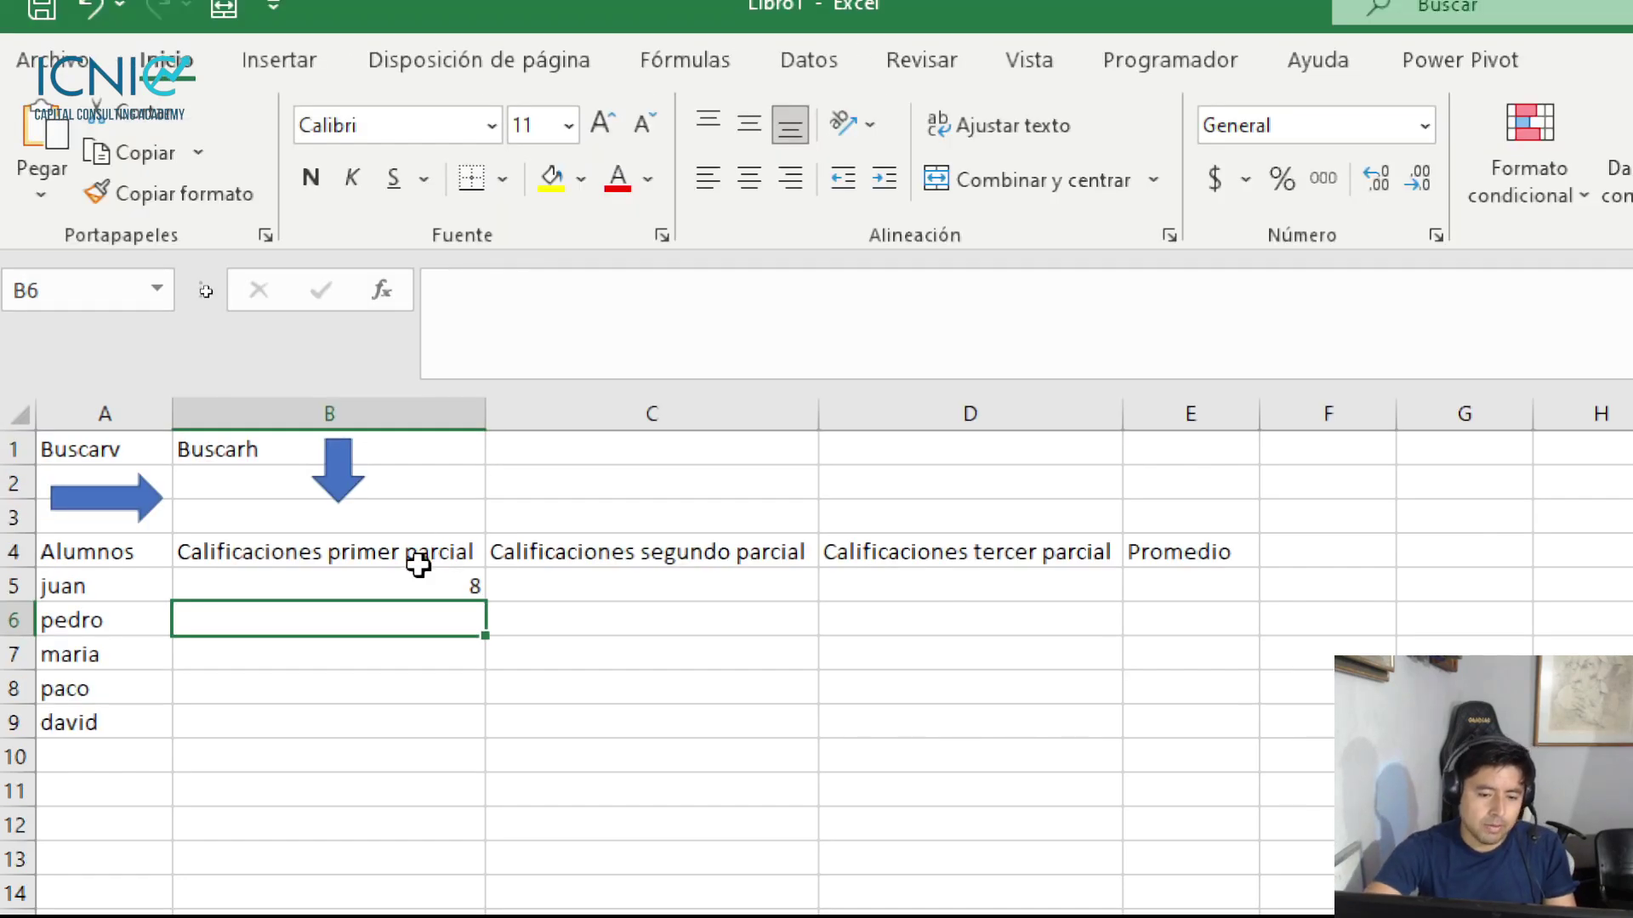
Copy the random-grade formula across to D5 and down to row 9
click(445, 572)
mouse_move(483, 601)
mouse_down()
mouse_move(756, 633)
mouse_move(1006, 634)
mouse_up()
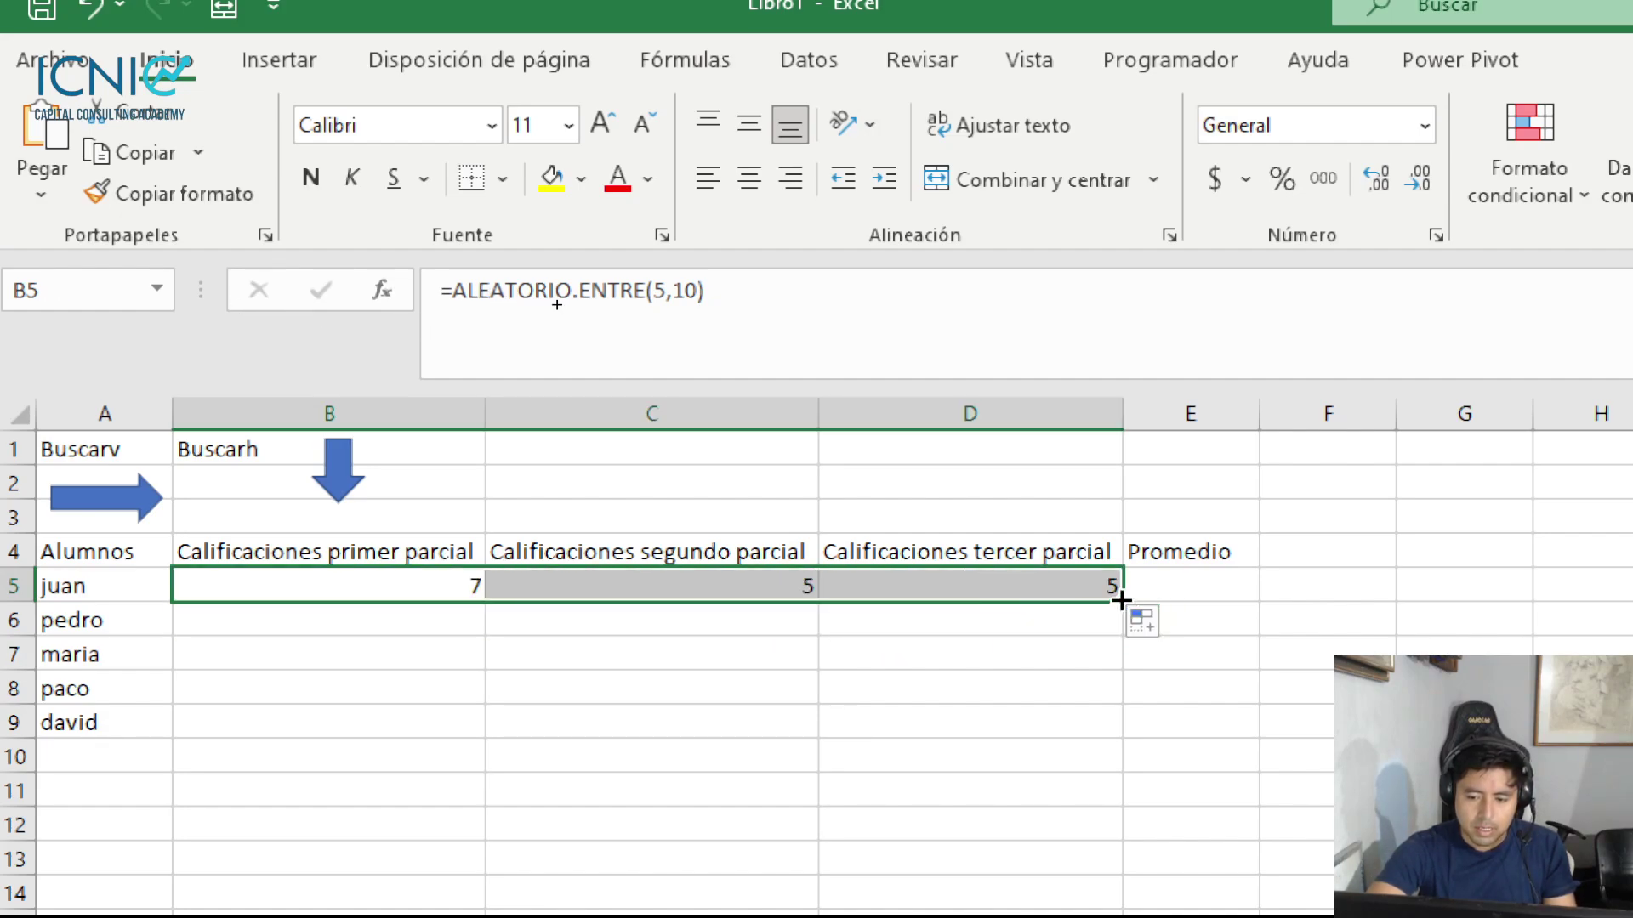
drag(1121, 601, 1120, 740)
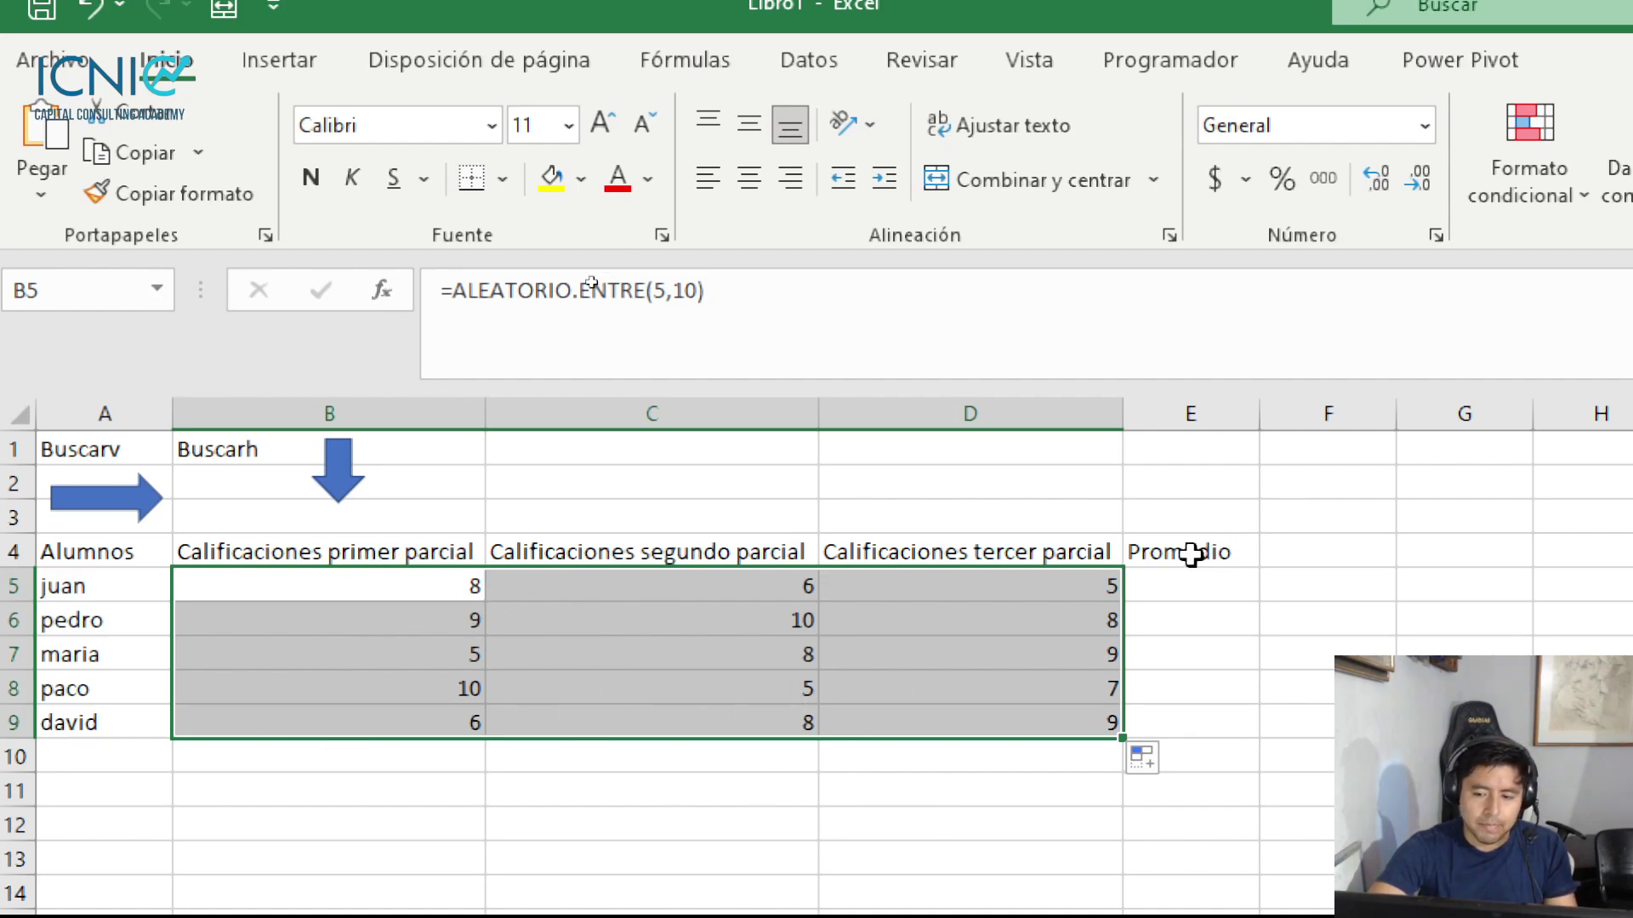
mouse_move(1027, 557)
mouse_down()
mouse_move(159, 557)
mouse_move(182, 554)
mouse_up()
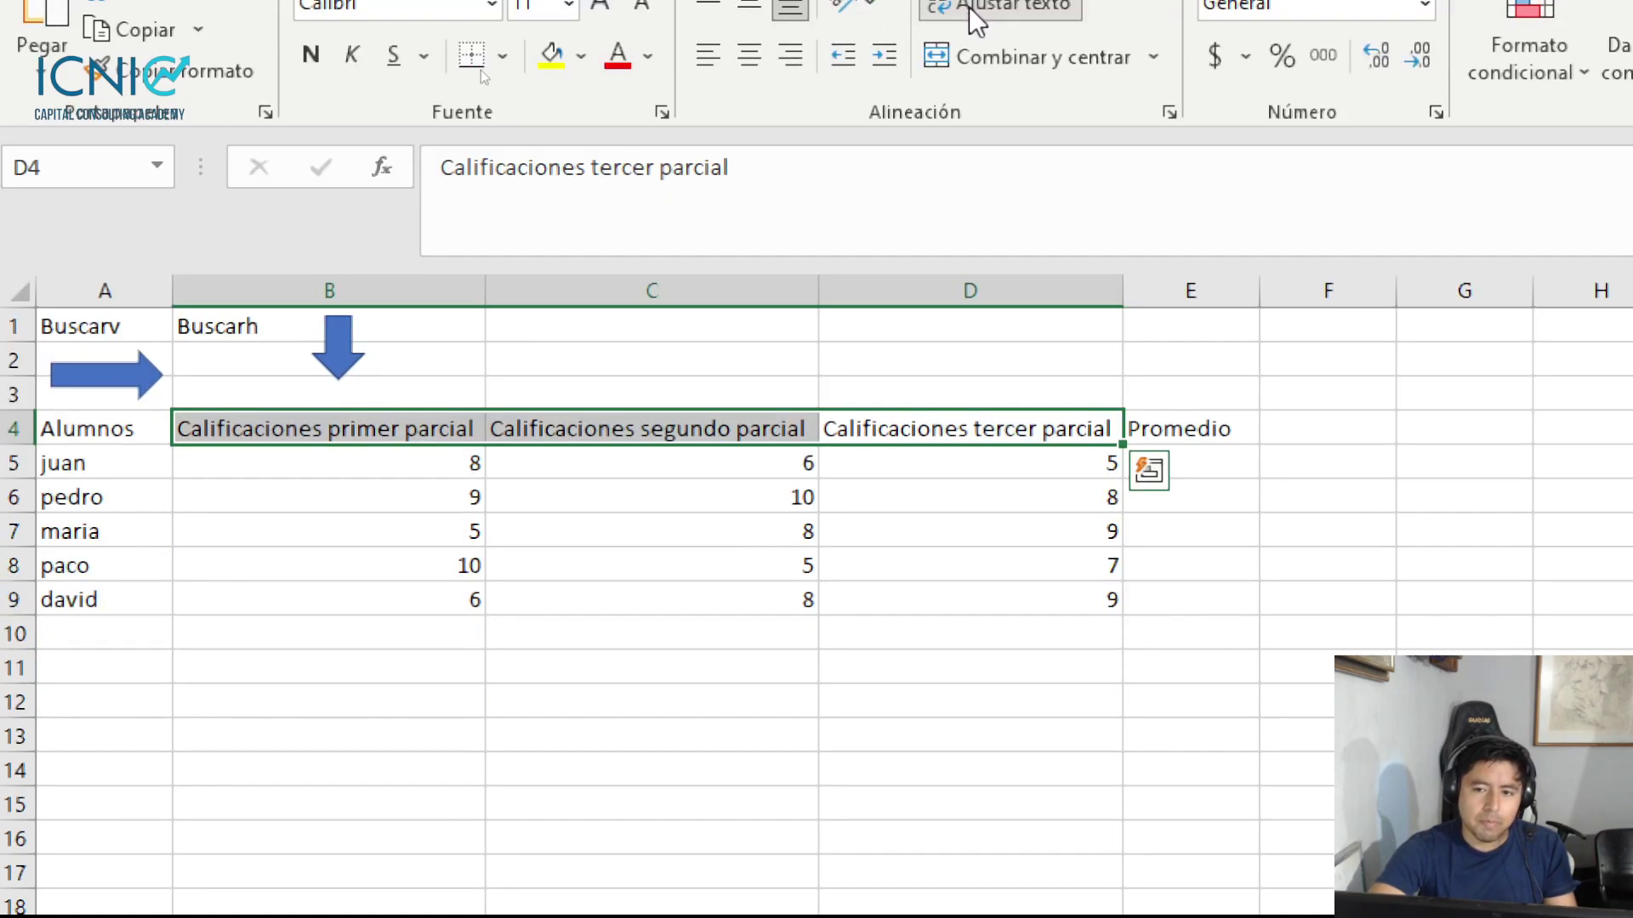
Wrap the header text, narrow columns B–D, fit row 4 height and centre the headers
click(970, 10)
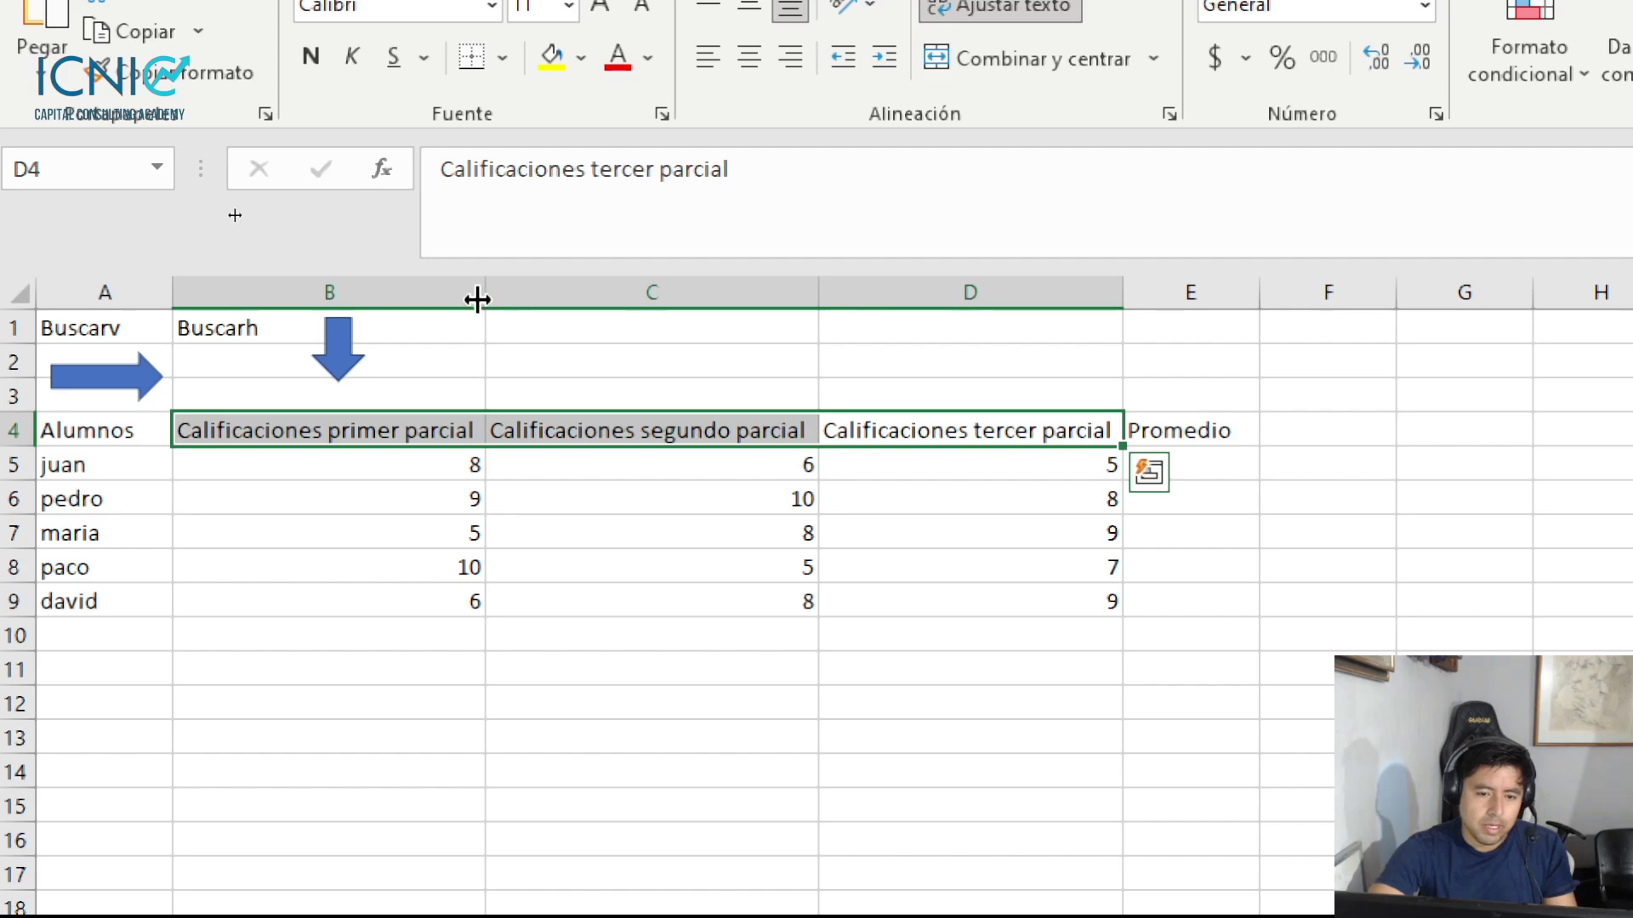
drag(477, 298, 413, 298)
drag(750, 297, 597, 297)
drag(901, 298, 798, 312)
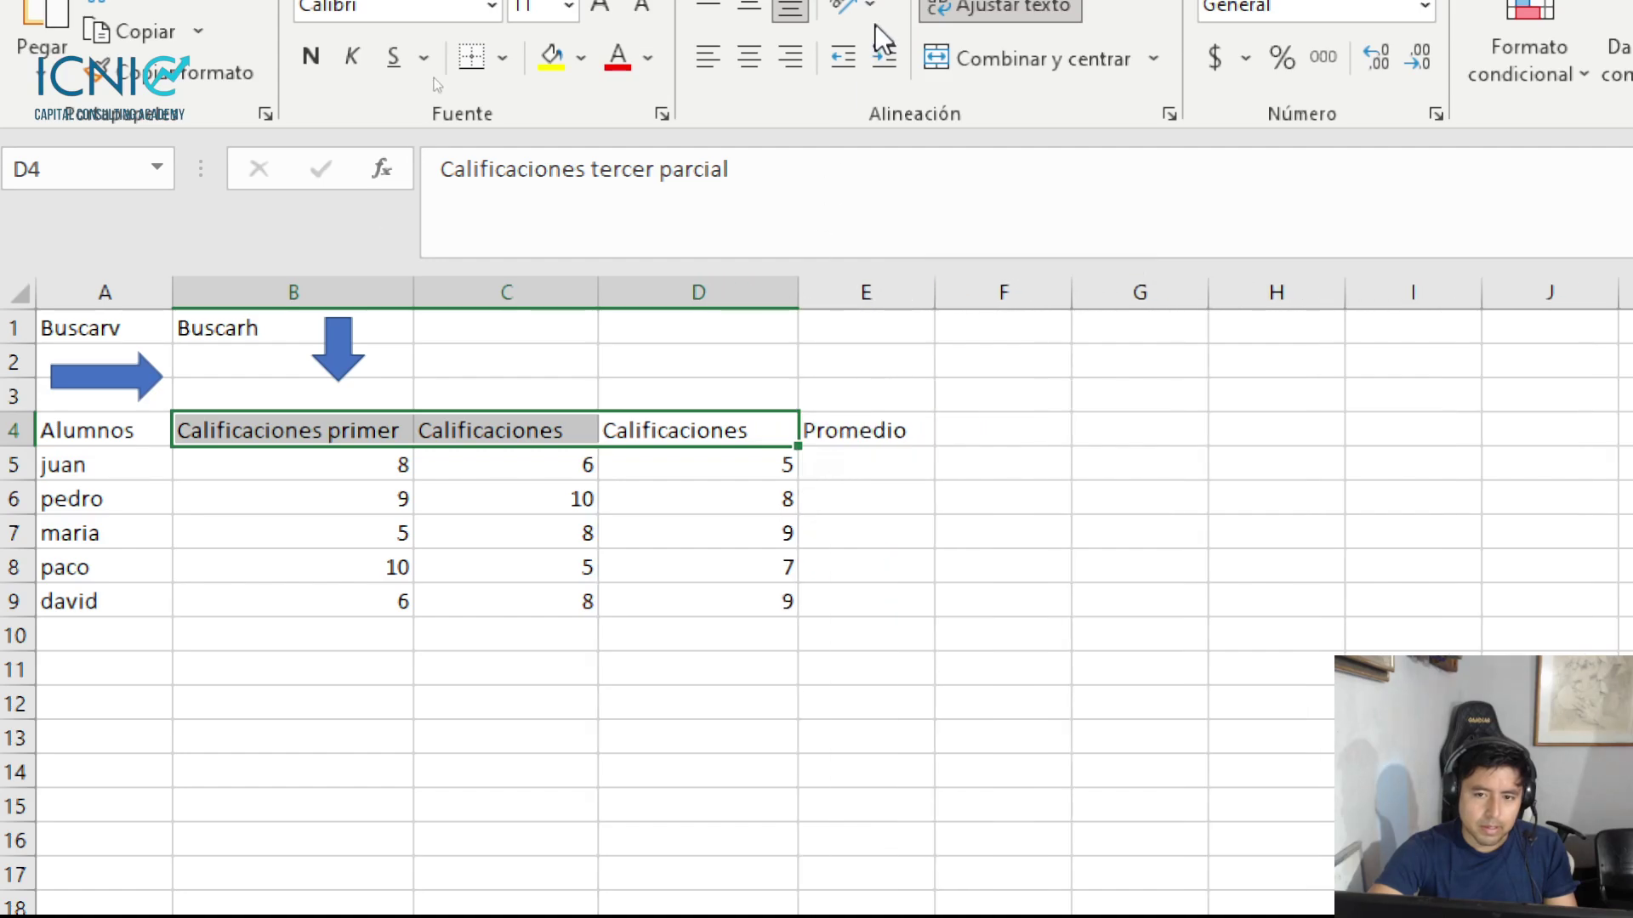
double_click(11, 448)
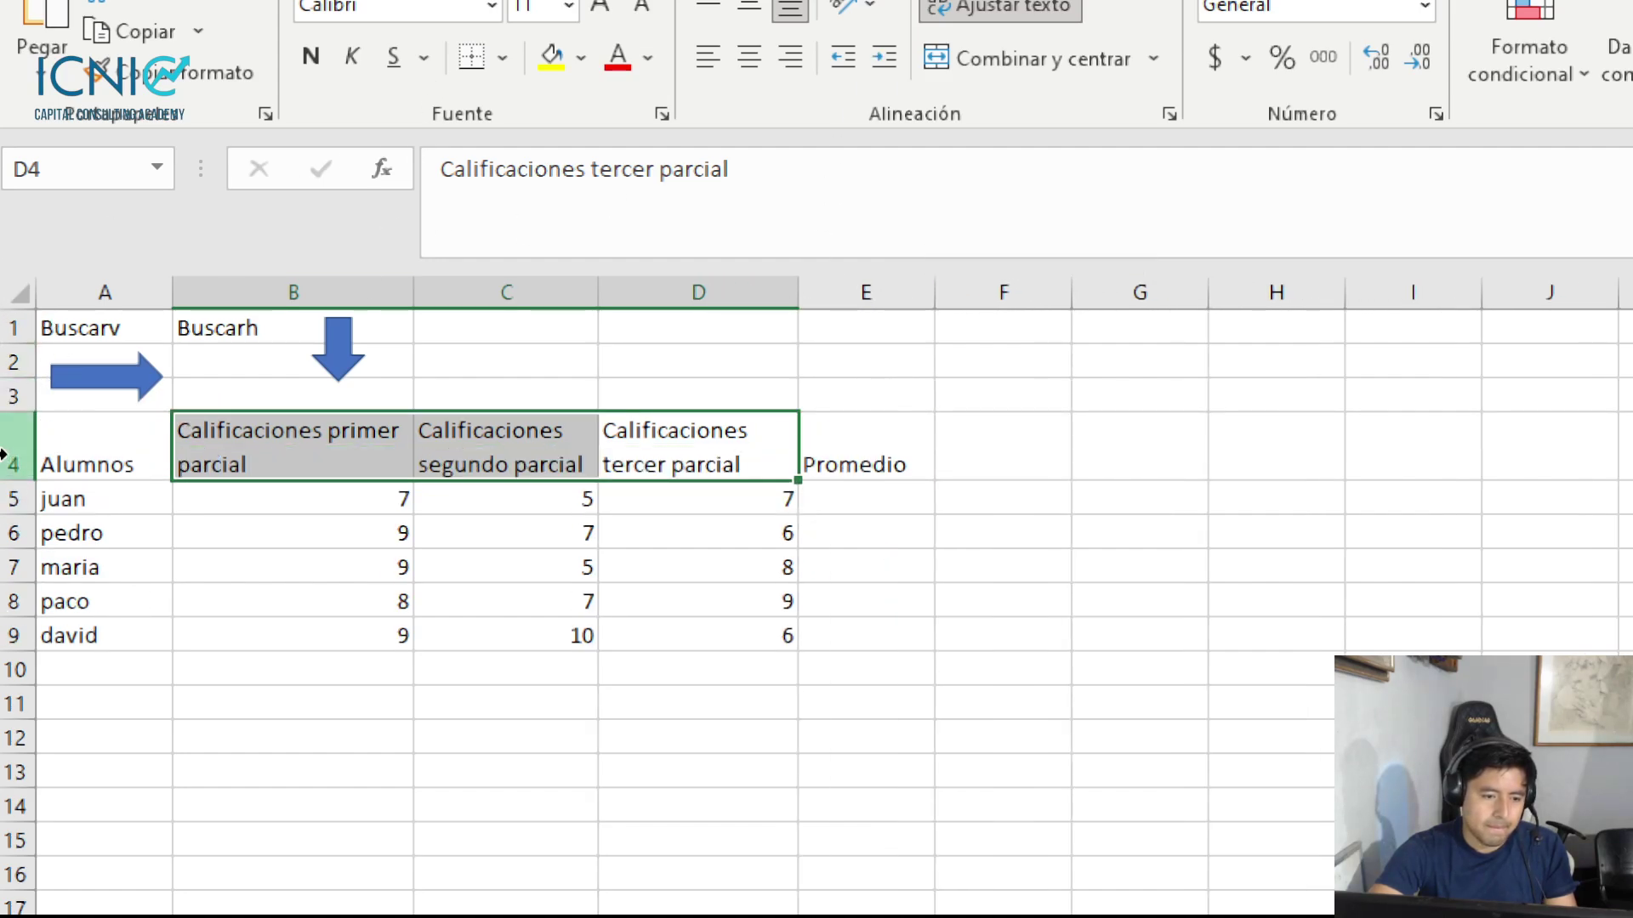
click(745, 73)
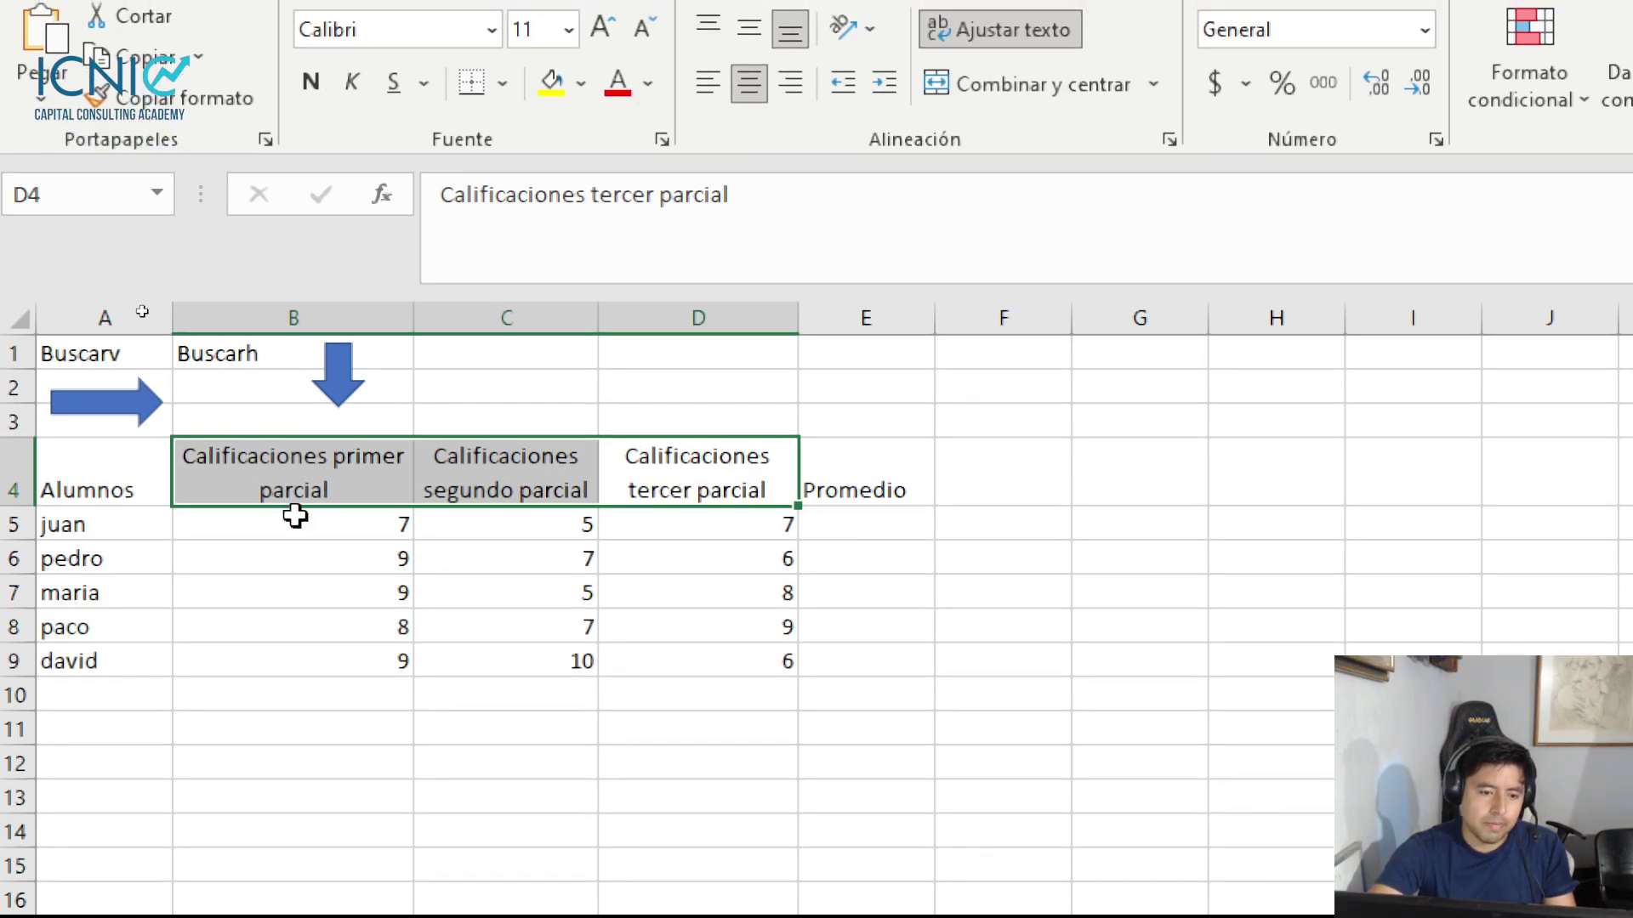
Apply Todos los bordes to the whole table area
mouse_move(62, 457)
mouse_down()
mouse_move(774, 443)
mouse_move(834, 693)
mouse_up()
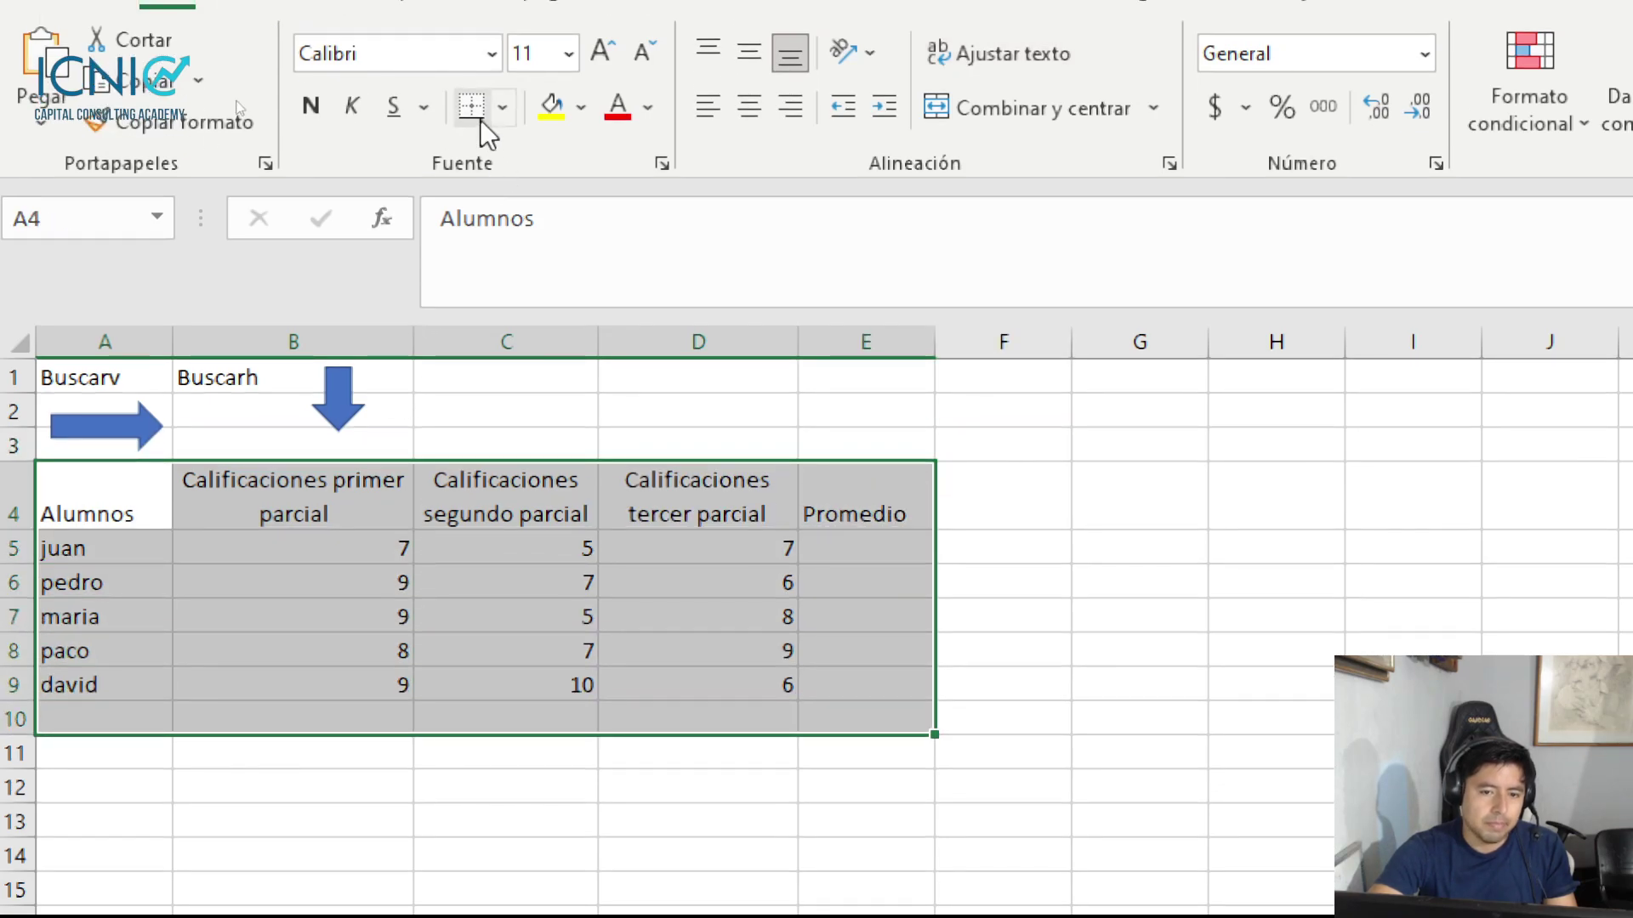
click(502, 107)
click(510, 447)
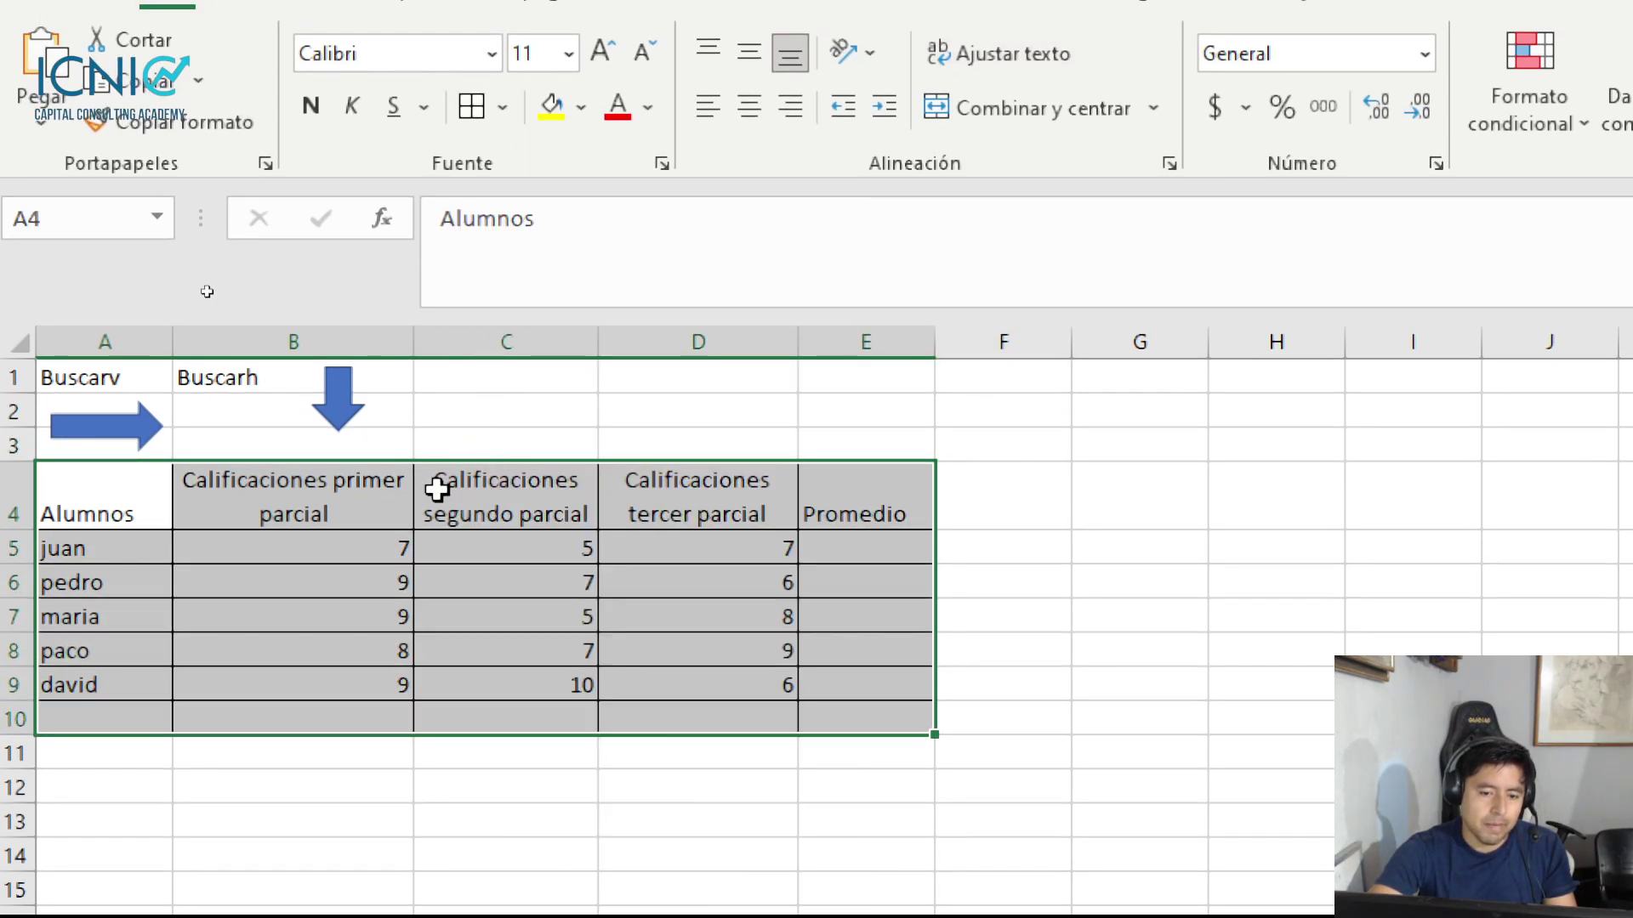
Make header row A4:E4 bold with a light-blue fill
drag(115, 511, 832, 485)
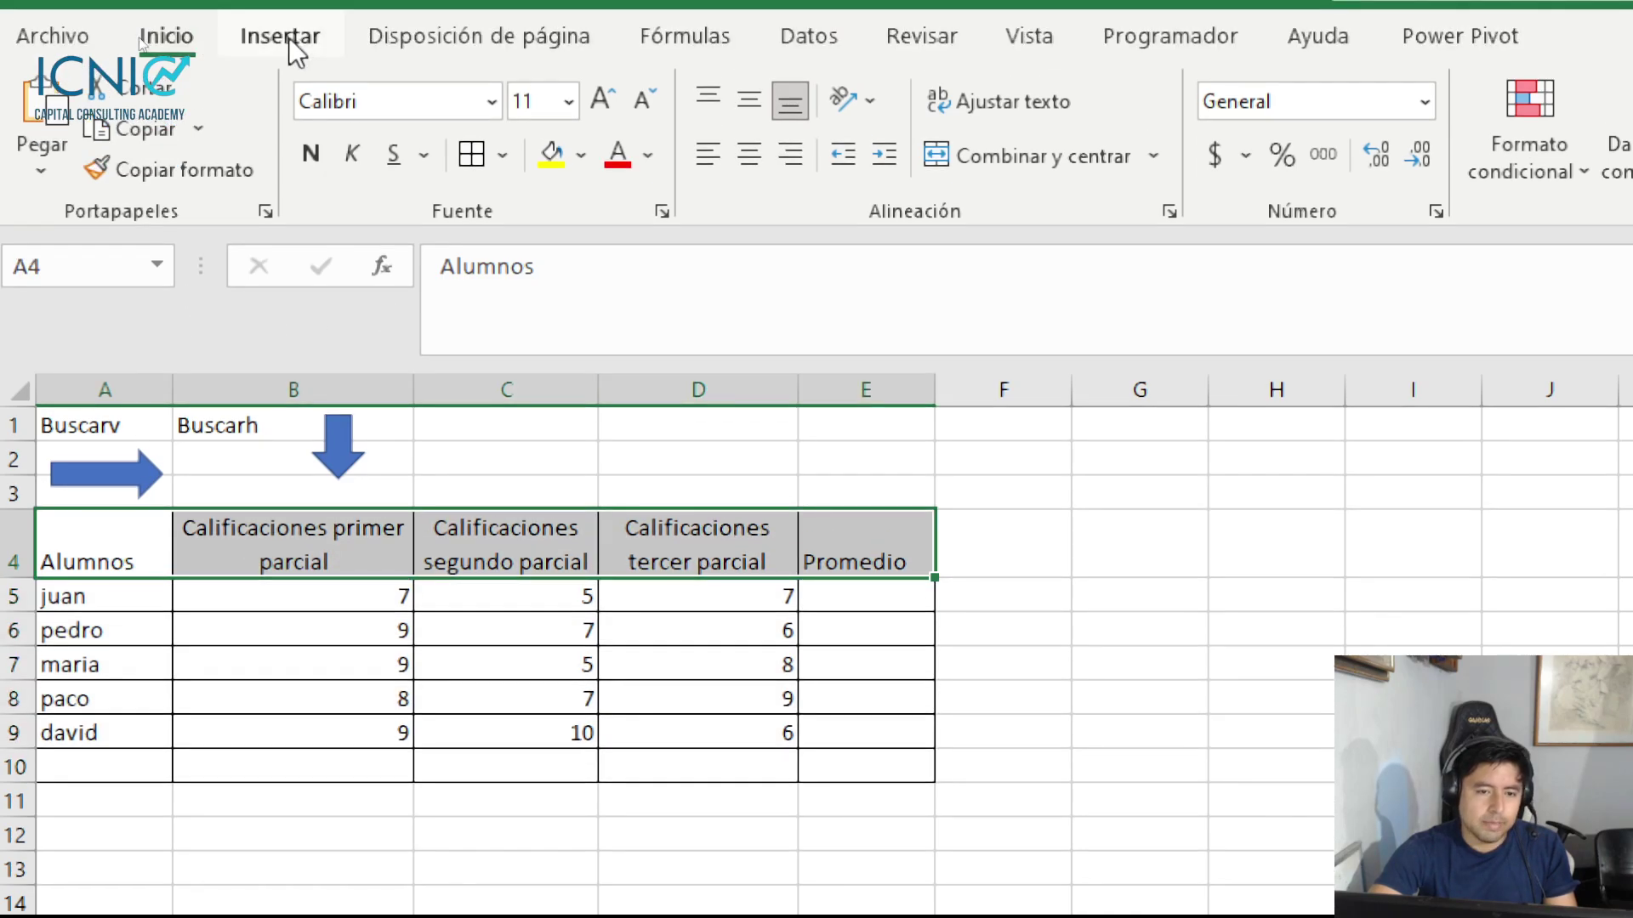
click(311, 154)
click(580, 157)
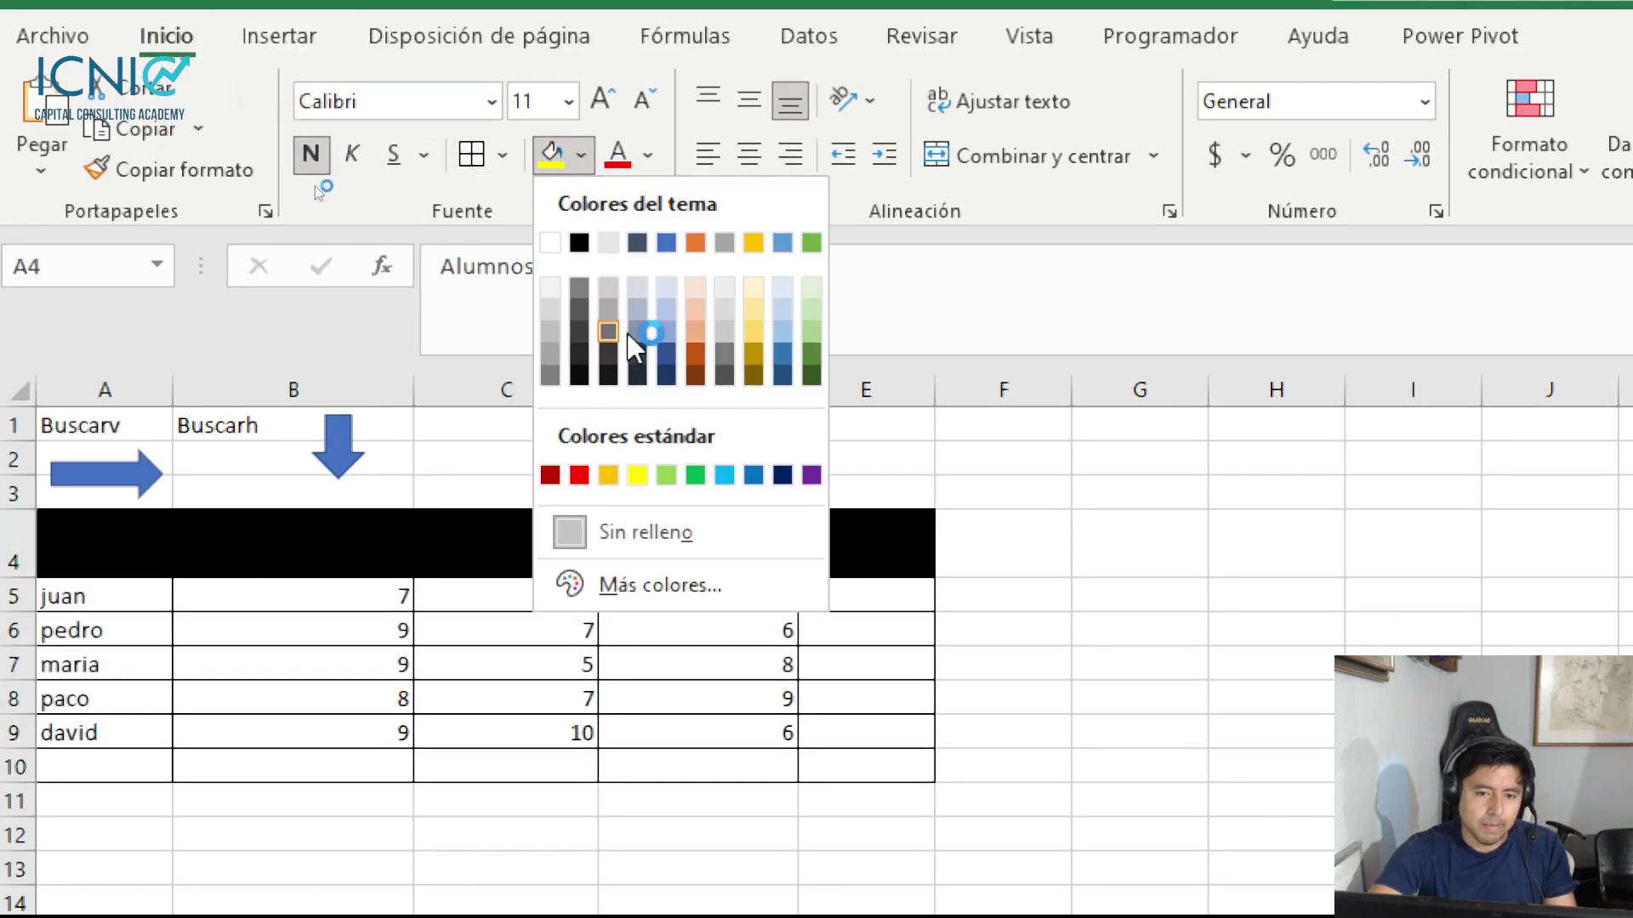
click(666, 332)
click(371, 626)
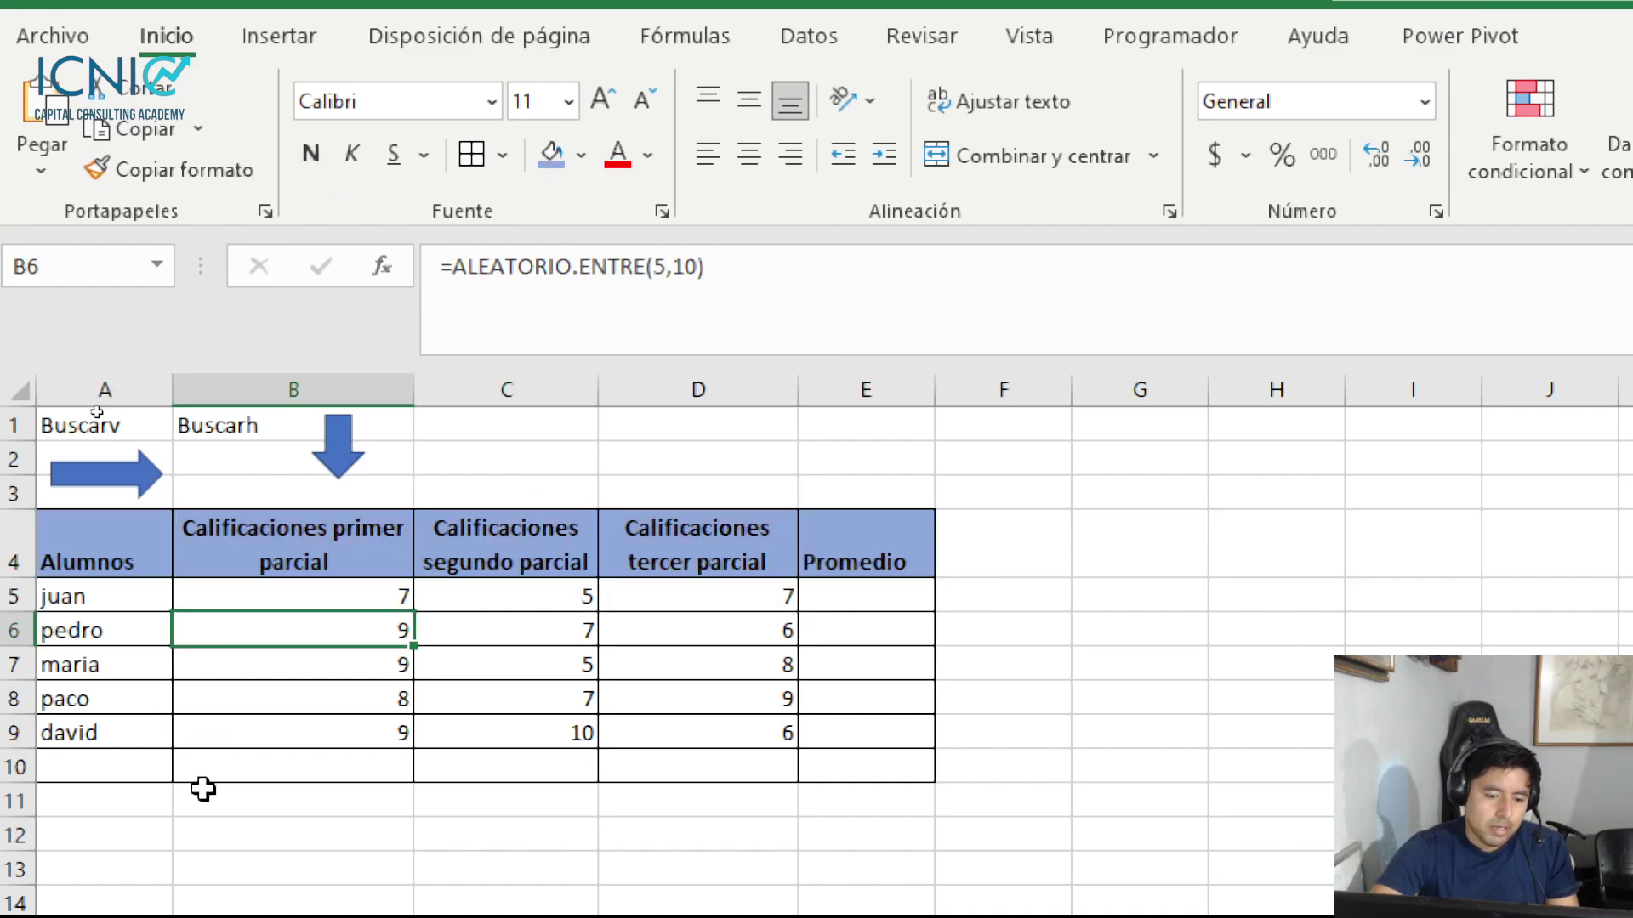
click(14, 767)
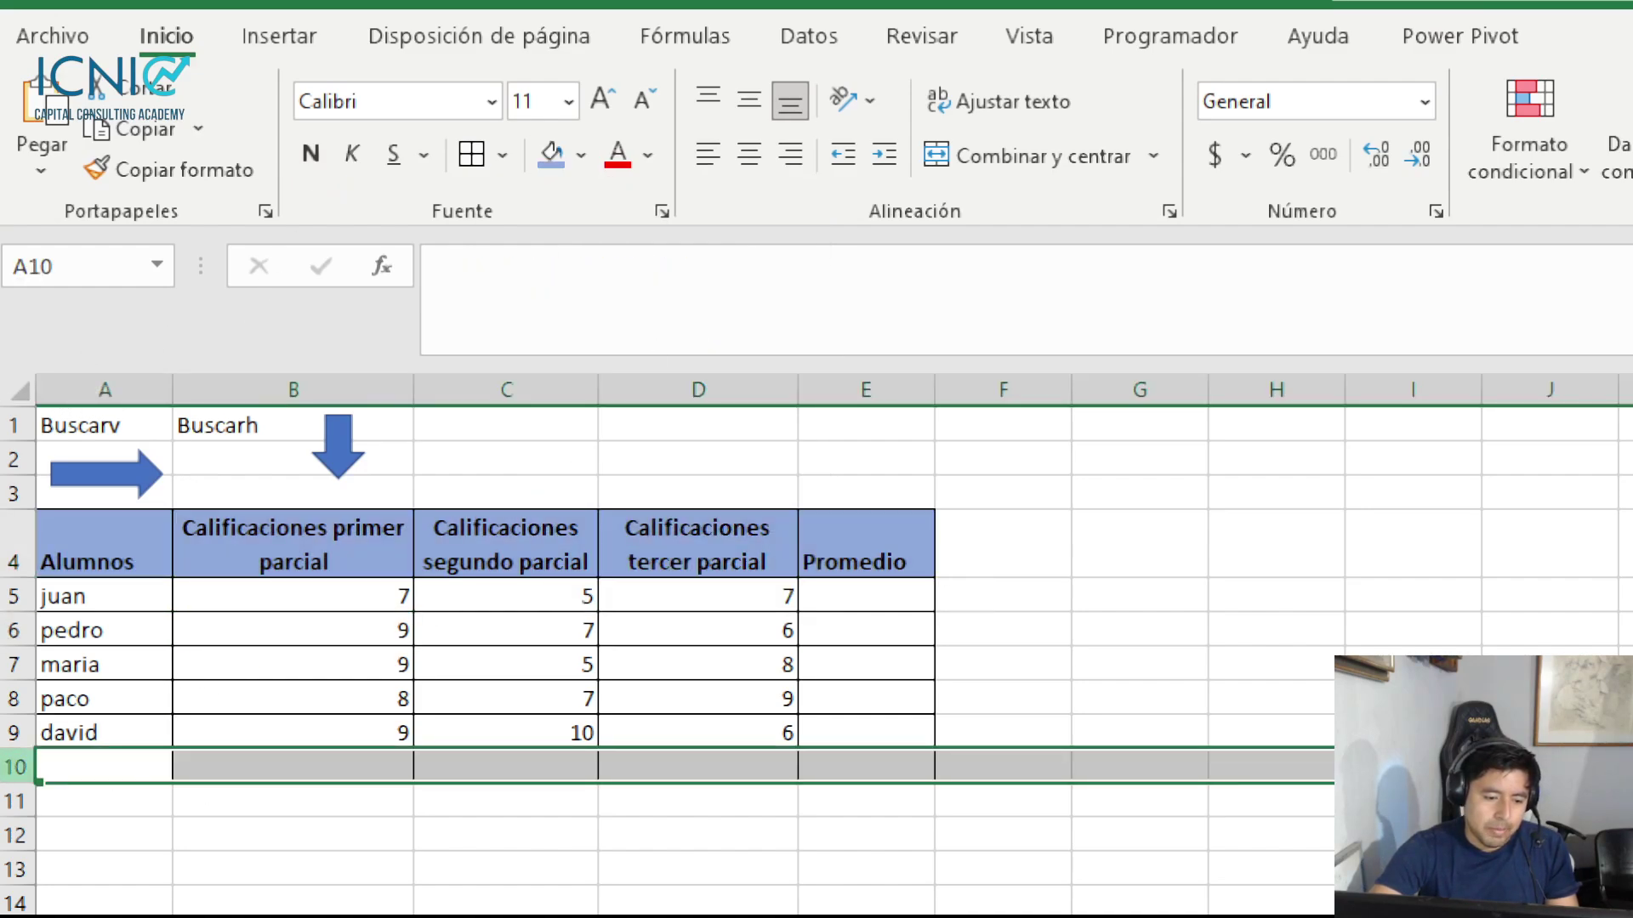
right_click(10, 764)
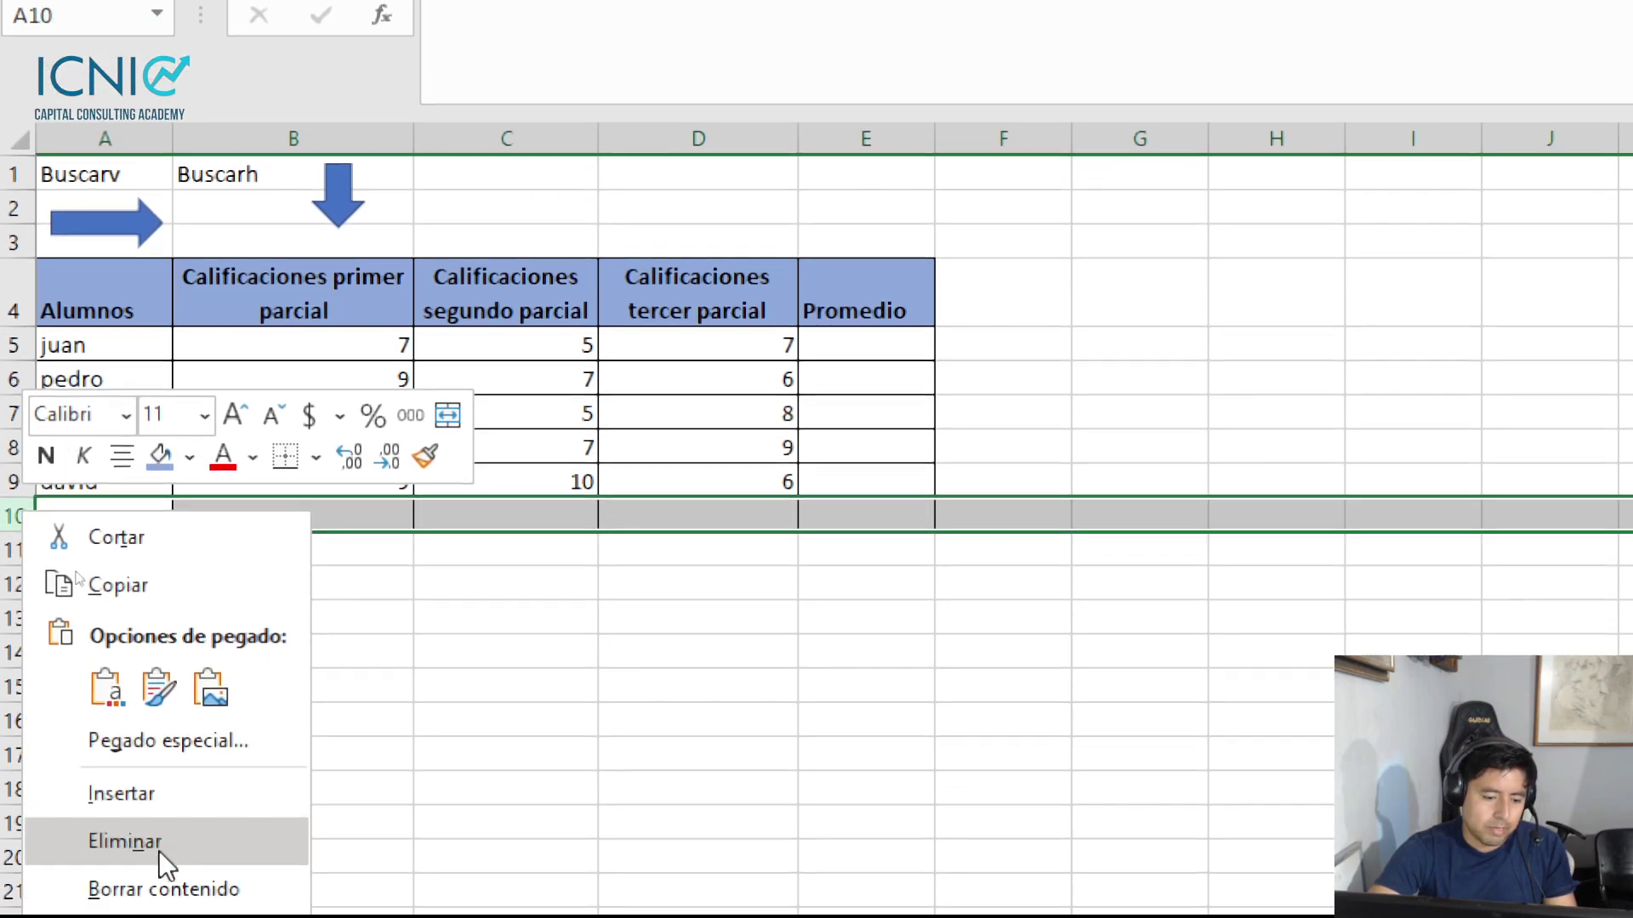
Delete empty row 10 and enter =PROMEDIO(B5:D5) in E5, showing one fewer decimal
click(150, 831)
click(867, 335)
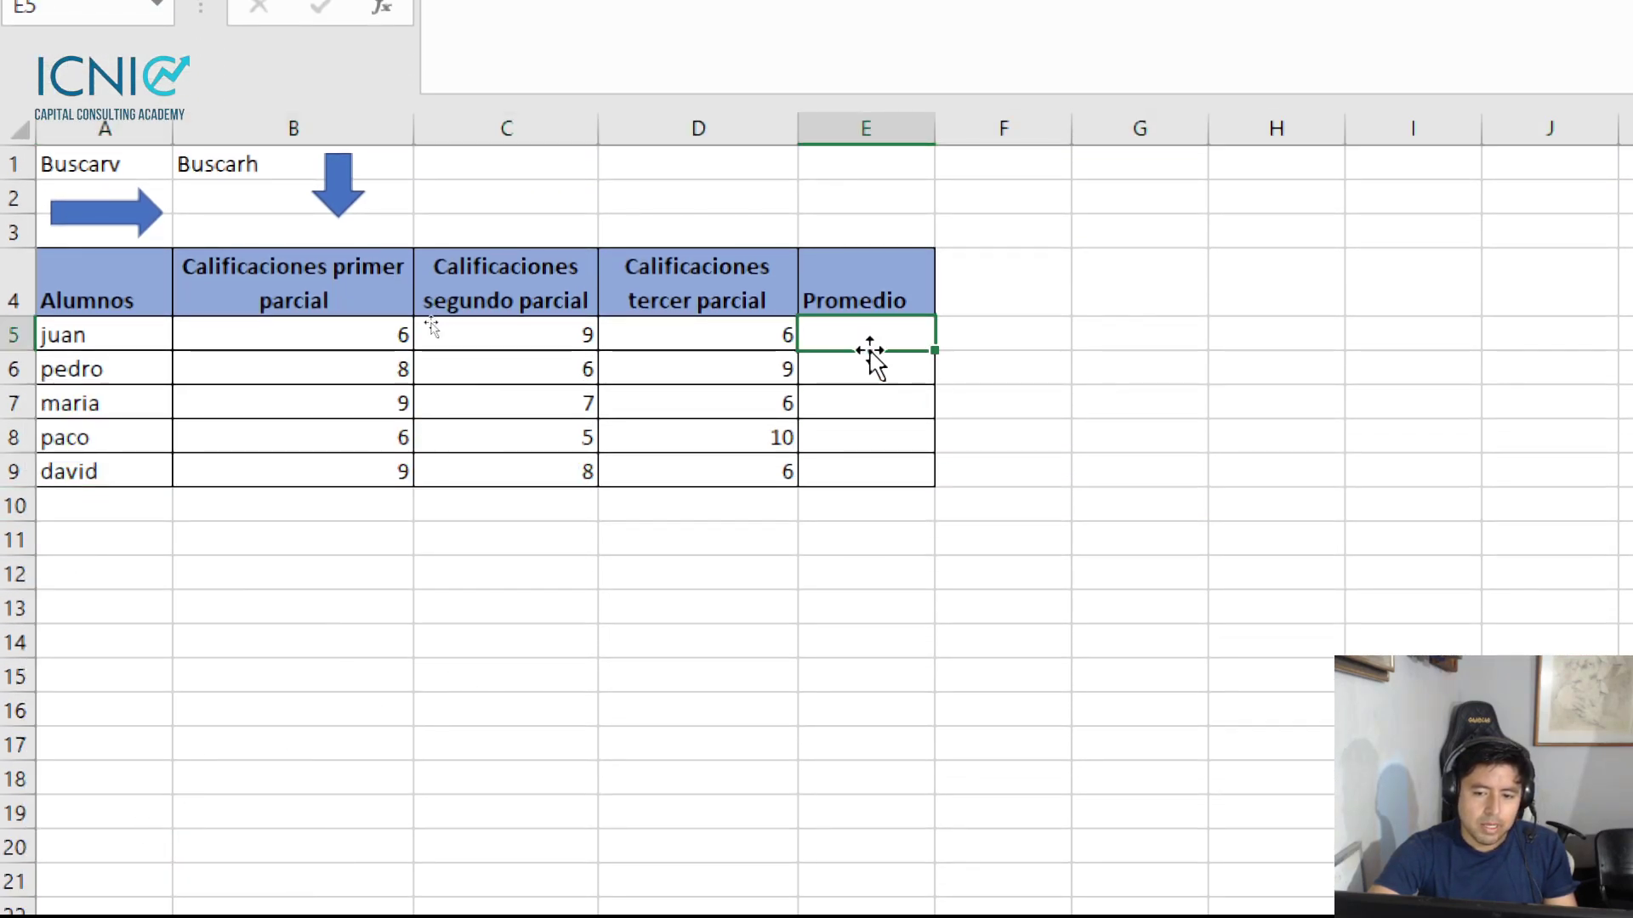
text(=)
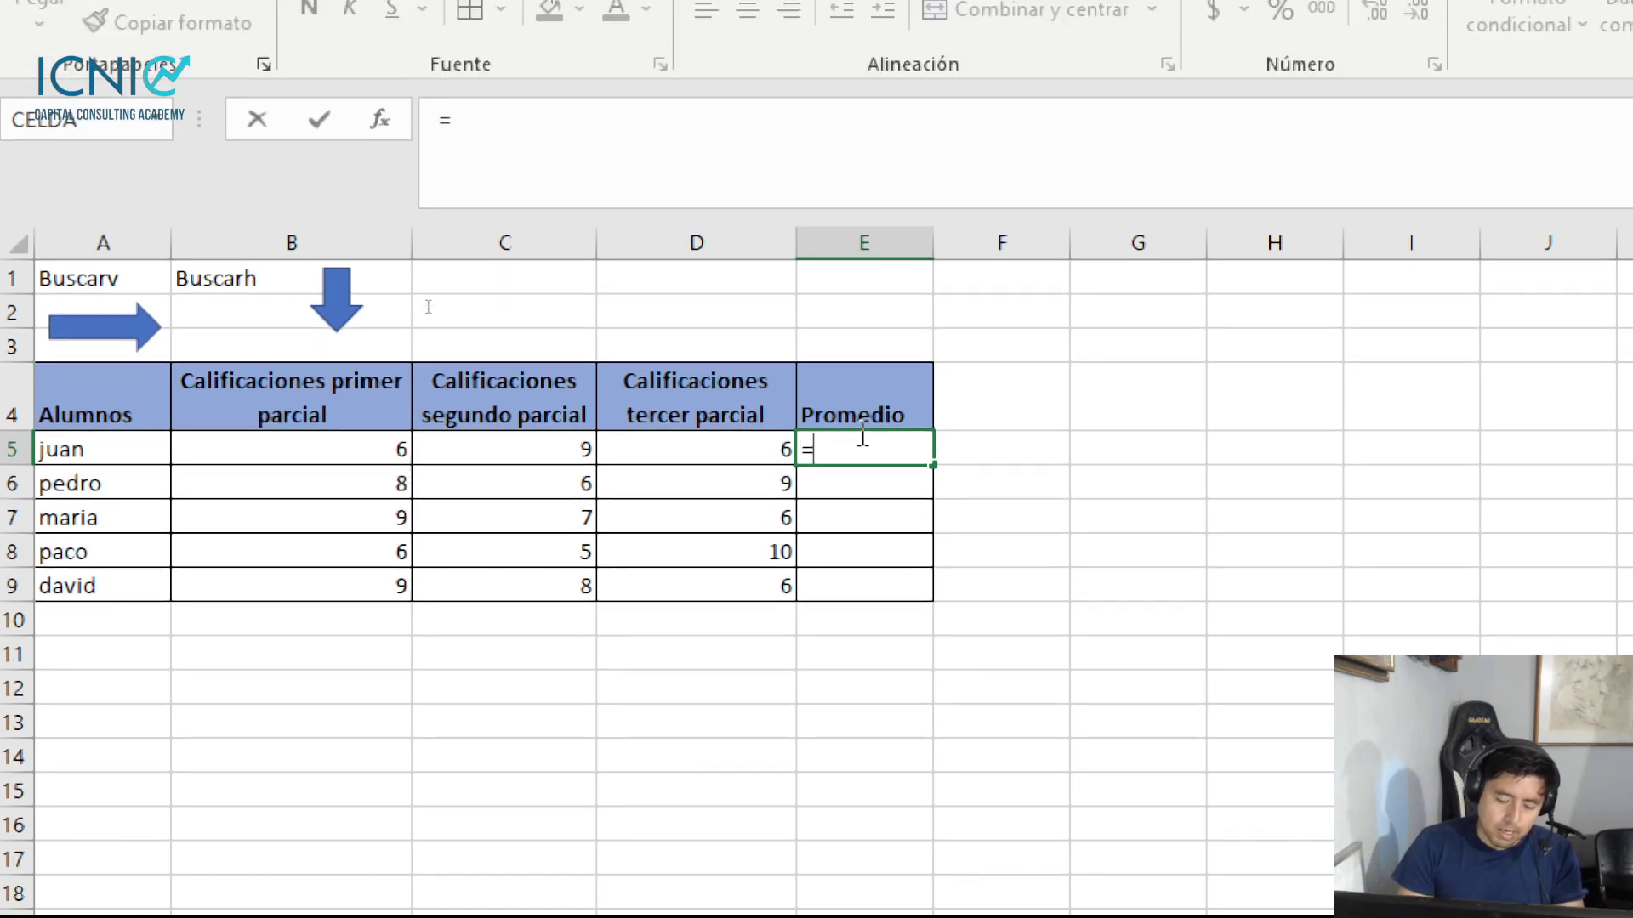
text(promedio)
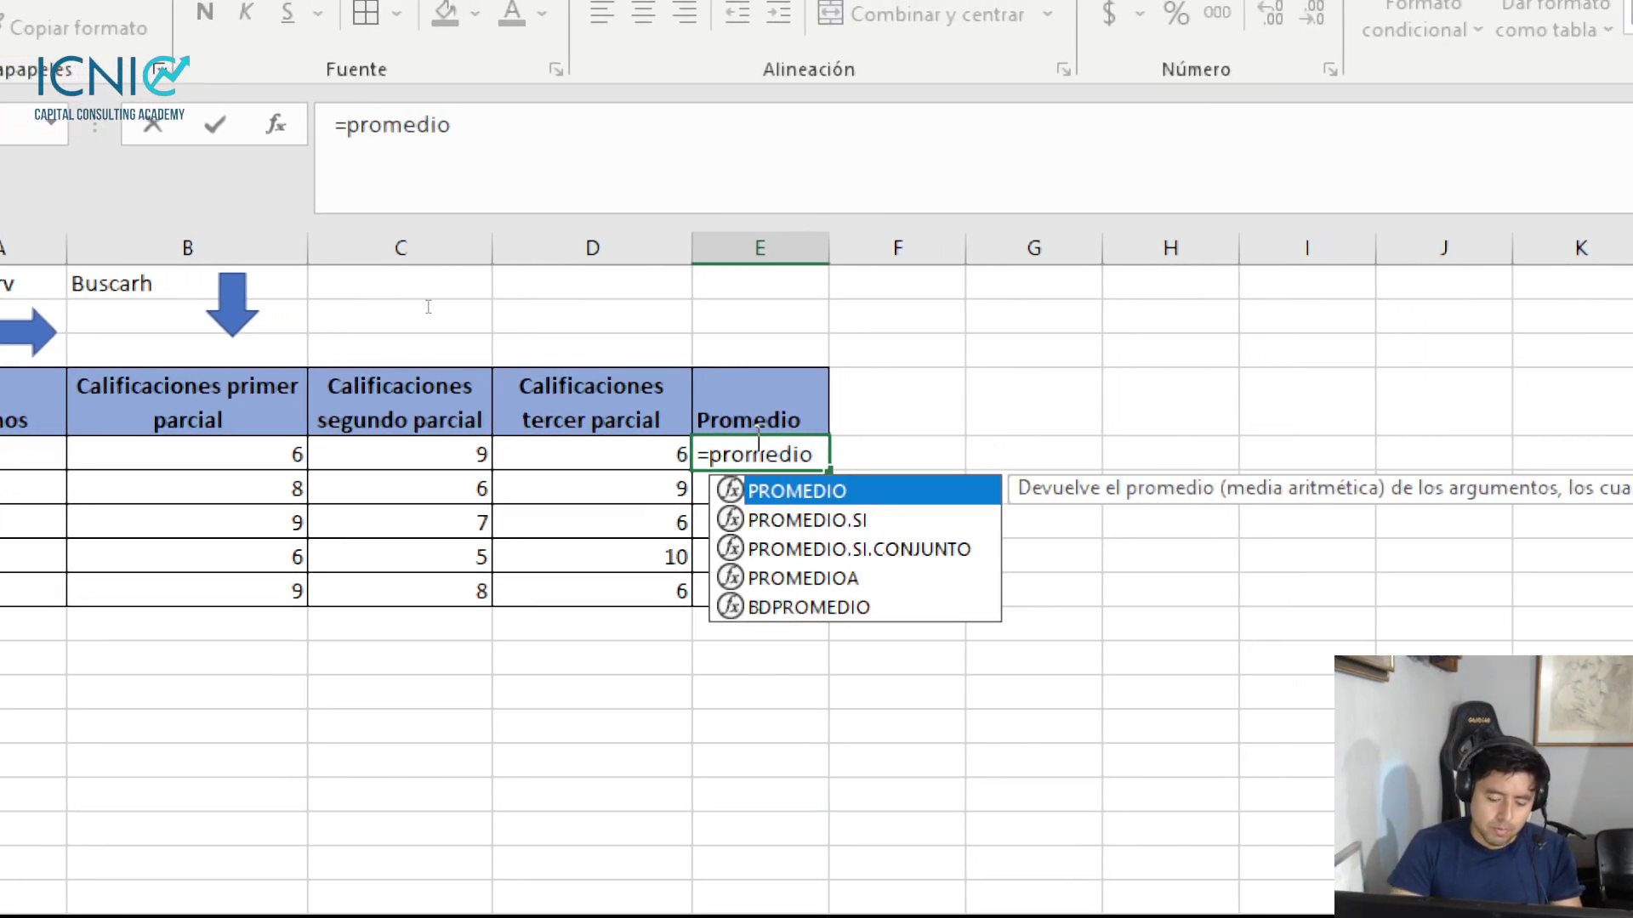
text(()
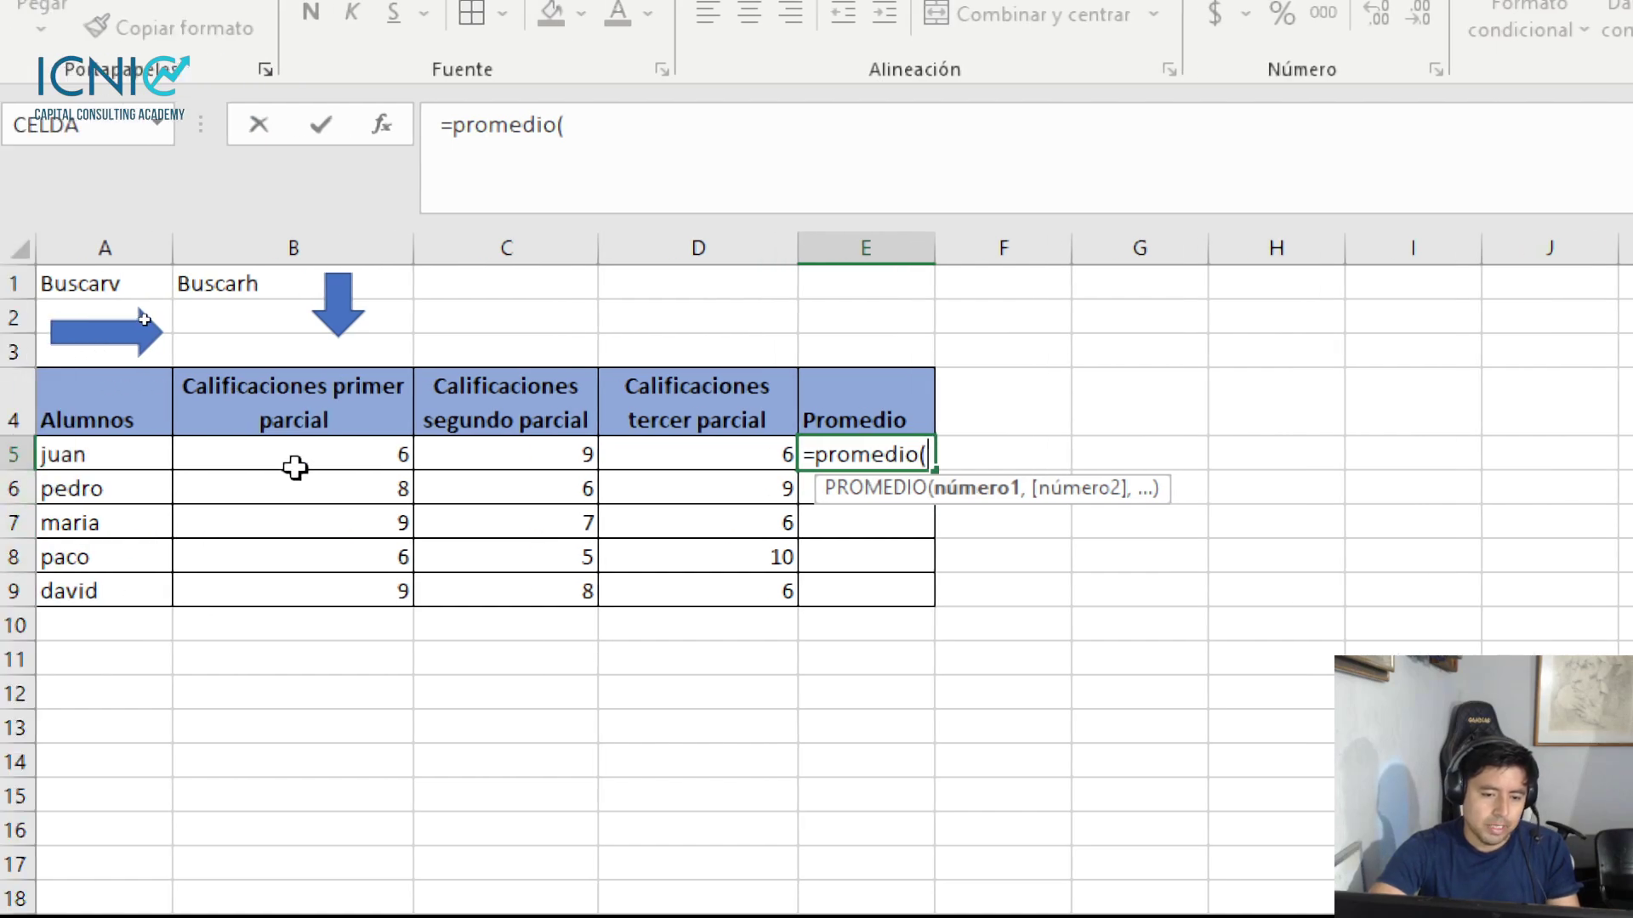
drag(295, 459, 649, 474)
key(Return)
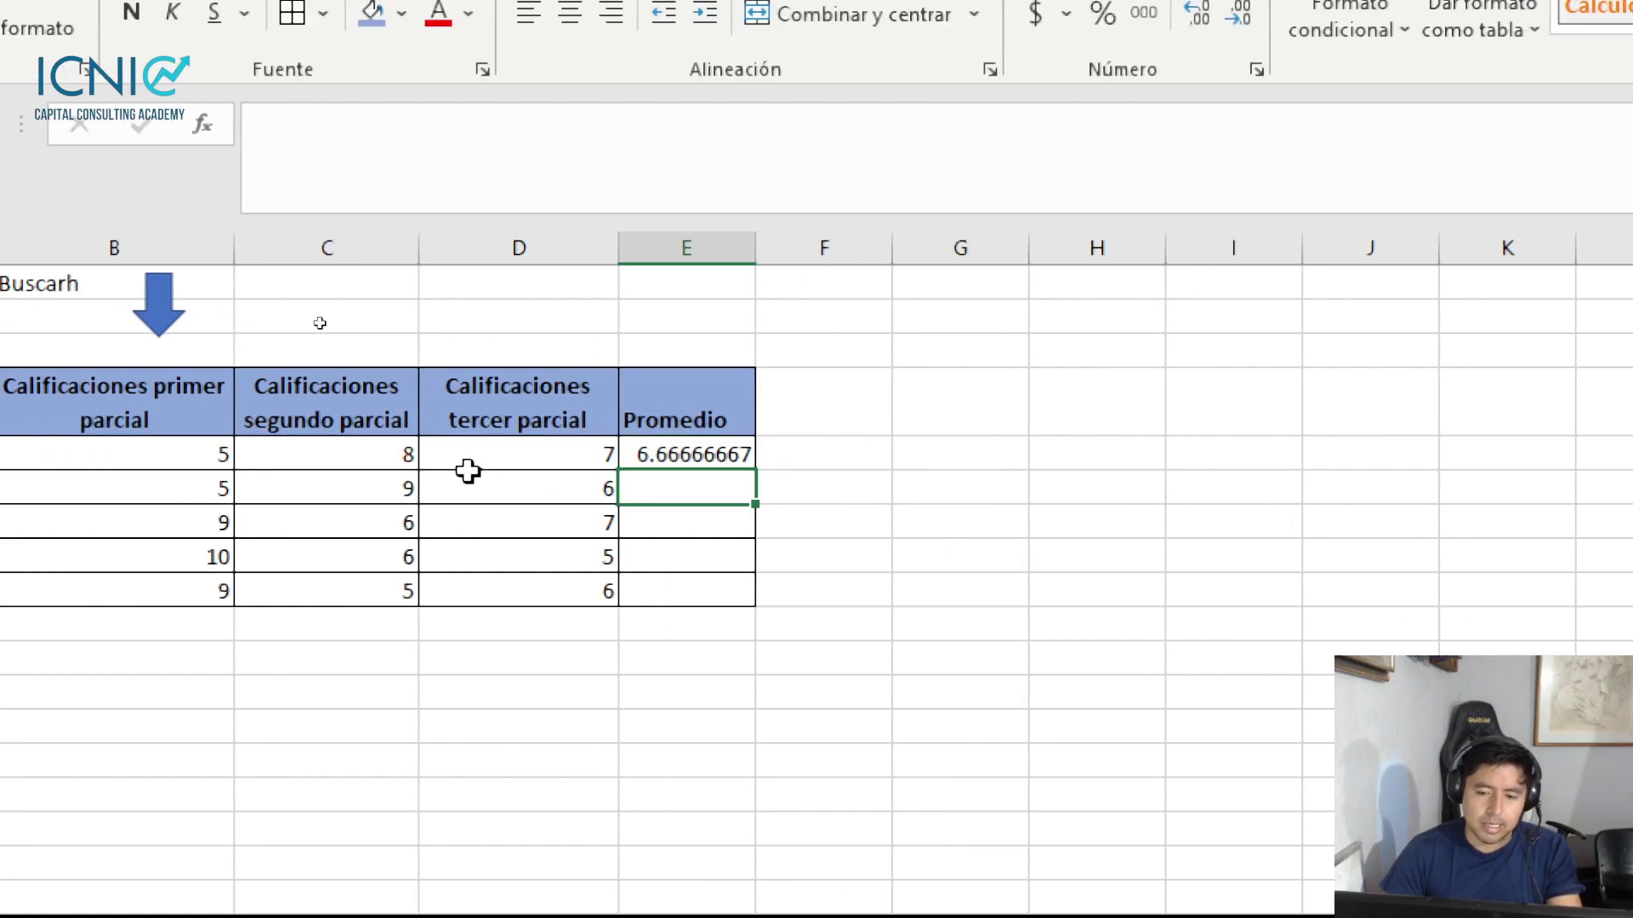
click(643, 454)
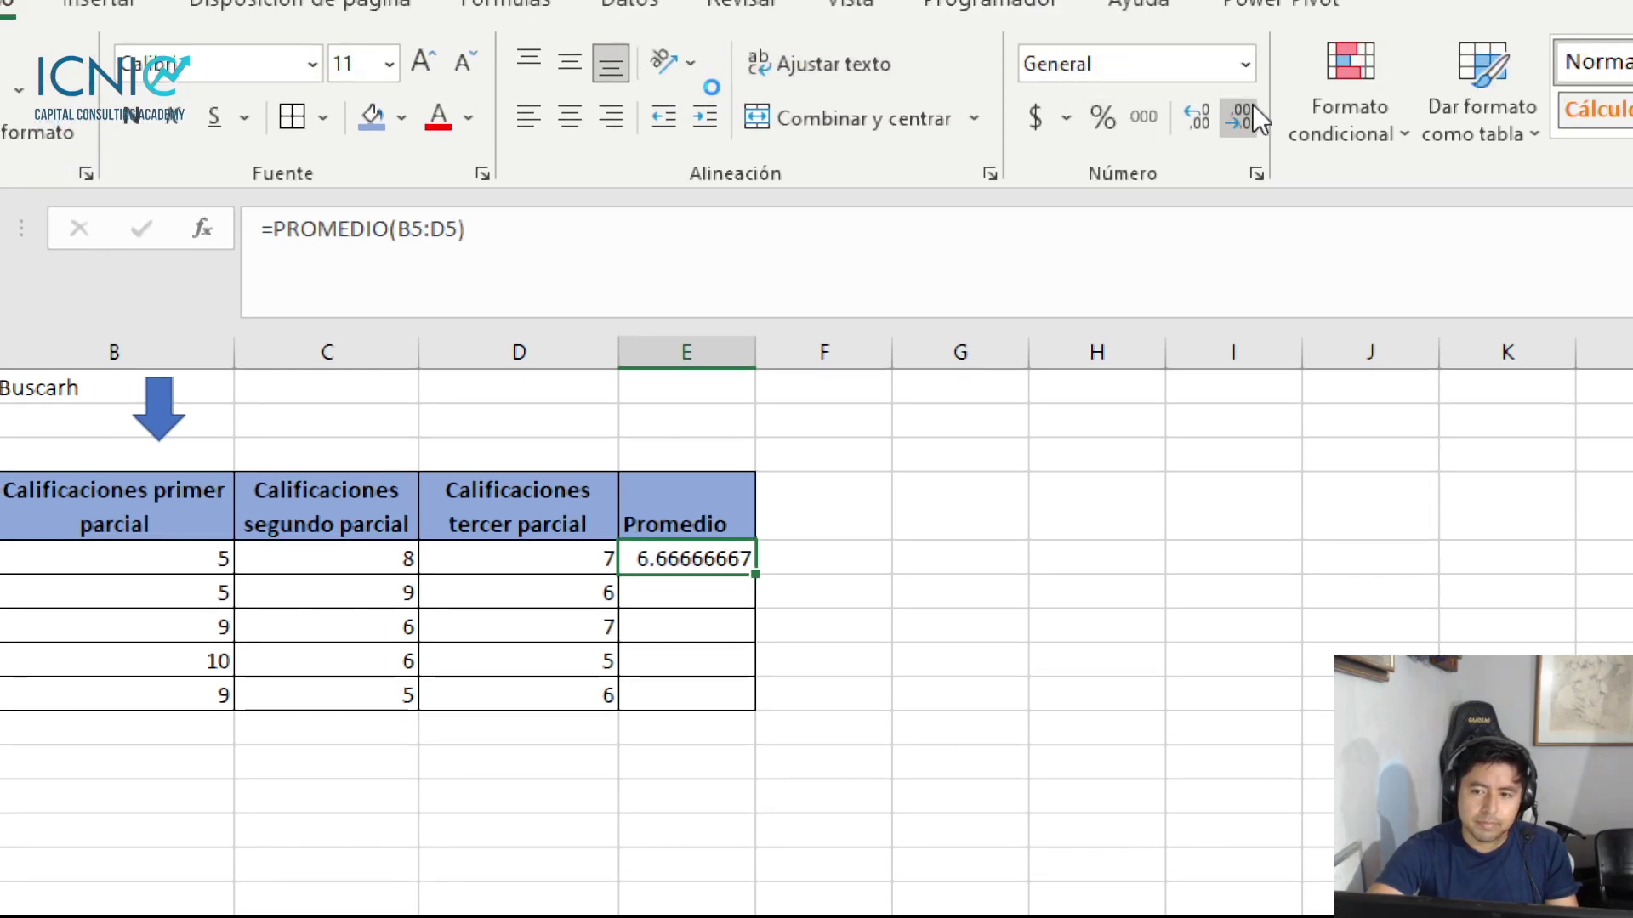
click(1251, 108)
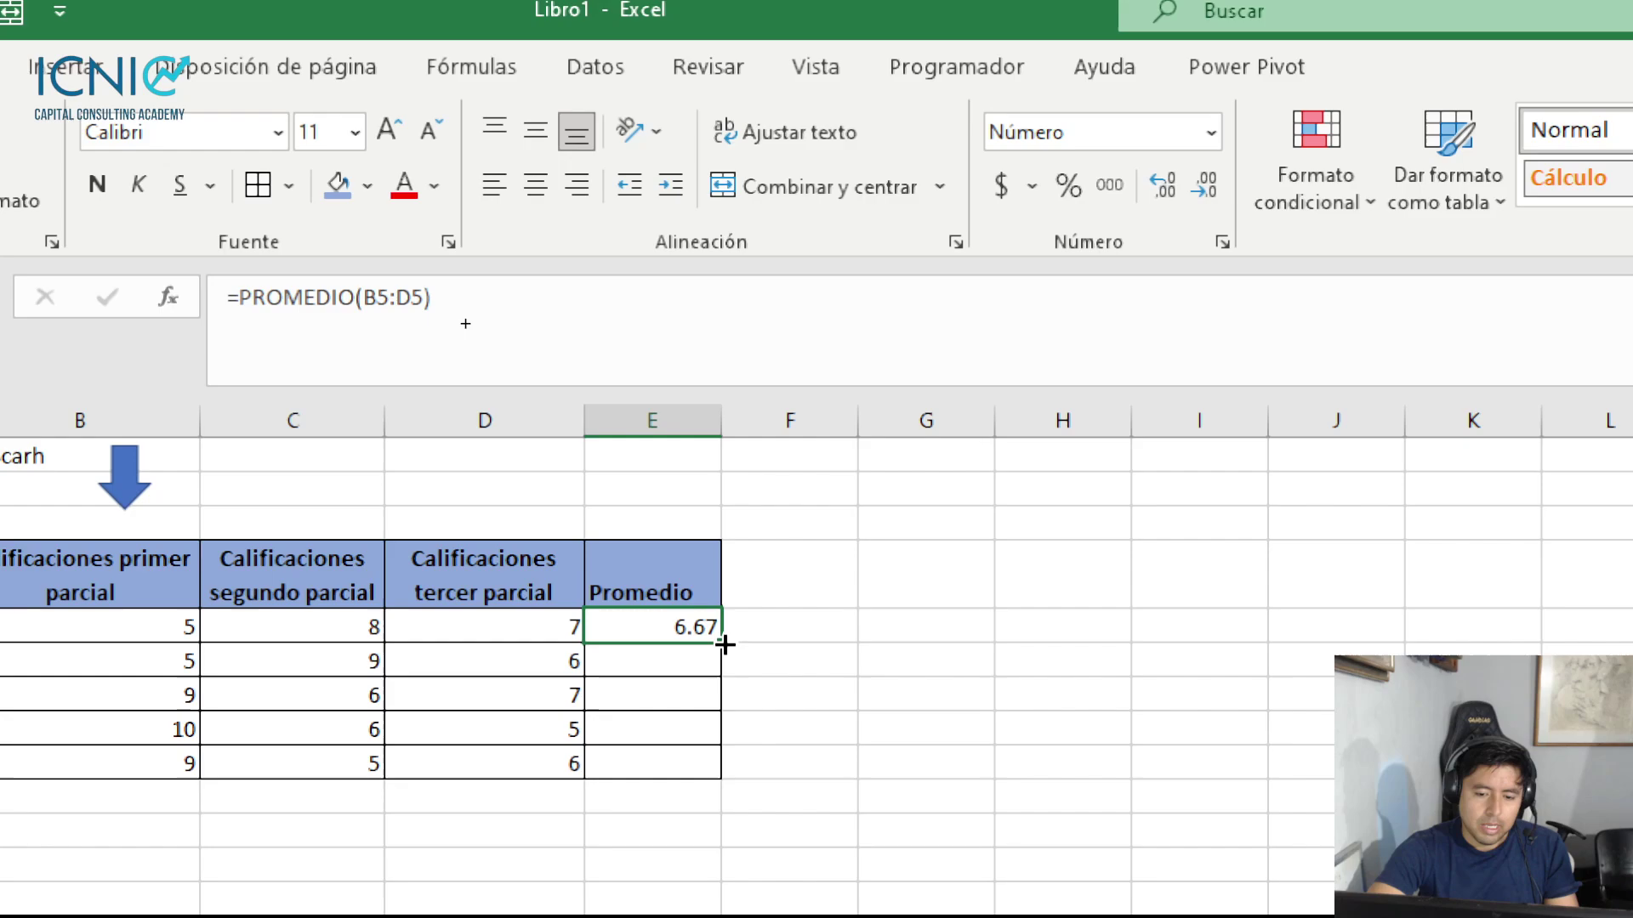
Copy the average formula down to E9 and narrow column C
drag(724, 645, 722, 774)
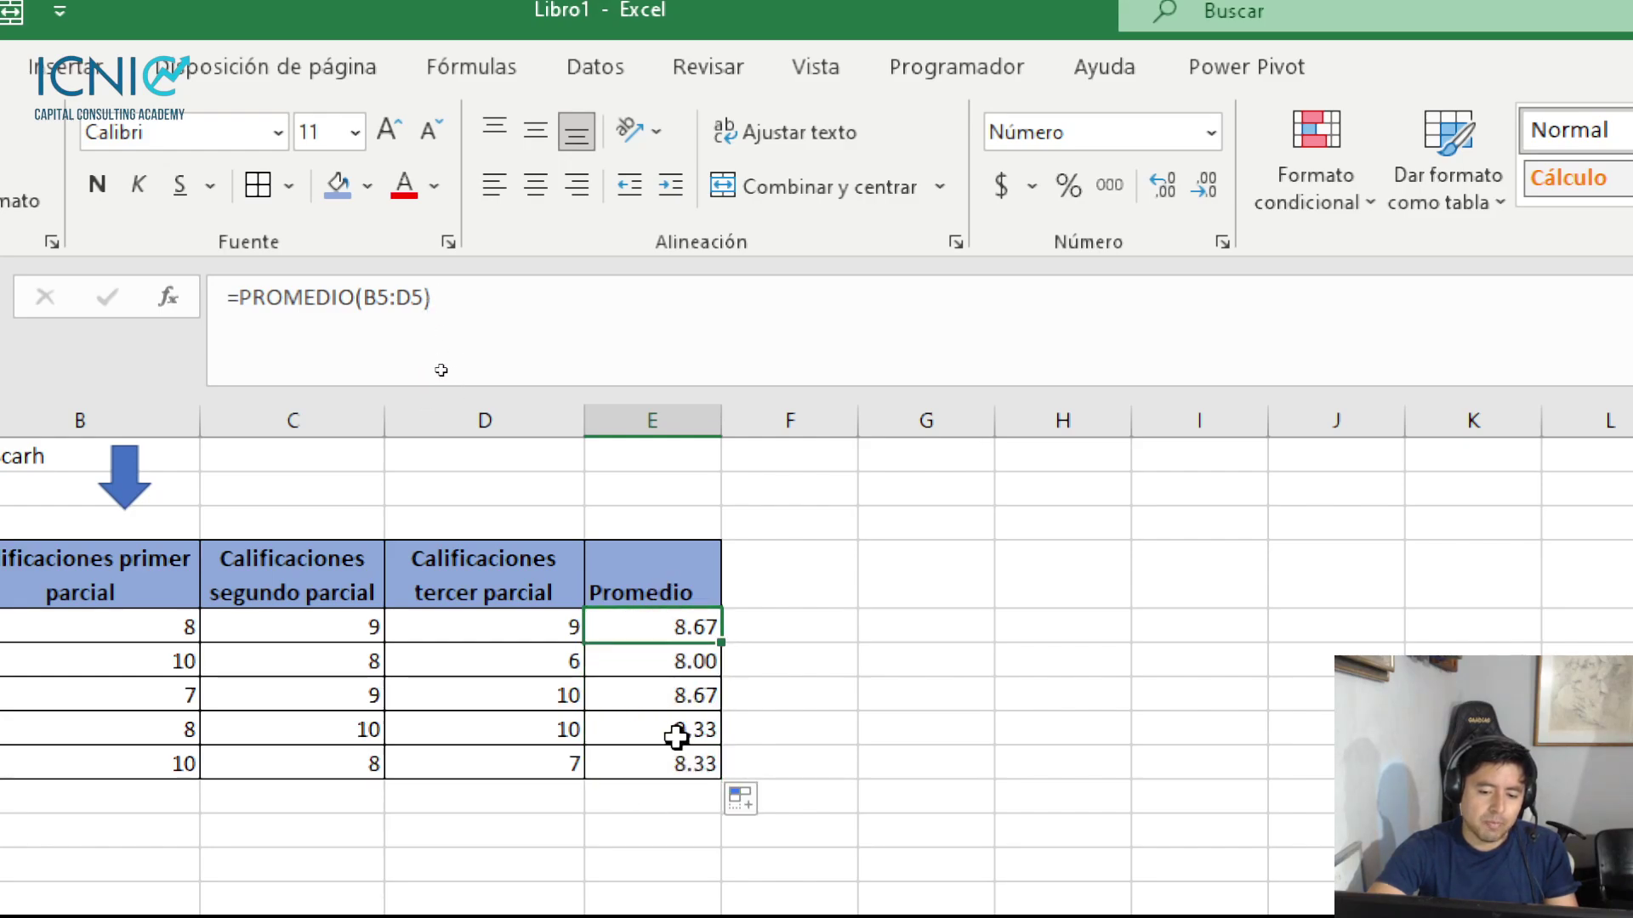
click(609, 626)
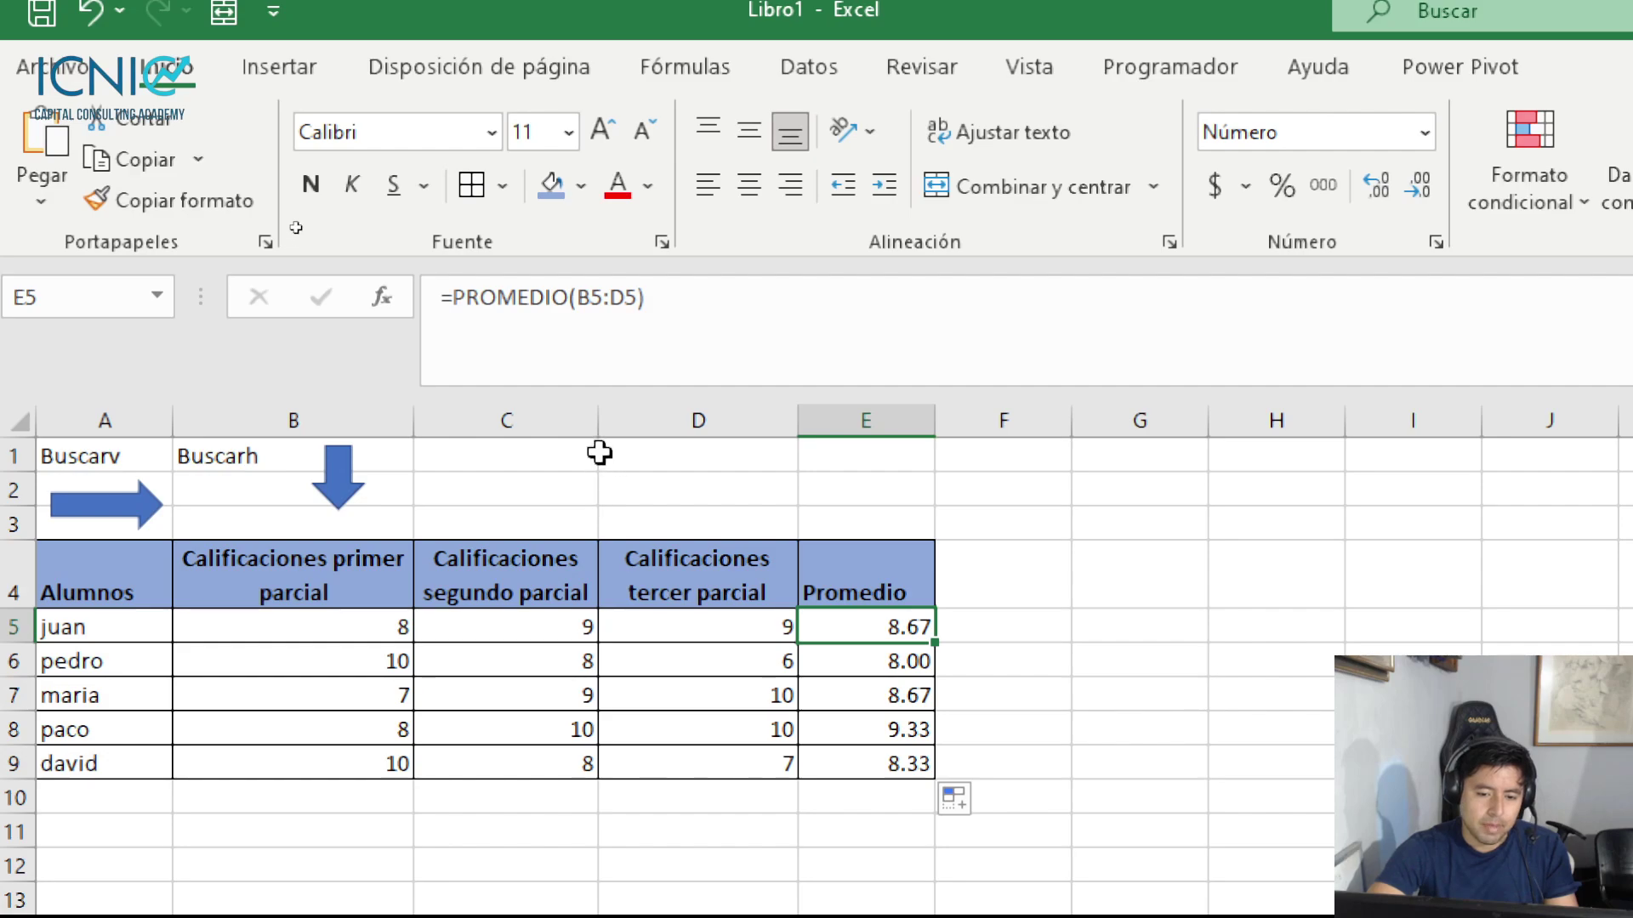
mouse_move(598, 425)
mouse_down()
mouse_move(540, 425)
mouse_move(567, 420)
mouse_up()
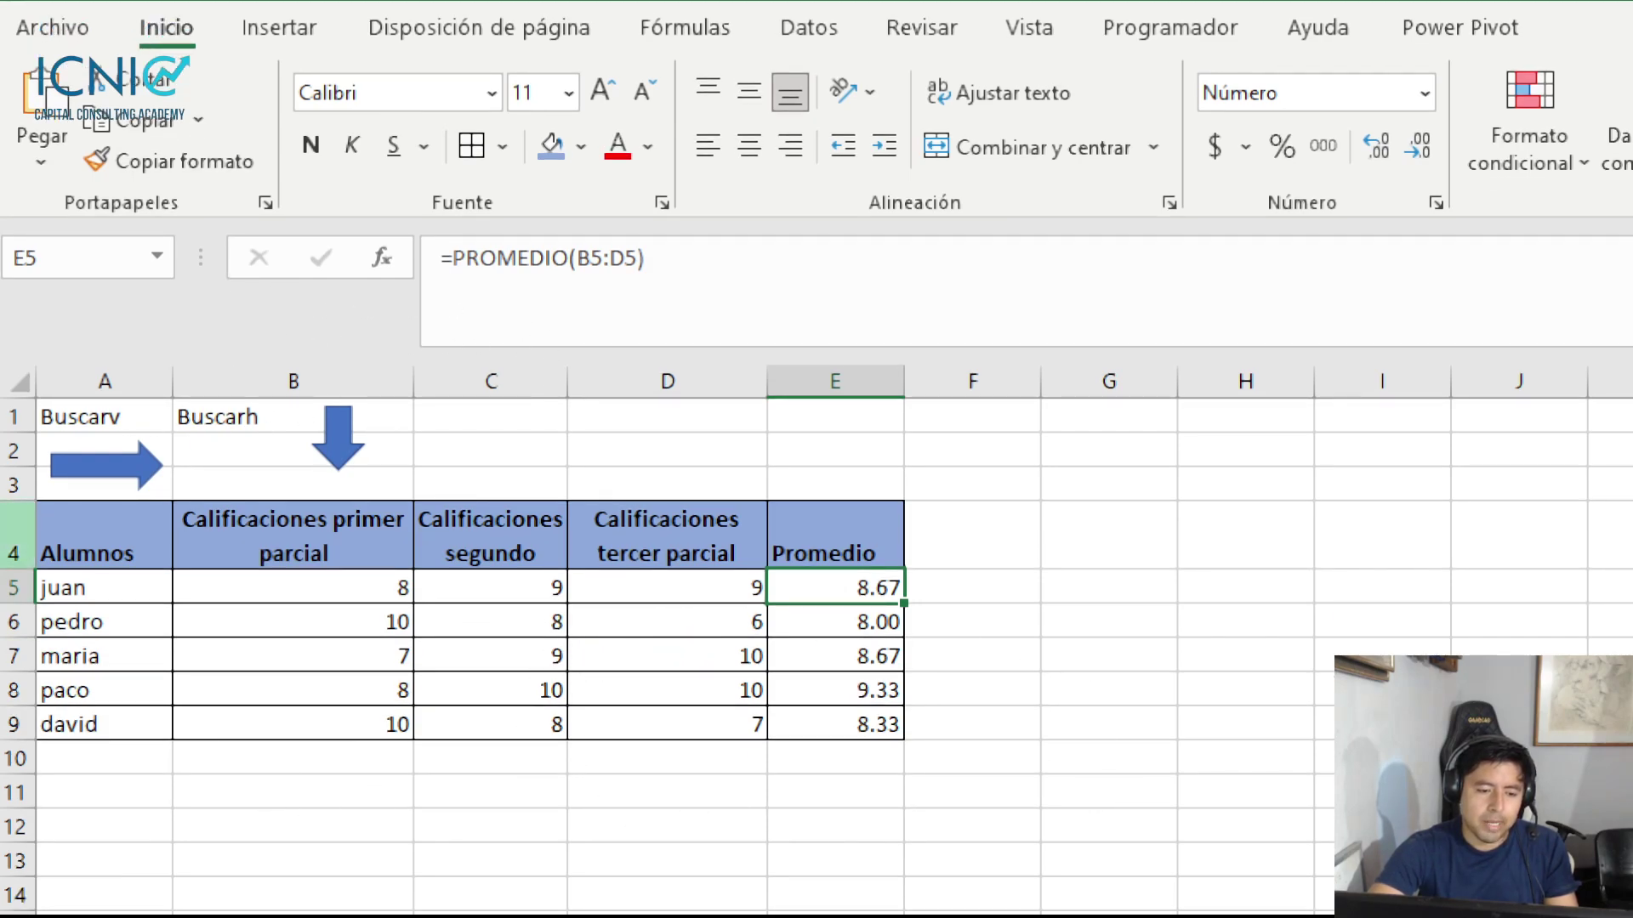
Bold the Buscarv label in A1 and select cell A10
click(89, 421)
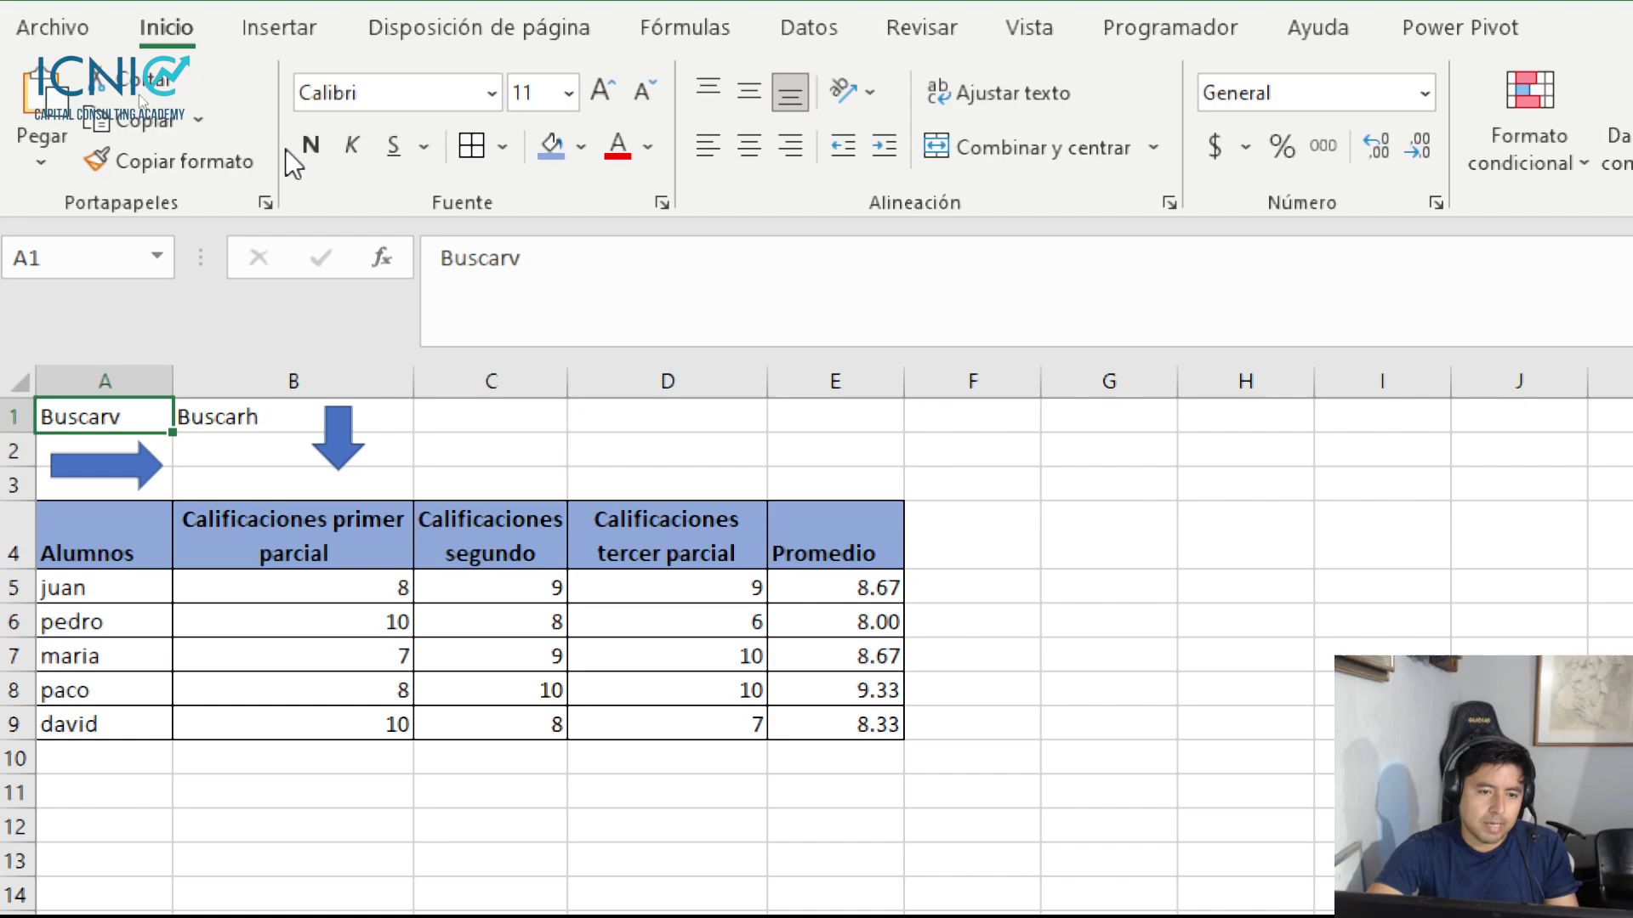
click(308, 145)
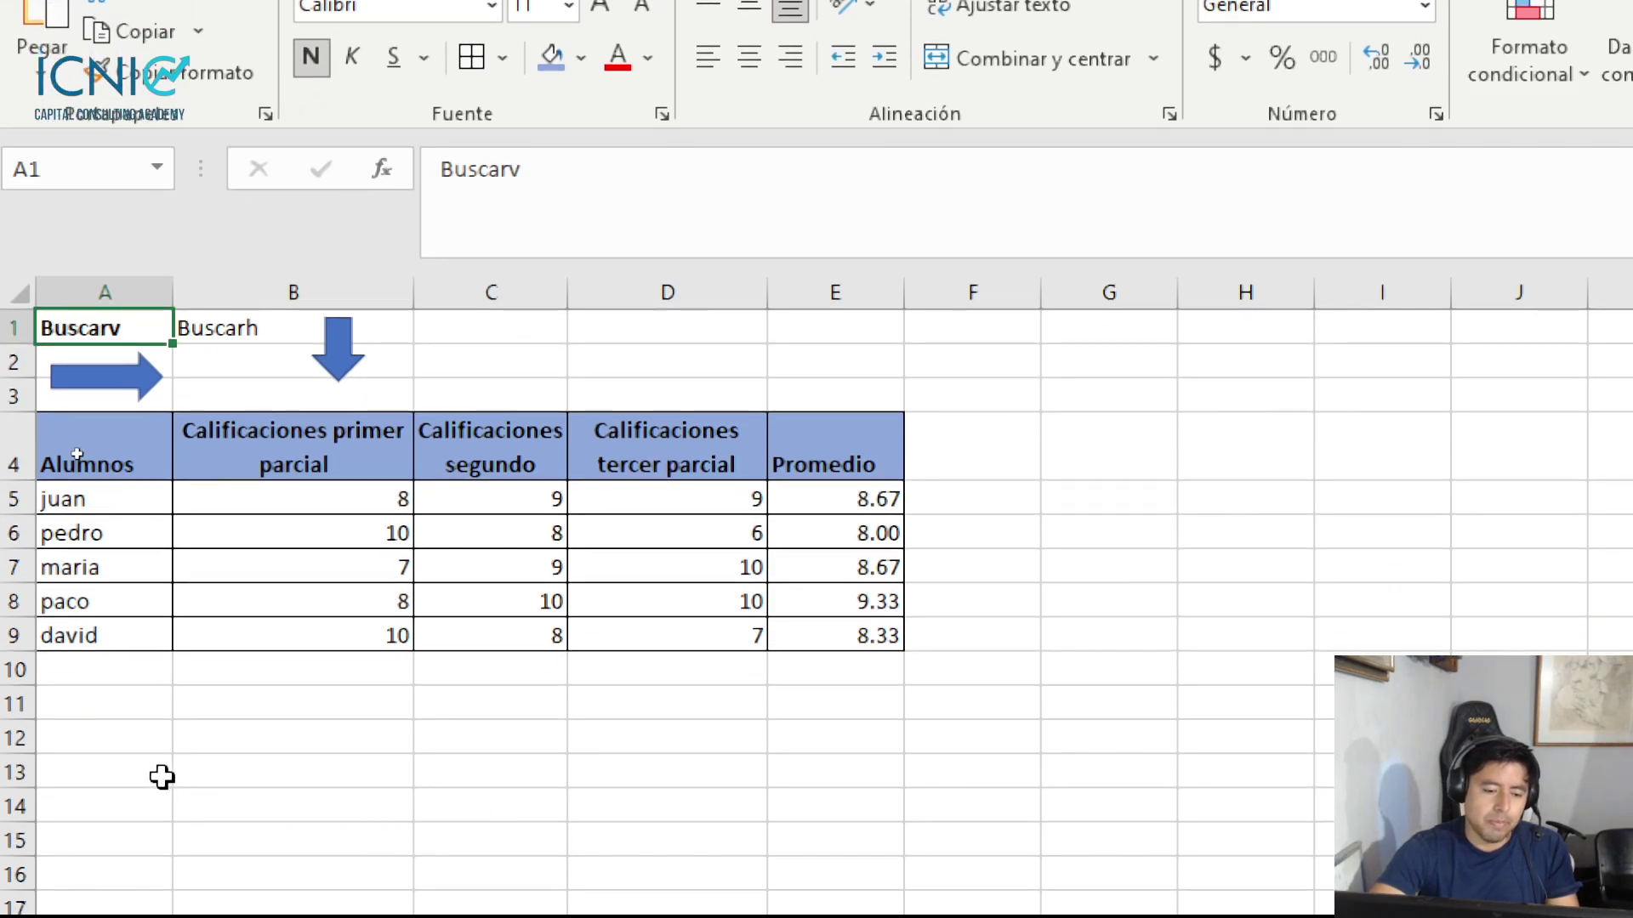
click(150, 736)
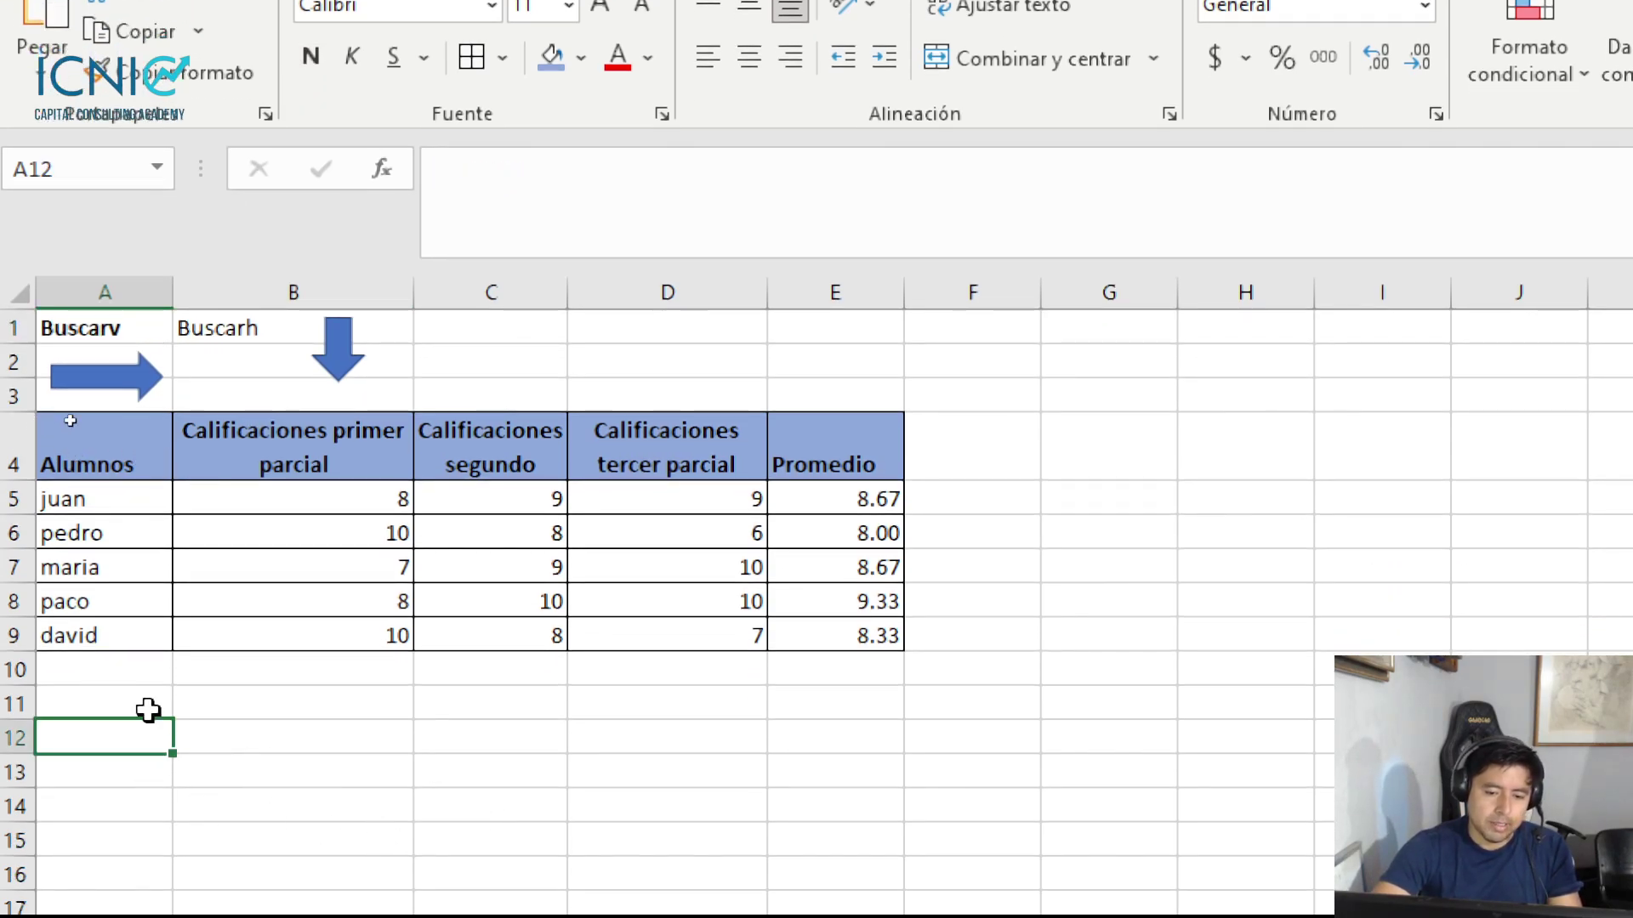
click(77, 676)
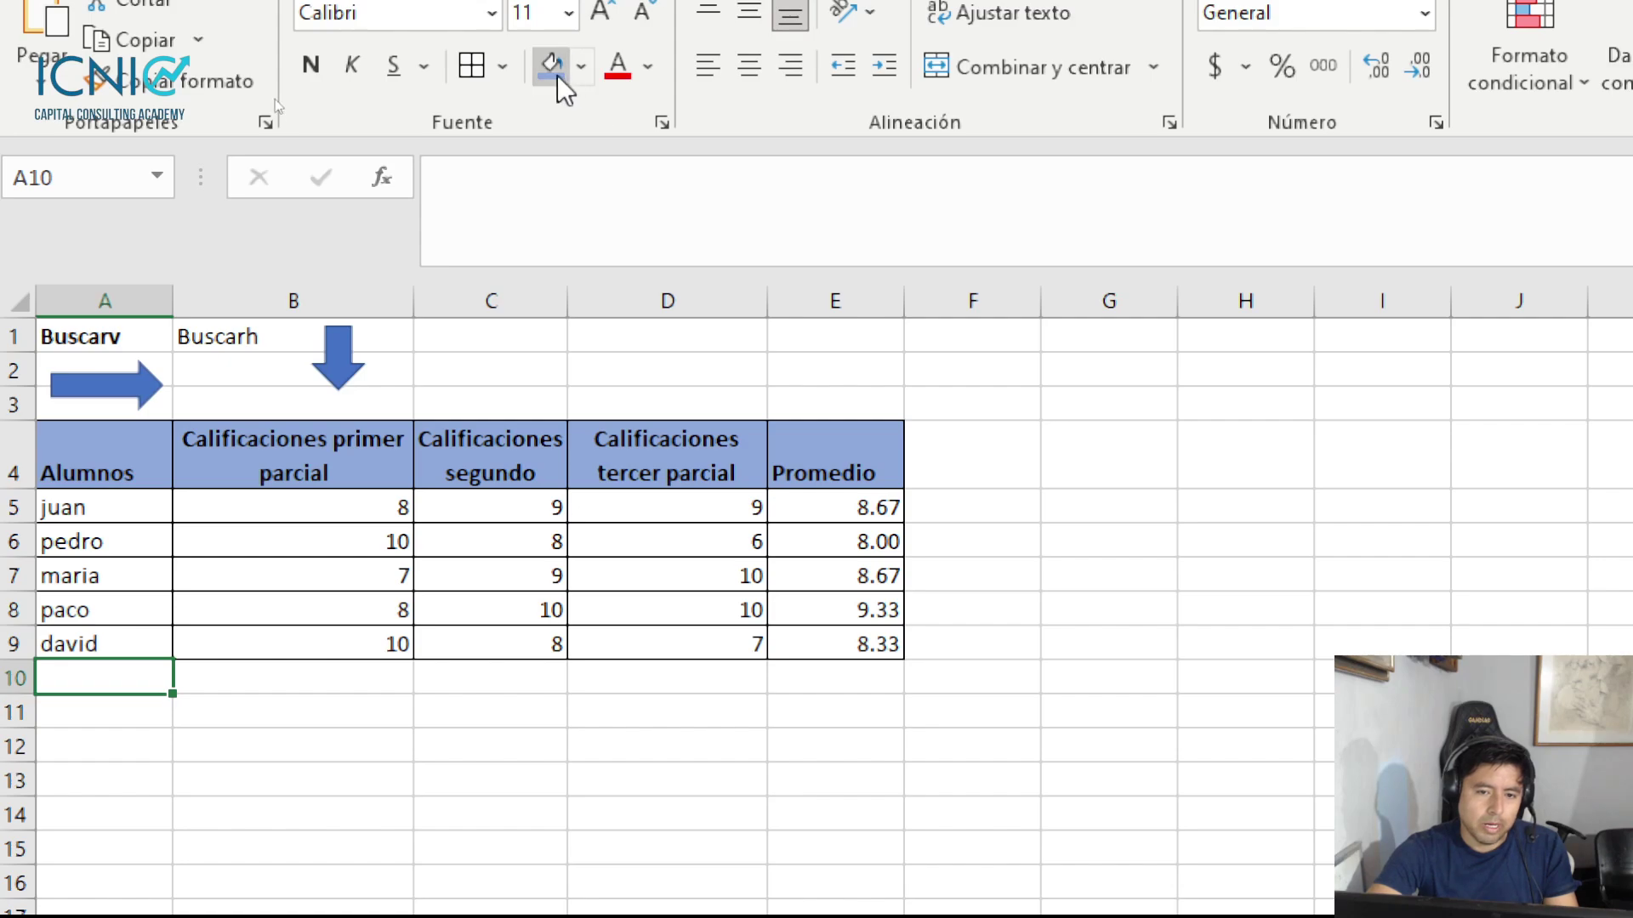
click(85, 676)
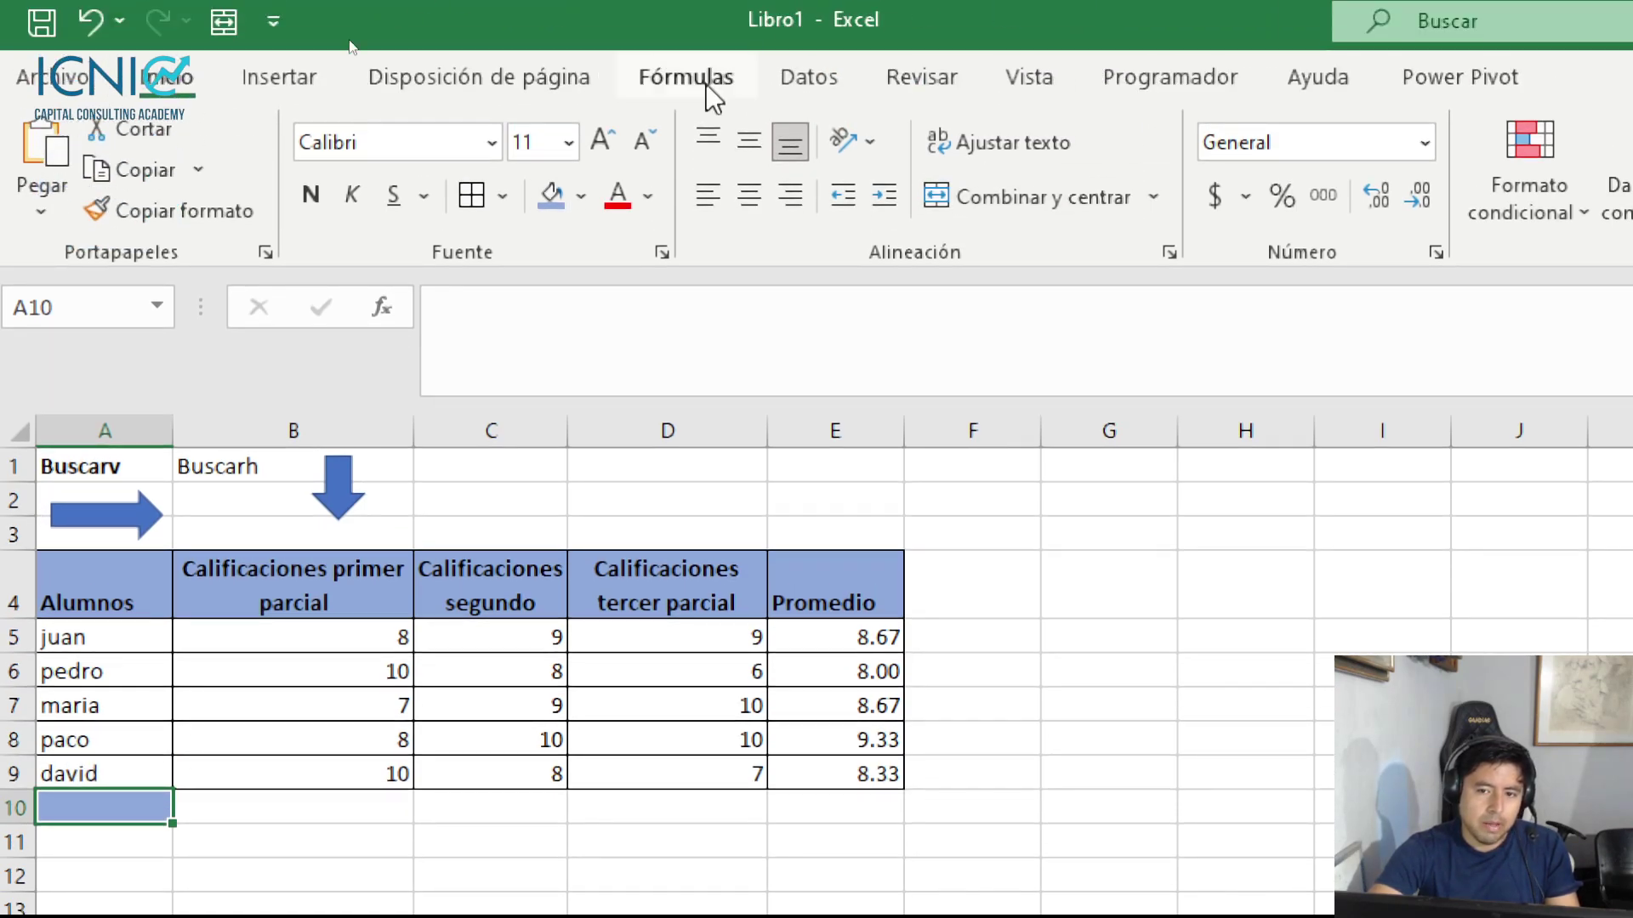
Give A10 a List data validation with source $A$5:$A$9
click(787, 81)
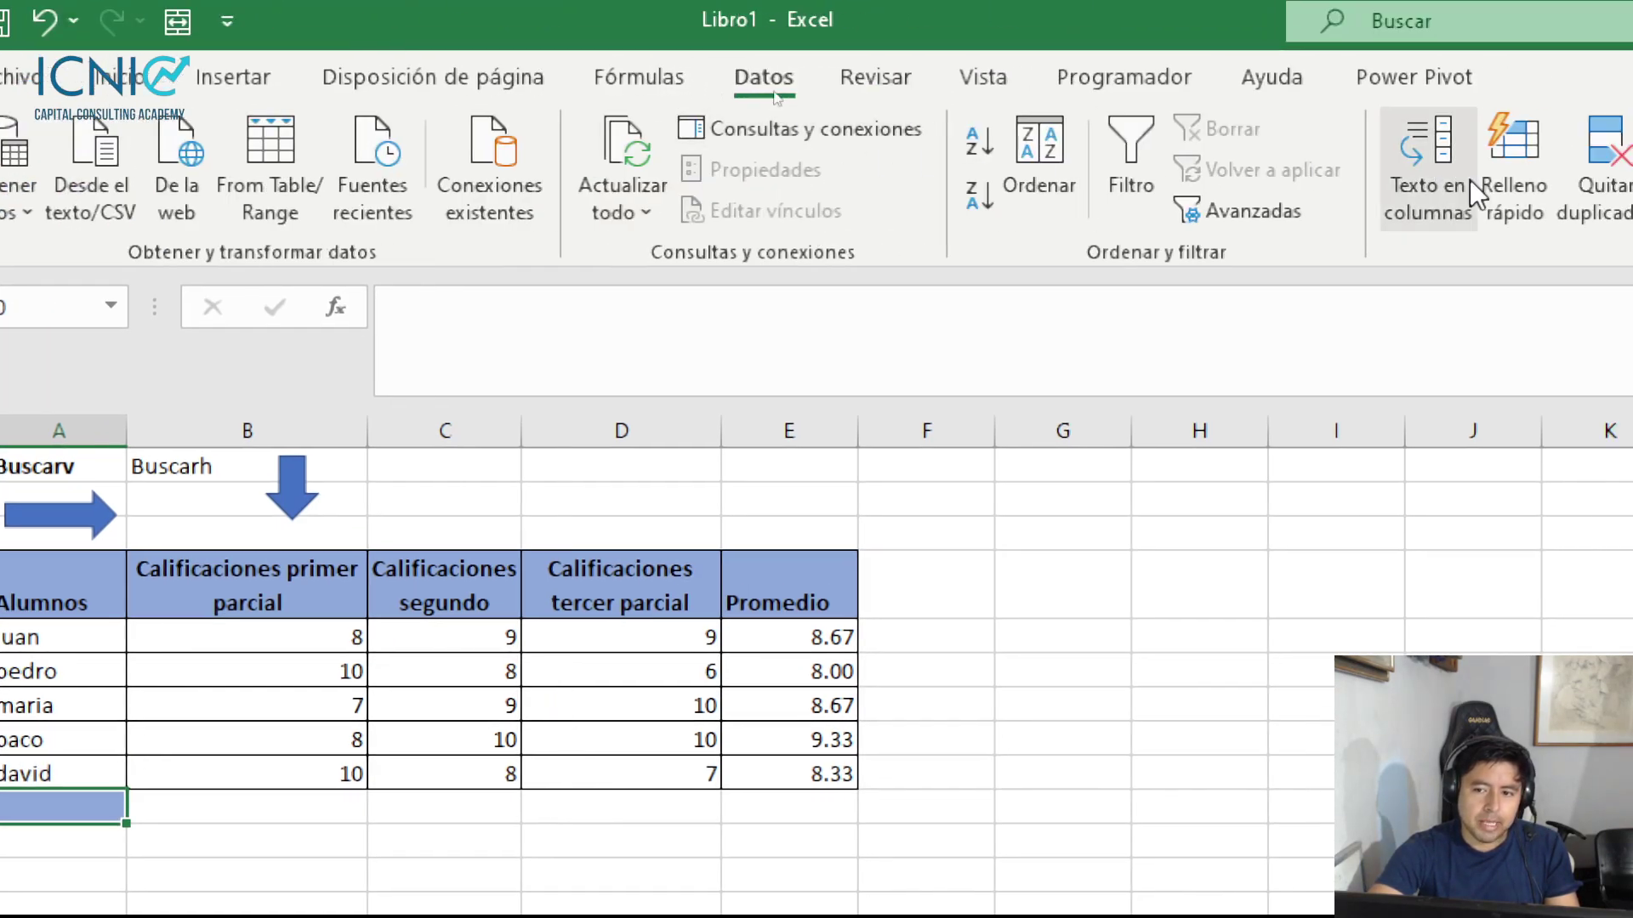
click(1327, 207)
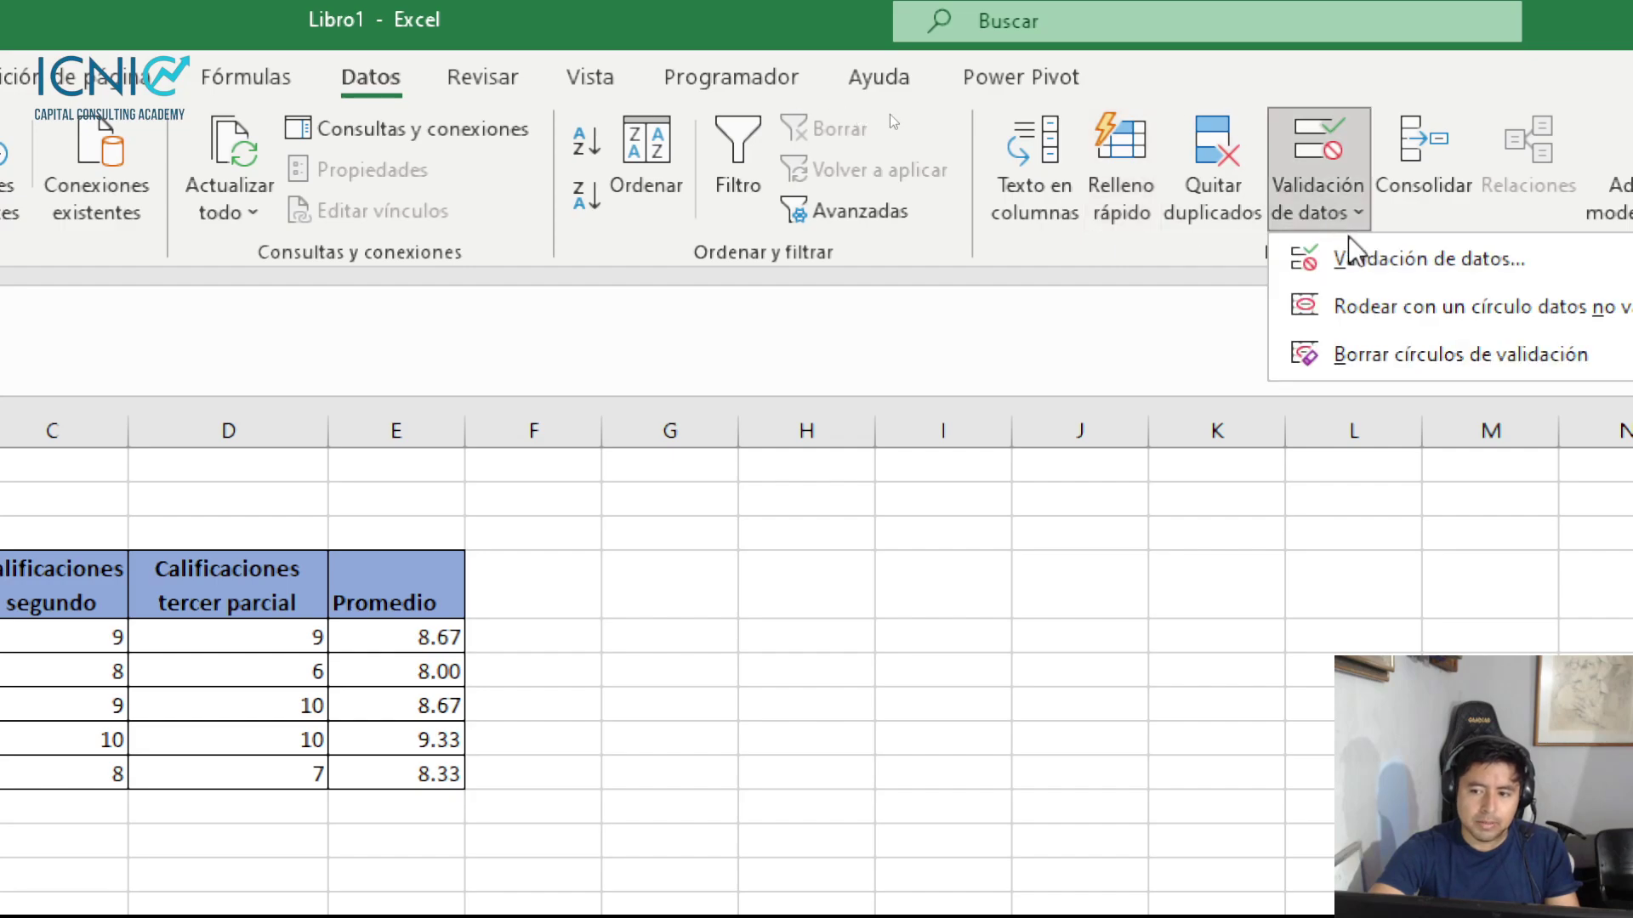
click(1352, 257)
click(885, 485)
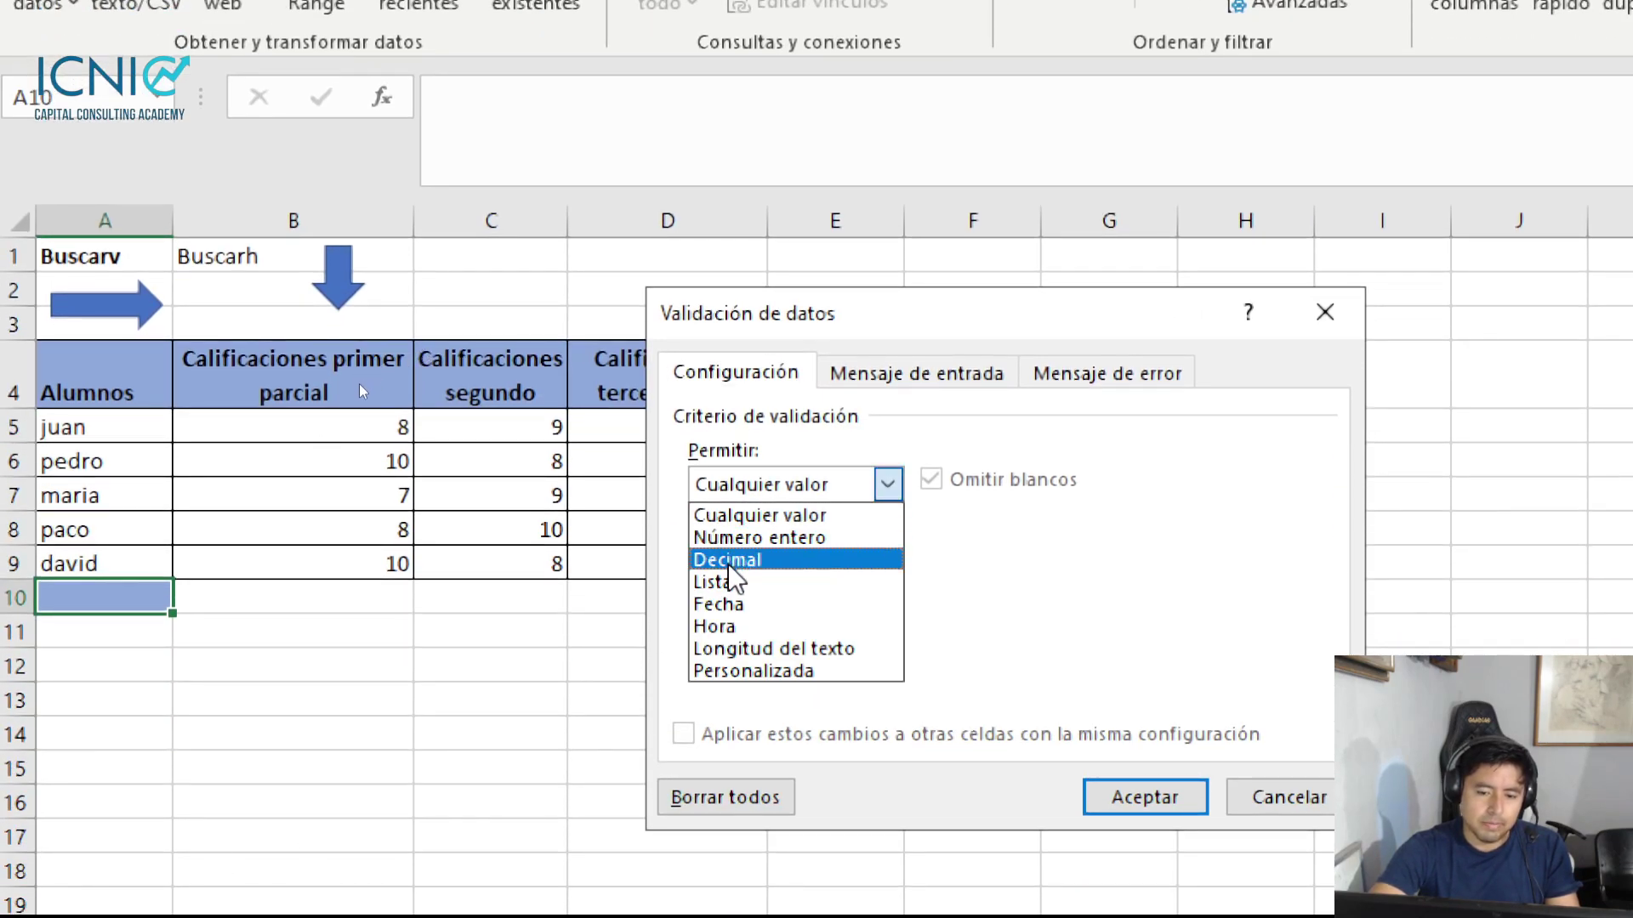
click(715, 592)
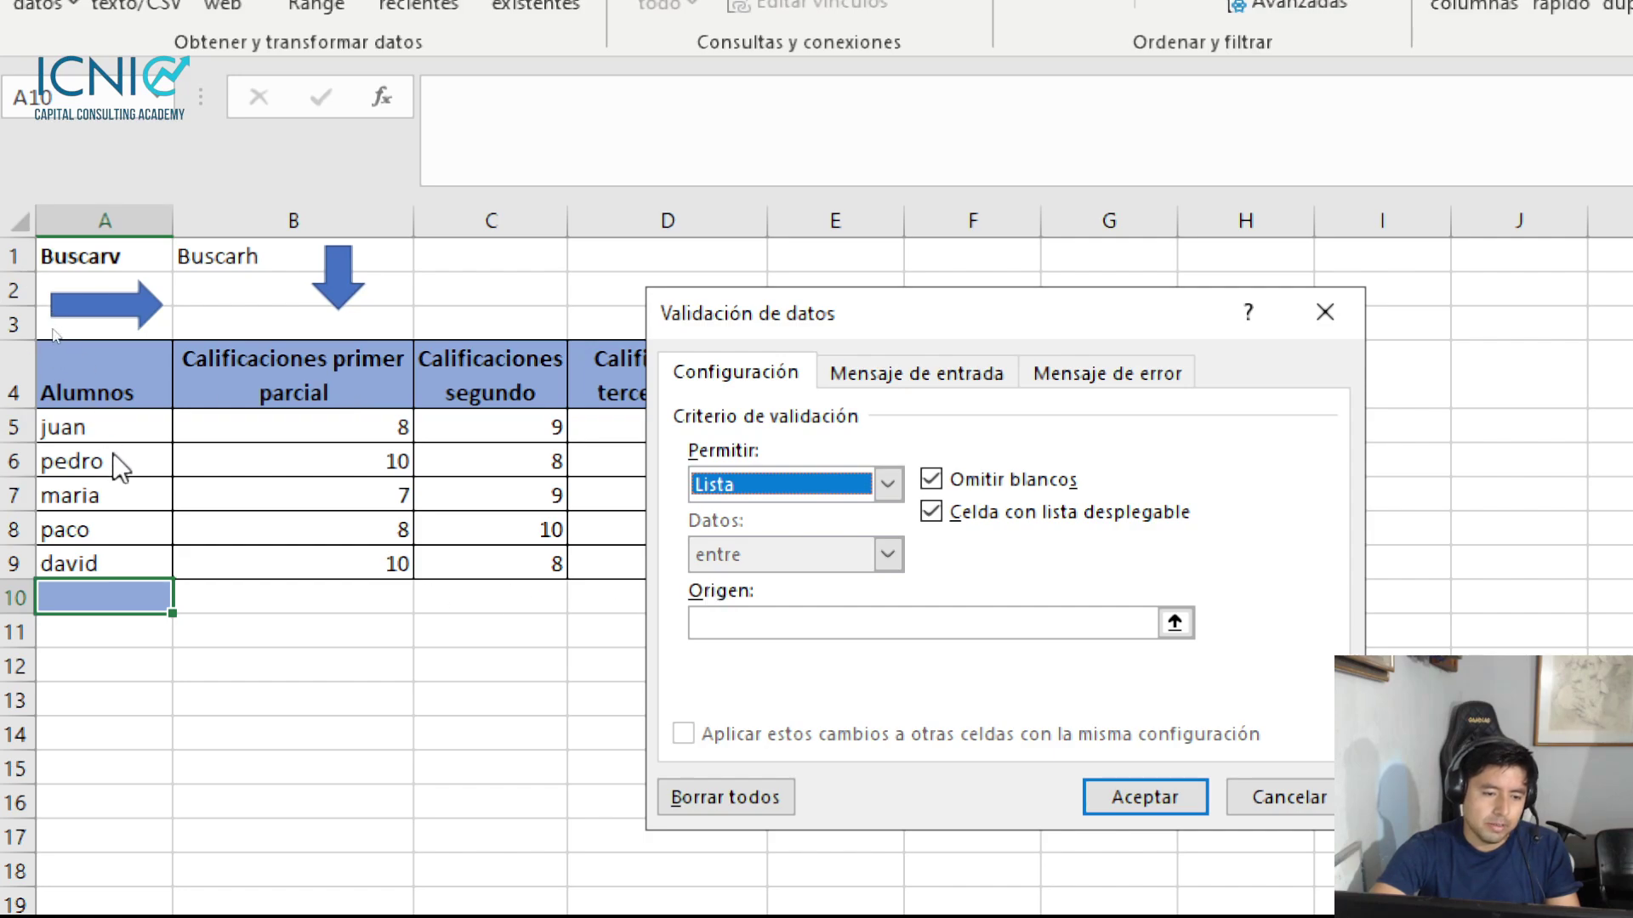
click(848, 625)
drag(138, 426, 110, 566)
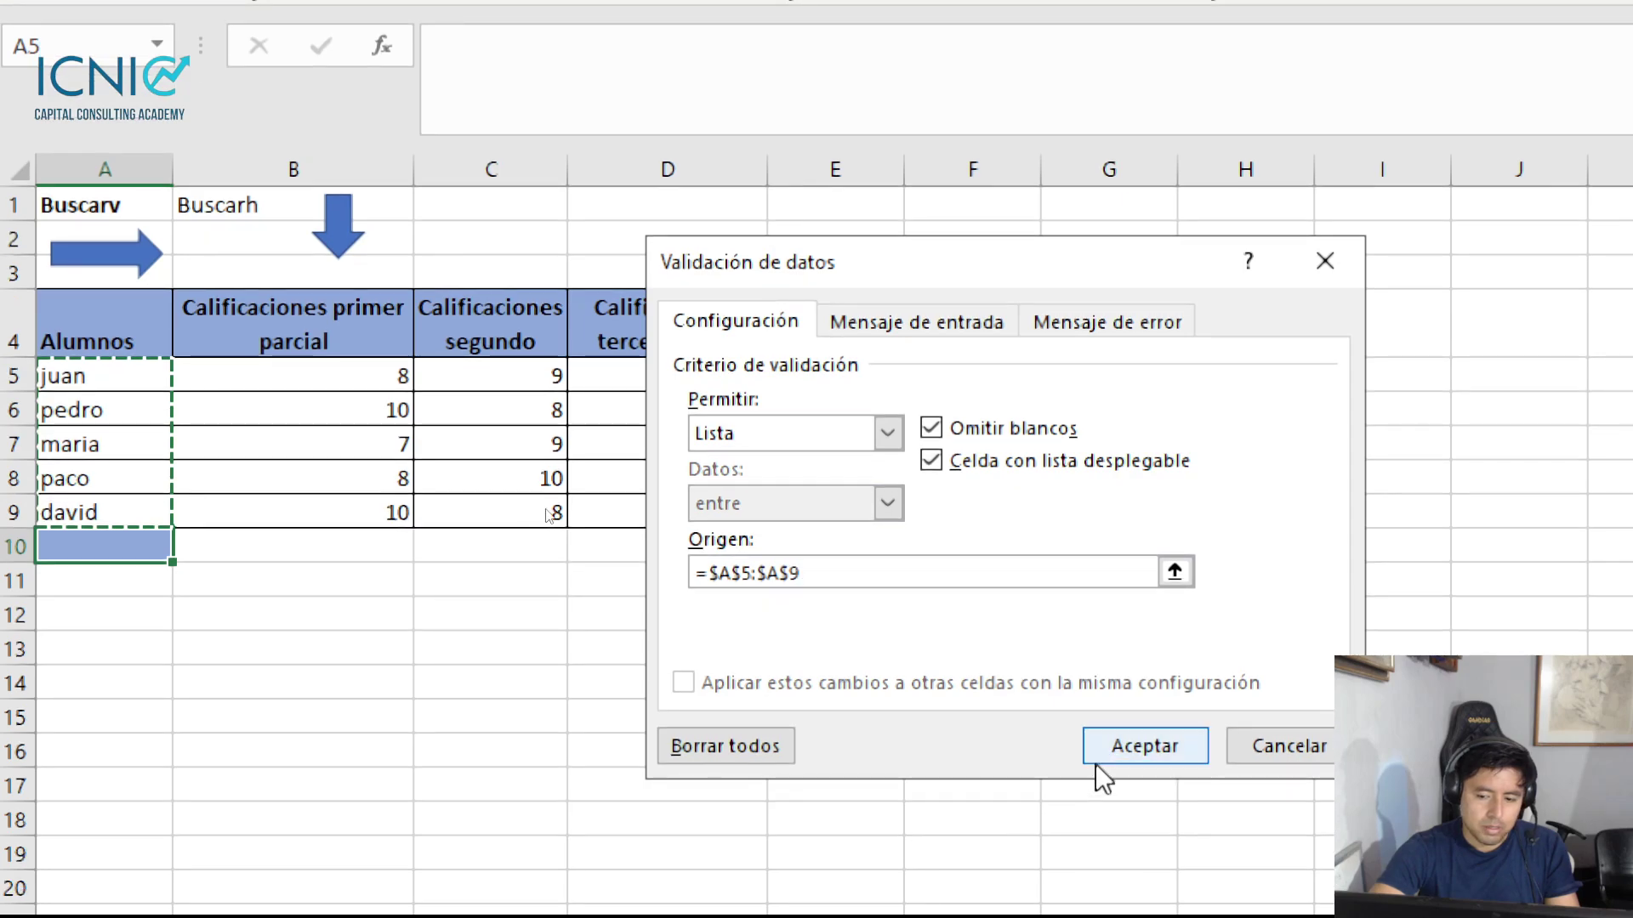
click(1097, 764)
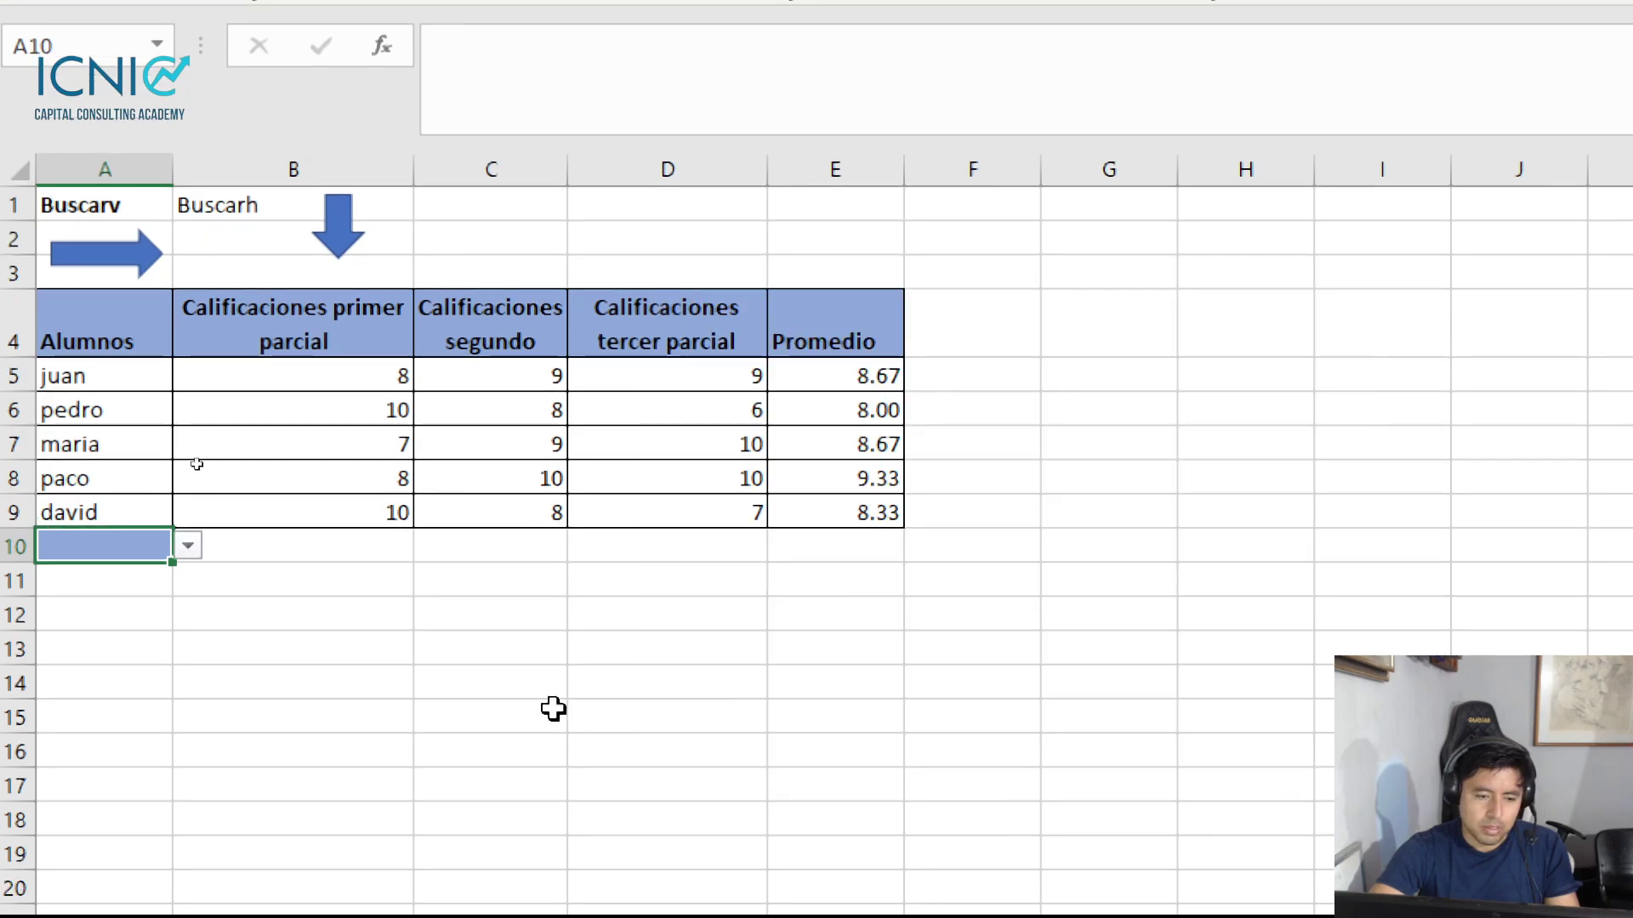
Try maria, pedro and juan in the A10 drop-down, leaving it set to paco
click(188, 546)
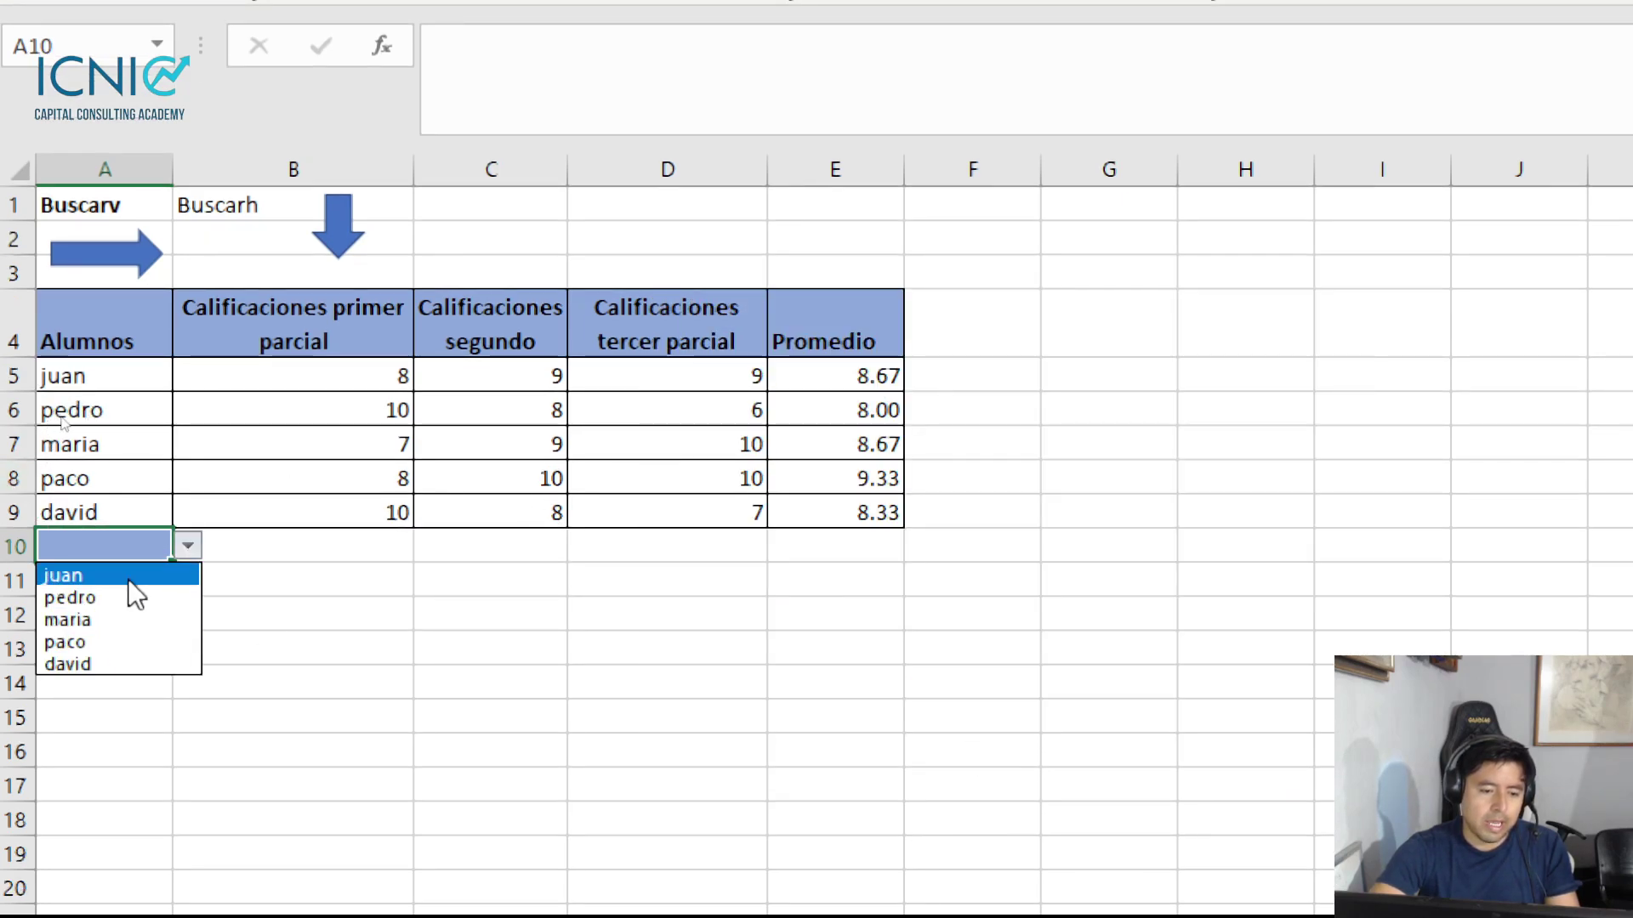
click(152, 621)
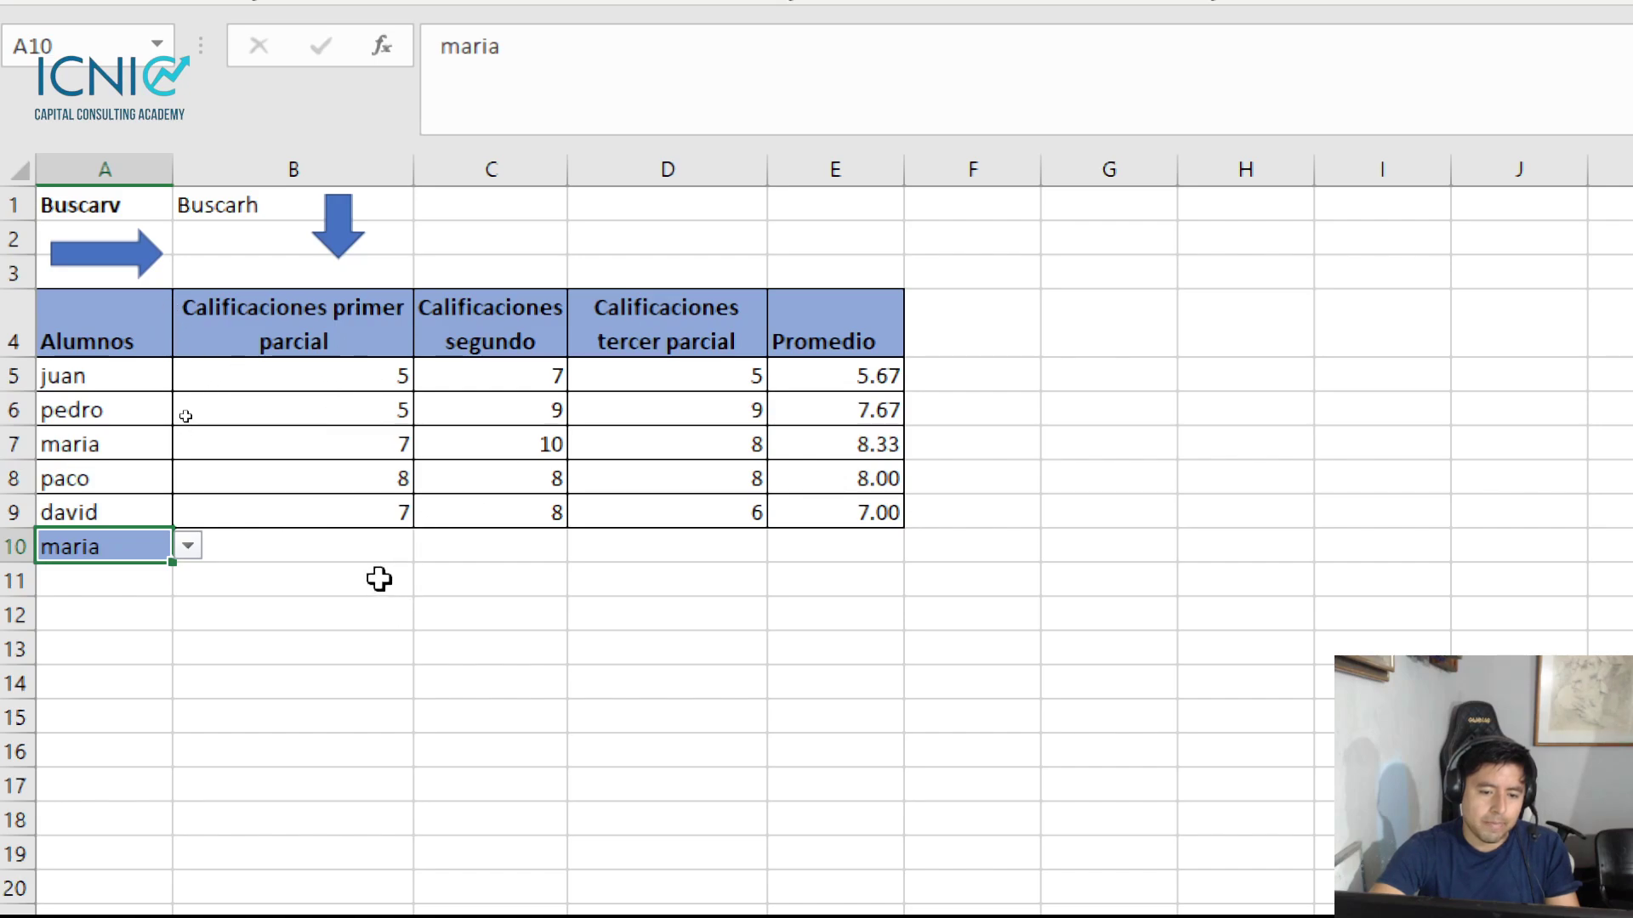
click(202, 561)
click(136, 547)
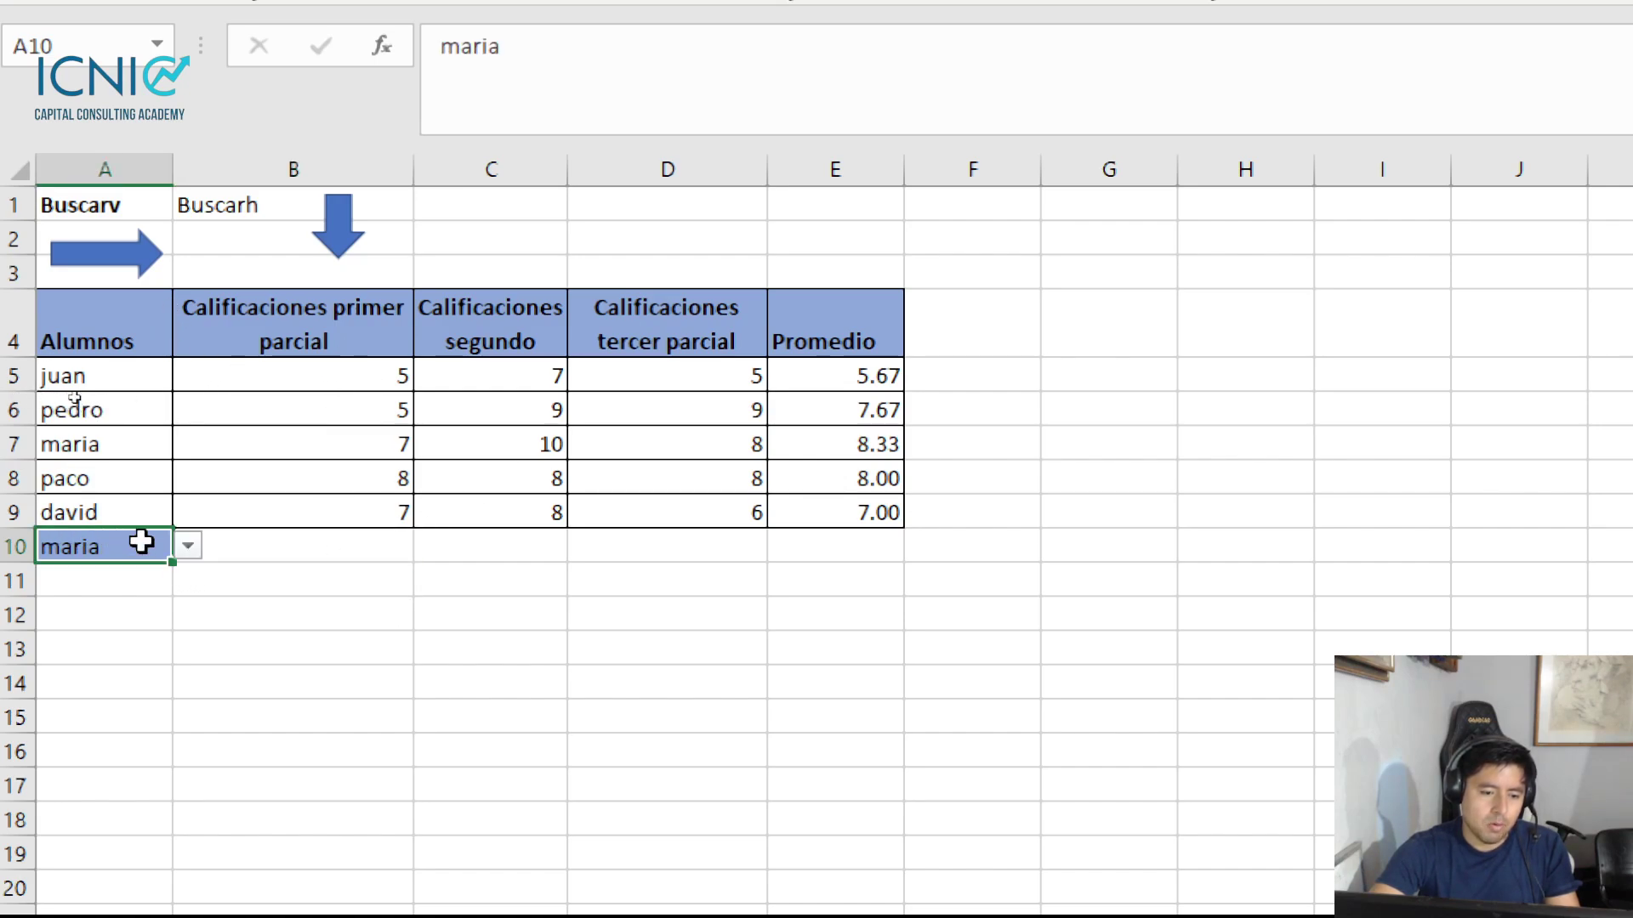
click(188, 547)
click(77, 594)
click(188, 547)
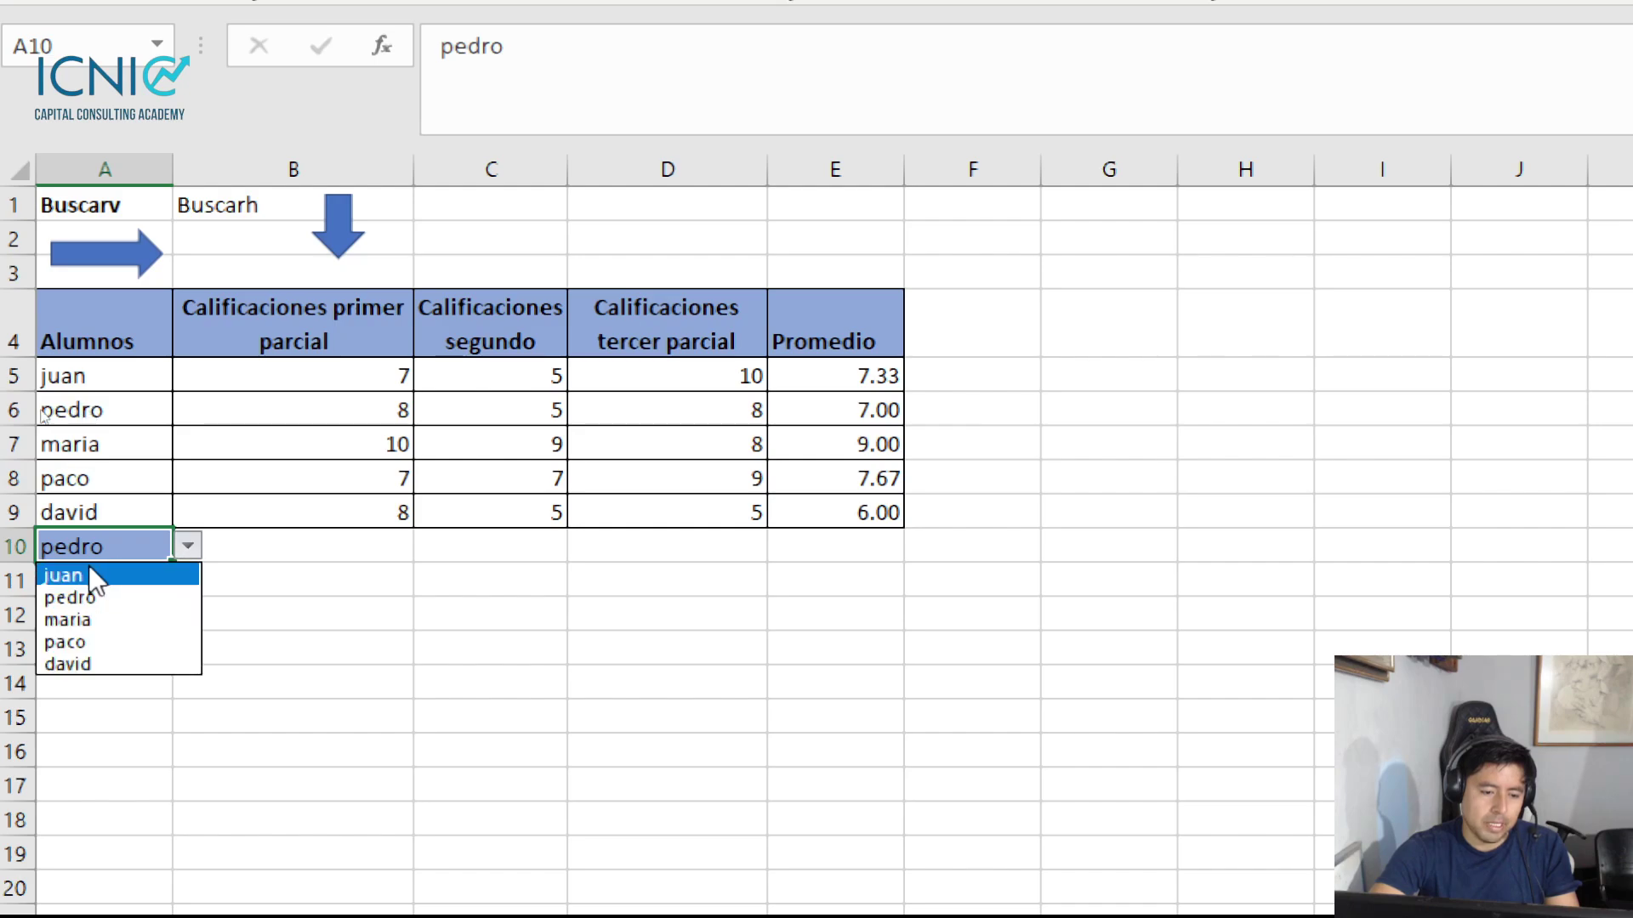
click(92, 574)
click(188, 546)
click(85, 575)
click(188, 547)
click(85, 631)
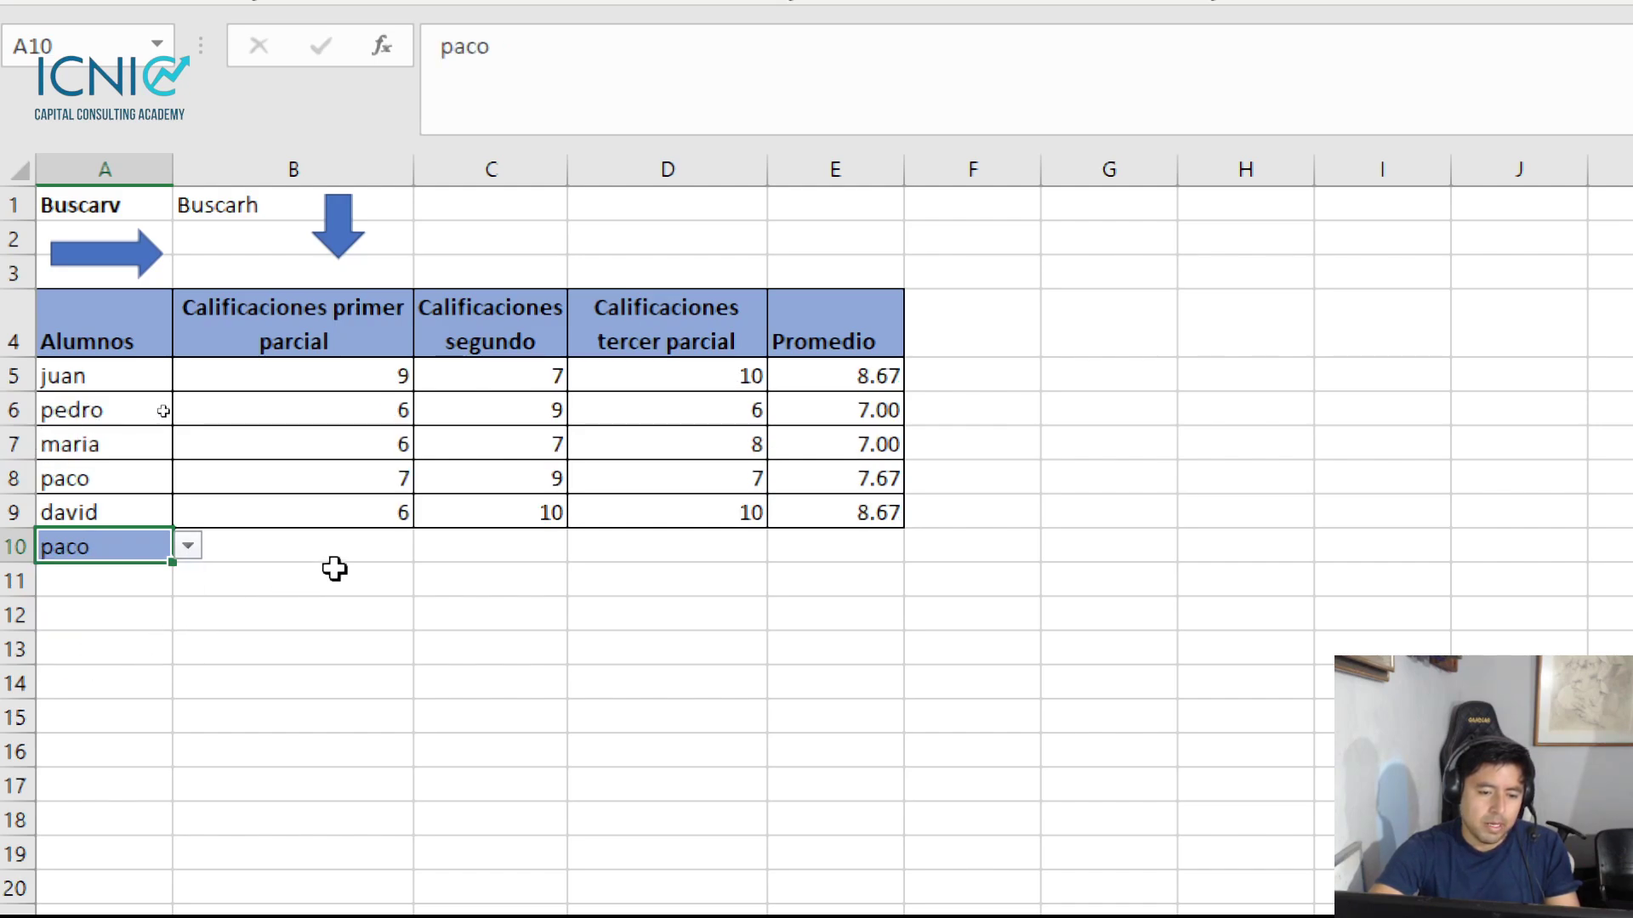
click(319, 549)
In B10, build =buscarv(A10,A4:E9, using A10's name as the lookup value
click(451, 550)
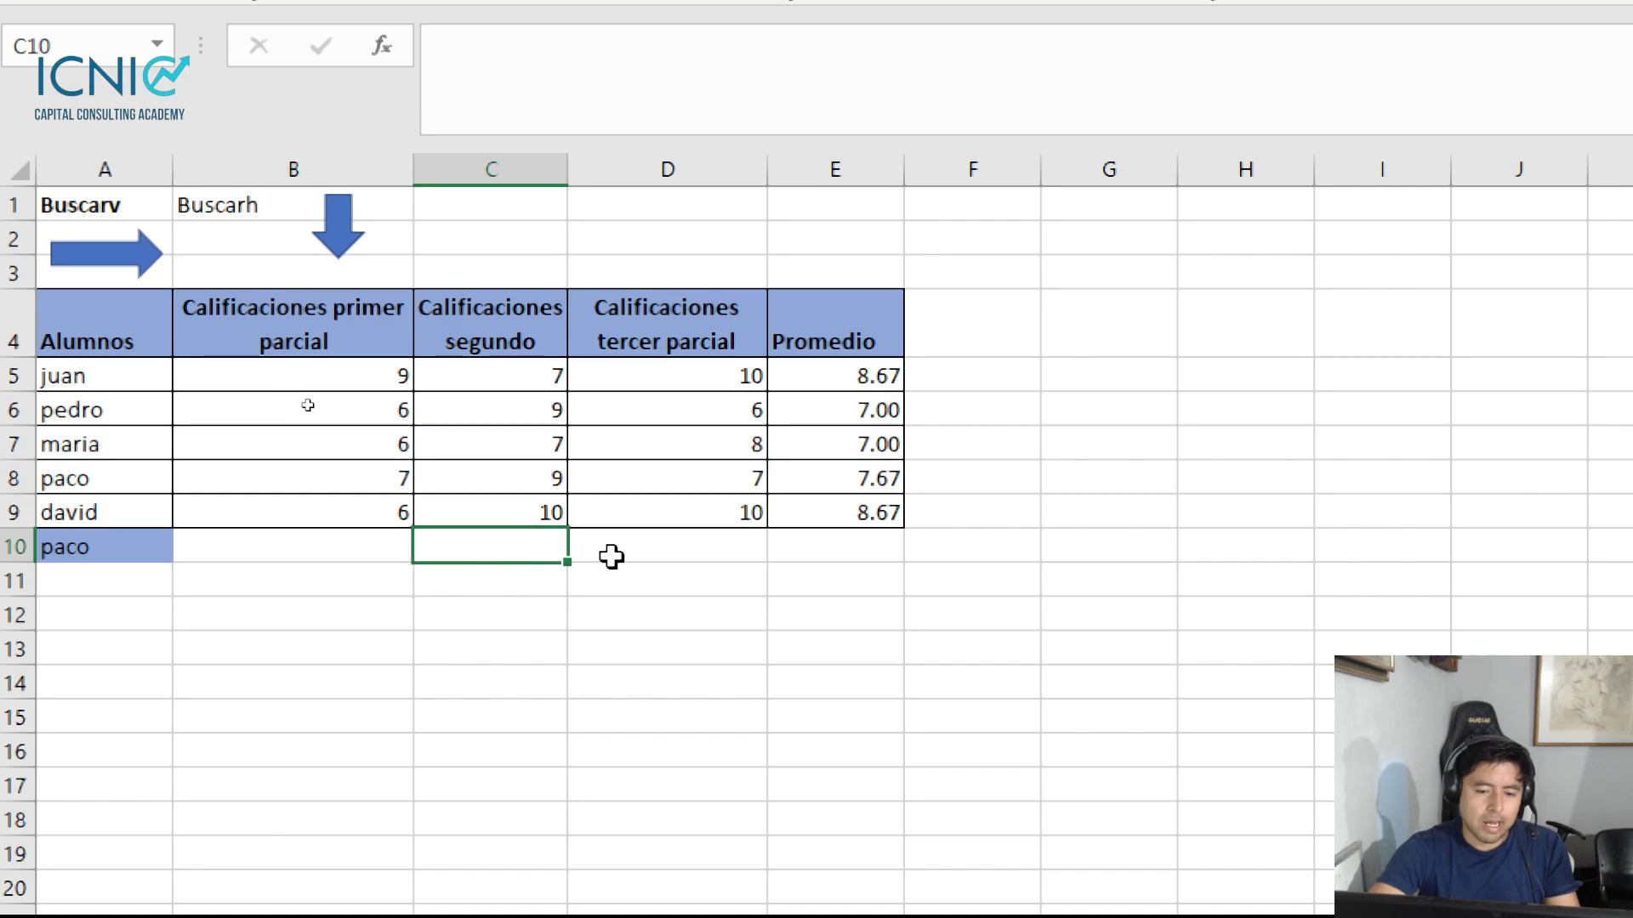
click(612, 554)
click(816, 565)
click(346, 532)
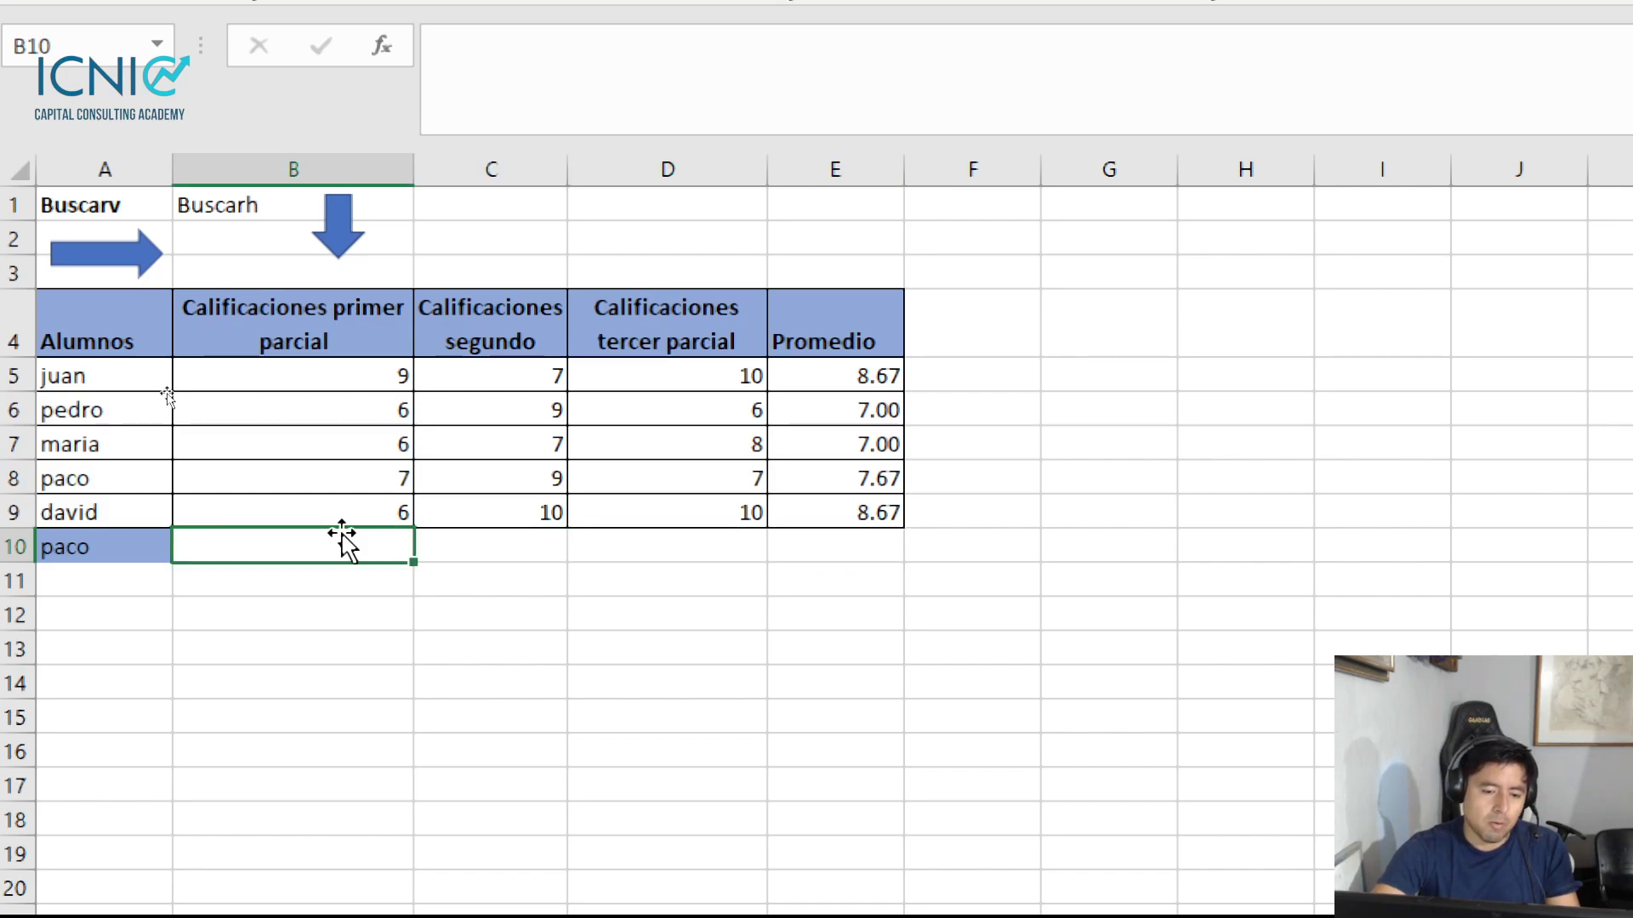
text(=)
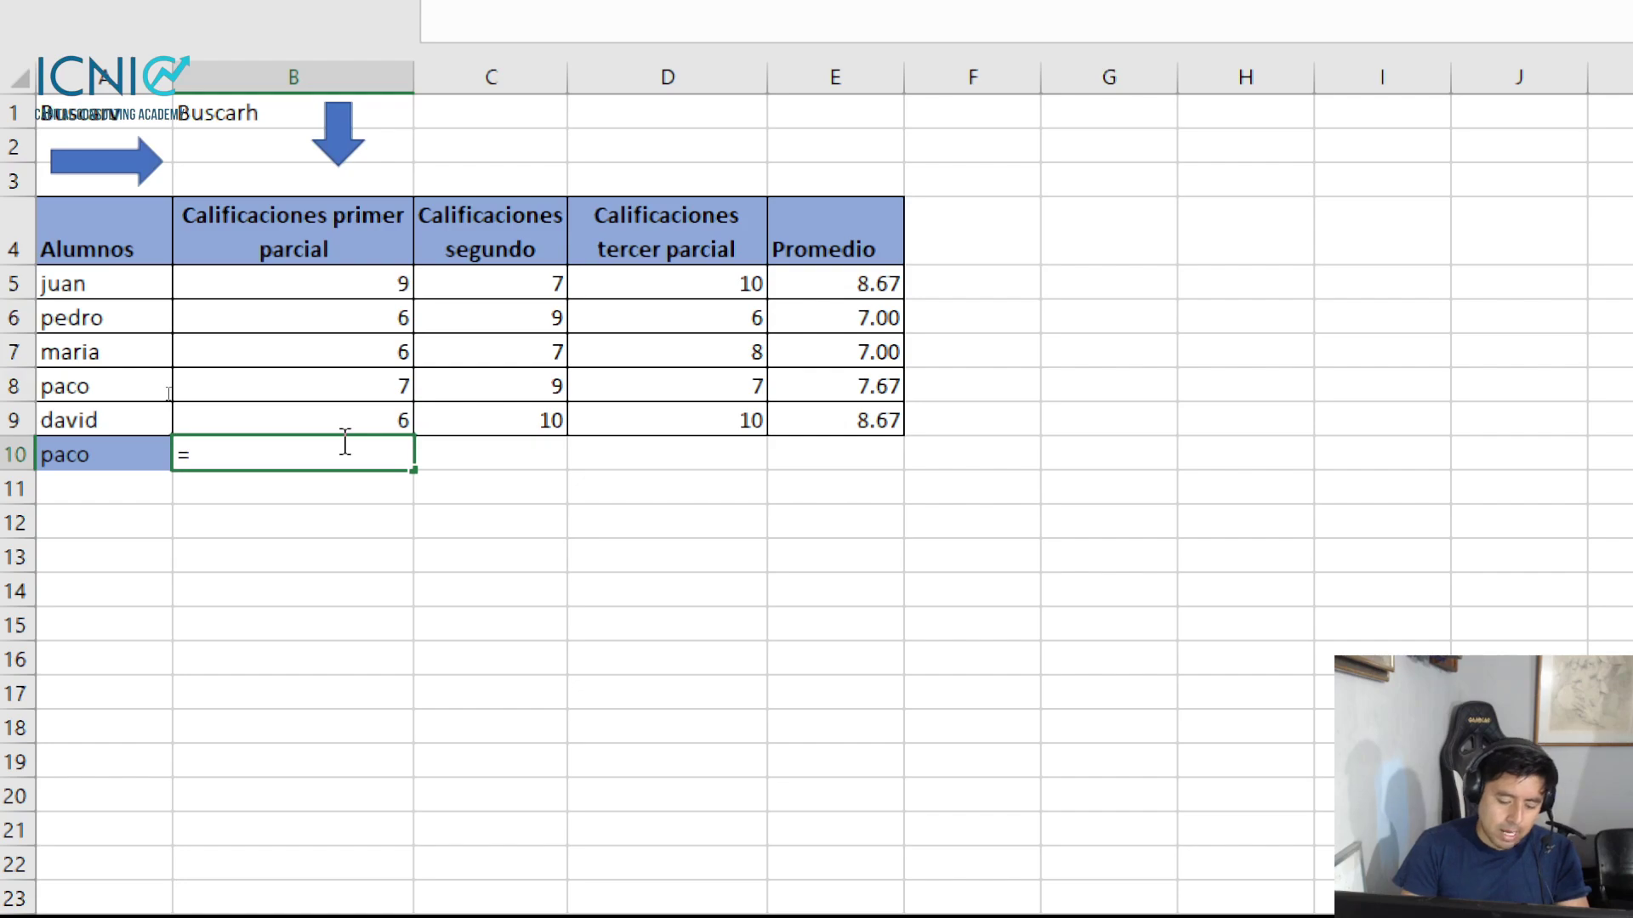
text(buscarv)
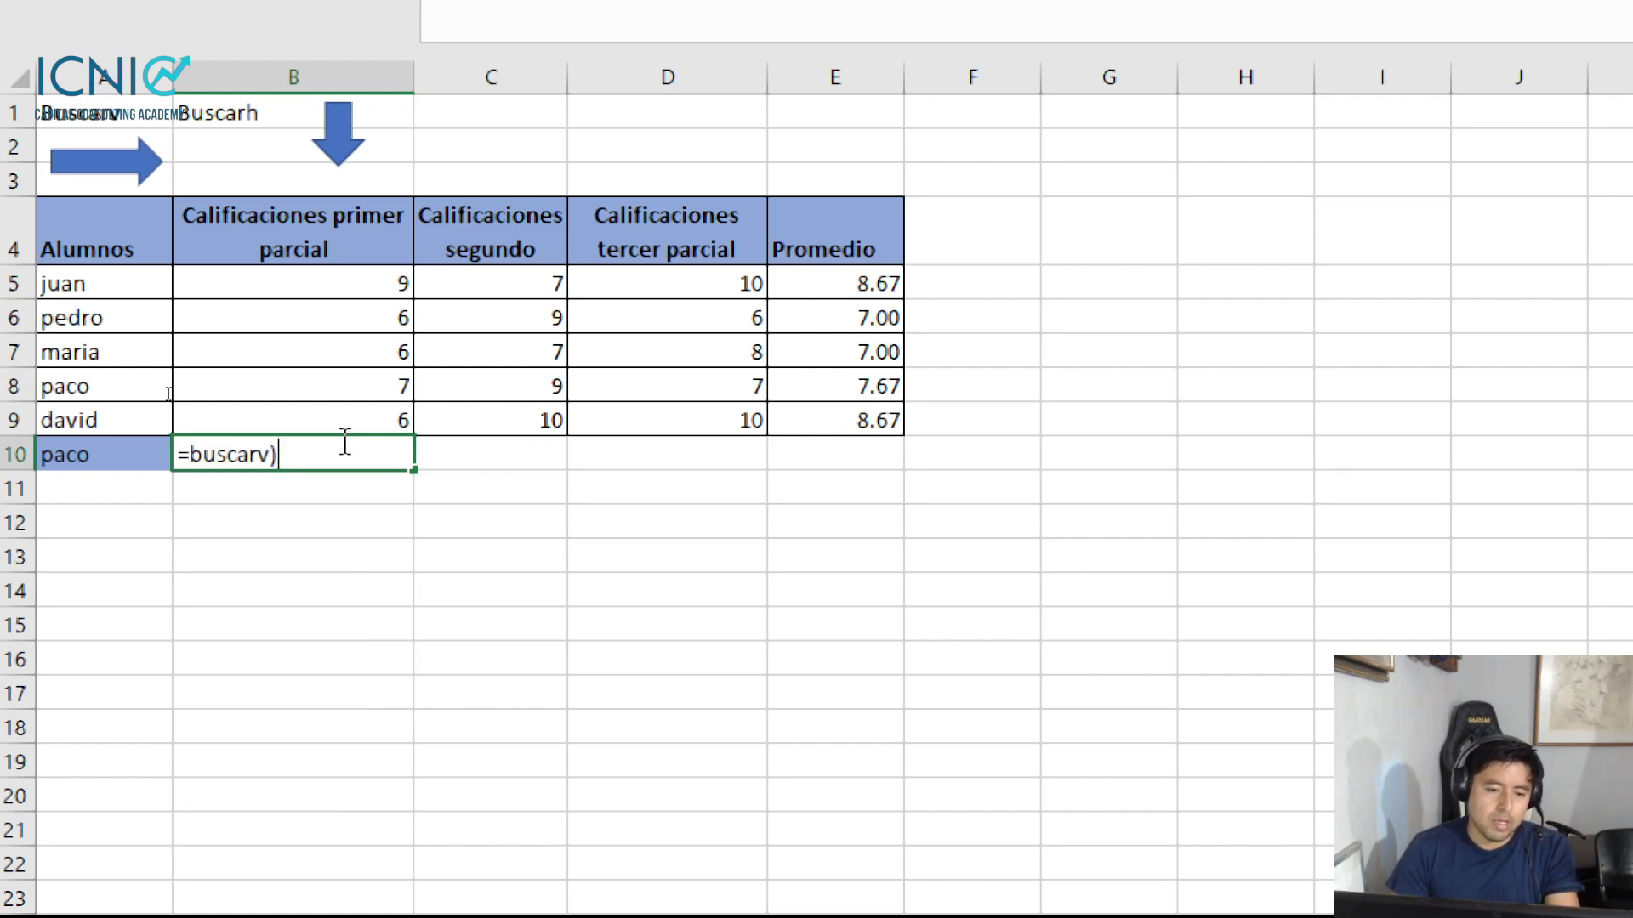
text(()
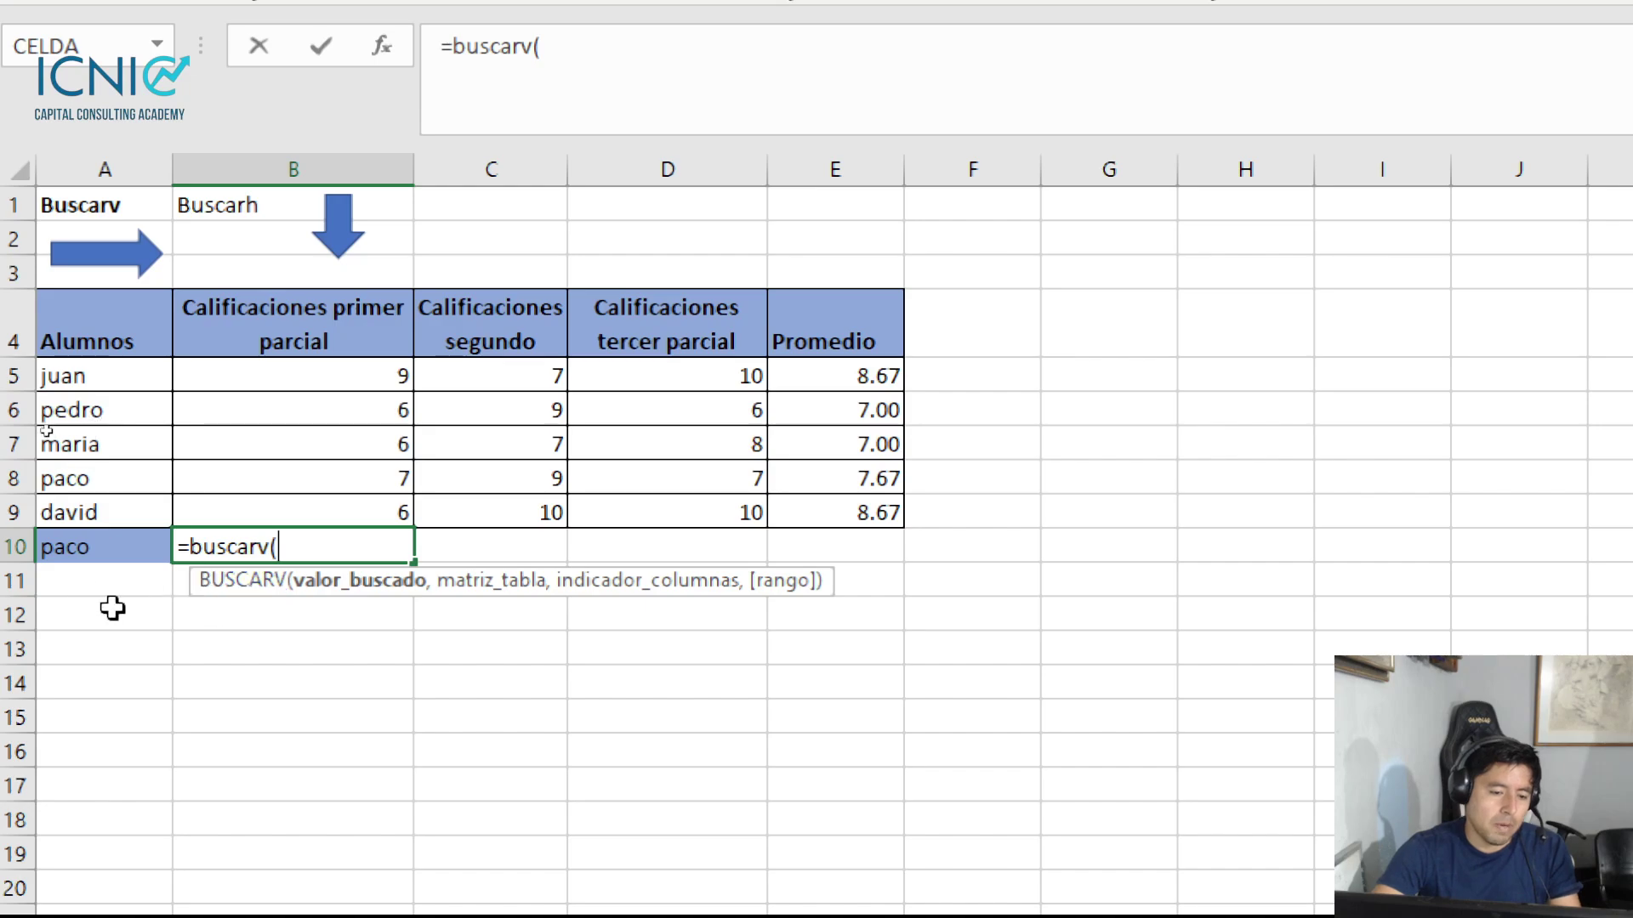
click(117, 549)
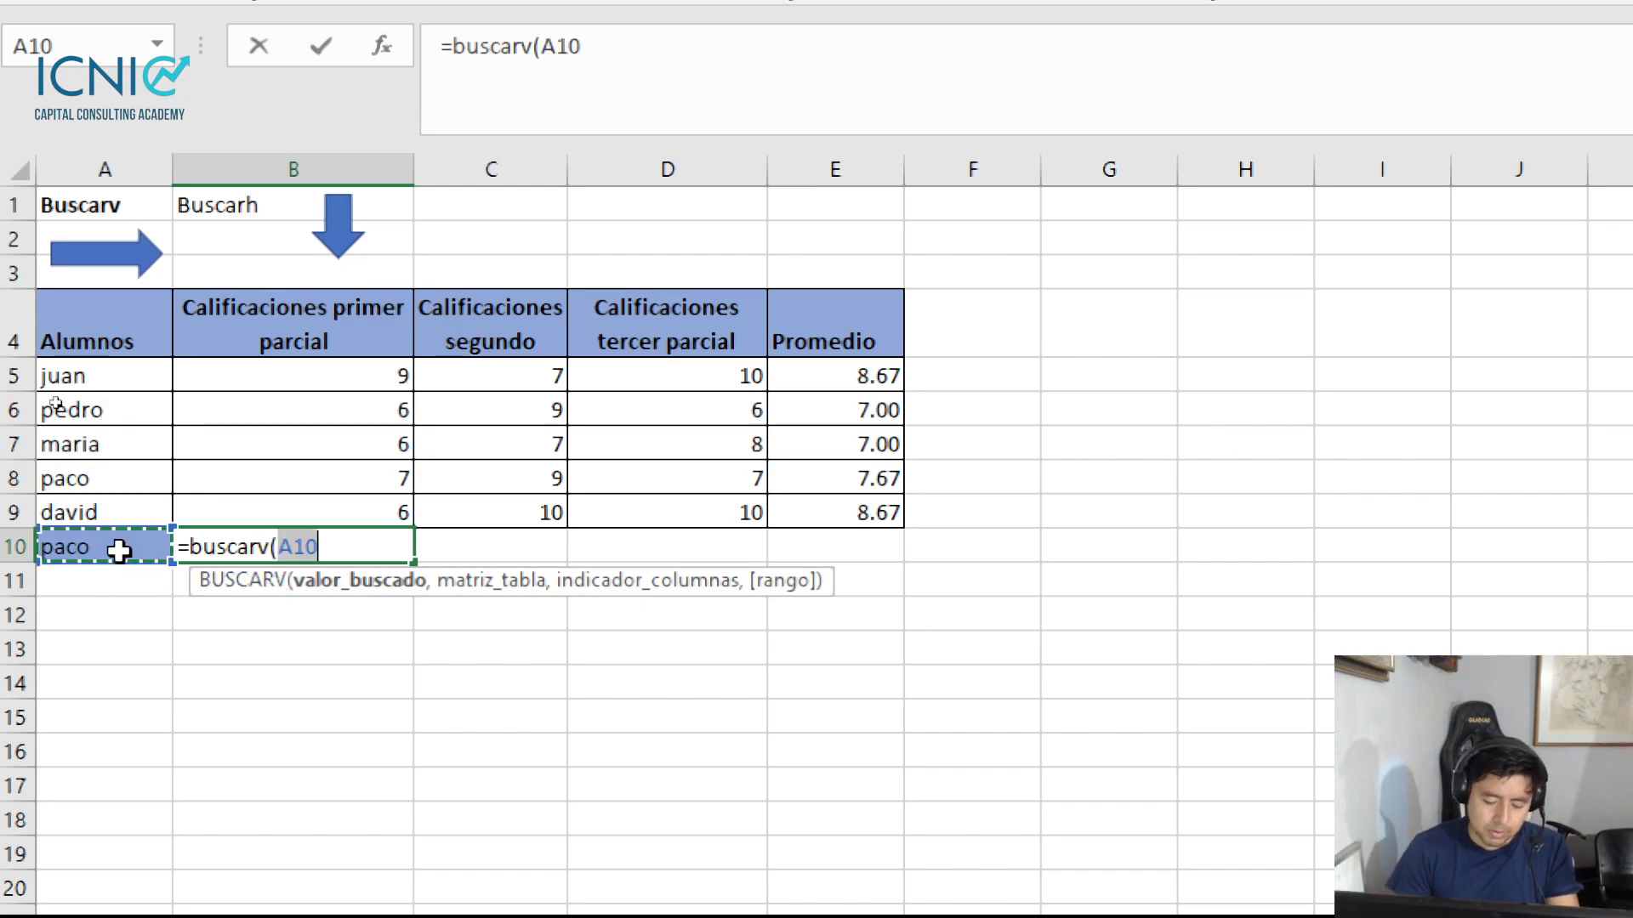
text(,)
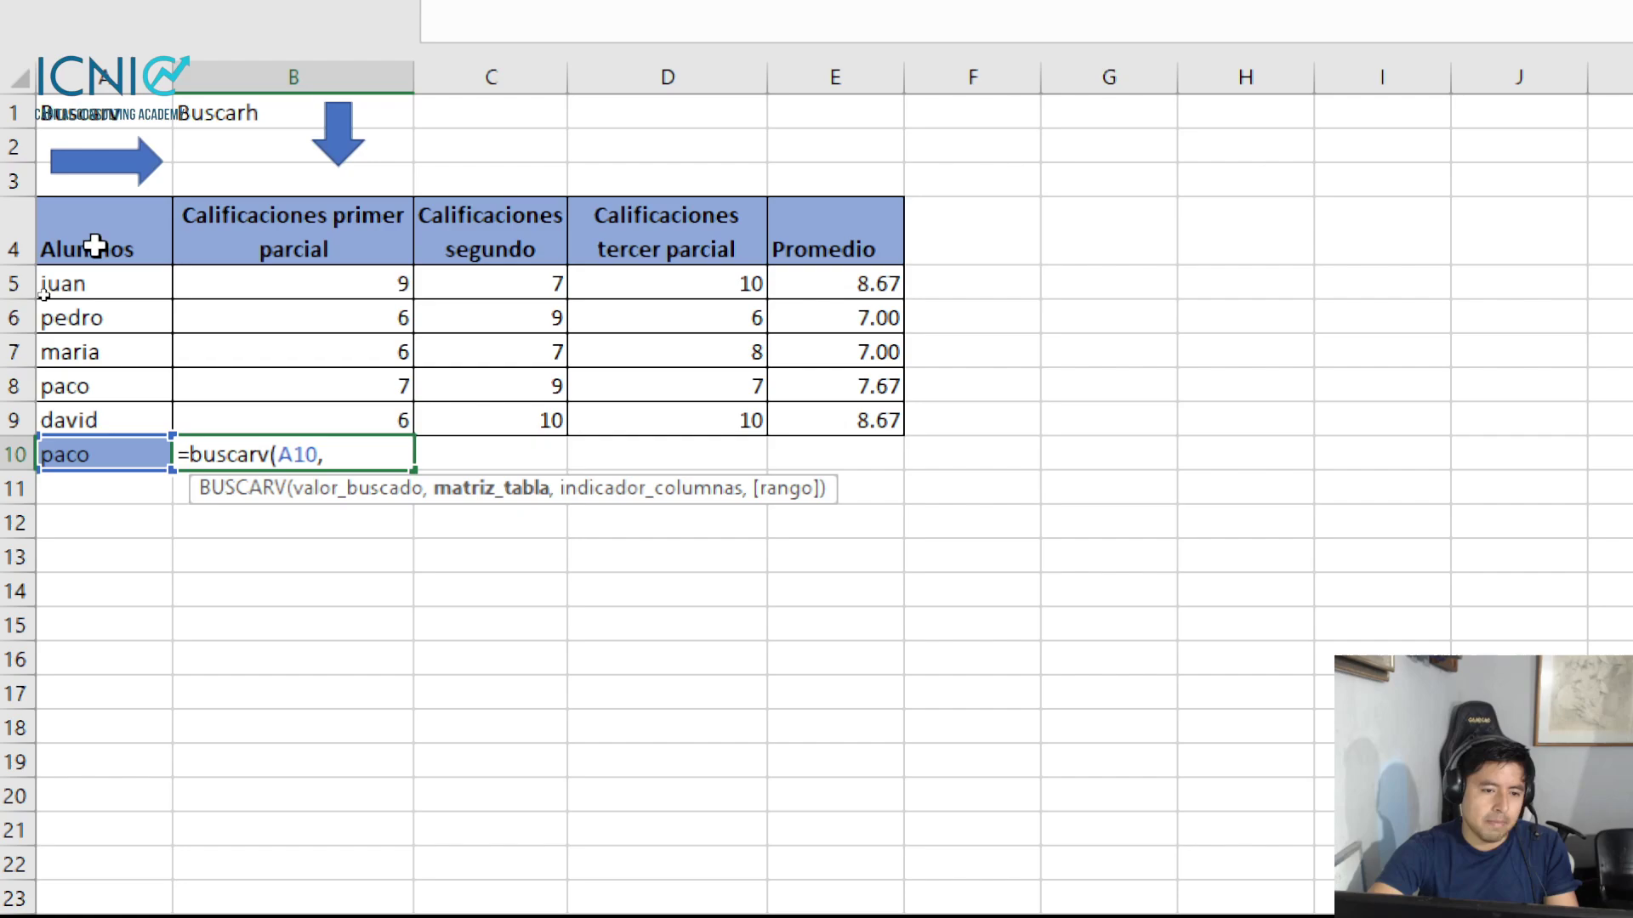
drag(91, 237, 840, 413)
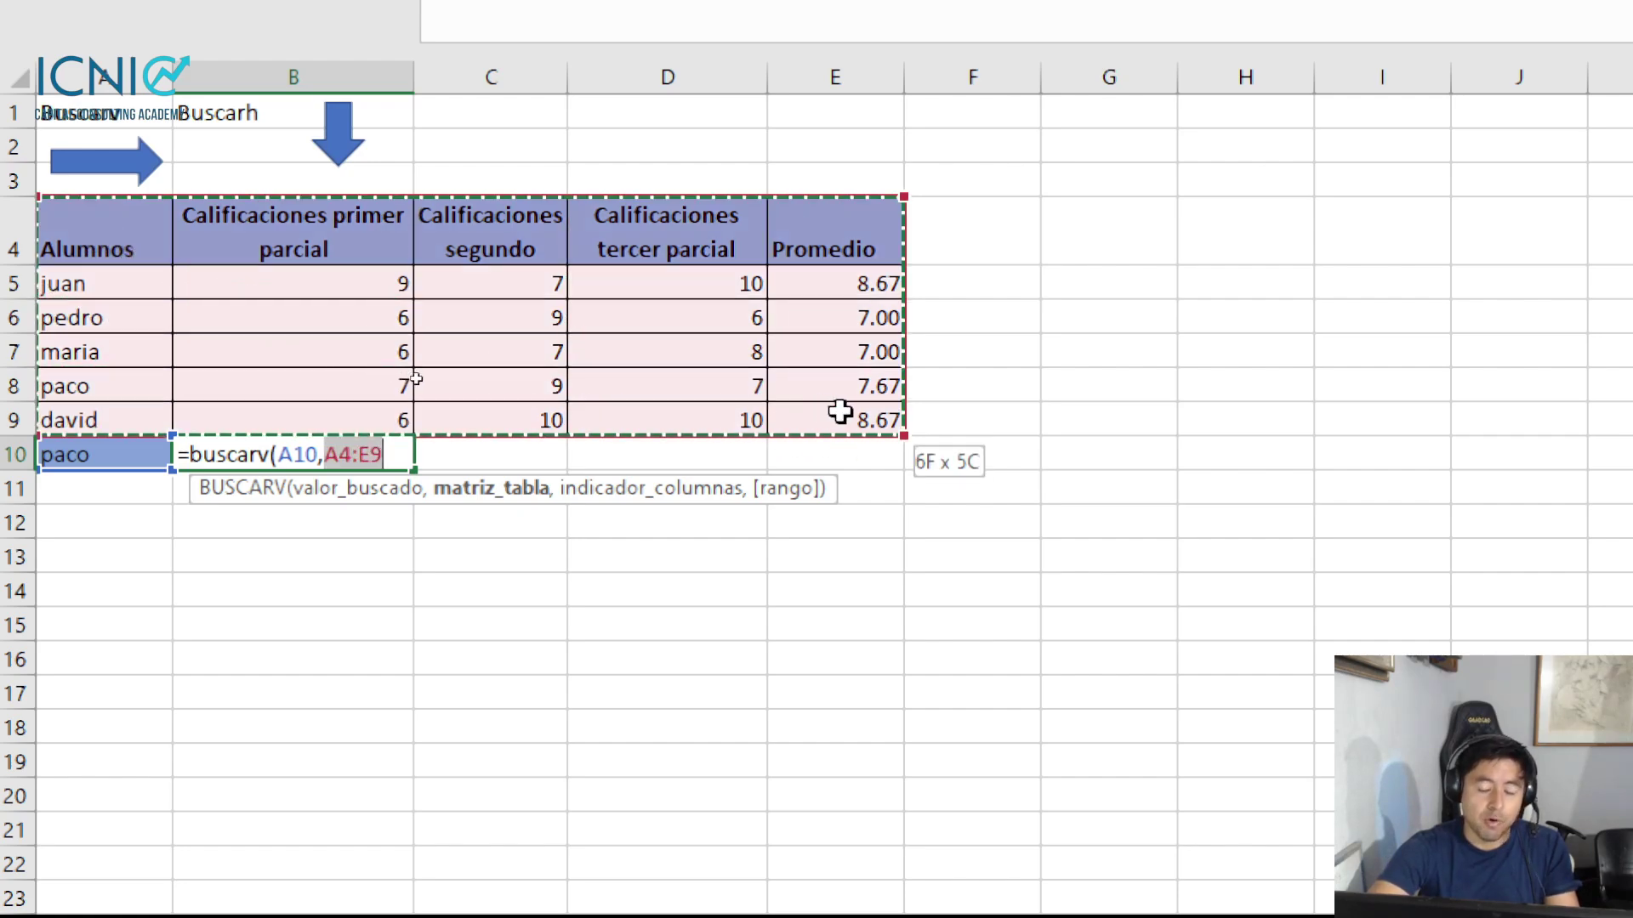
drag(841, 413, 821, 413)
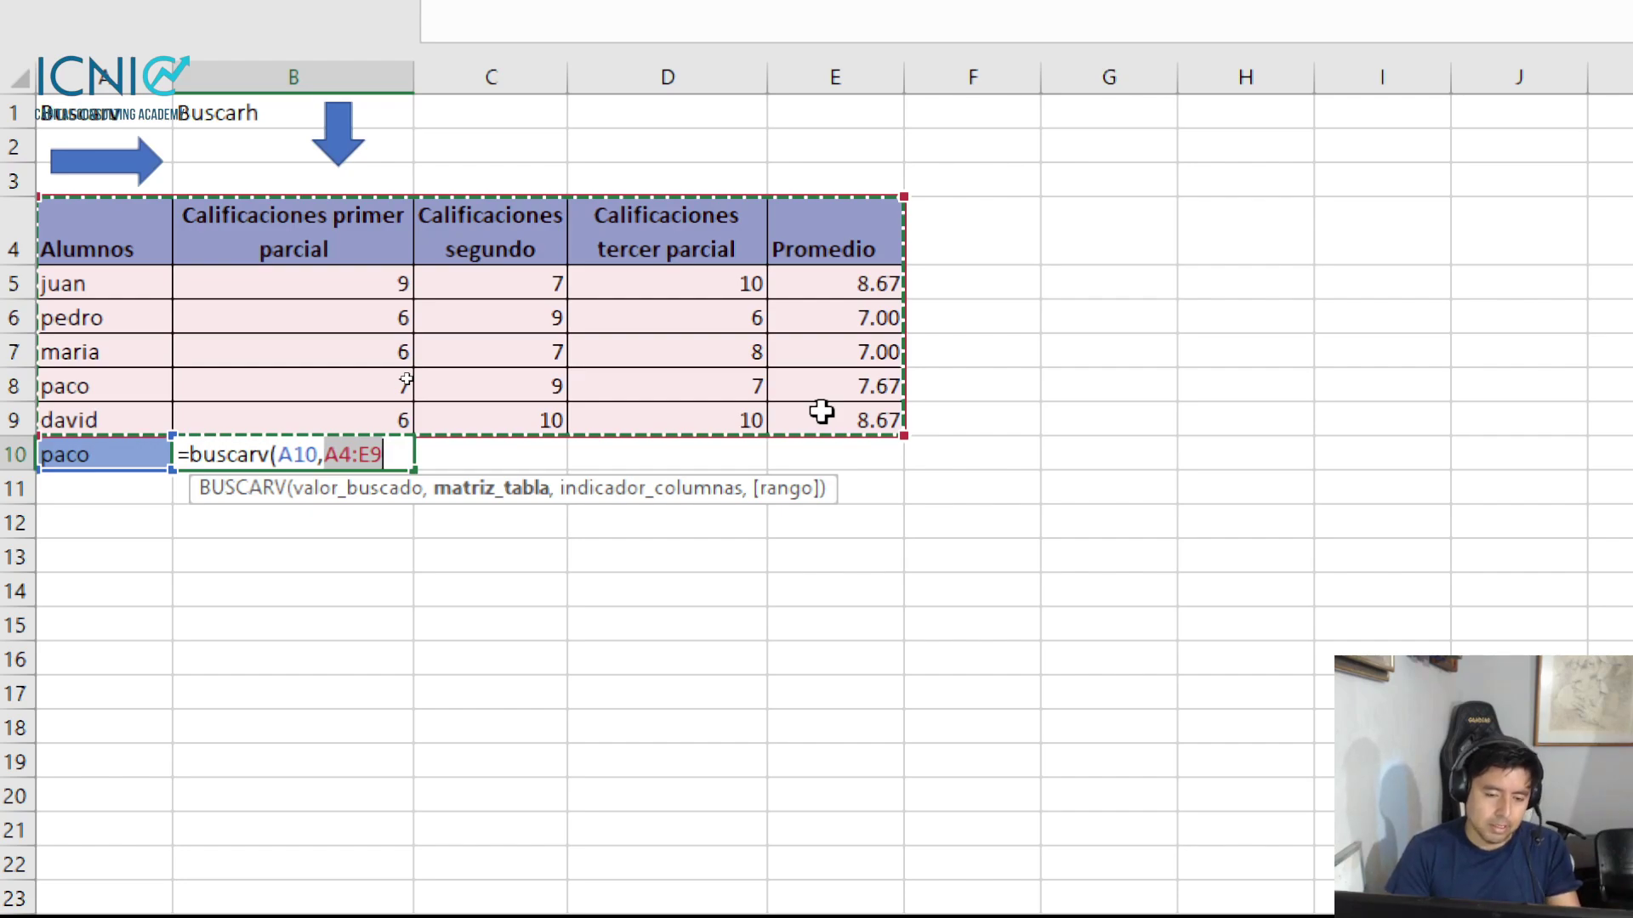
text(,)
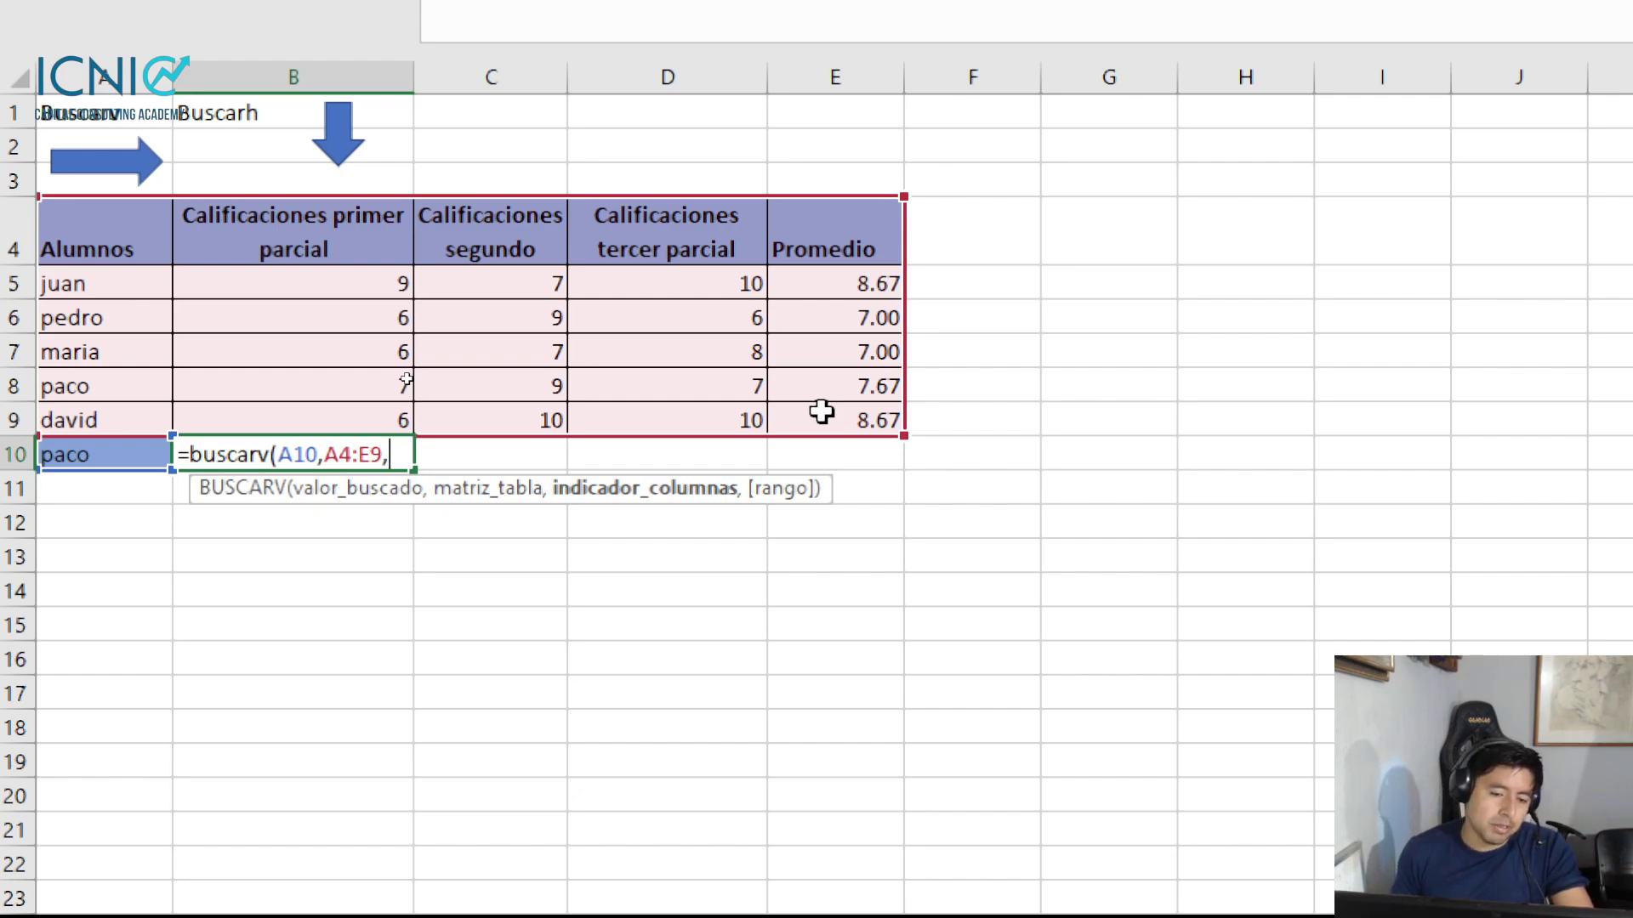
Complete B10's formula as =BUSCARV(A10,A4:E9,2,0) so it returns paco's grade 9
text(2,)
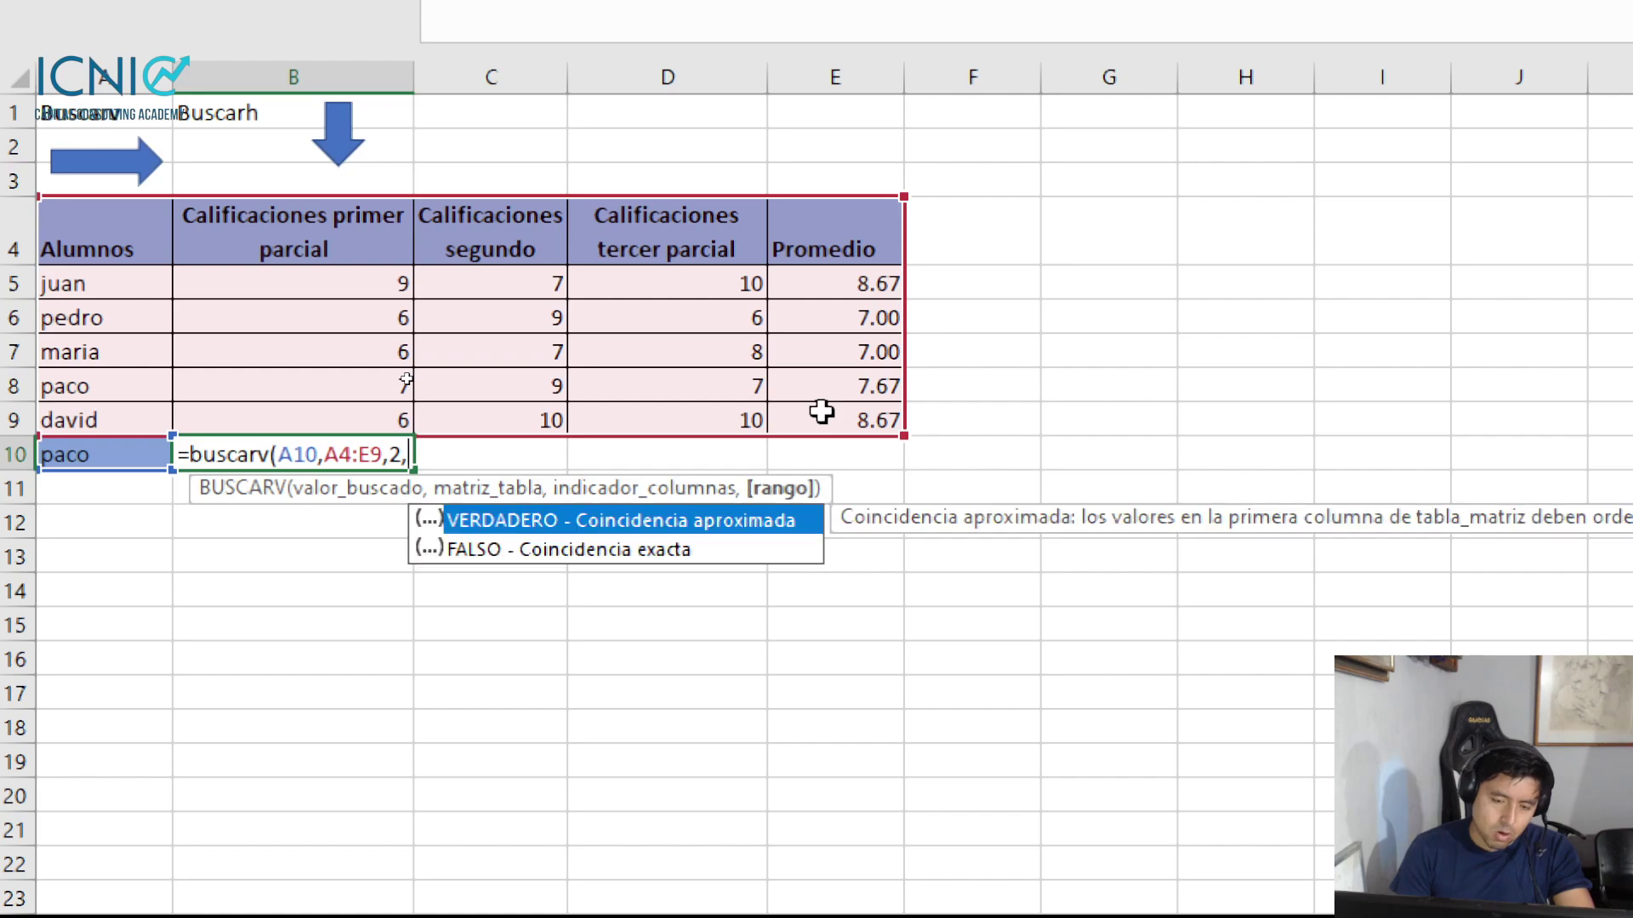
text(0)
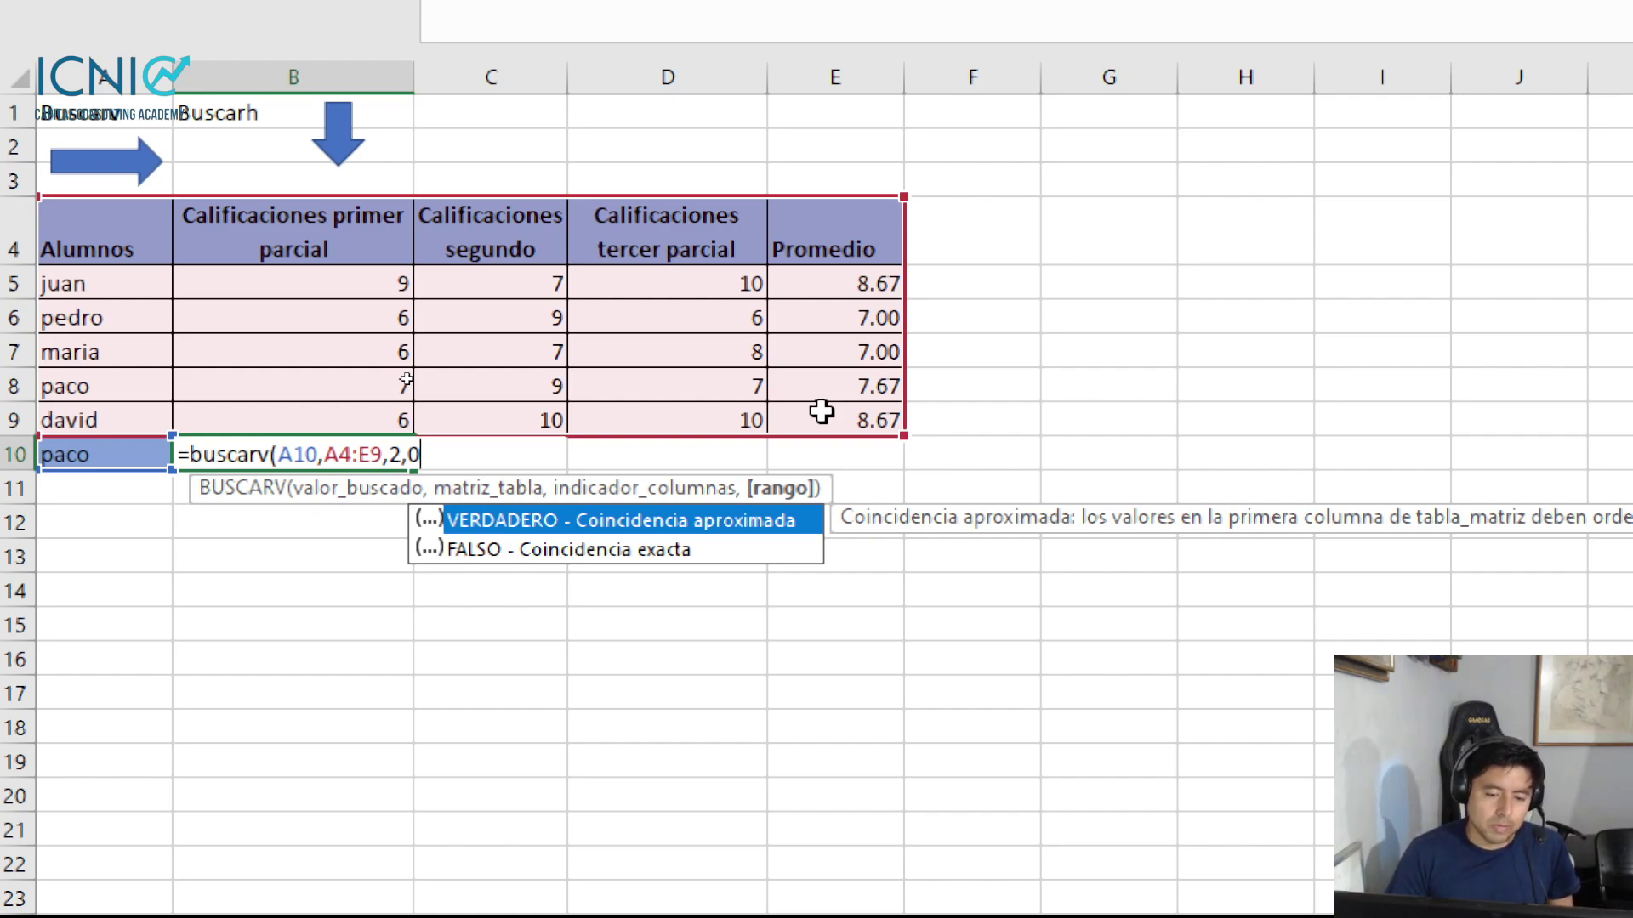
text())
key(Return)
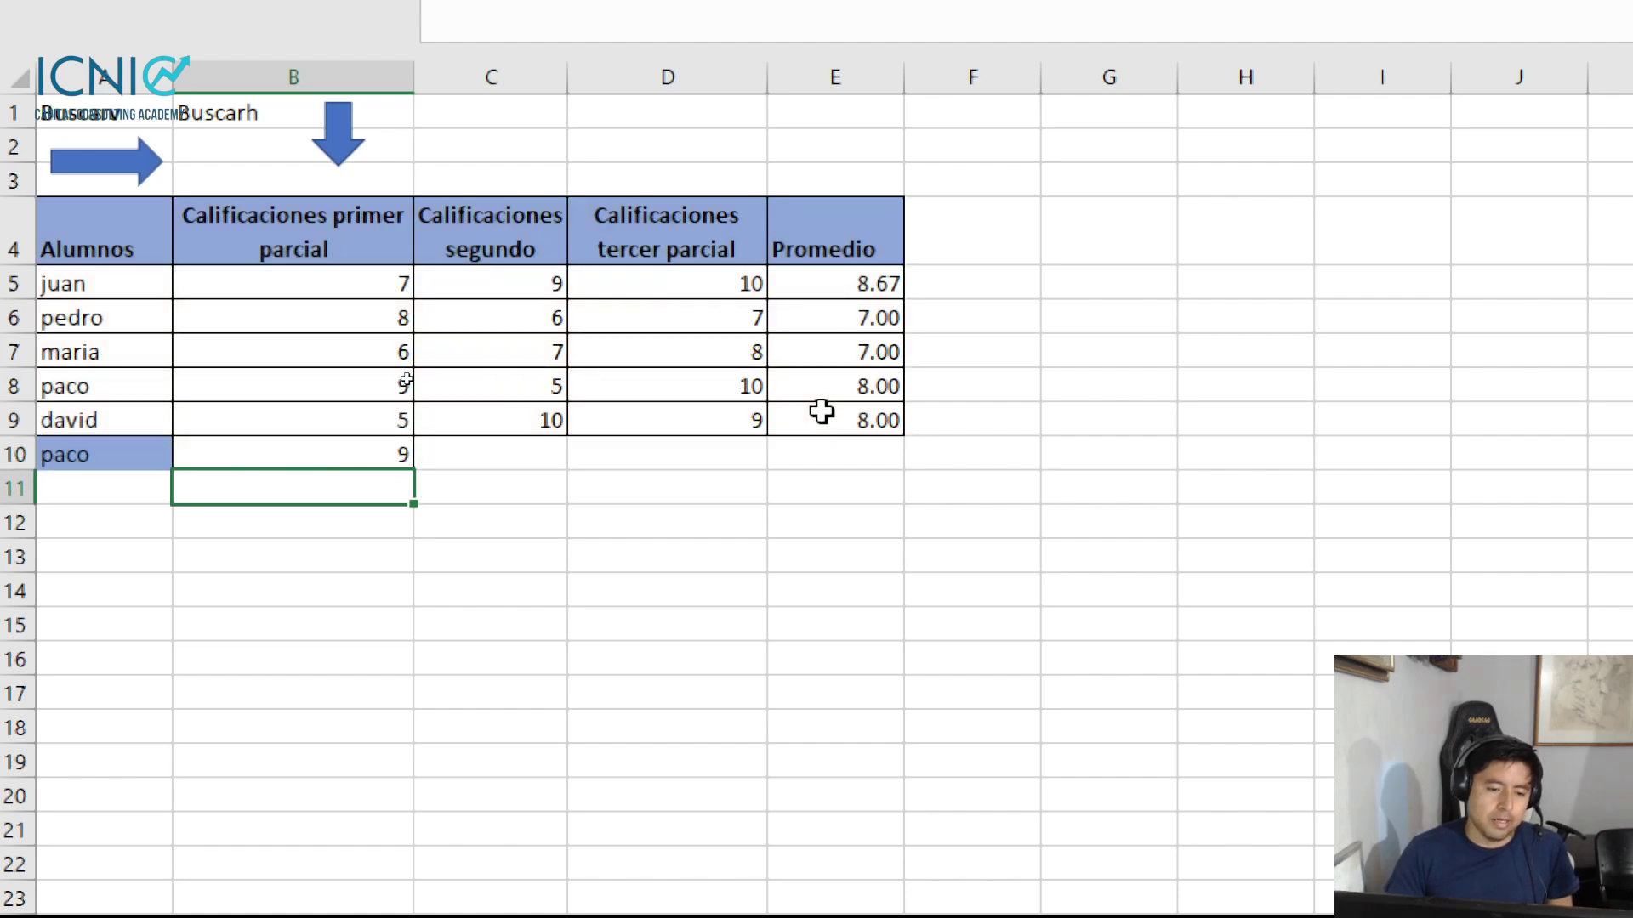
key(Up)
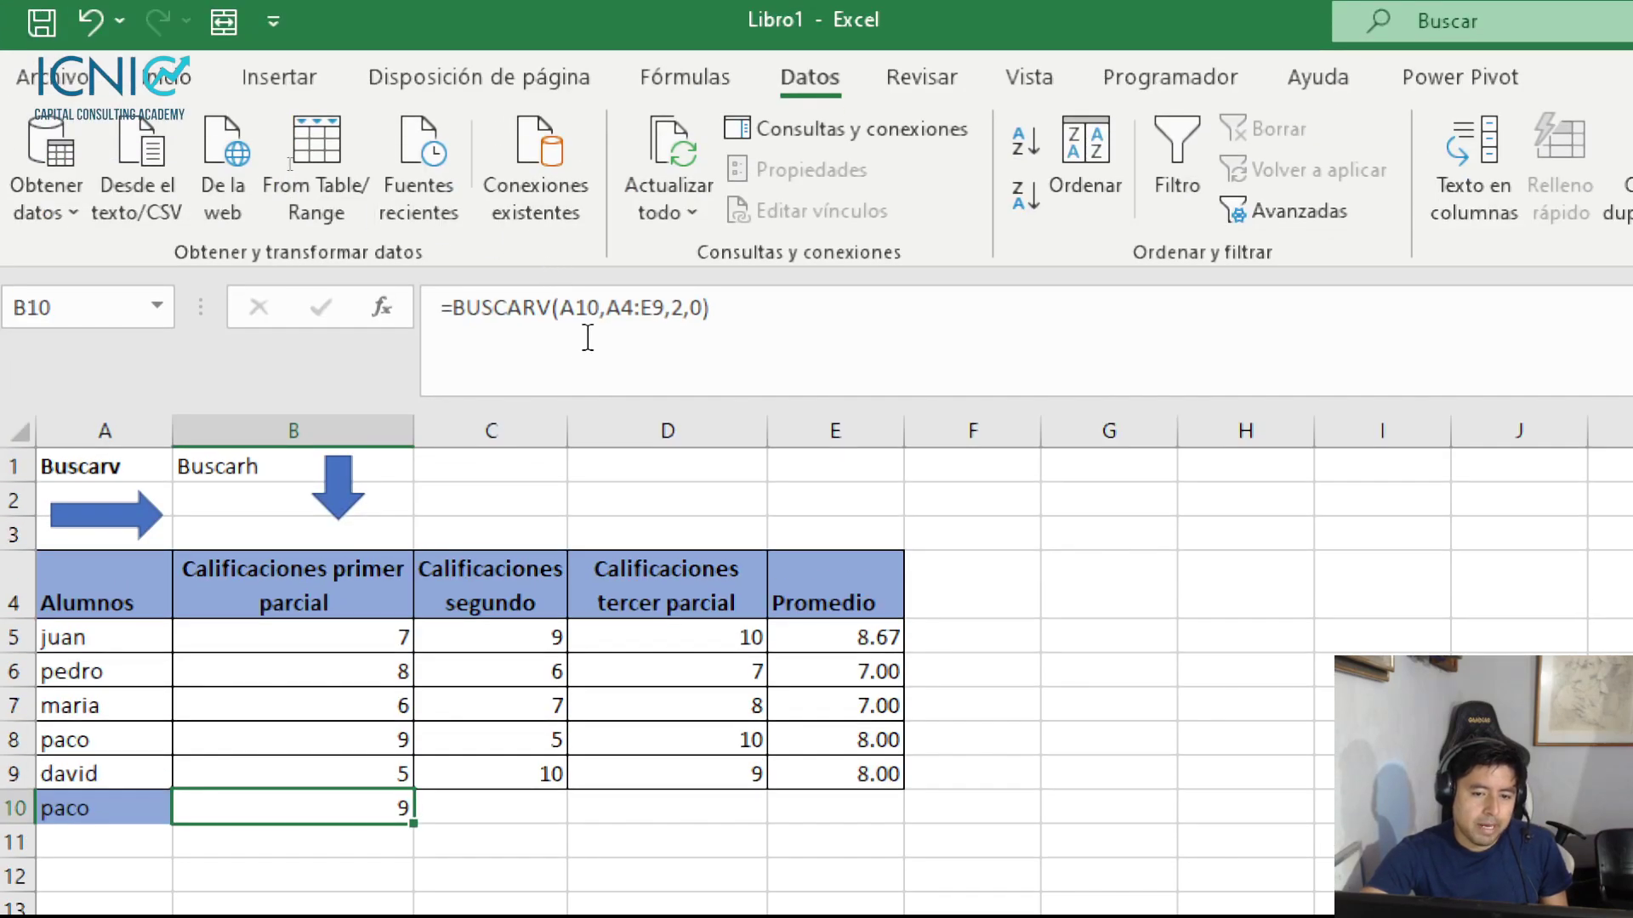
Make B10's lookup absolute: =BUSCARV($A$10,$A$4:$E$9,2,0)
click(577, 312)
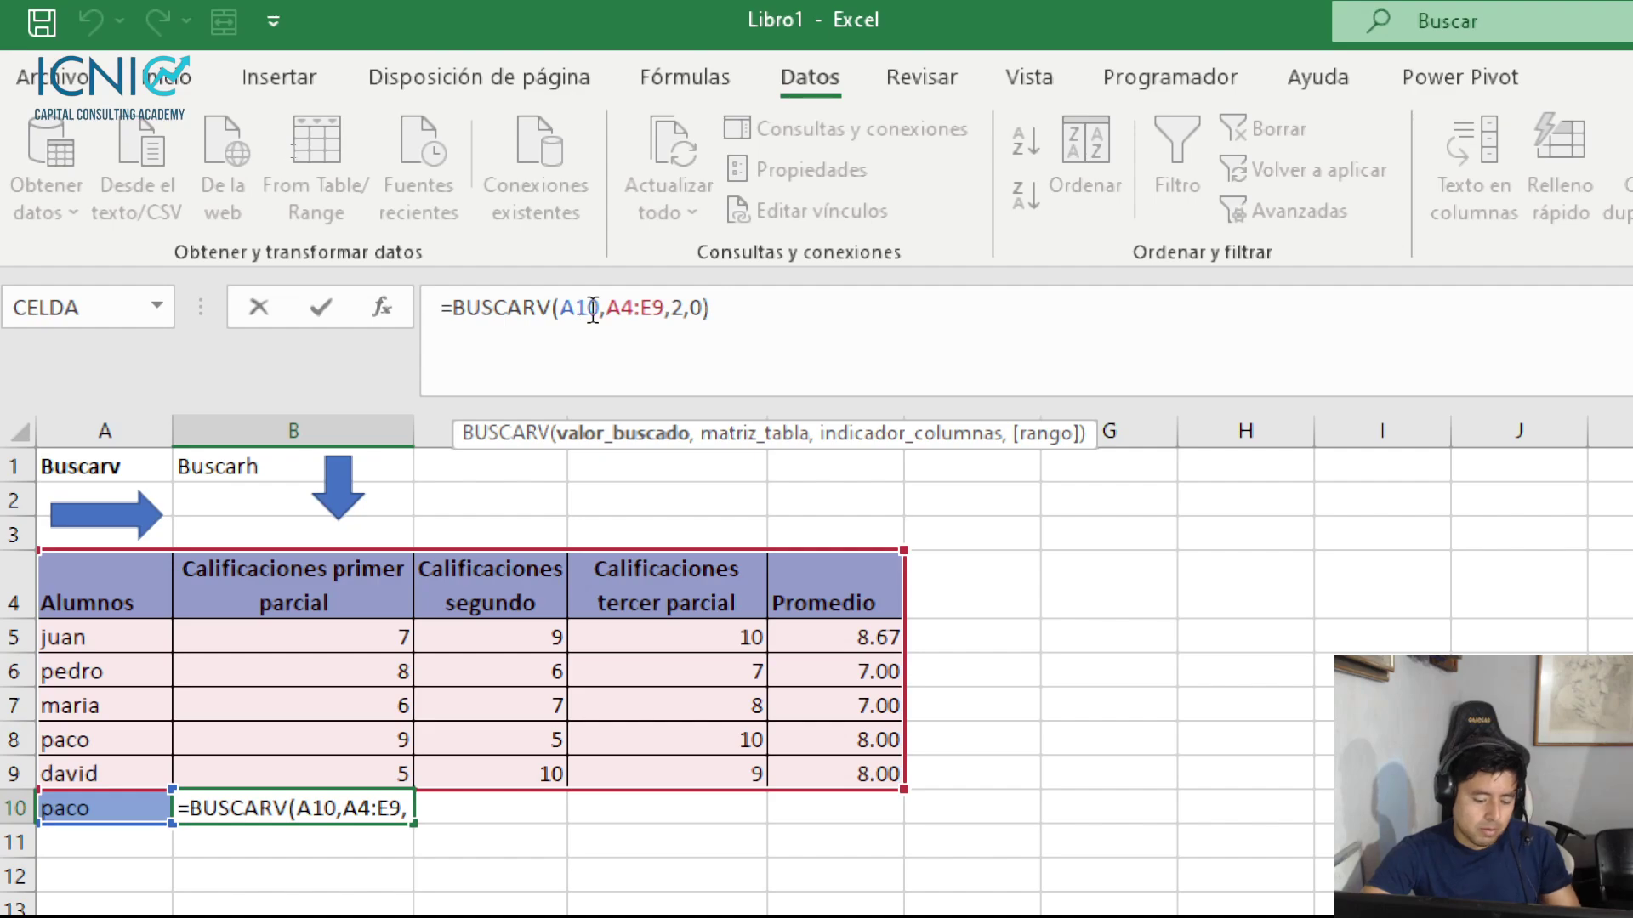
key(F4)
click(804, 315)
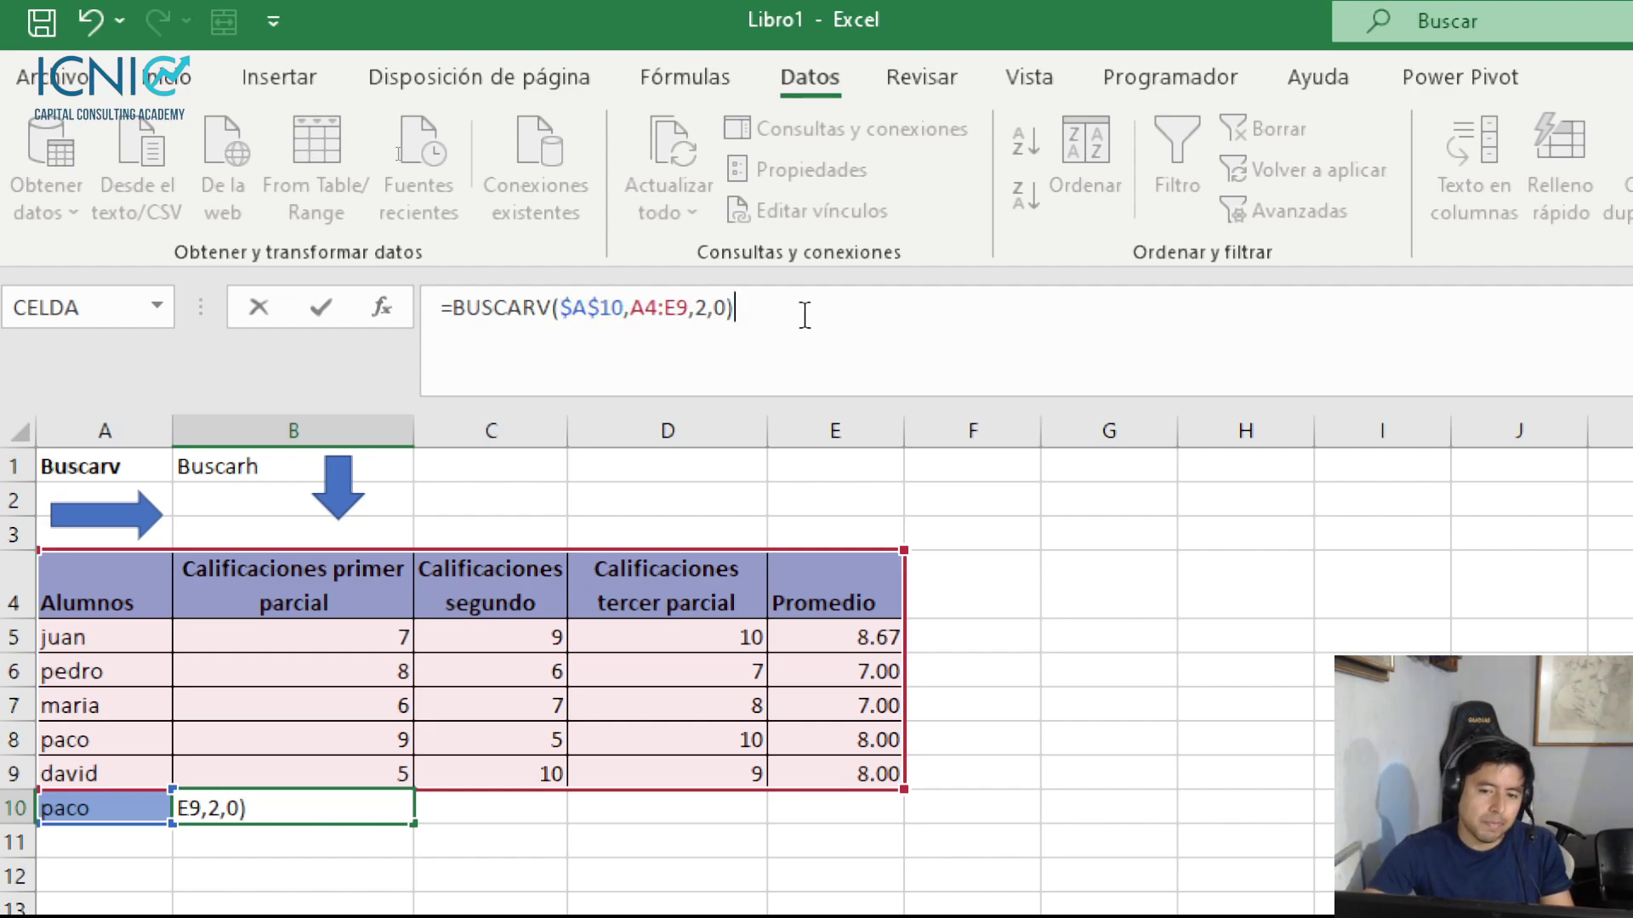
key(Return)
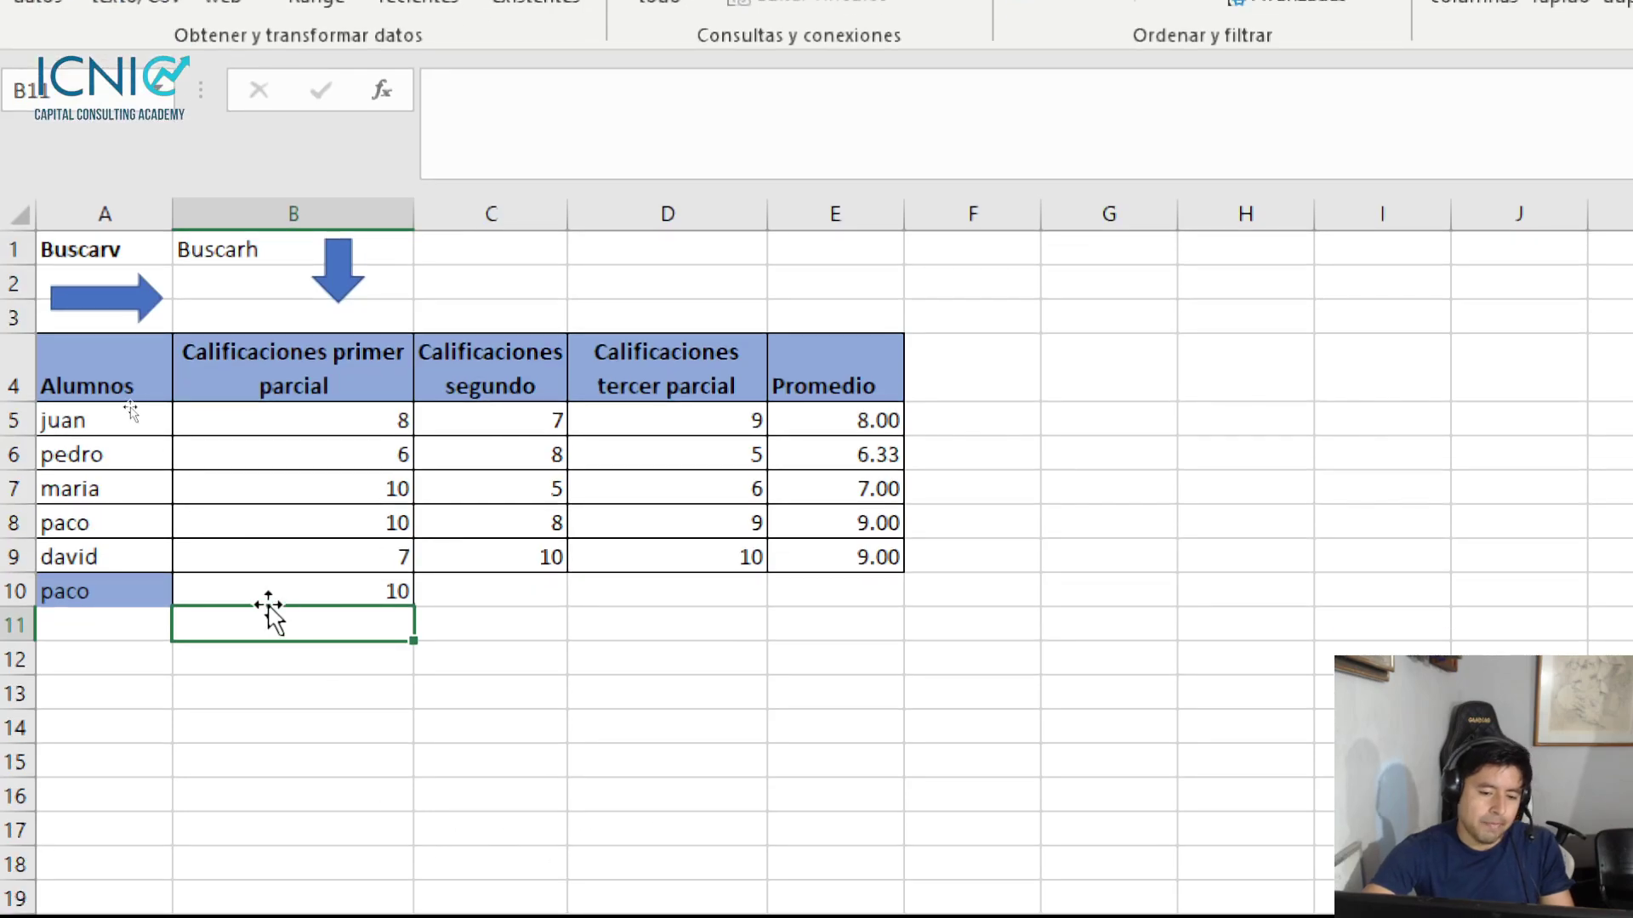
click(339, 590)
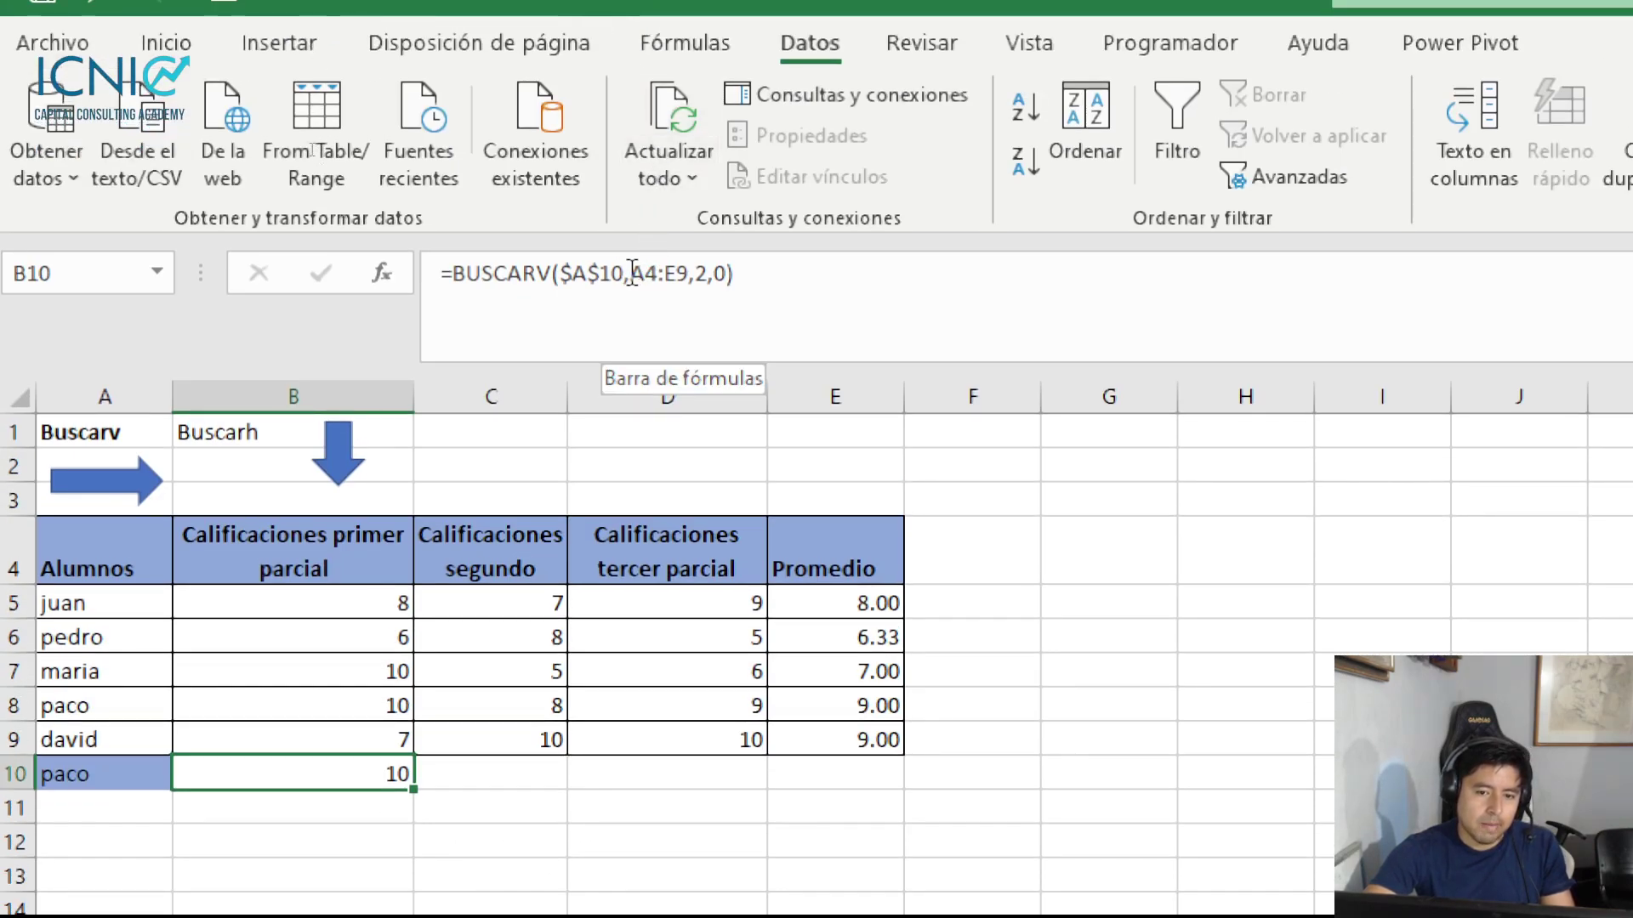
drag(633, 274, 690, 274)
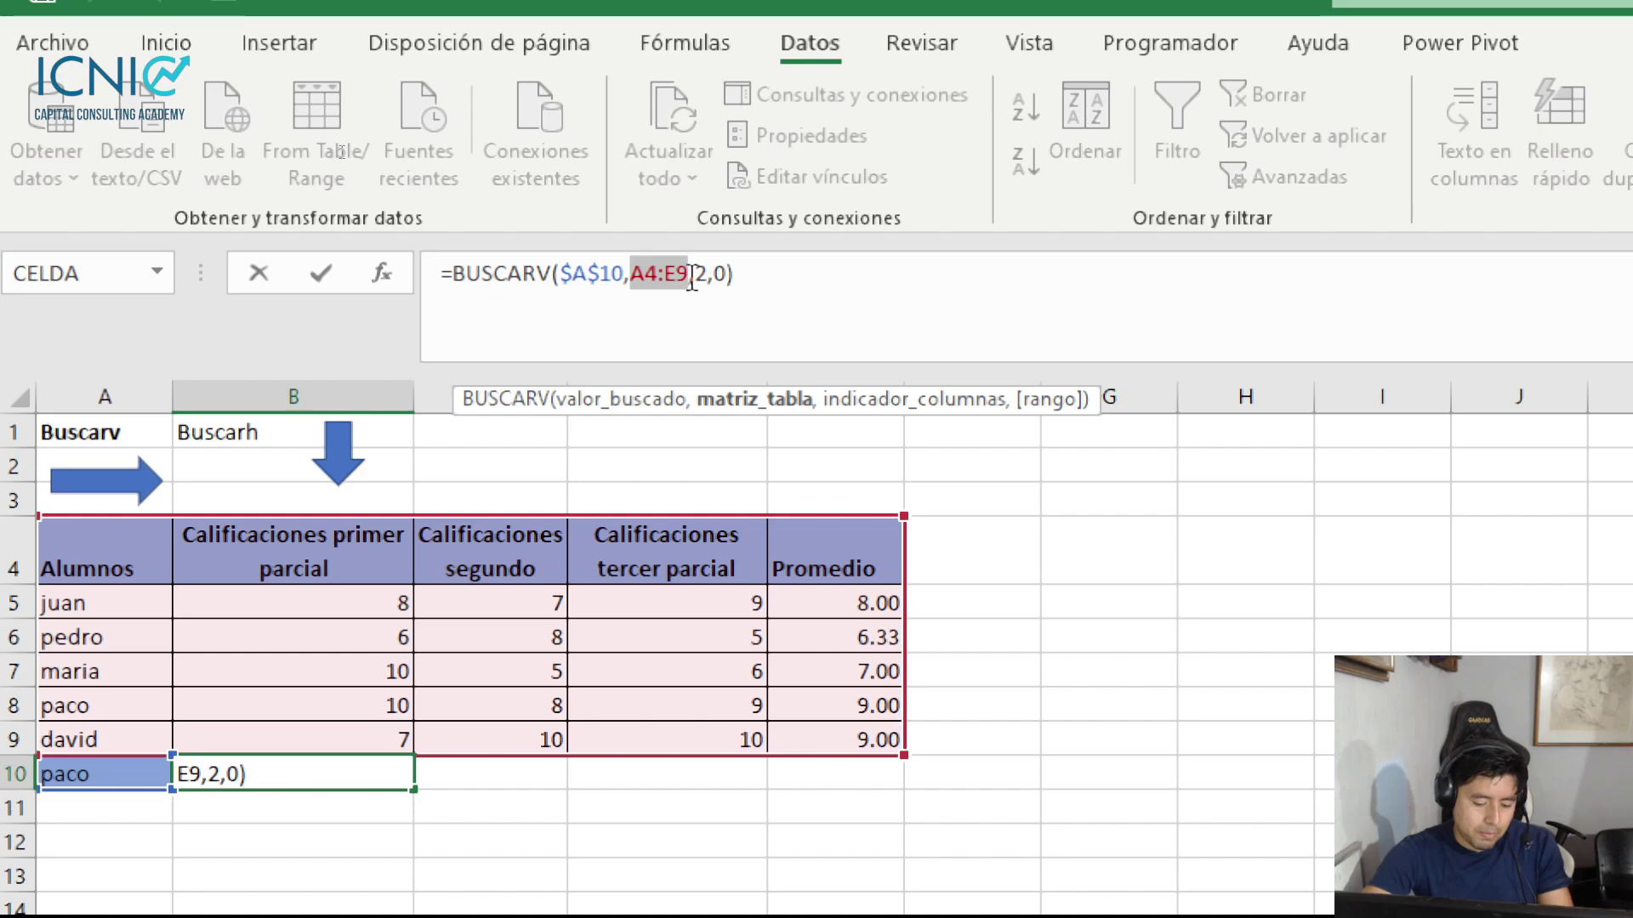
key(F4)
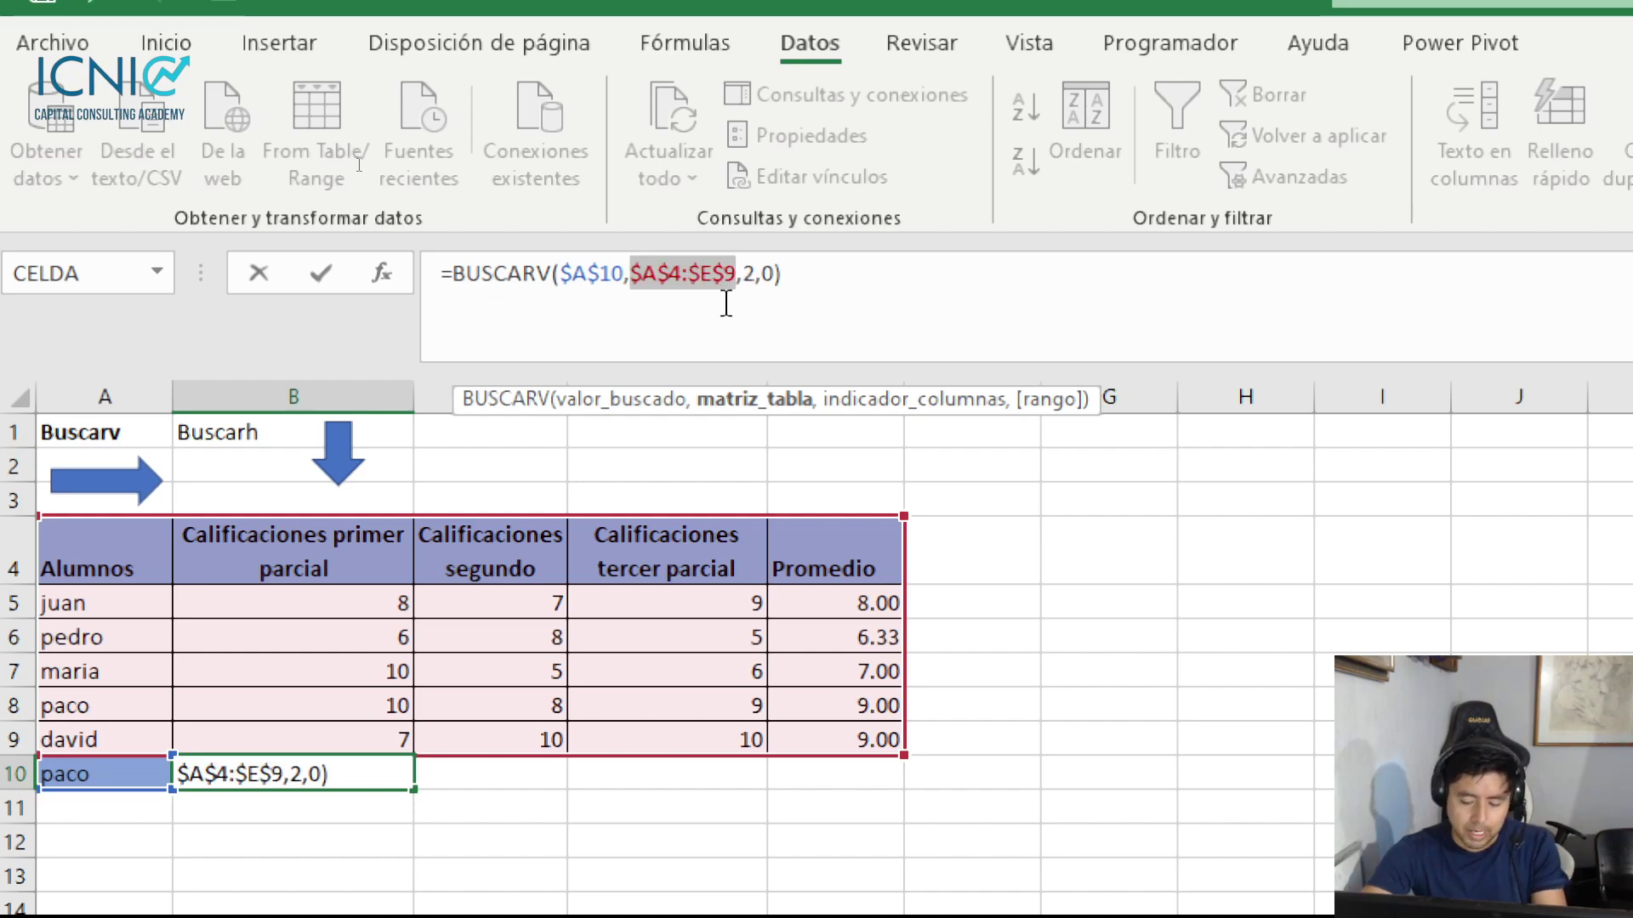
key(Return)
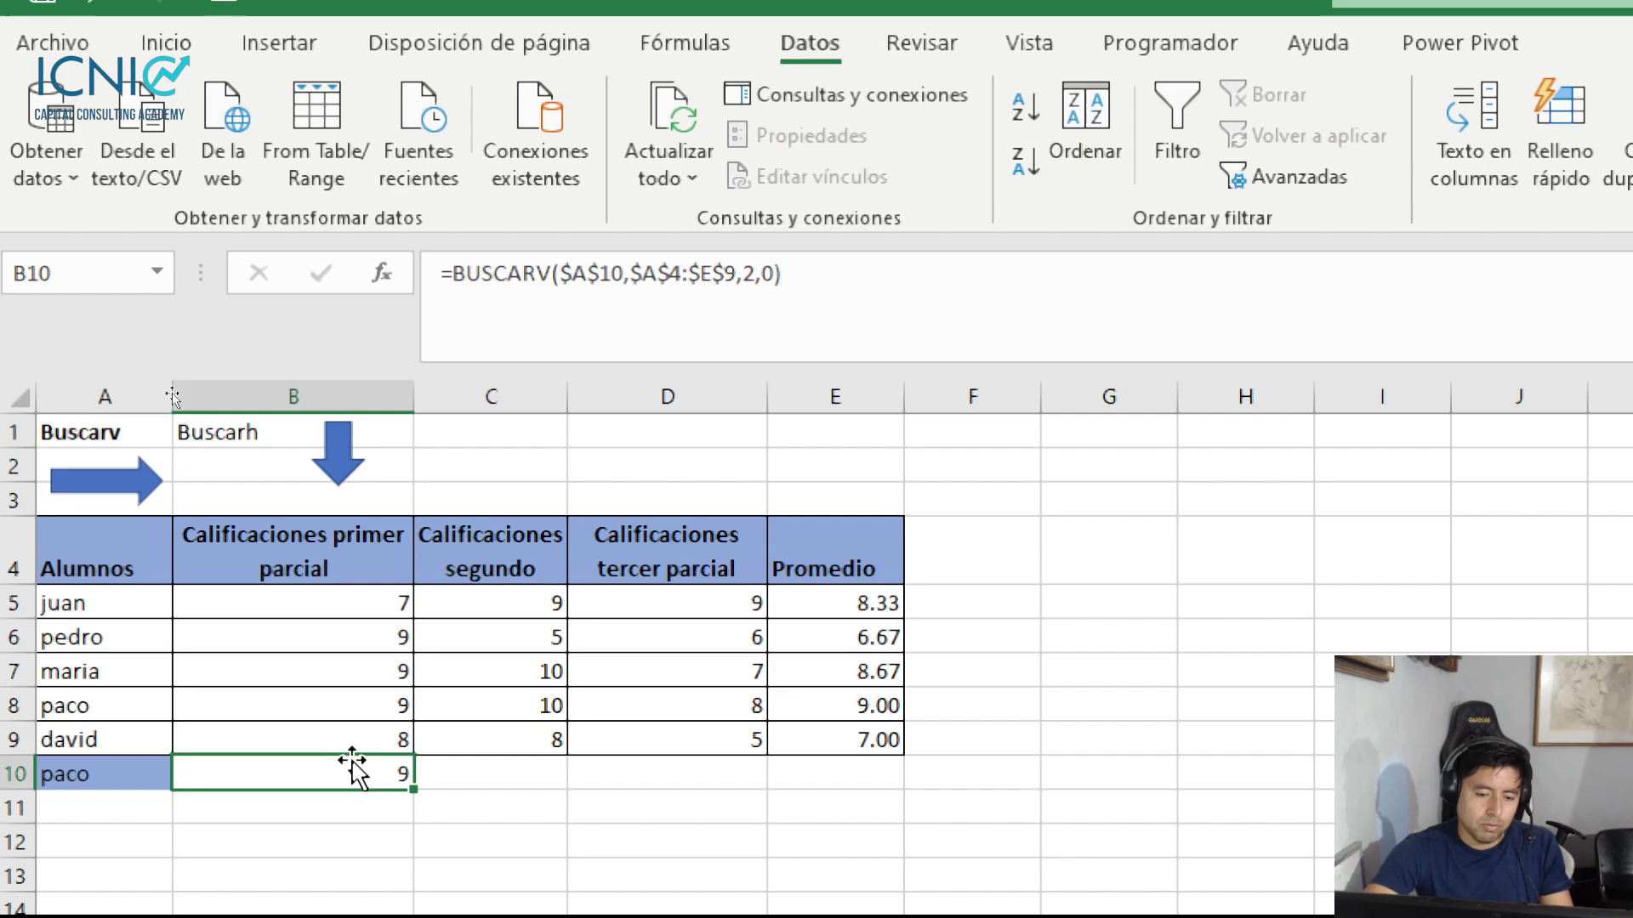
click(348, 770)
Copy B10's lookup formula across C10:E10
drag(418, 796, 872, 777)
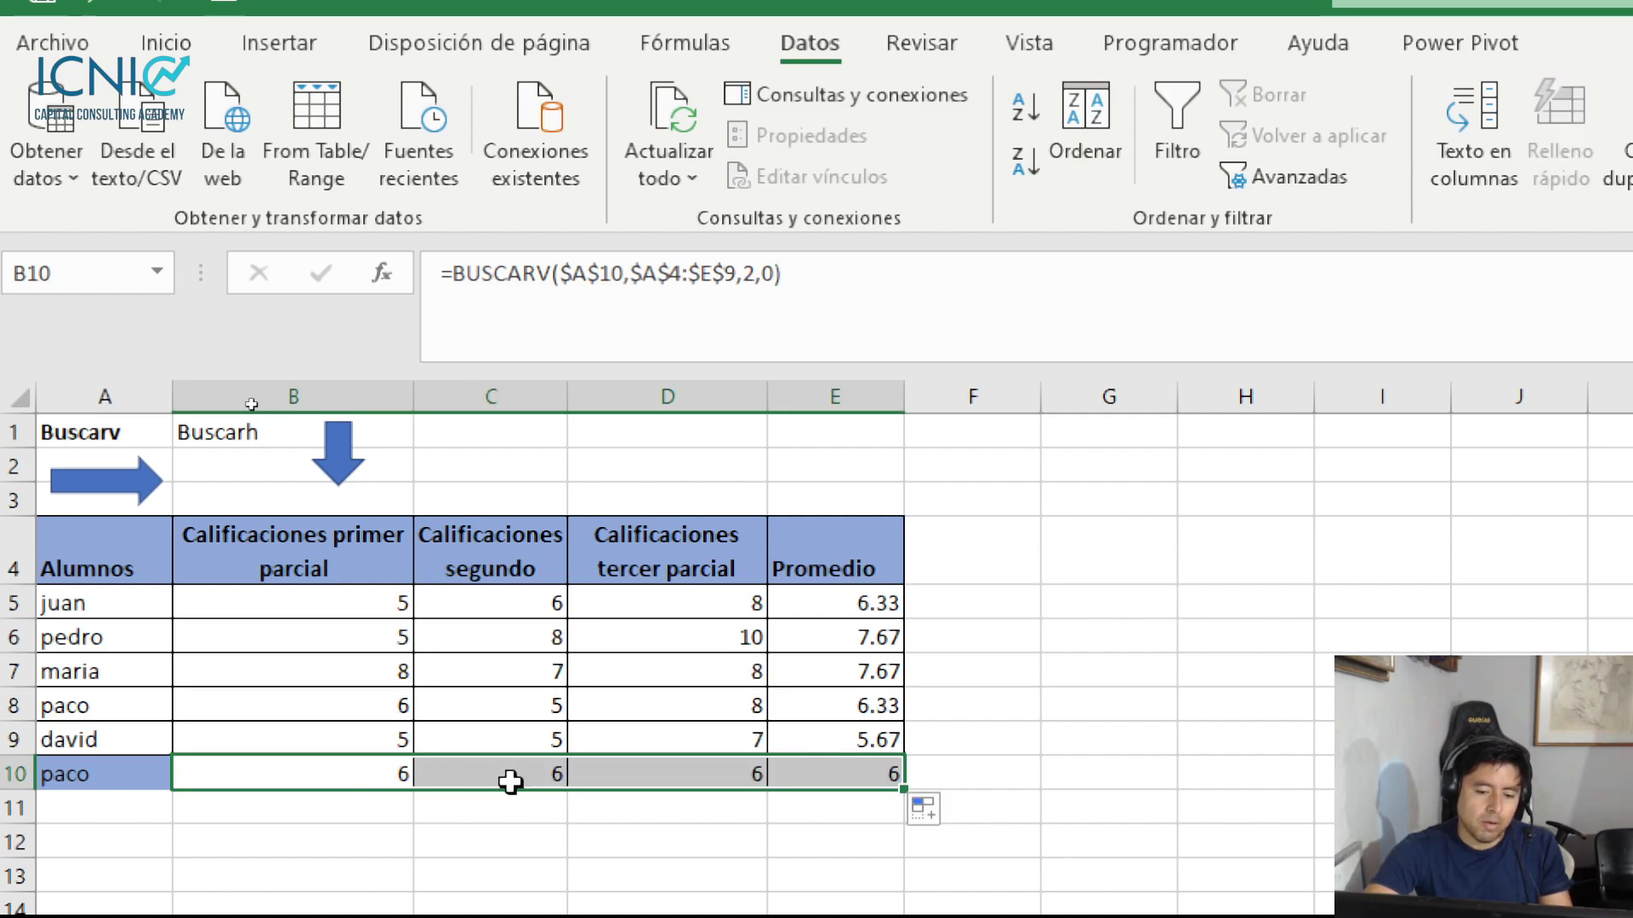
key(F2)
key(Escape)
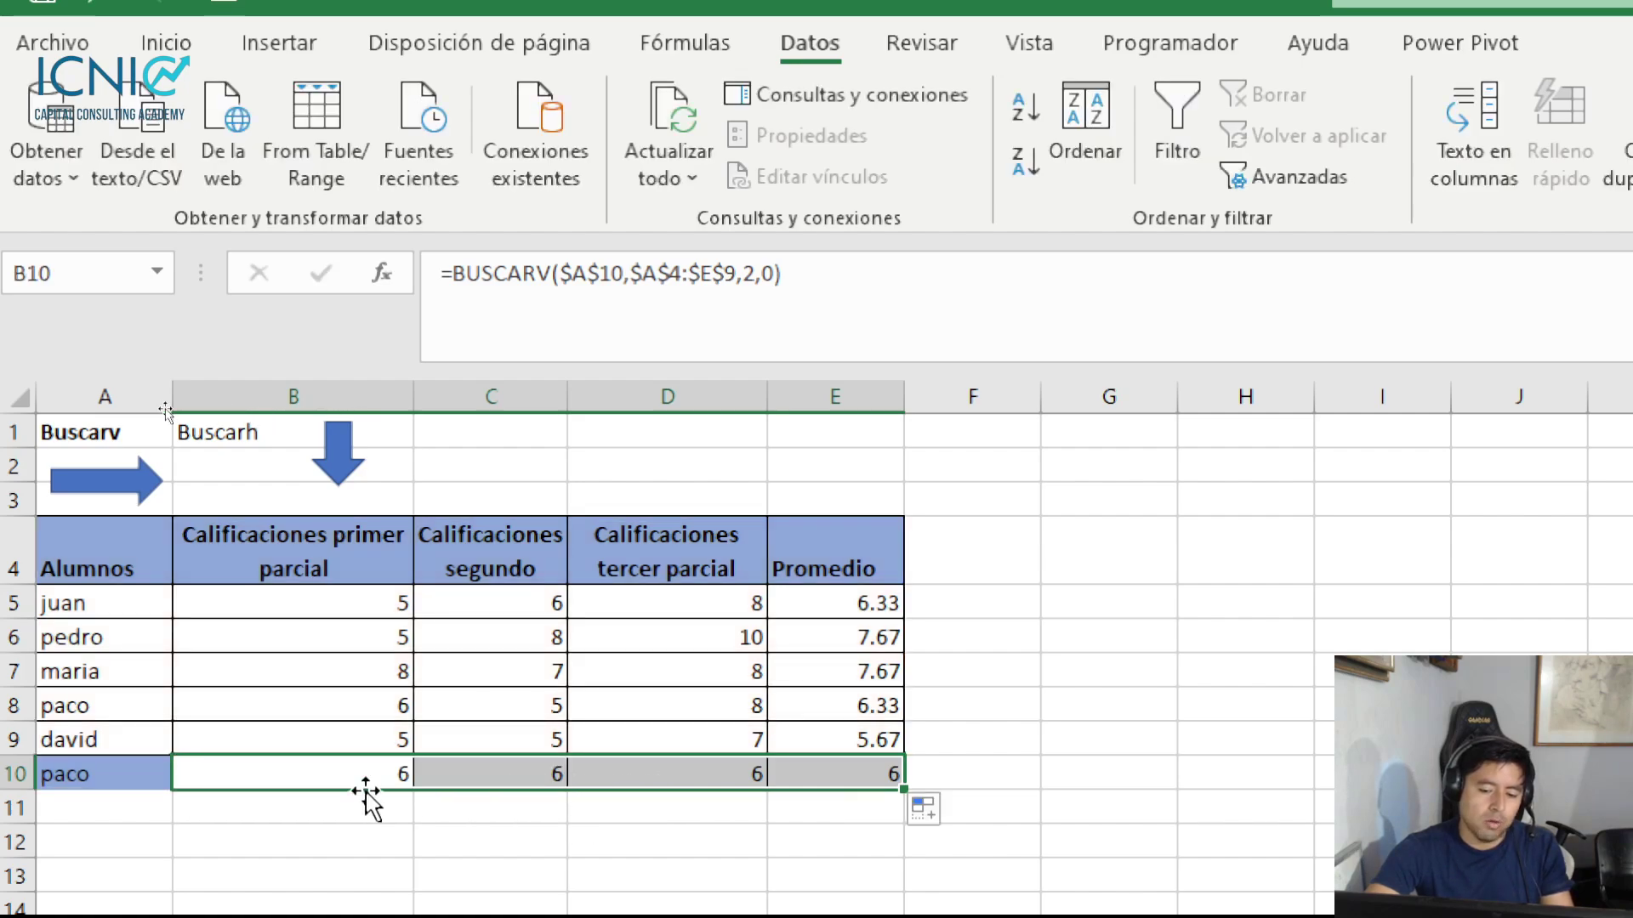
Switch the student in A10's drop-down to juan, then to maria
click(101, 776)
click(188, 774)
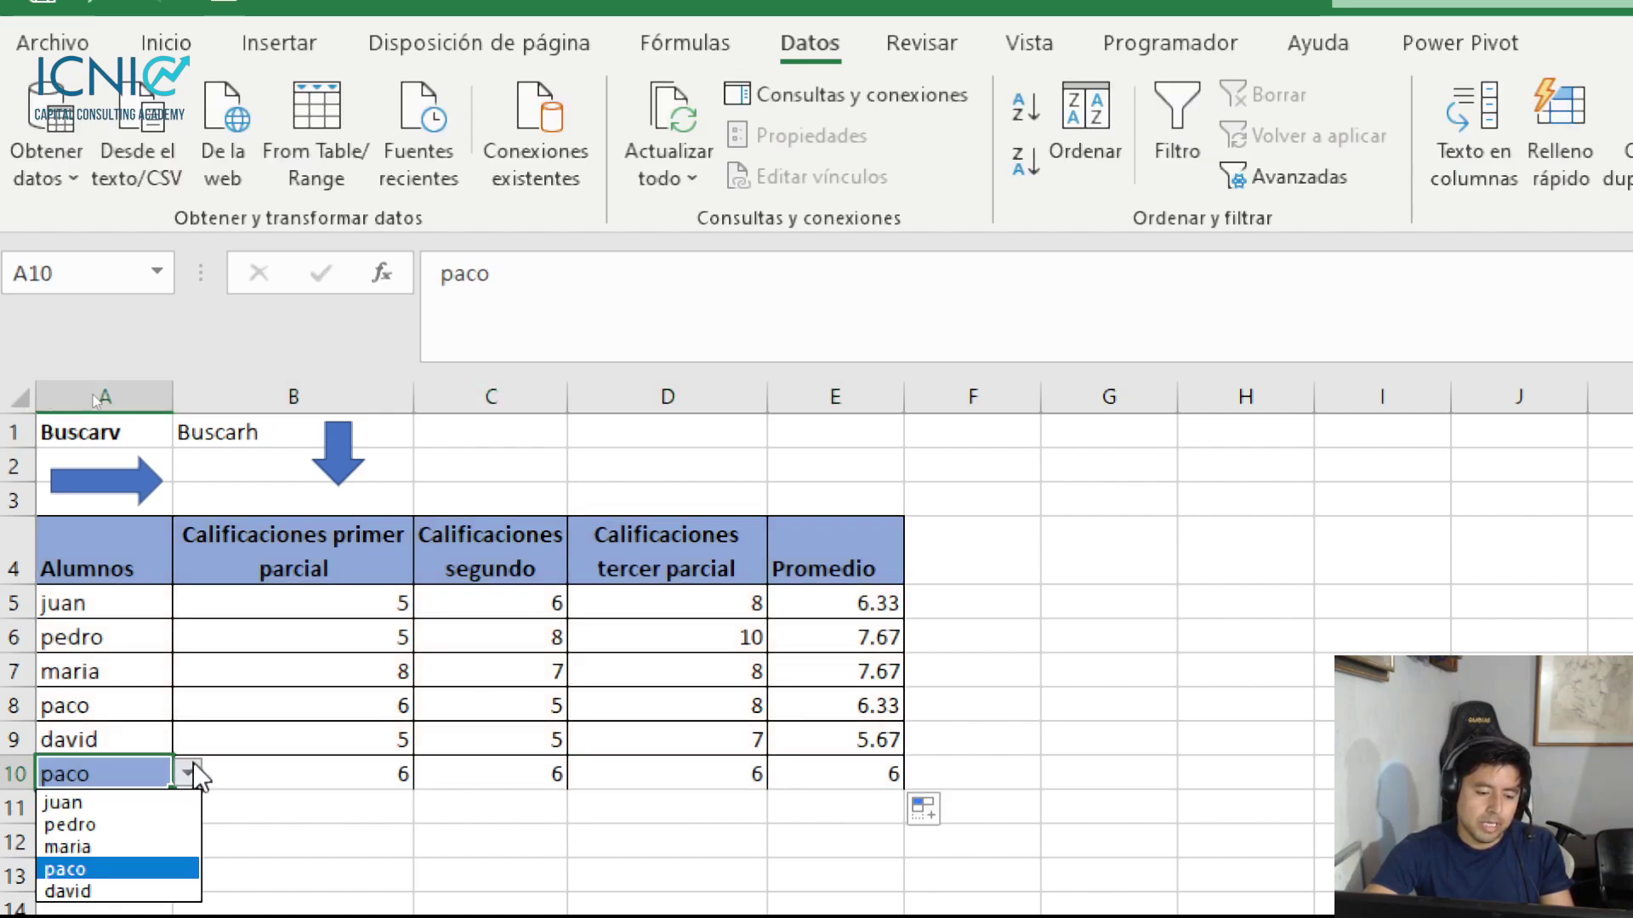
click(102, 800)
click(332, 770)
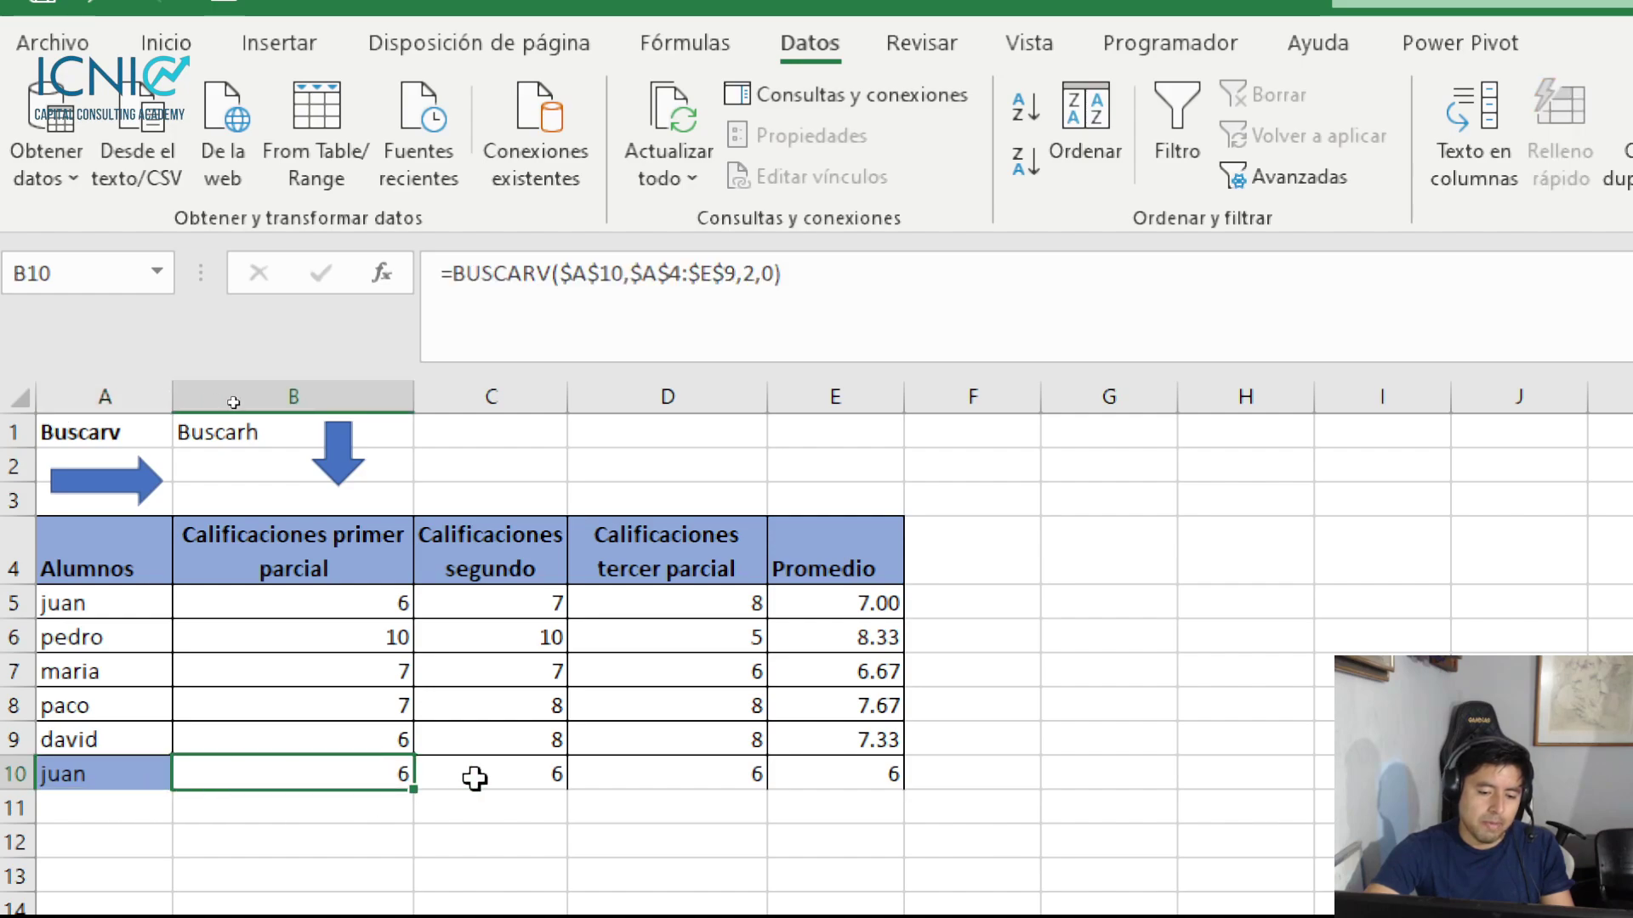
click(146, 777)
click(188, 773)
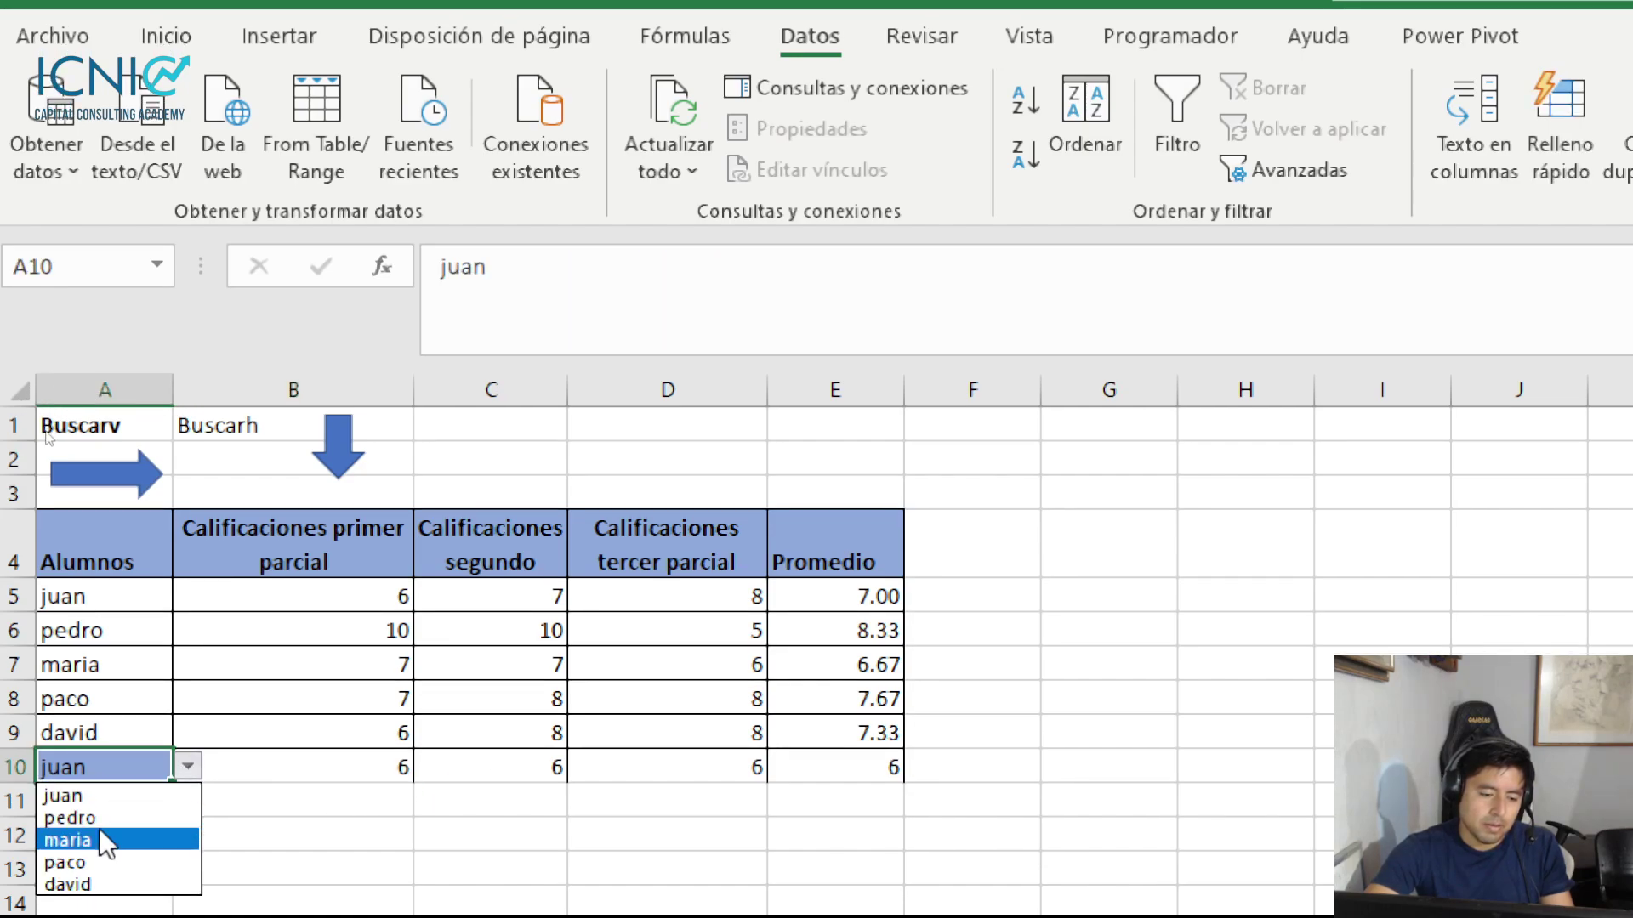
click(102, 835)
click(553, 778)
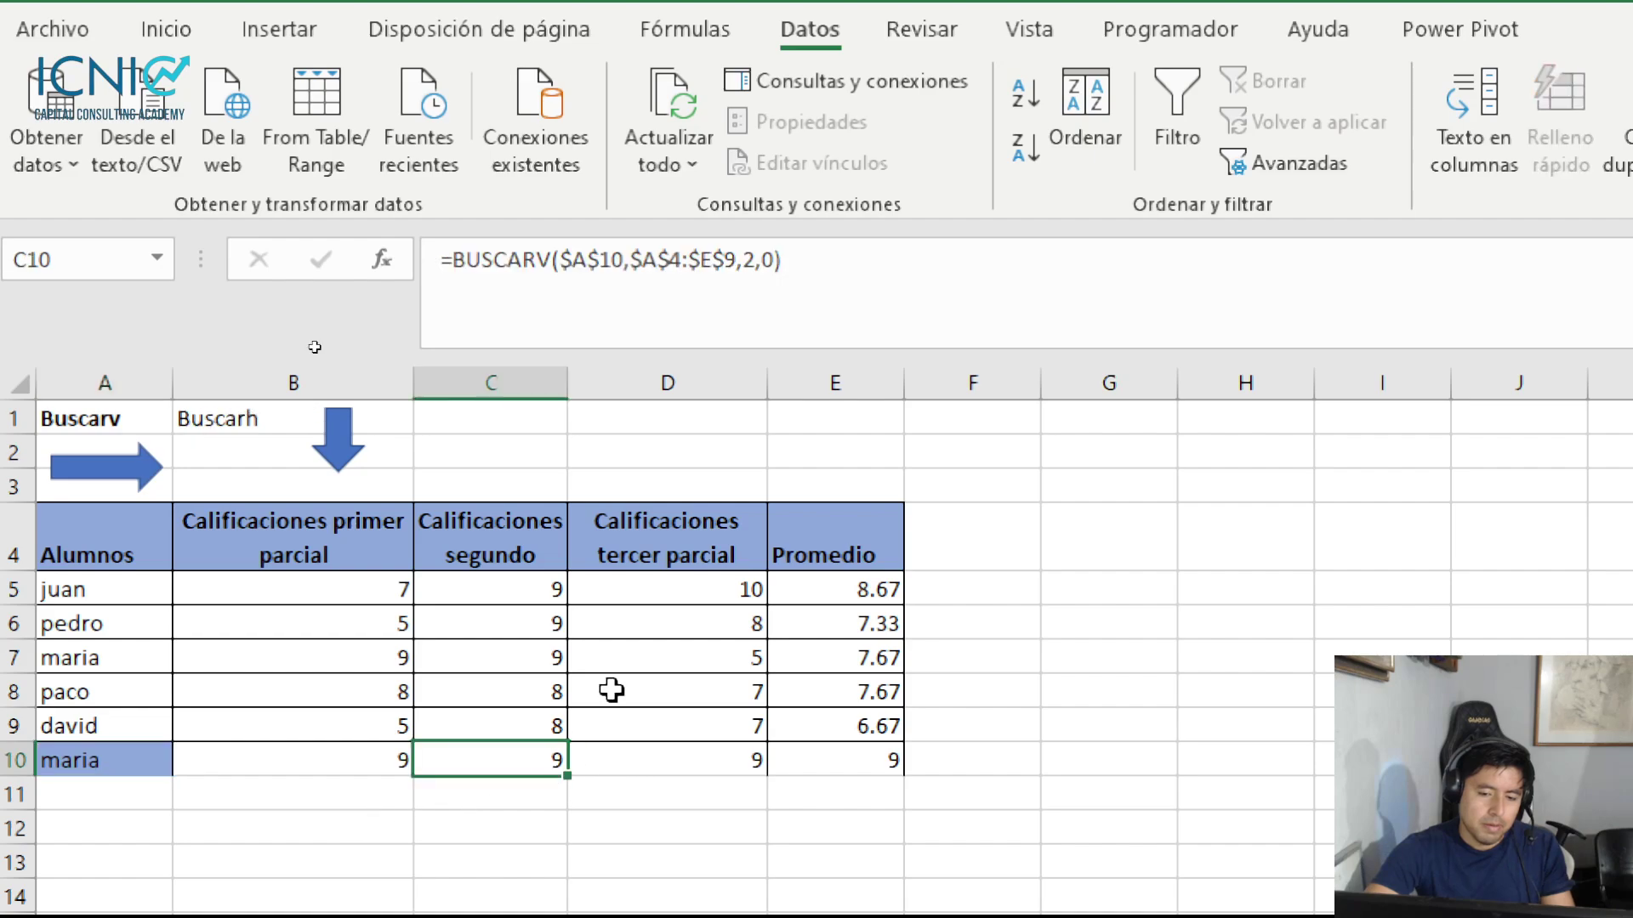
click(752, 262)
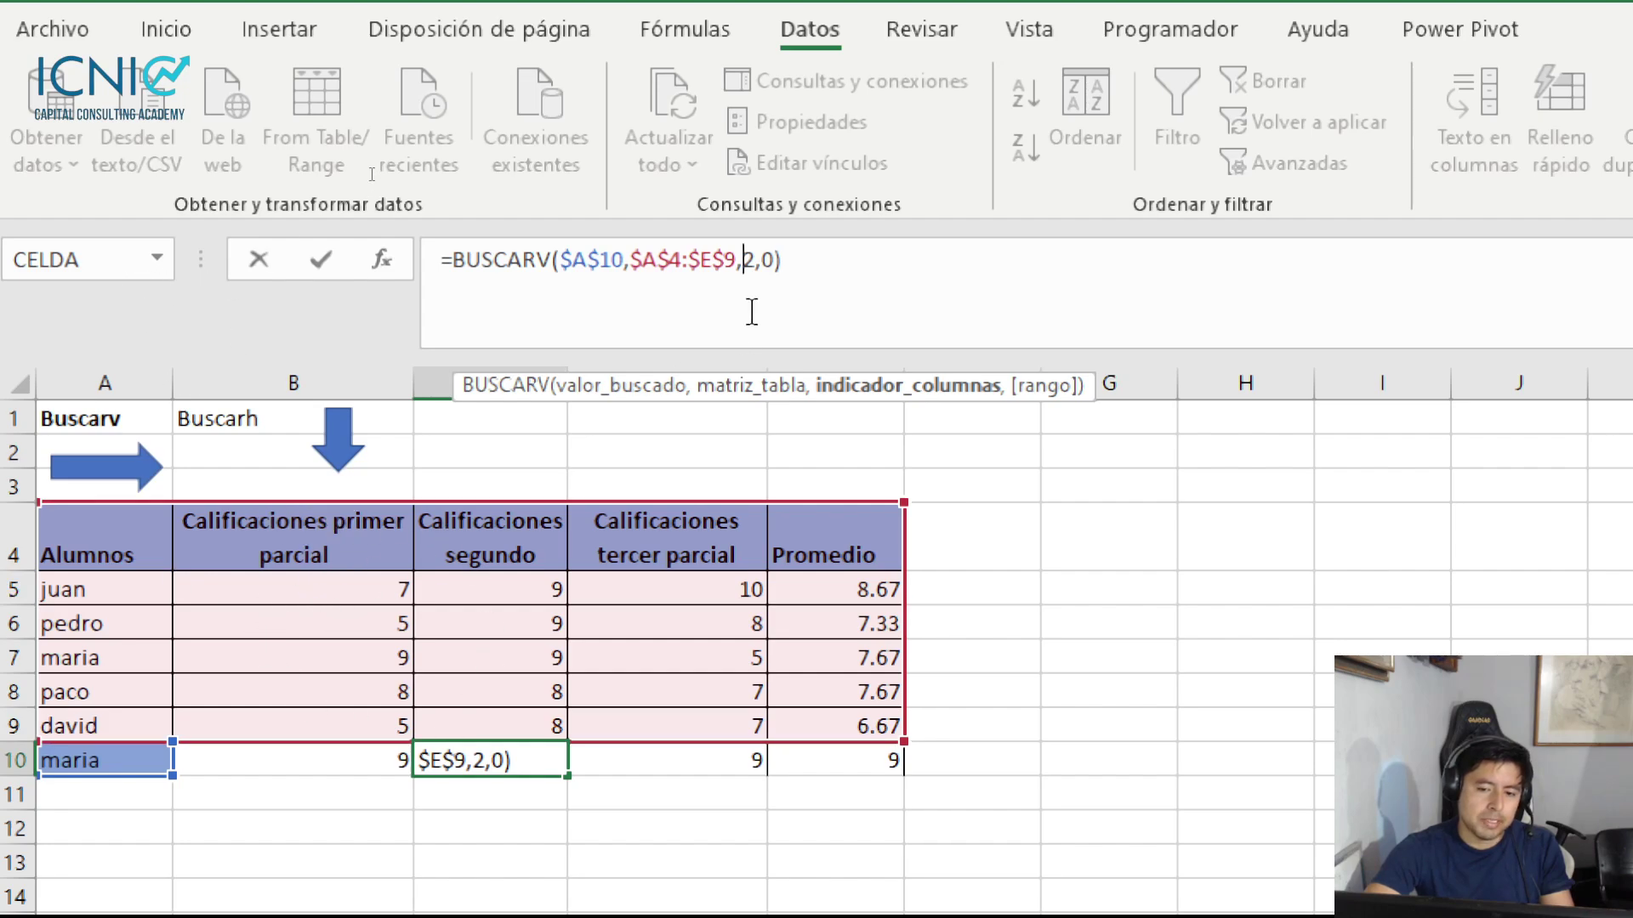
Change the column index in C10, D10 and E10 from 2 to 3, 4 and 5
key(BackSpace)
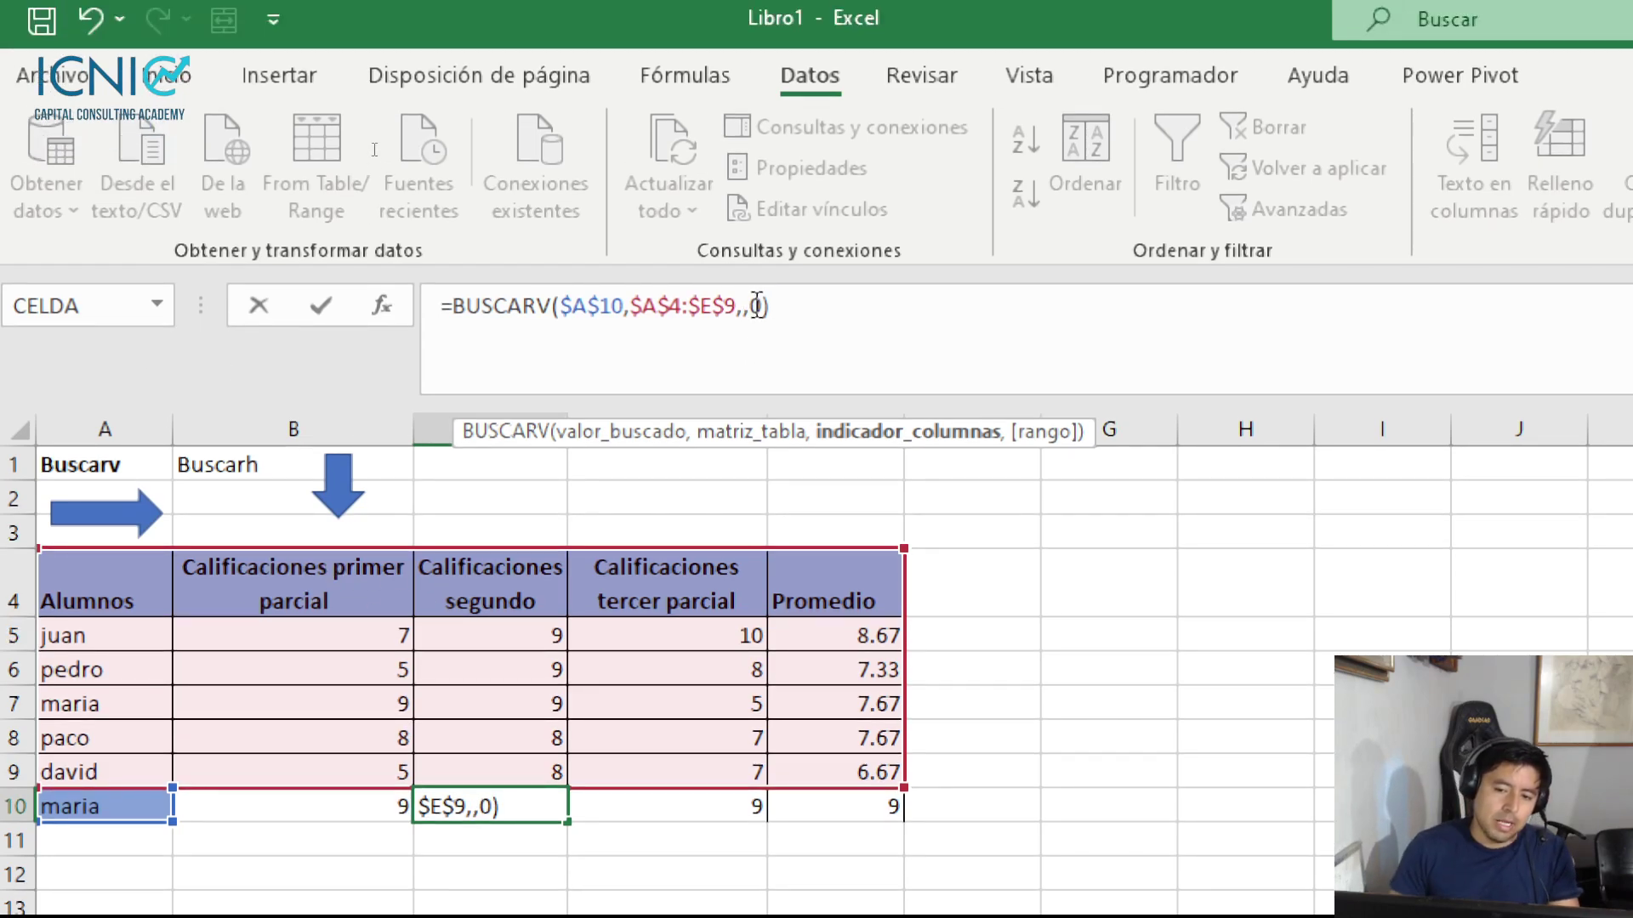
text(3)
key(Return)
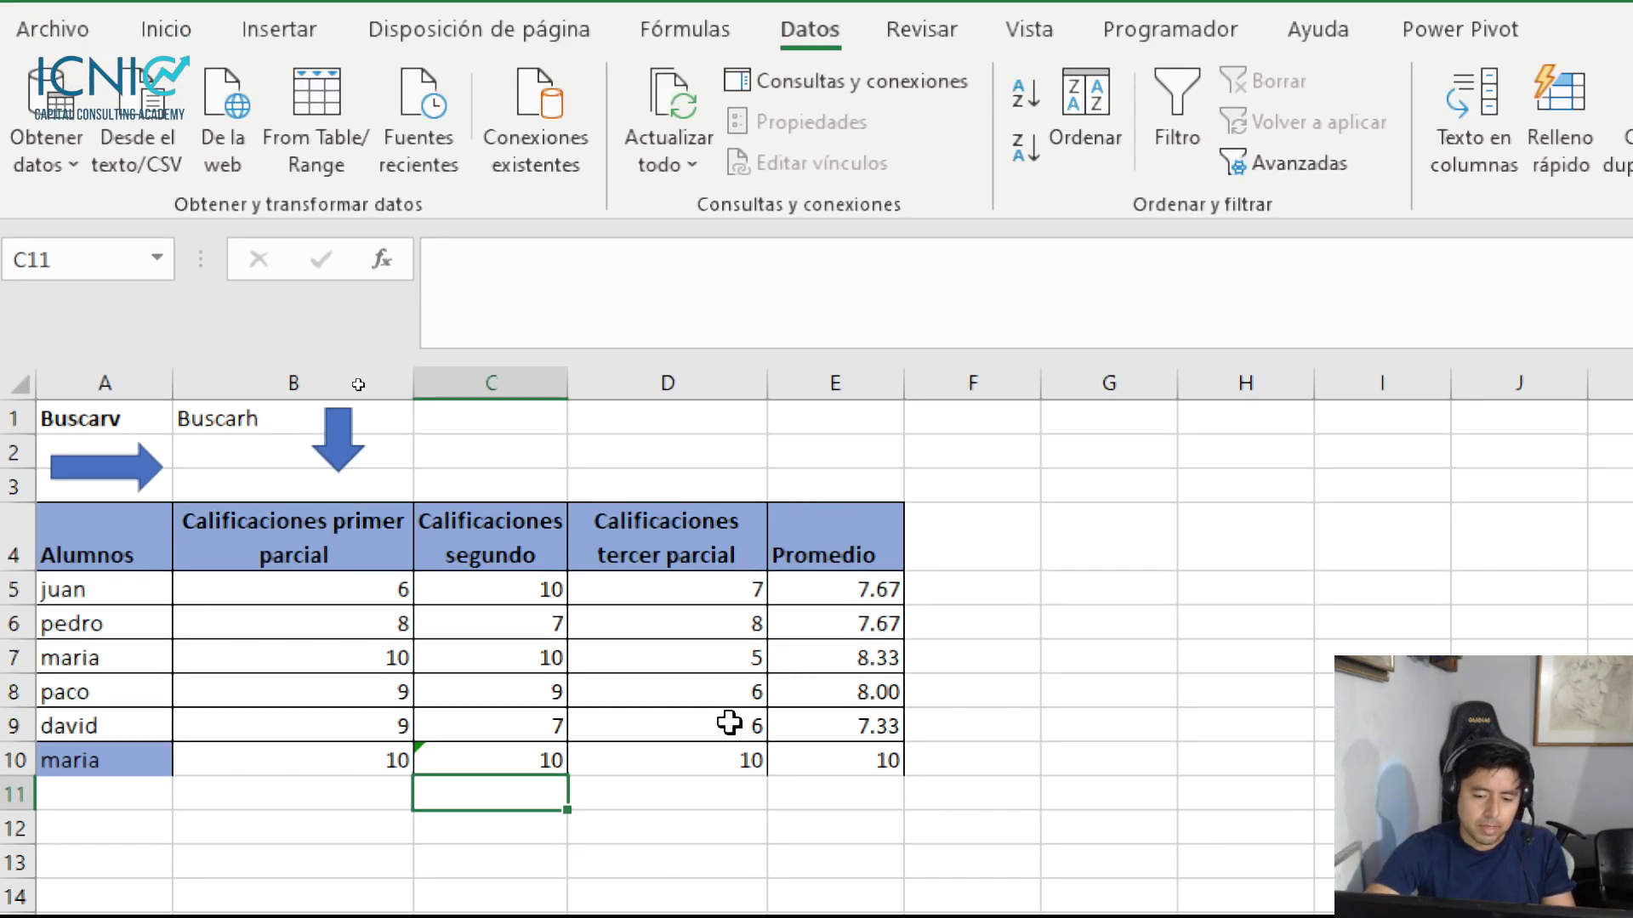
click(698, 752)
click(746, 287)
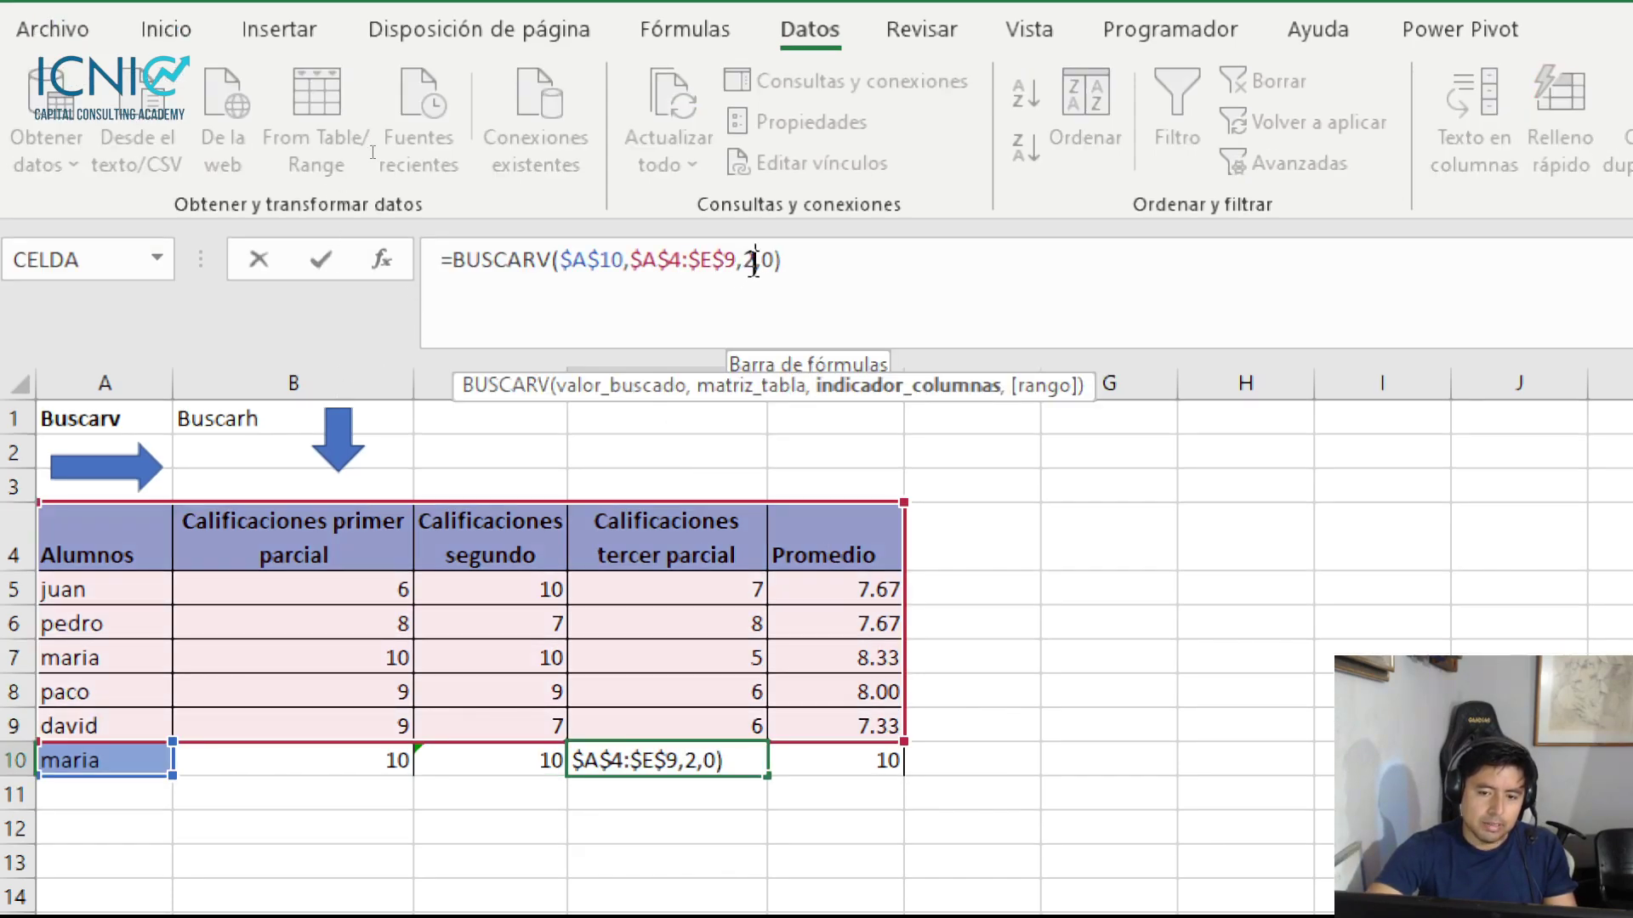
key(BackSpace)
text(4)
key(Return)
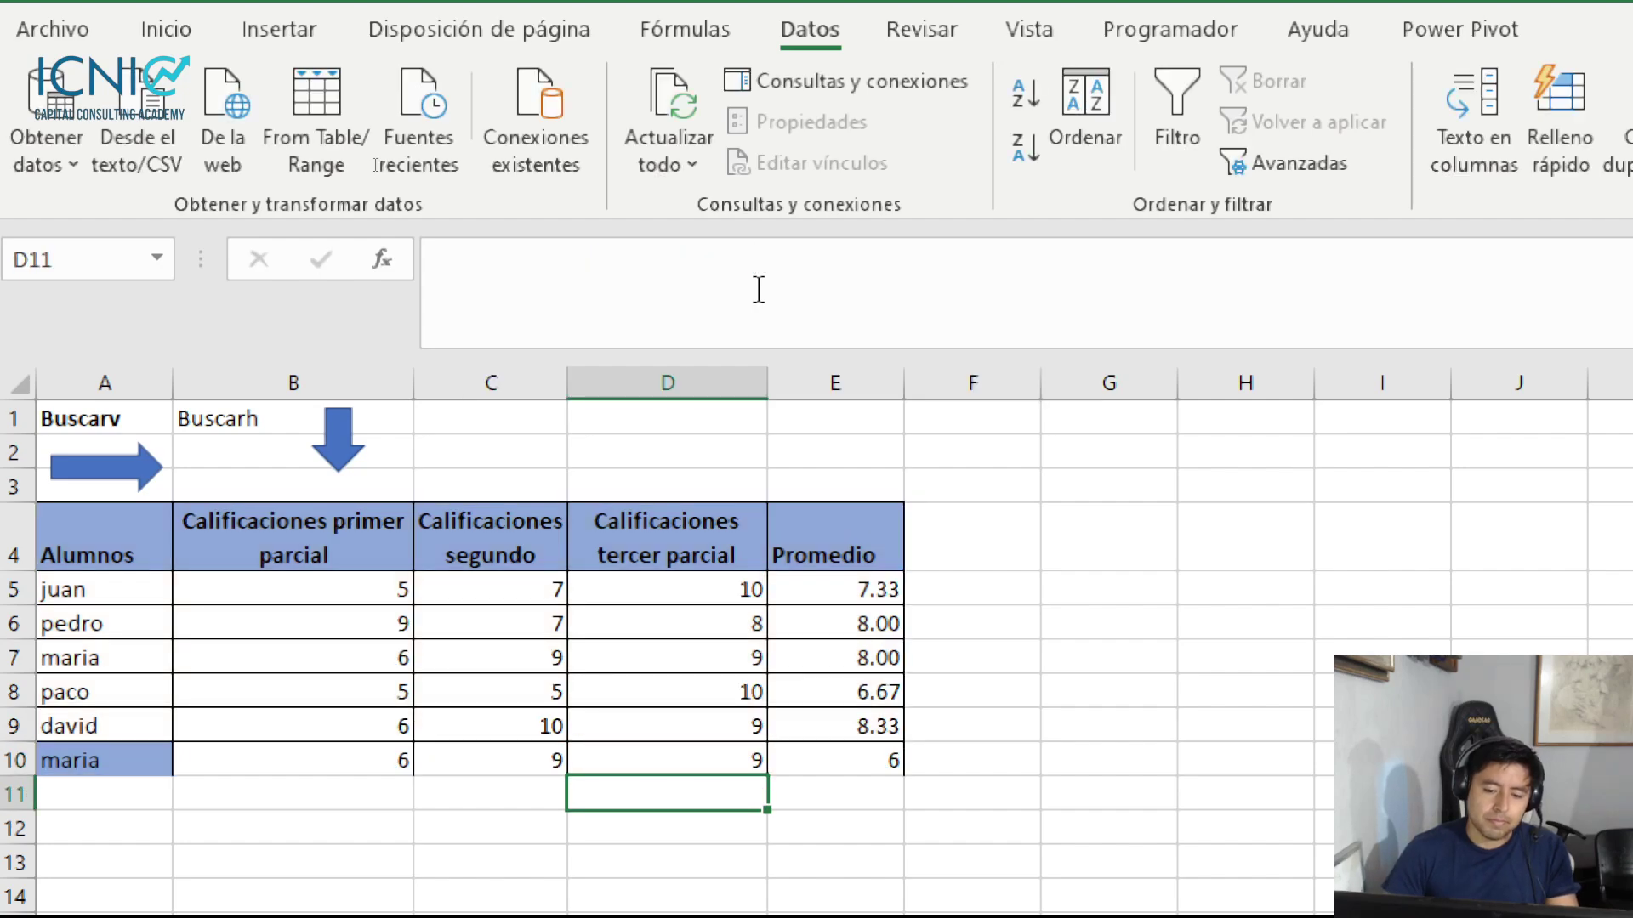
click(823, 804)
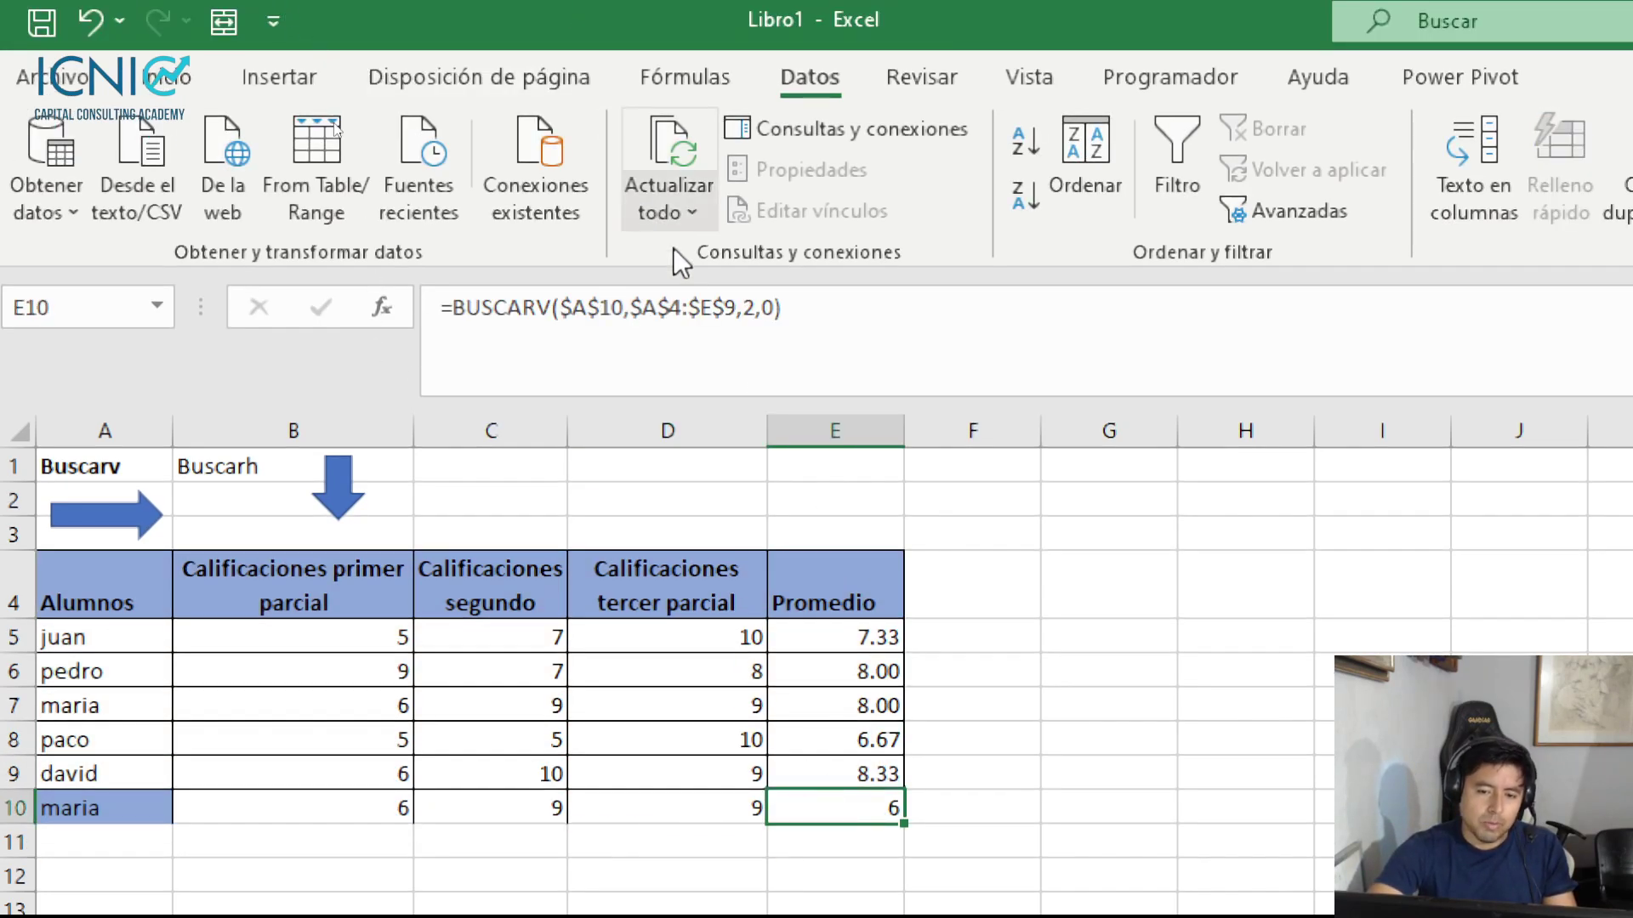
click(758, 308)
key(BackSpace)
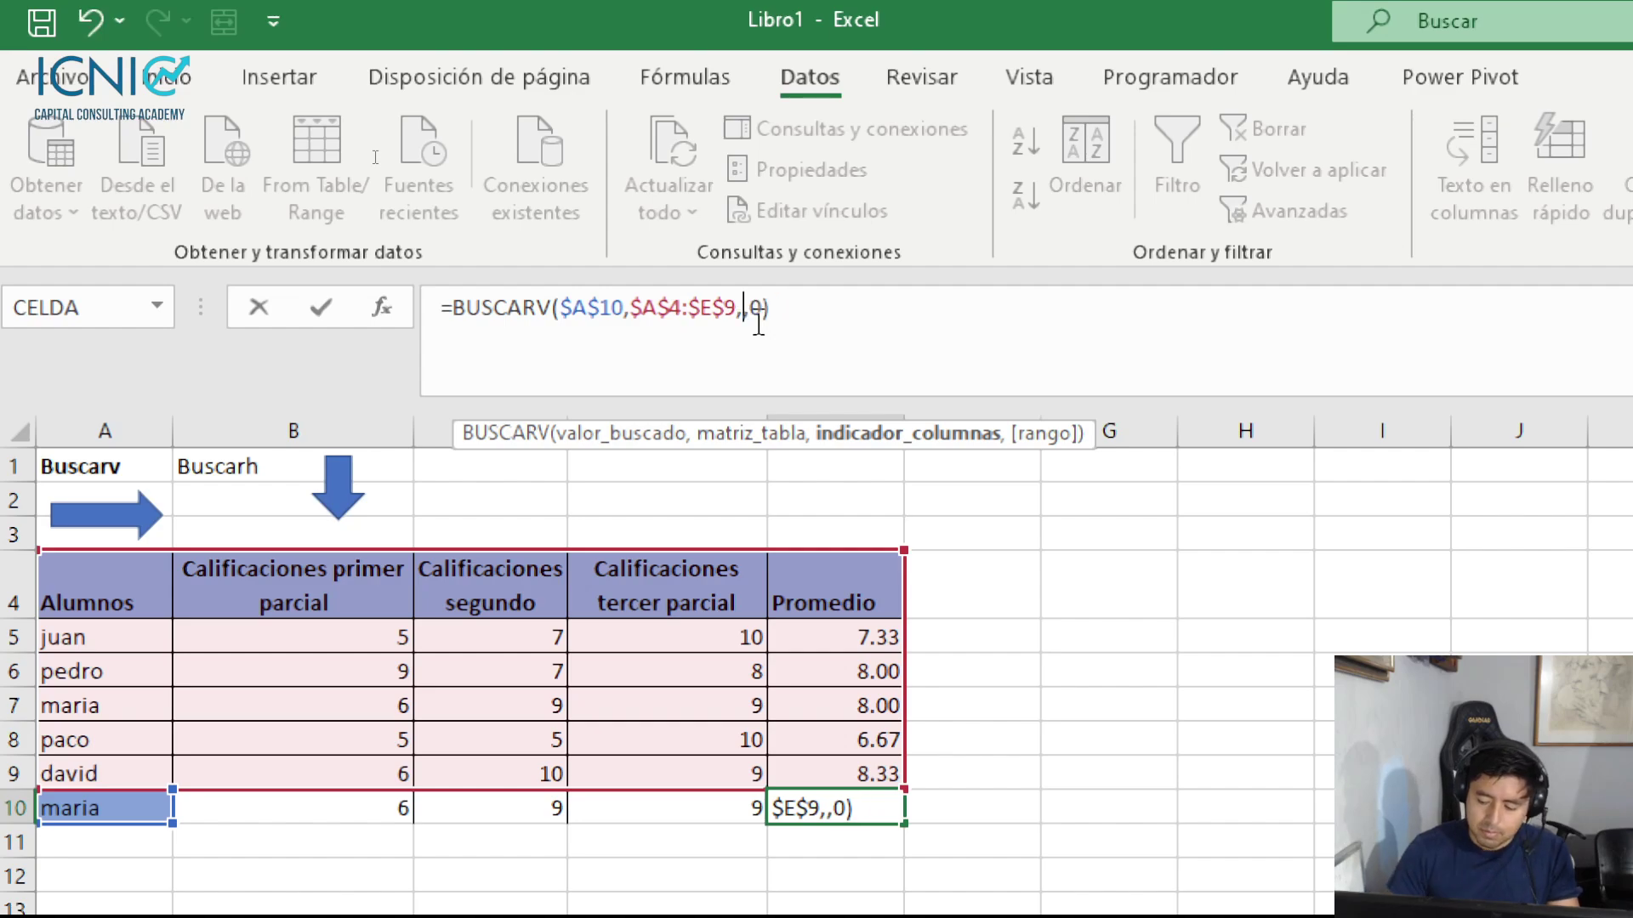
text(5)
key(Return)
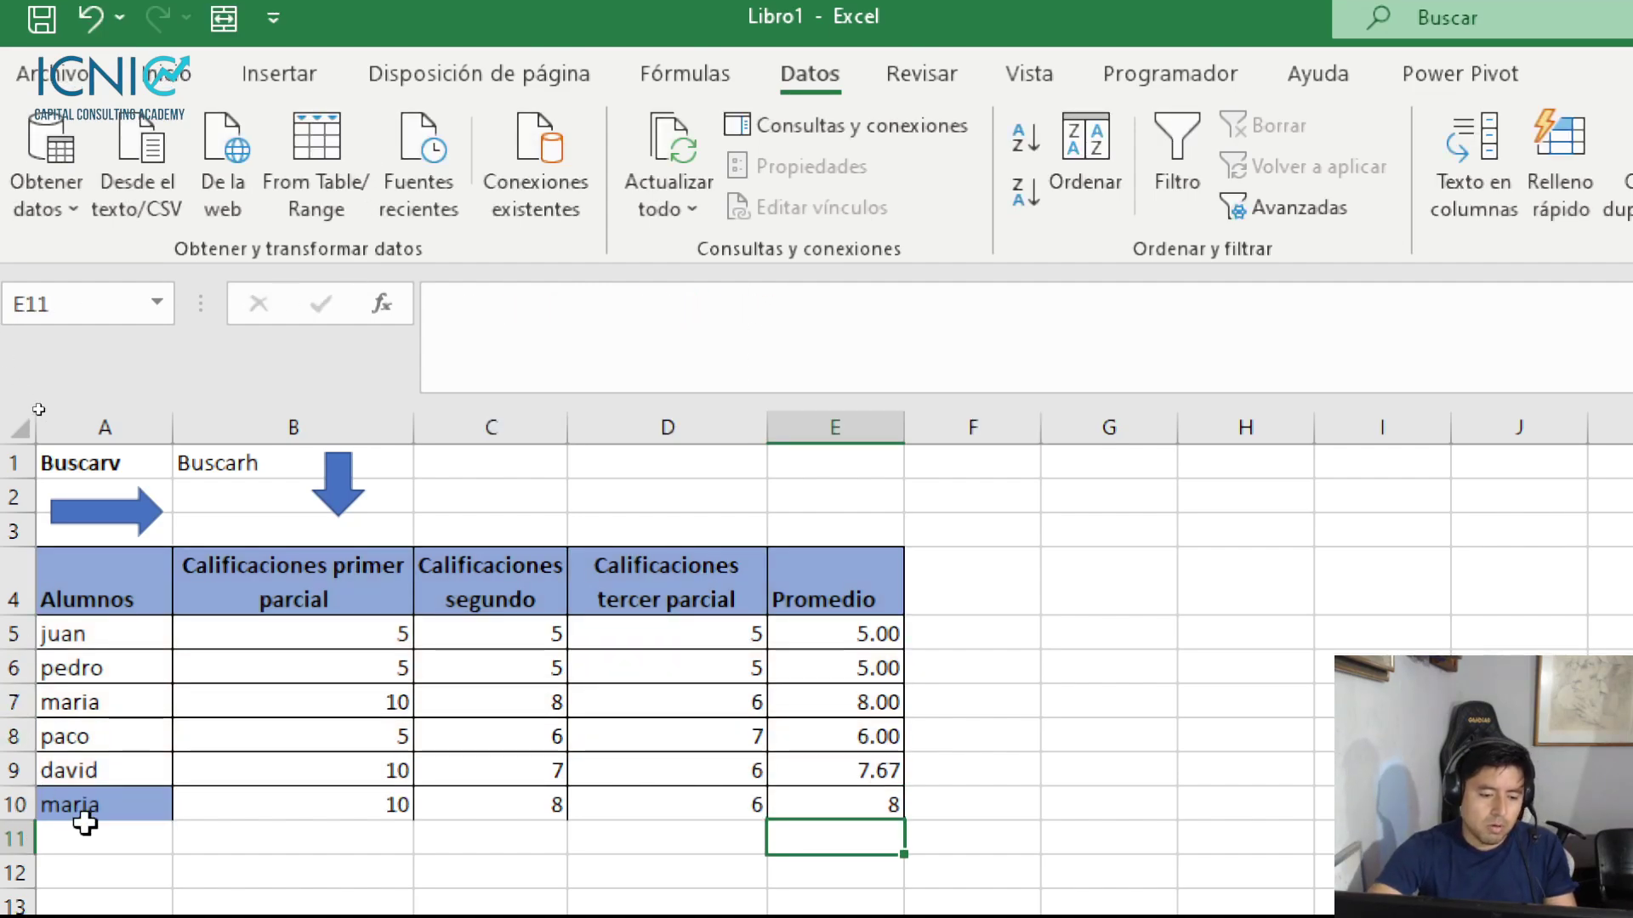
click(89, 808)
Fill B10:E10 with gold and move the blue arrow below row 10
drag(225, 808, 825, 800)
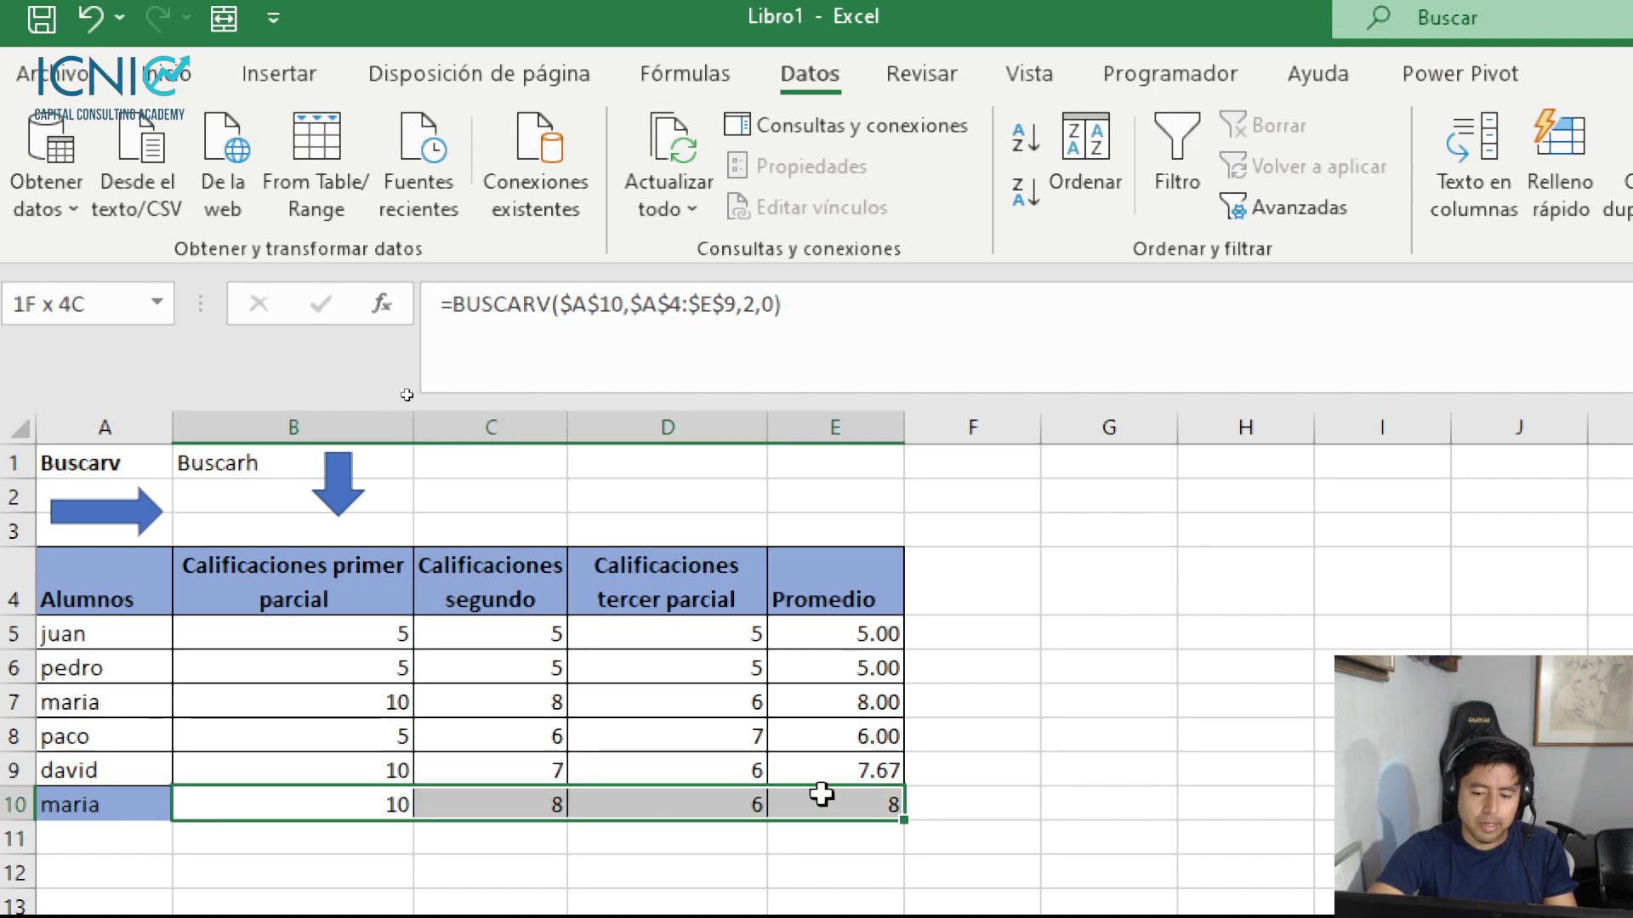
click(167, 74)
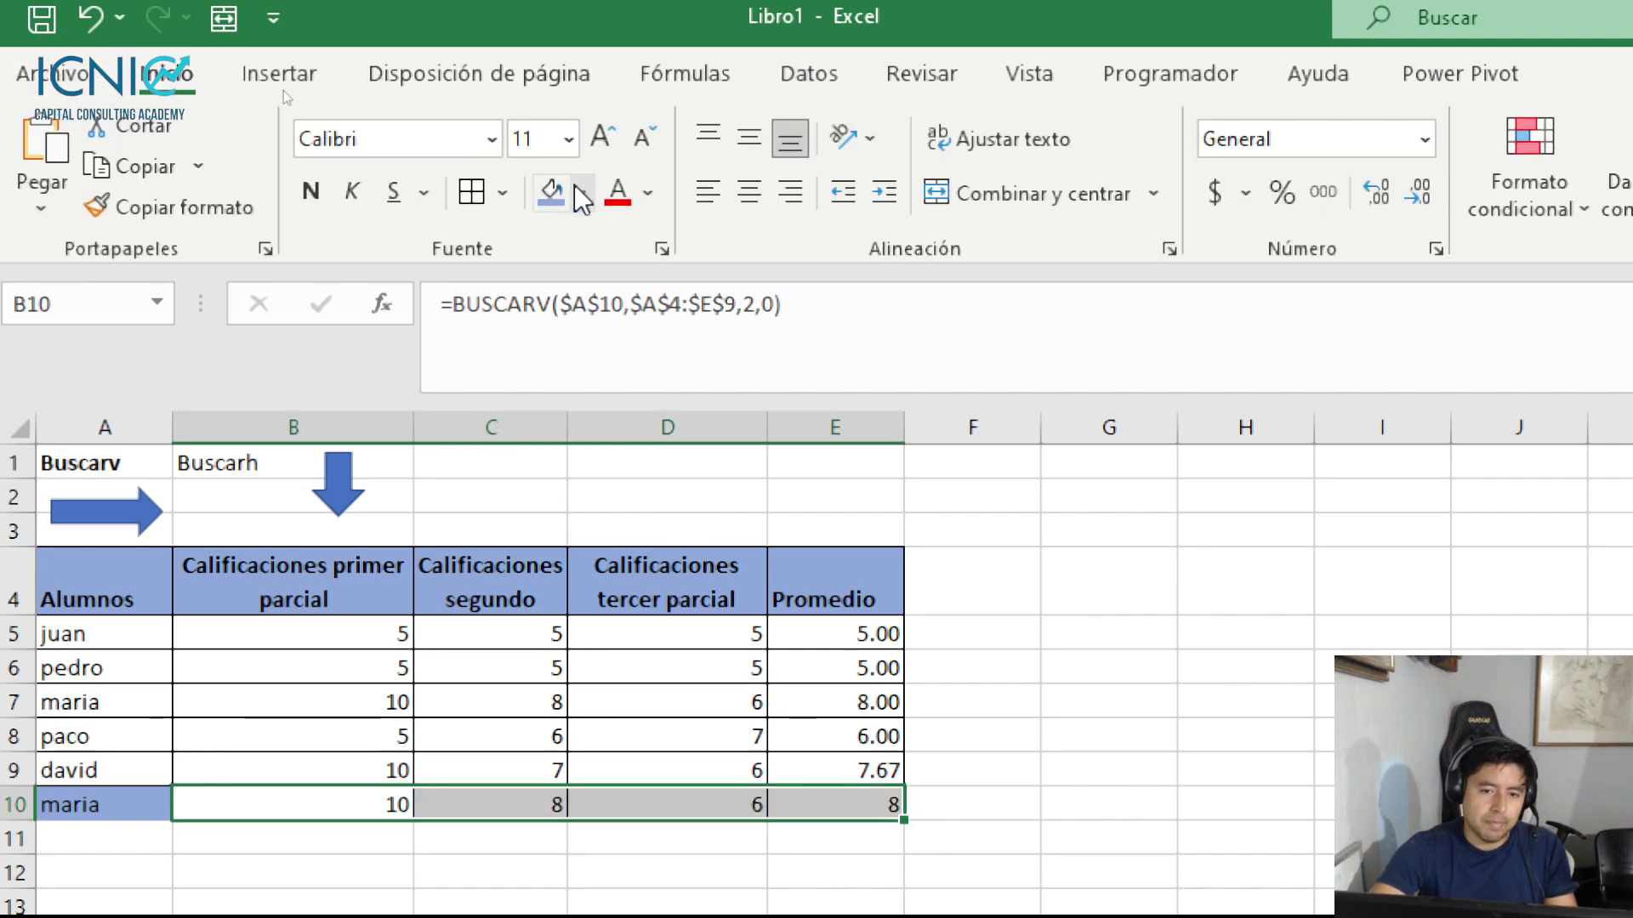
click(581, 194)
click(749, 374)
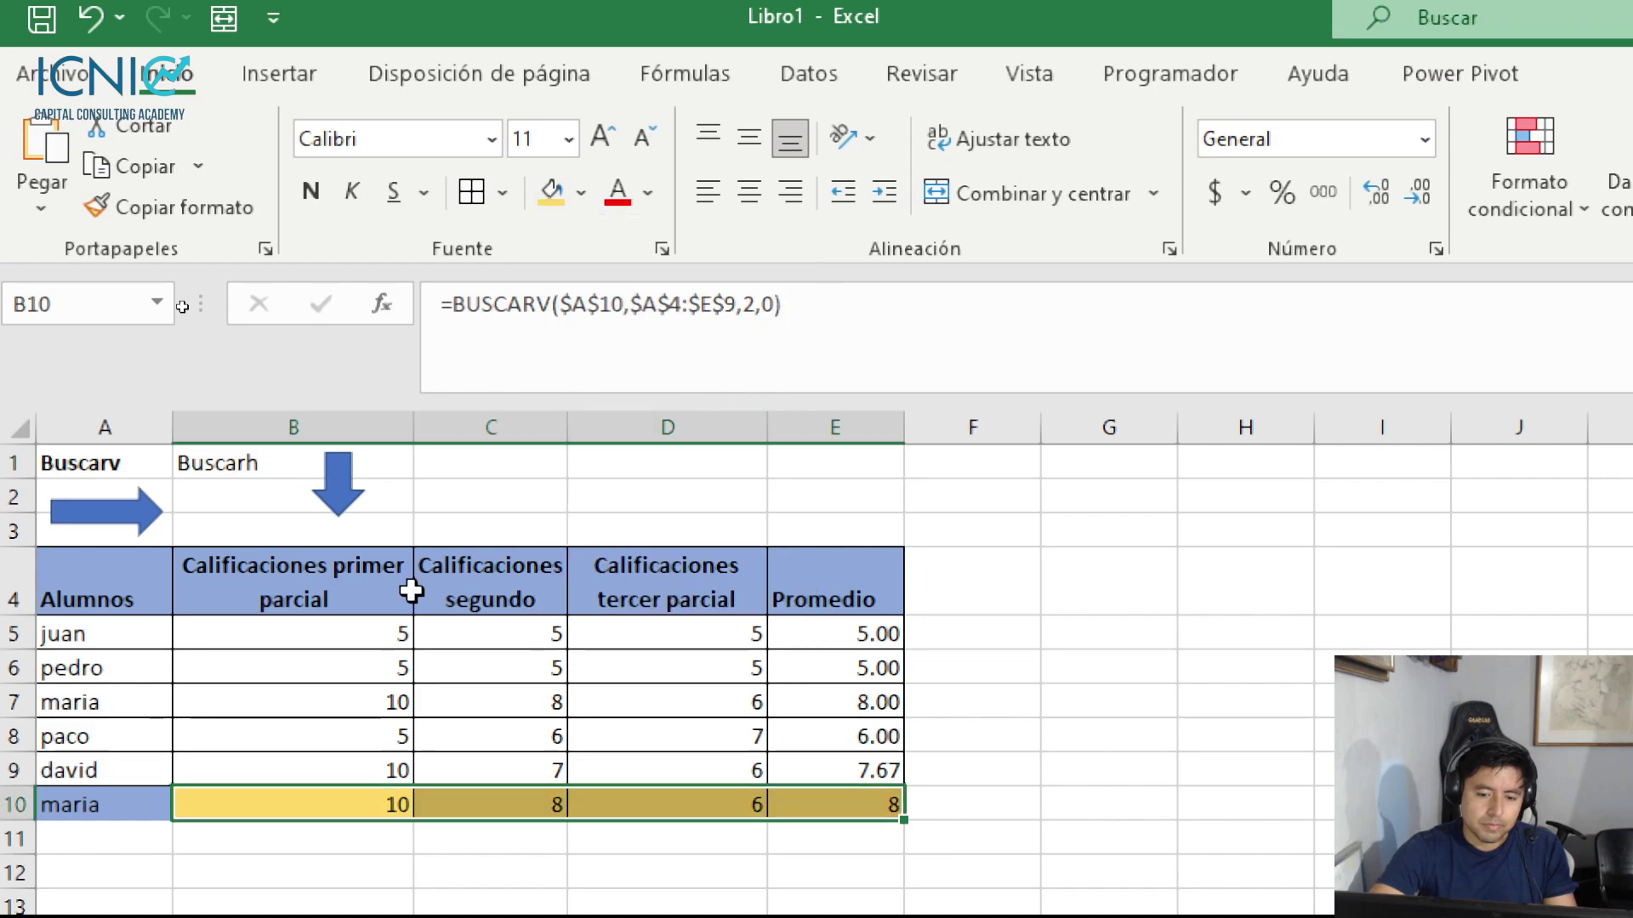
click(226, 886)
drag(135, 808, 818, 807)
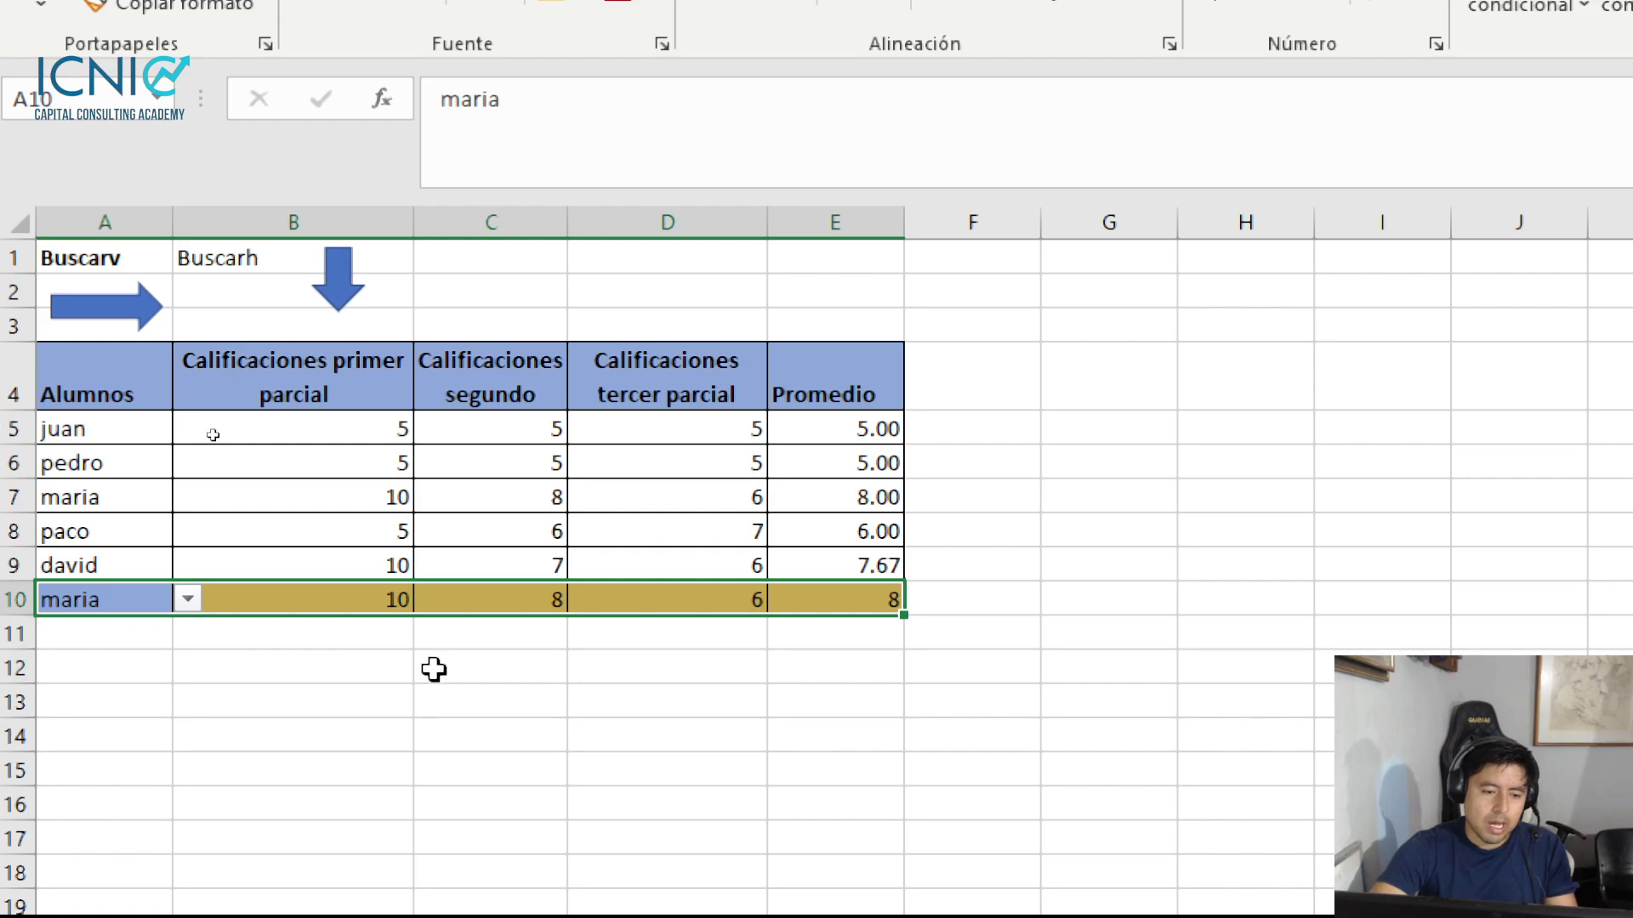
mouse_move(102, 306)
mouse_down()
mouse_move(143, 664)
mouse_move(903, 652)
mouse_up()
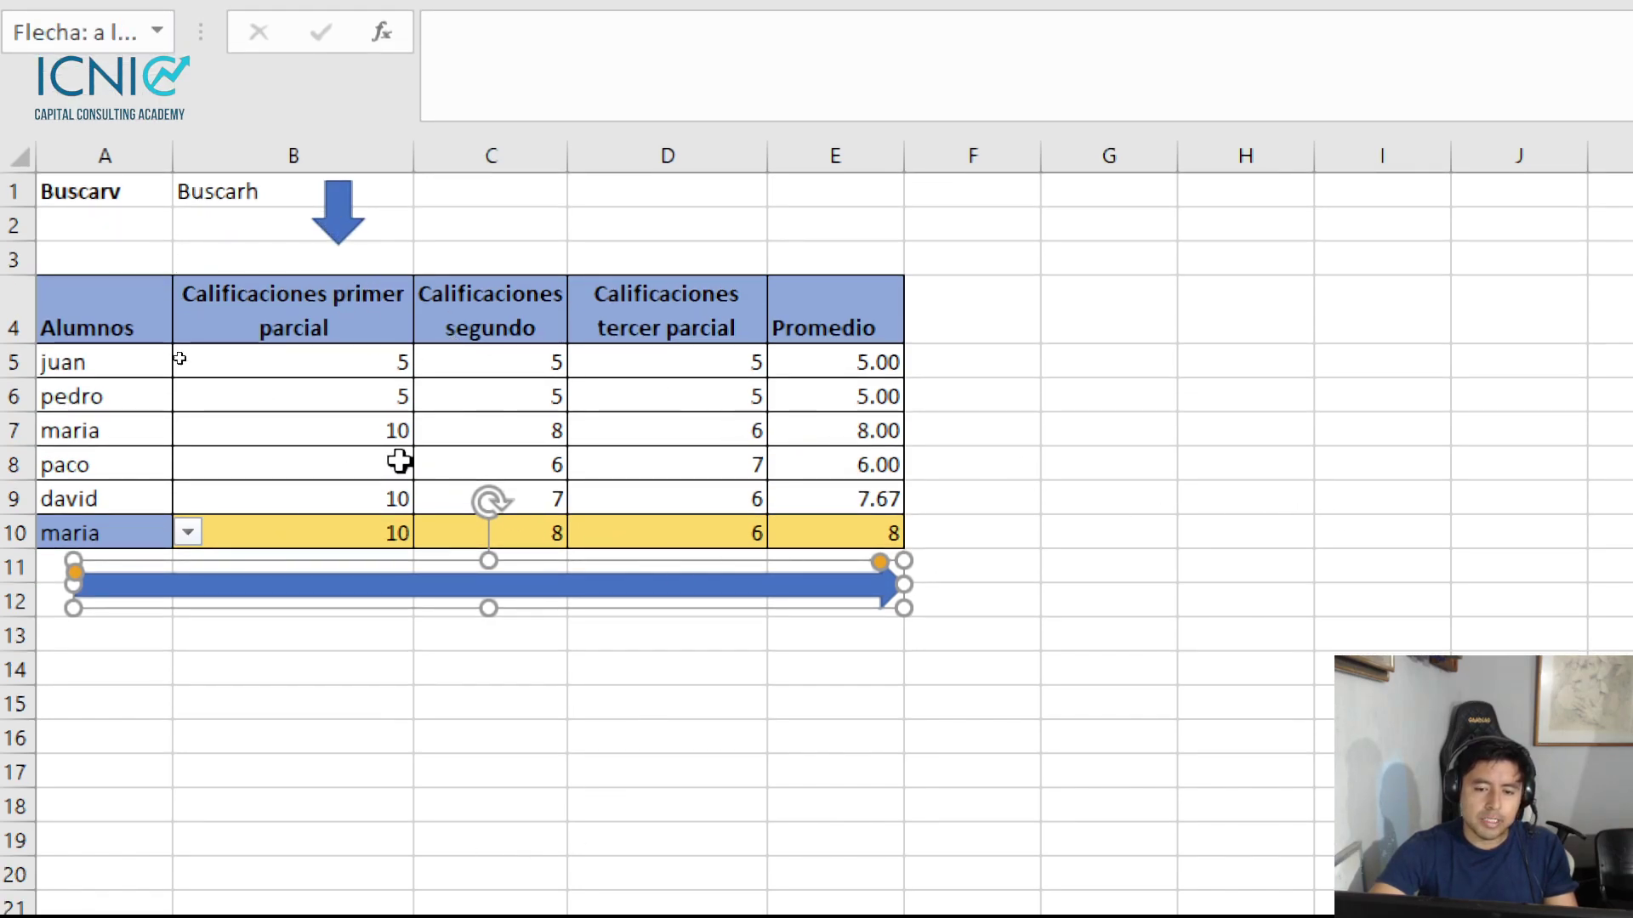
Copy A4:E9 and paste it transposed at H4
drag(137, 332, 852, 500)
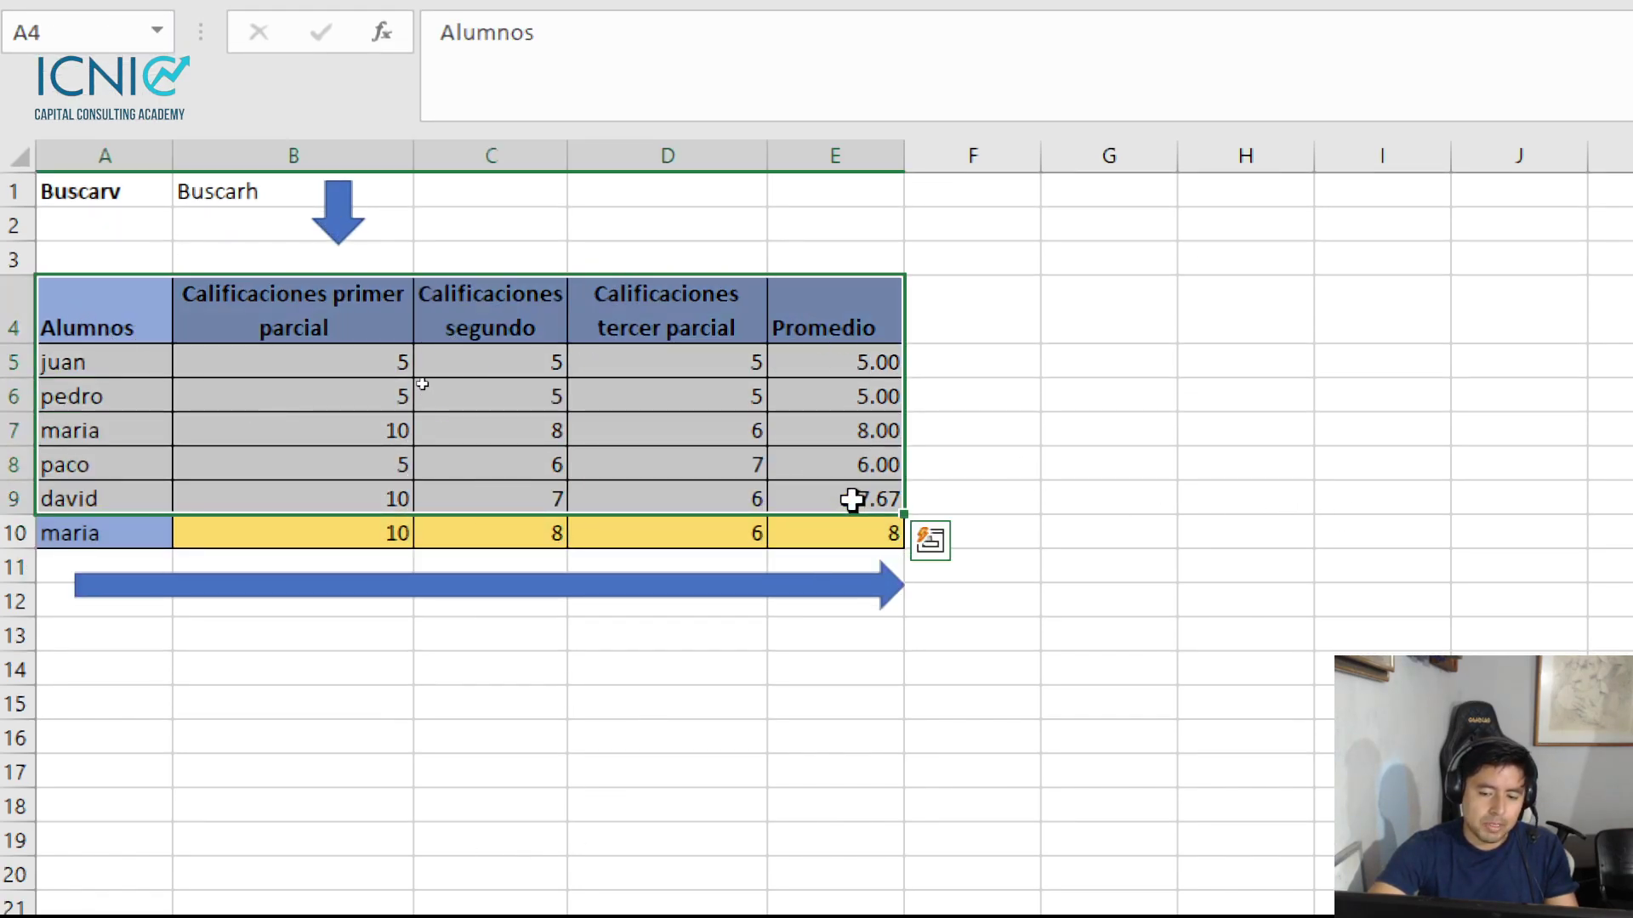
key(ctrl+c)
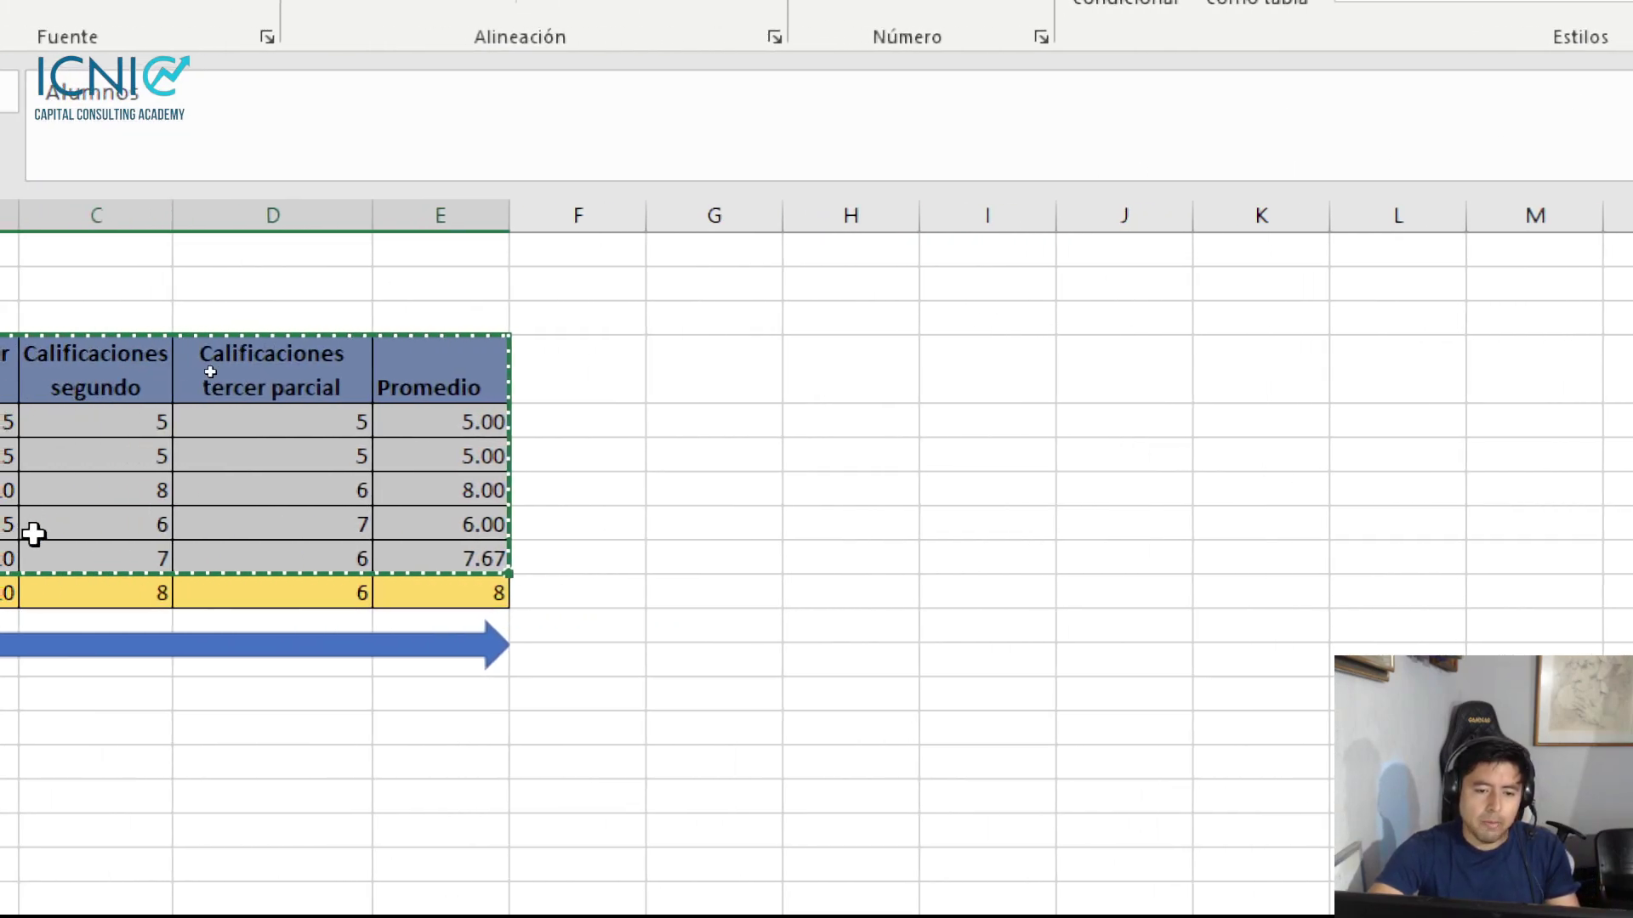
click(819, 374)
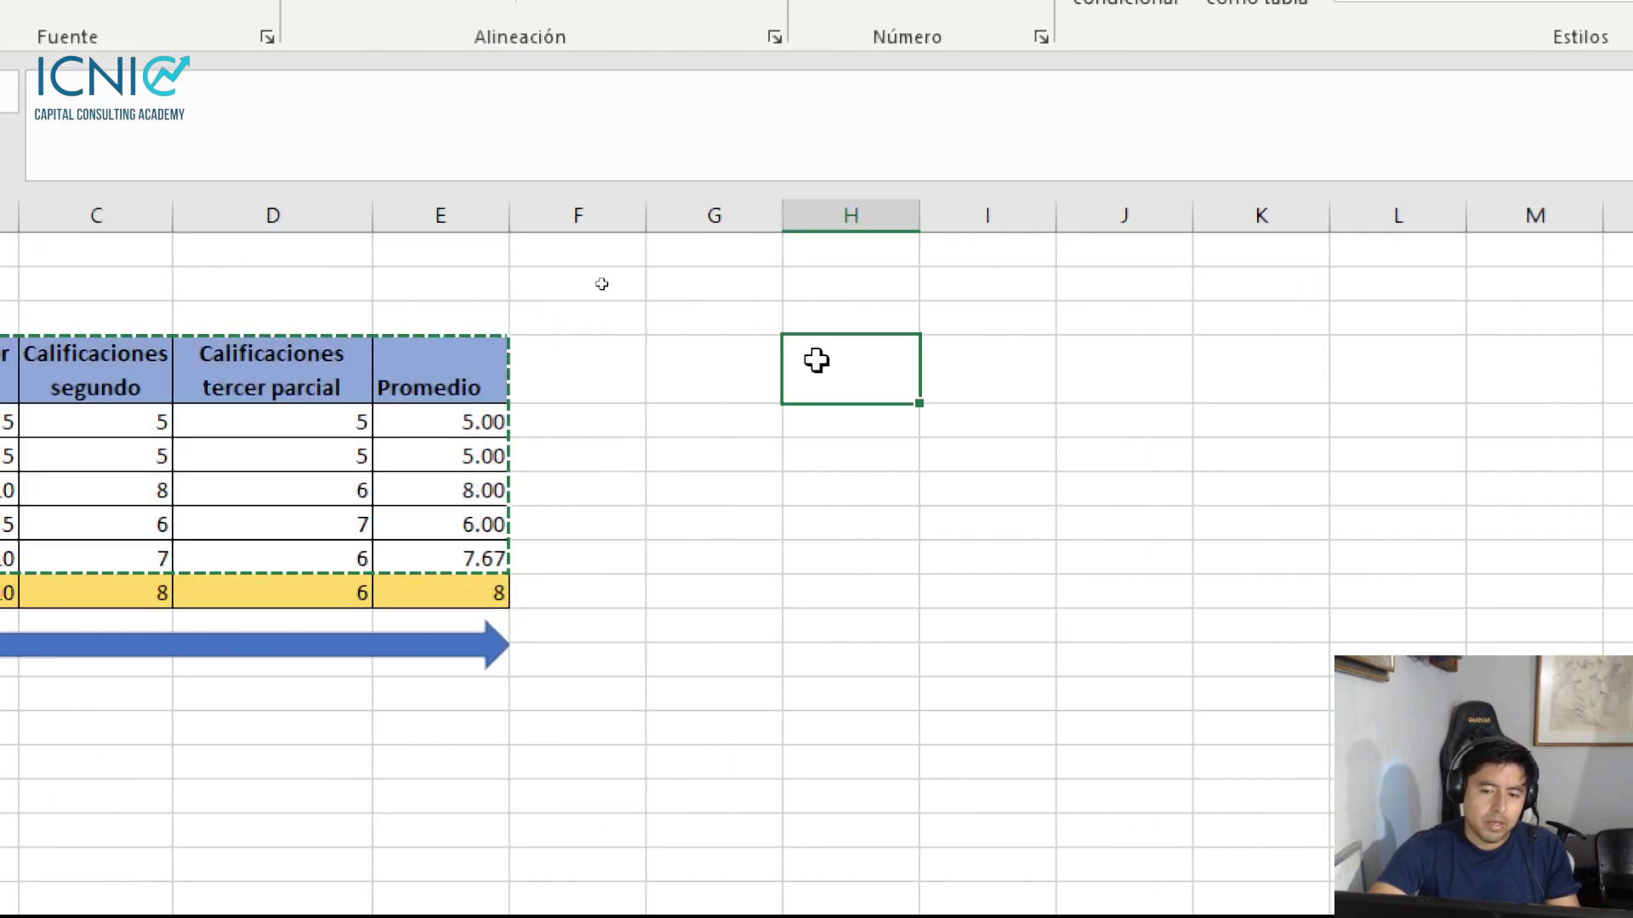
right_click(817, 360)
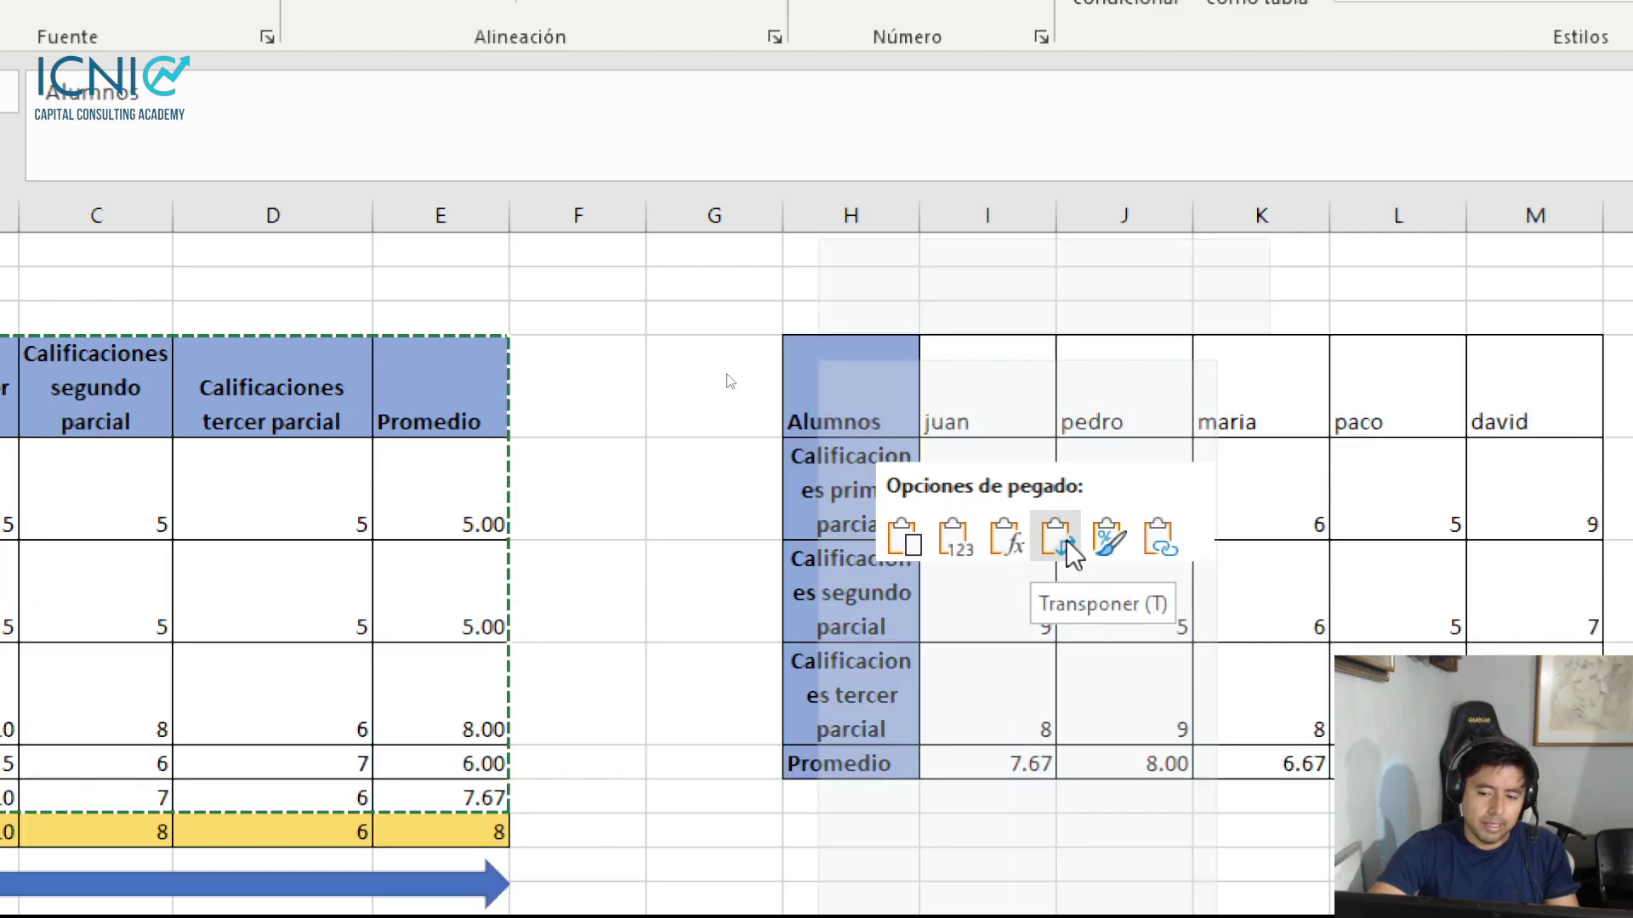
click(1063, 539)
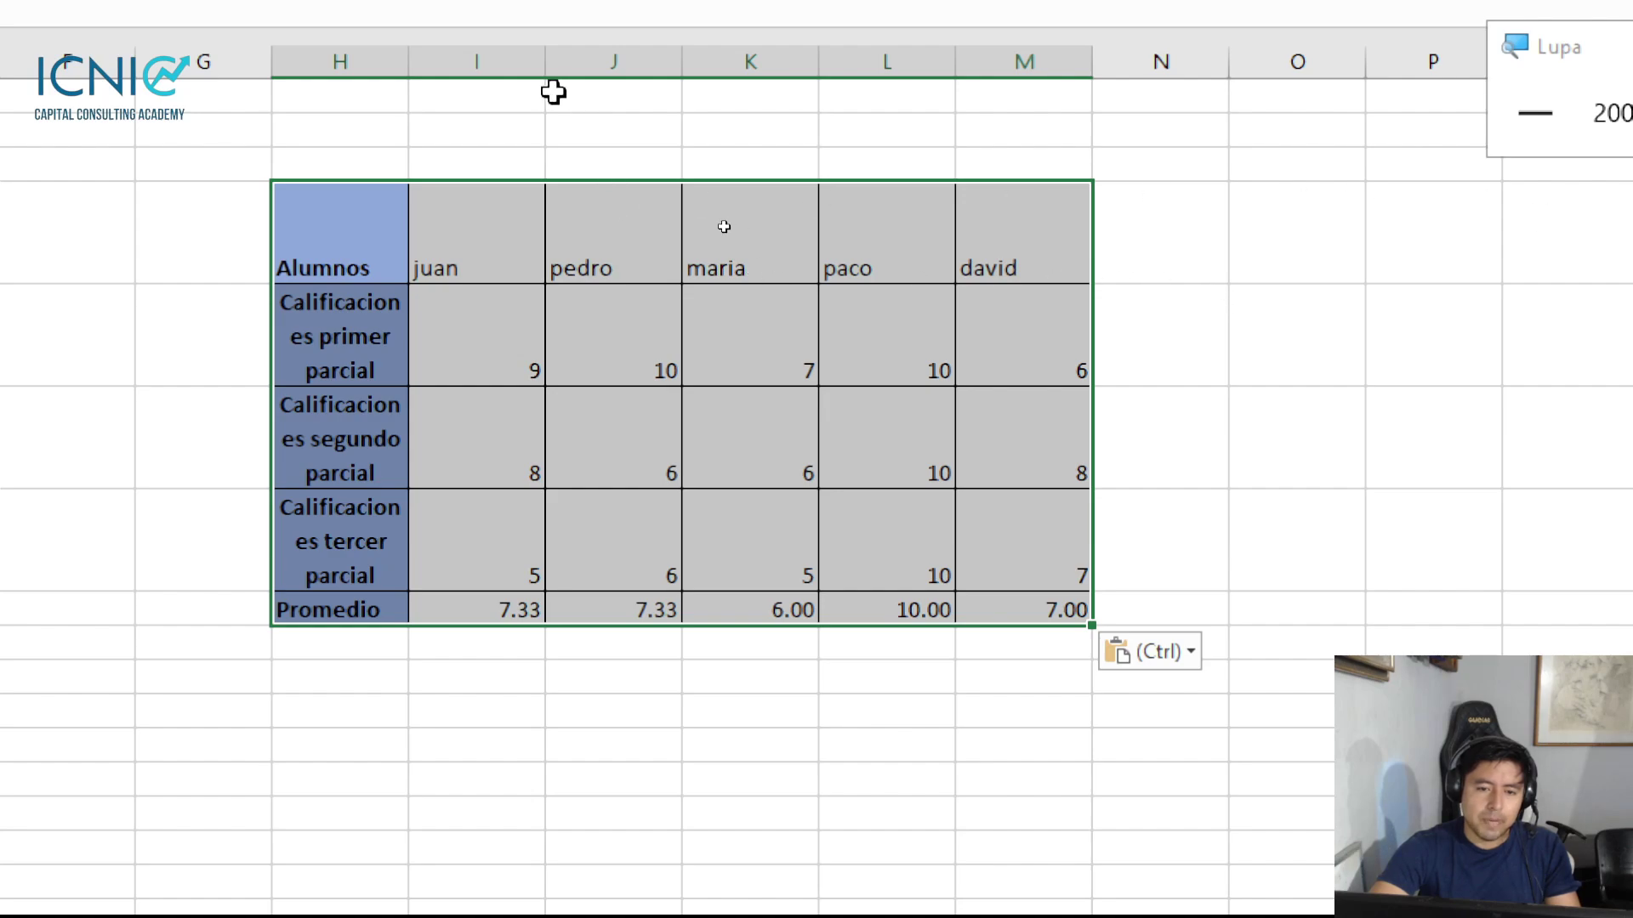
Give O4 a List validation sourced from the names in I4:M4
click(1249, 237)
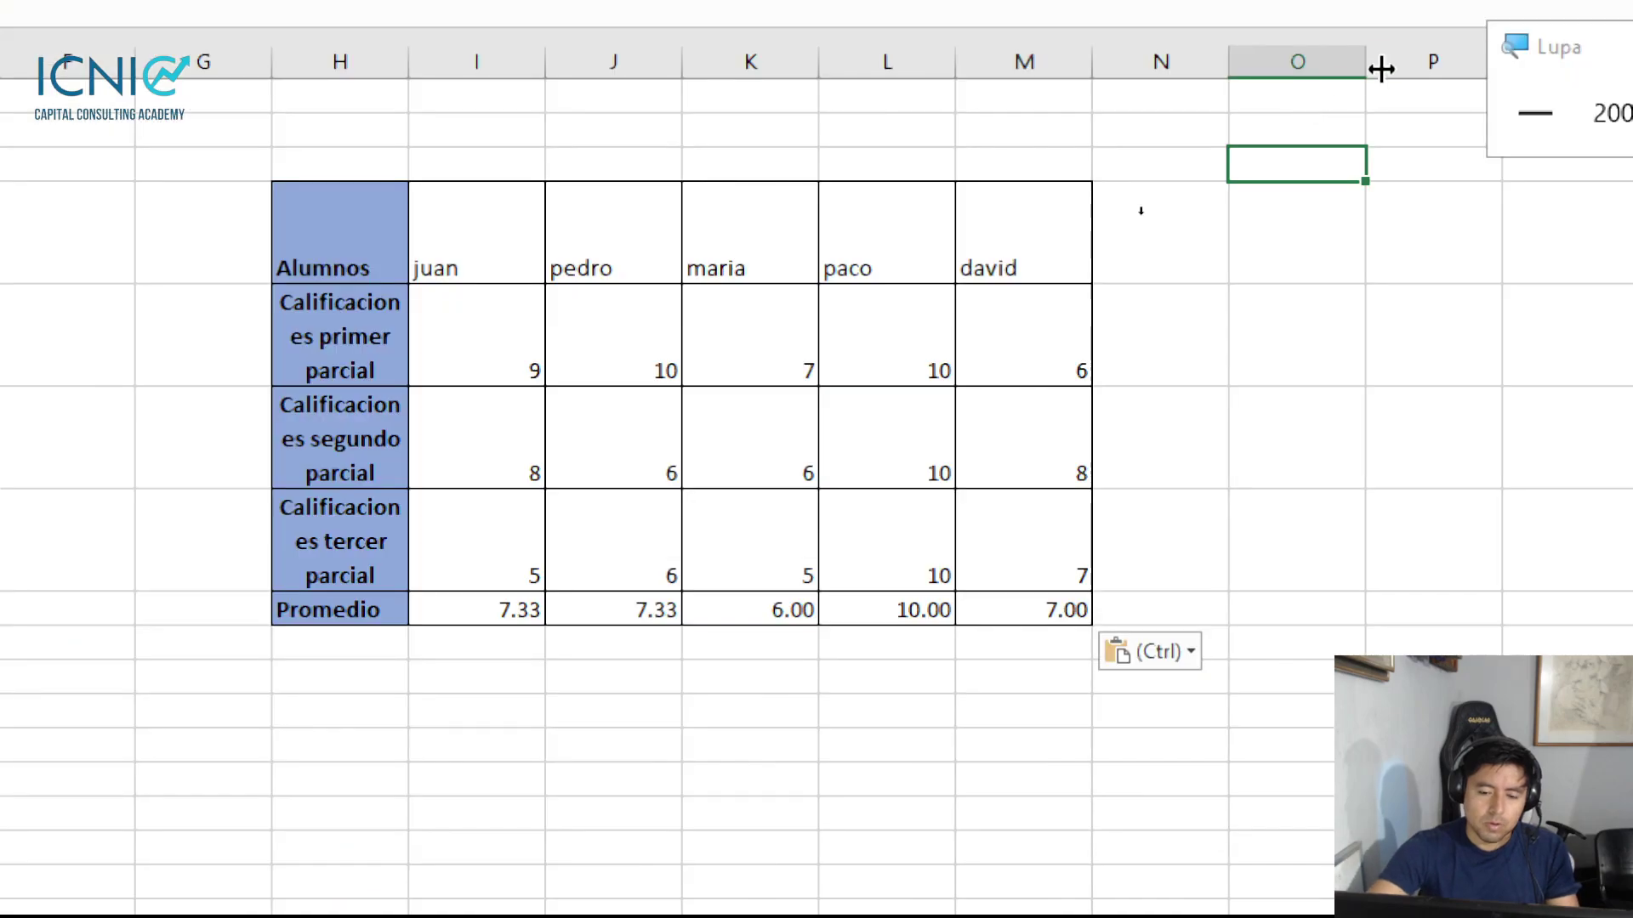
click(1229, 236)
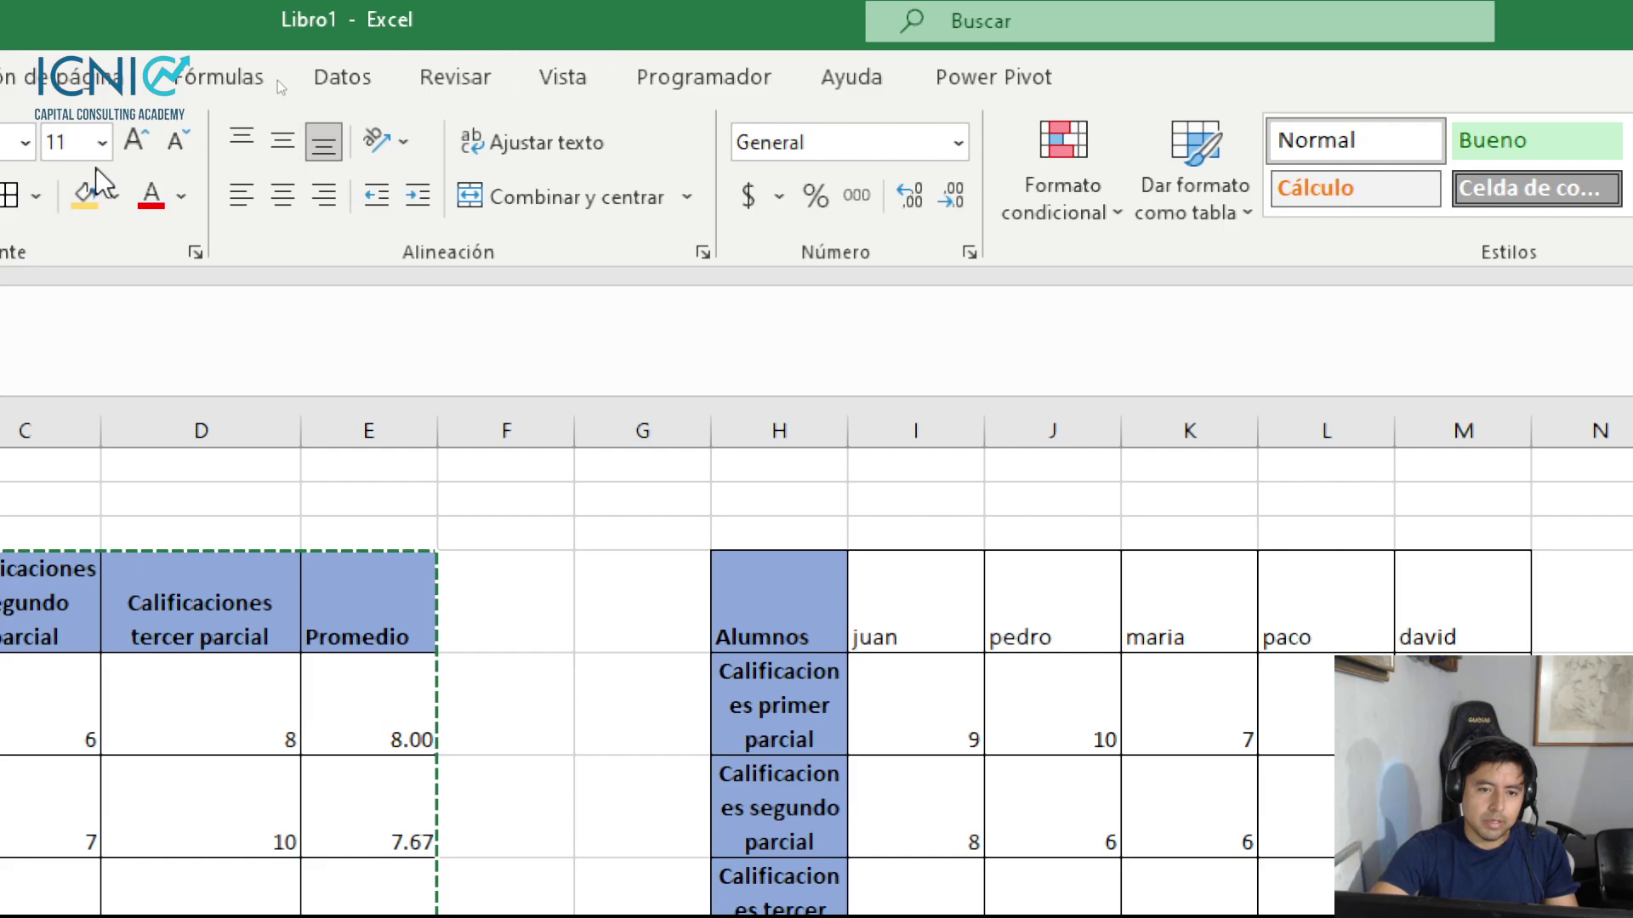
click(342, 77)
click(589, 201)
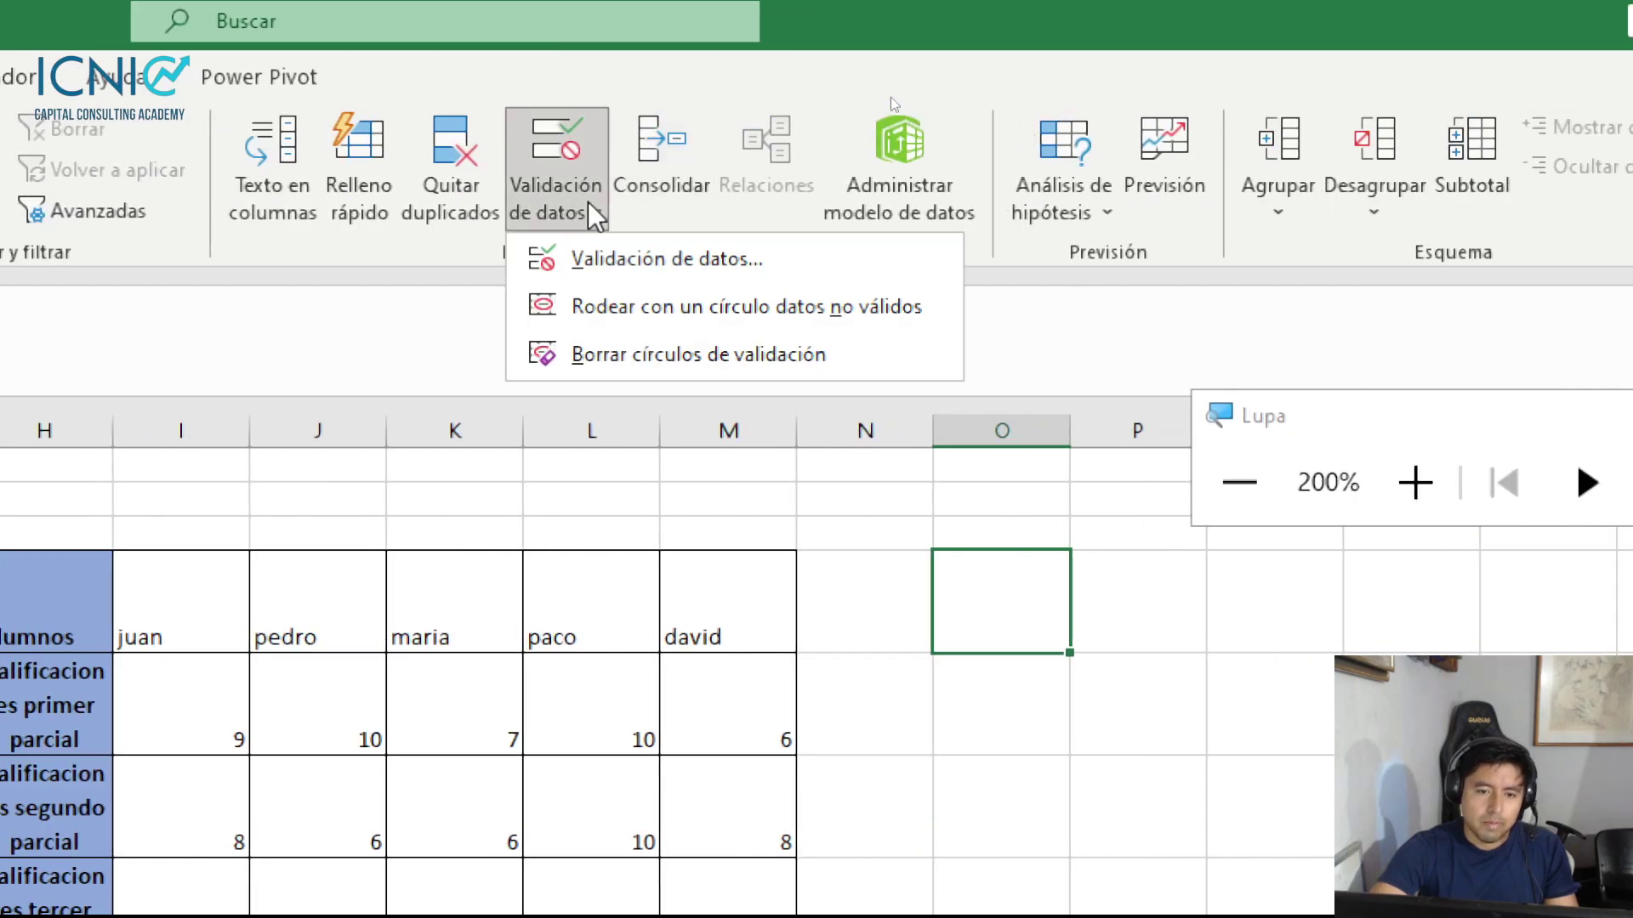
click(614, 293)
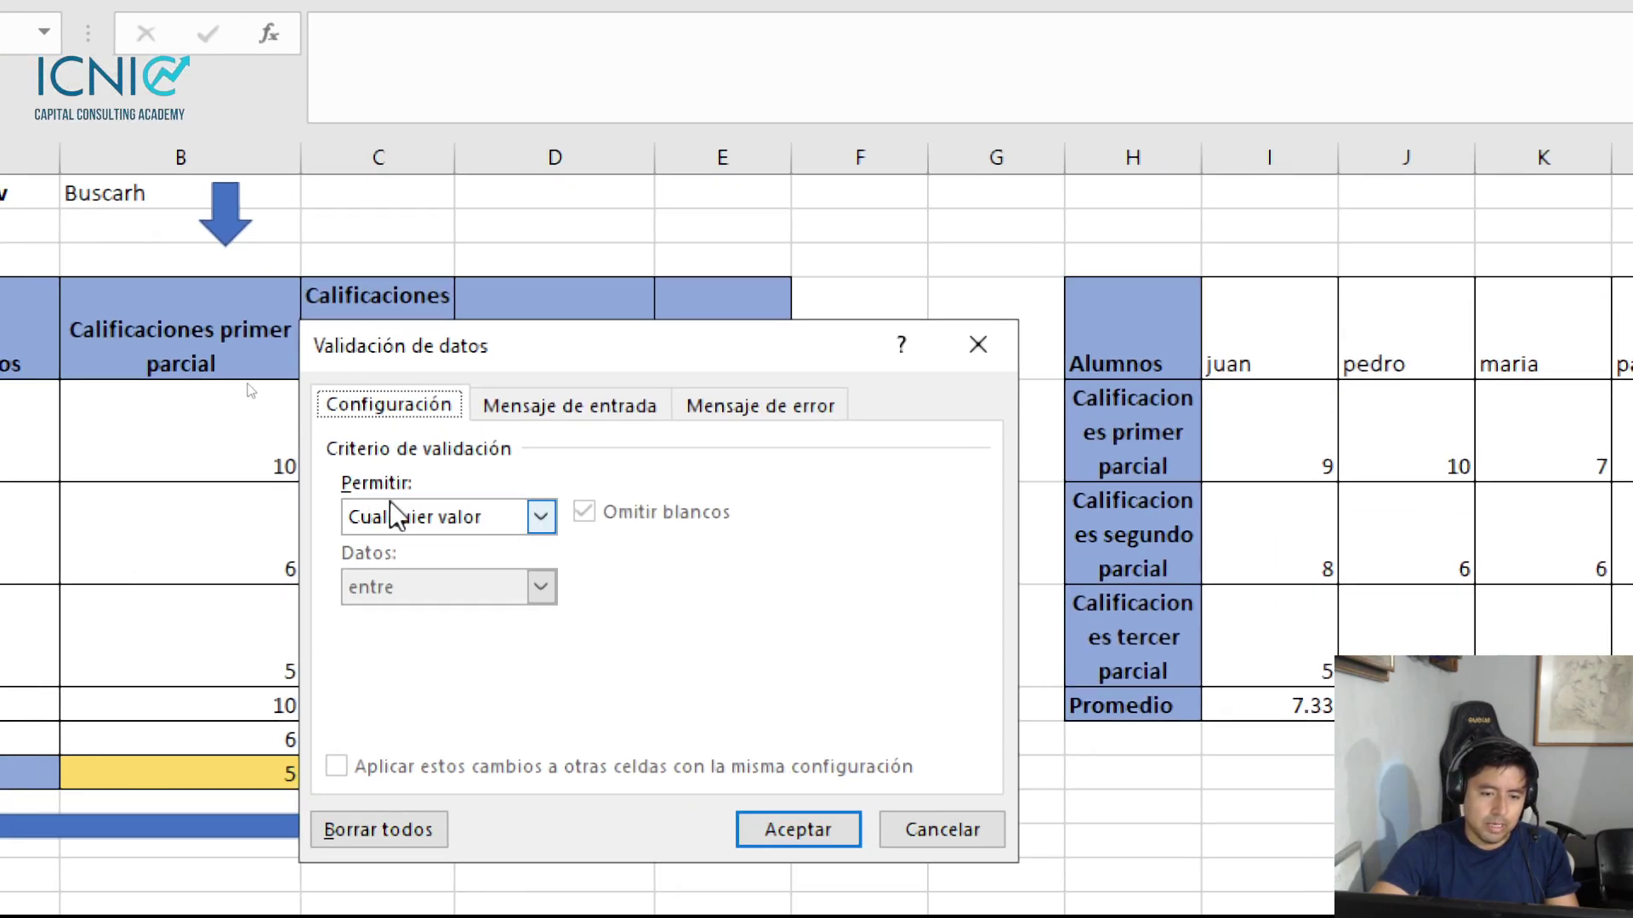
click(393, 515)
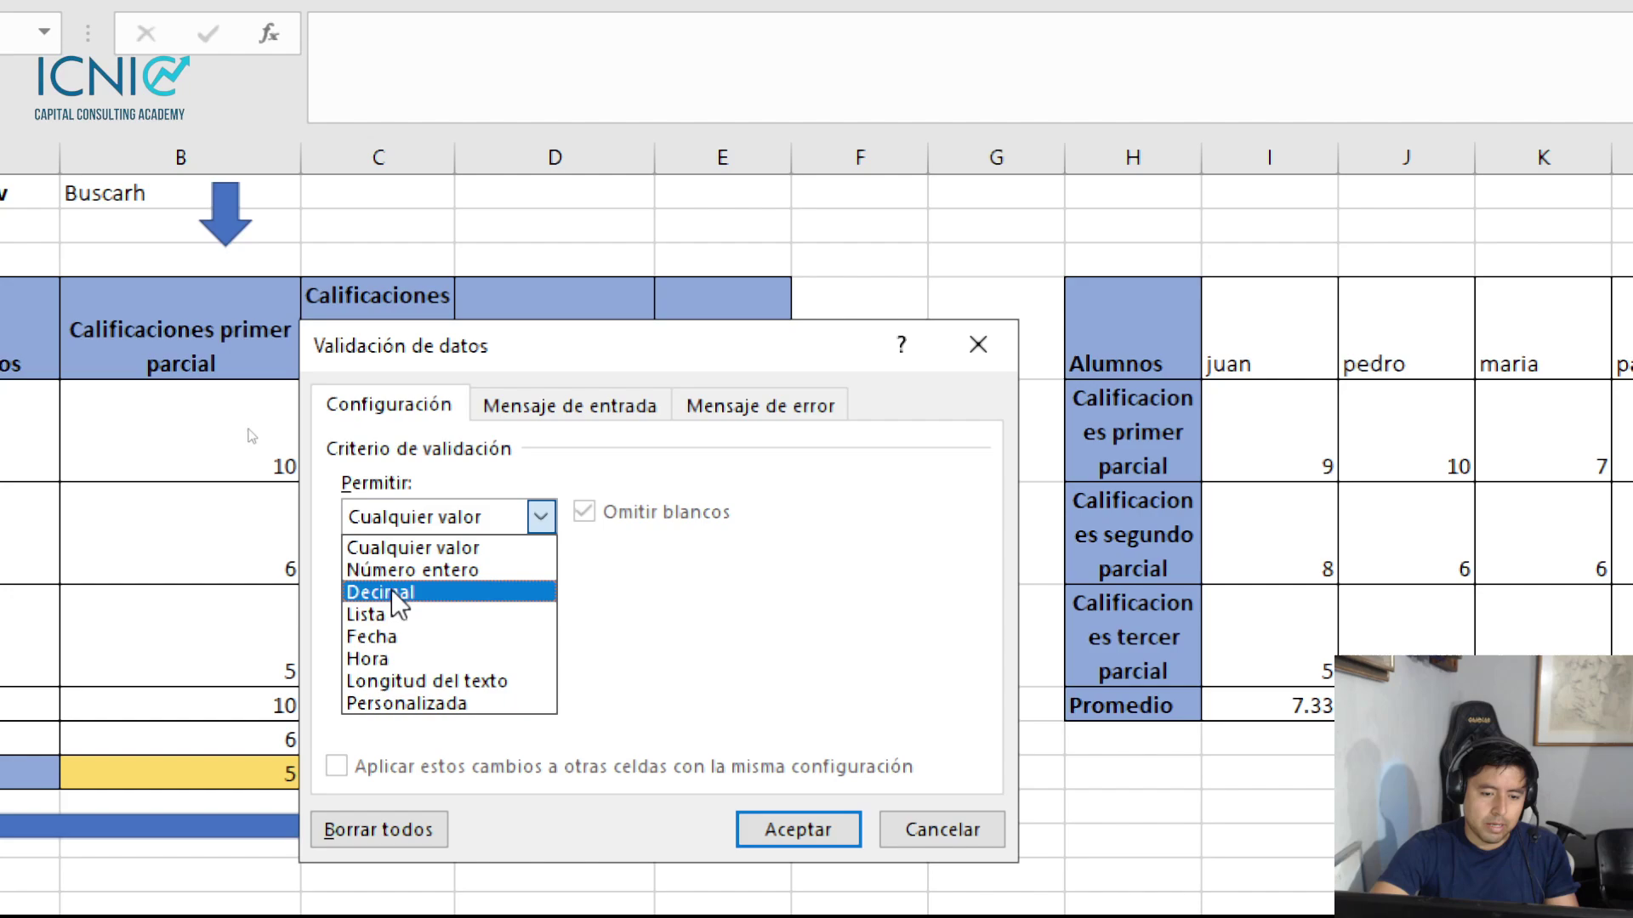
click(386, 619)
click(426, 648)
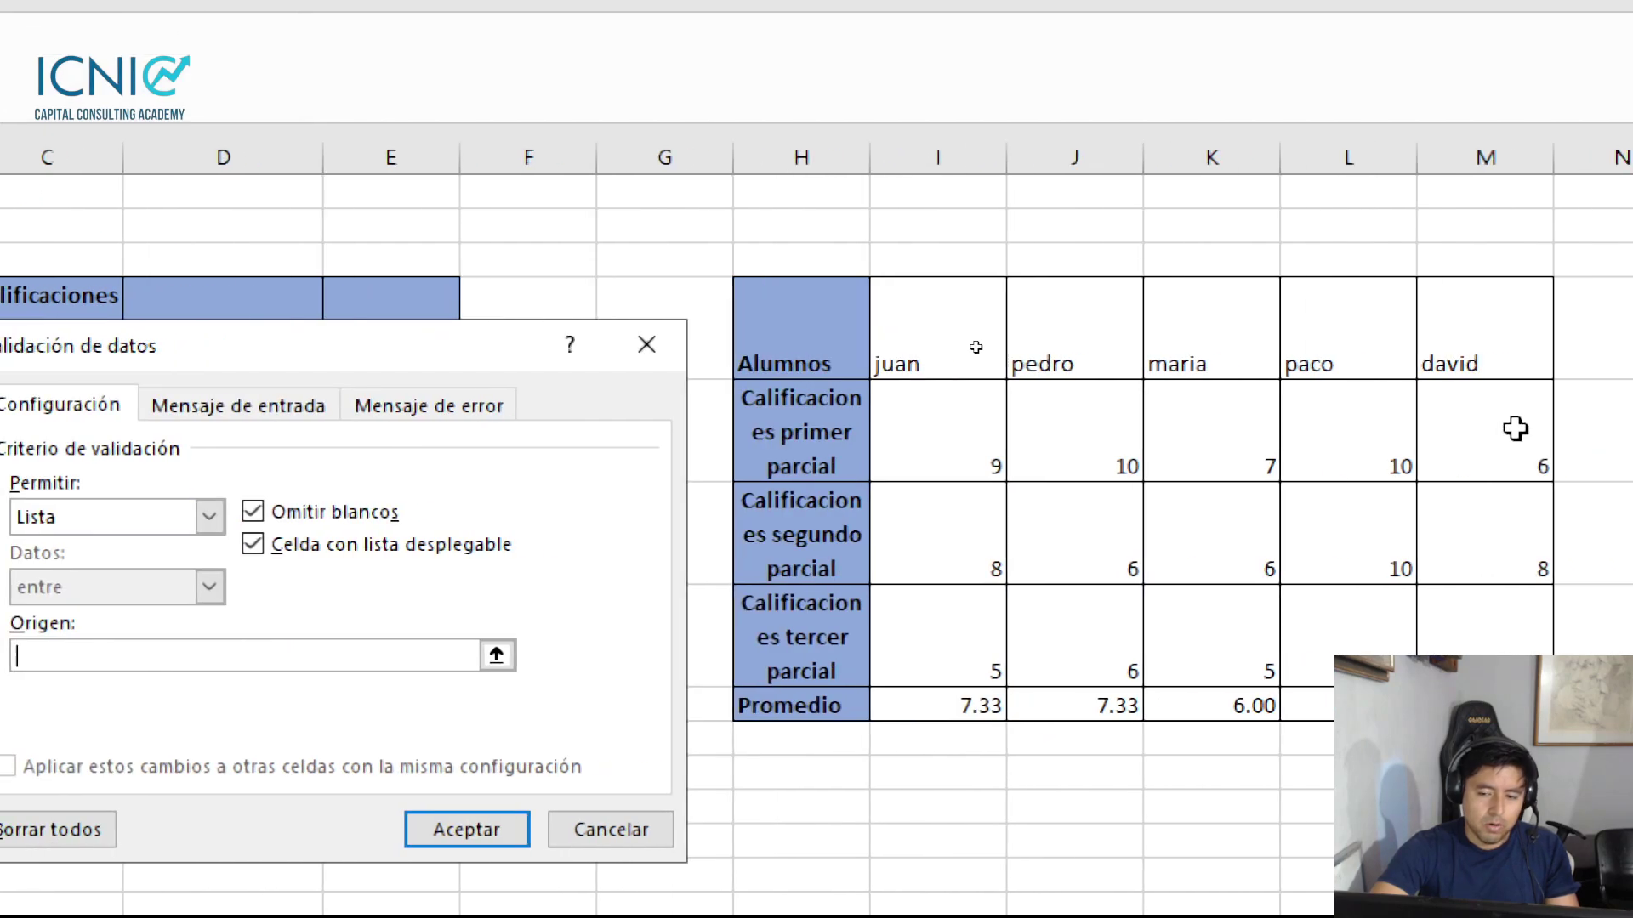
drag(951, 308, 1463, 349)
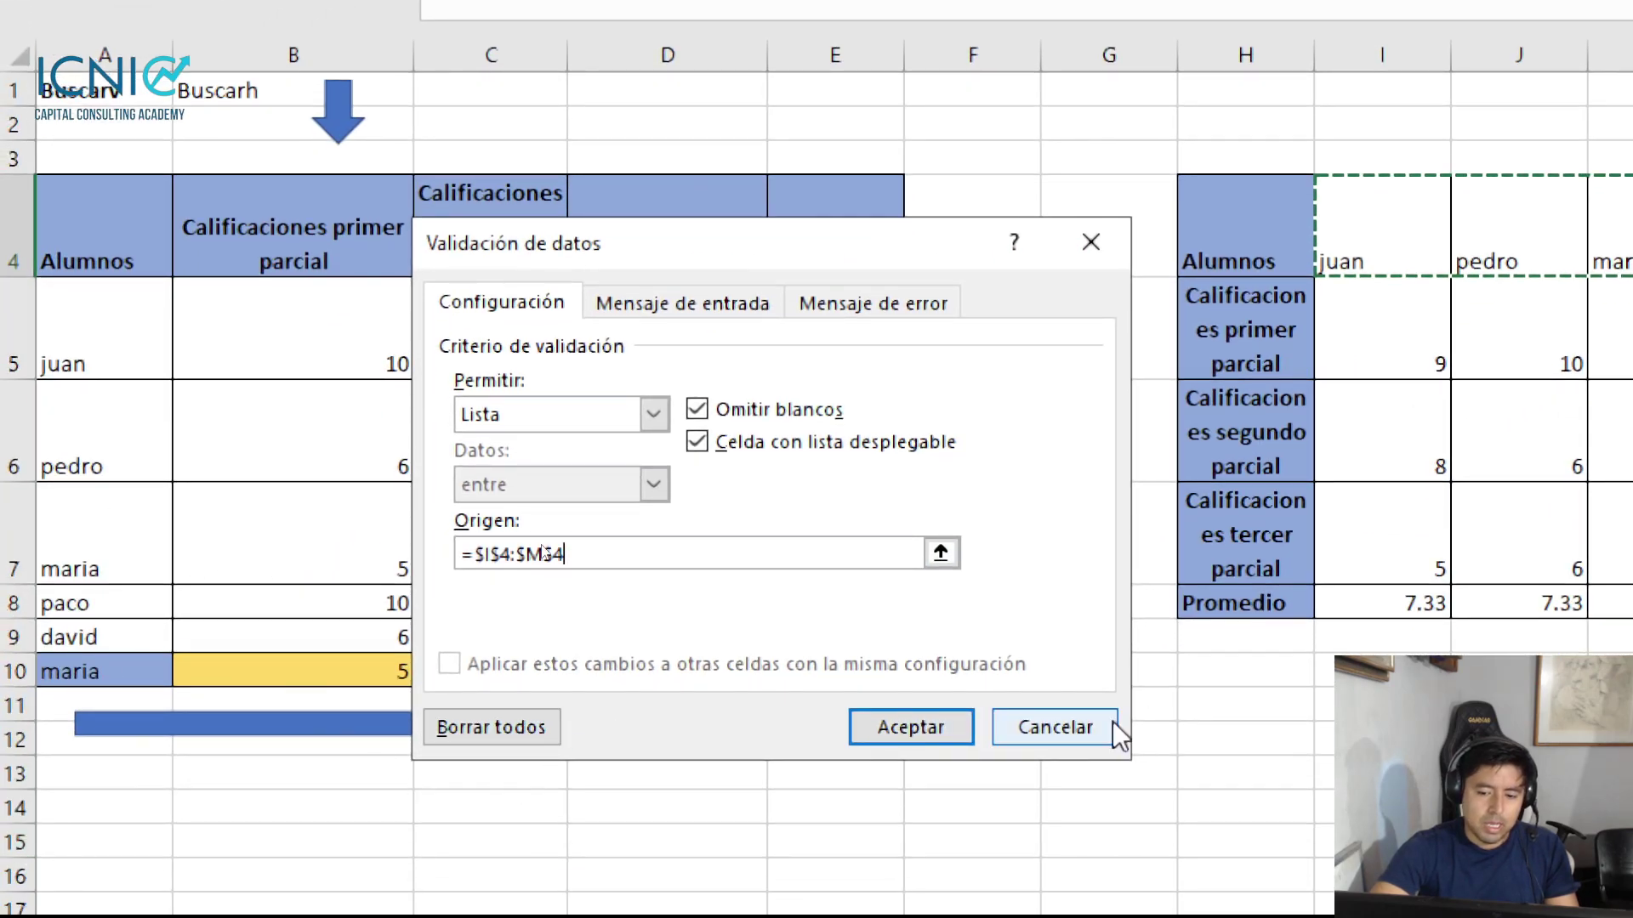
click(952, 723)
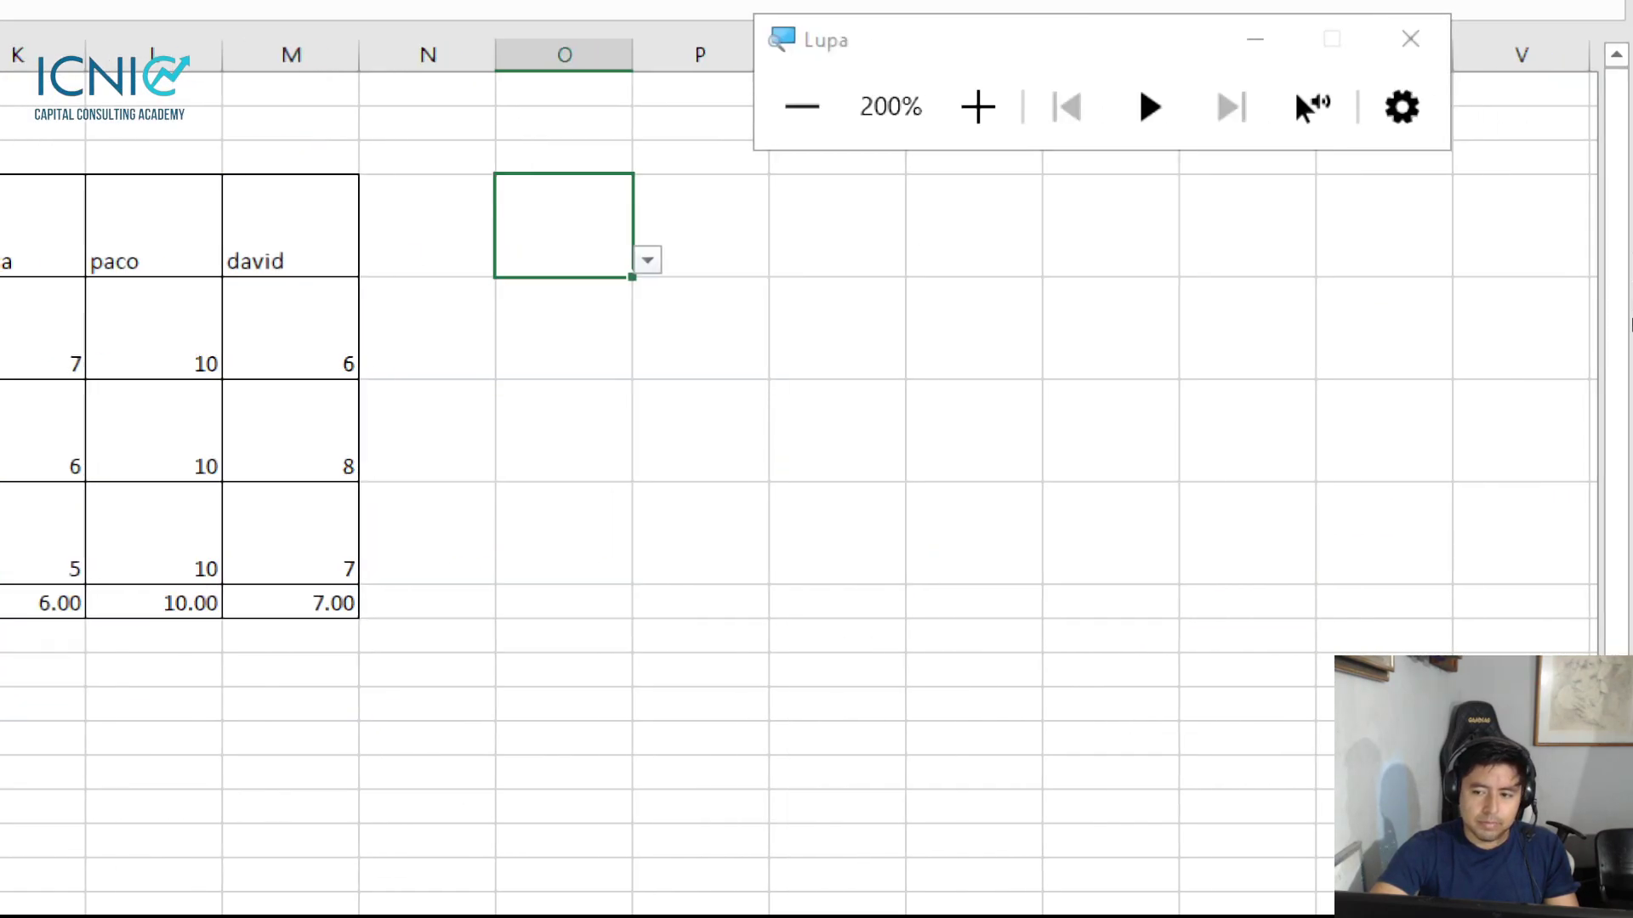
Enter =BUSCARH(O4,H4:M7,2,0) in O5 below the name drop-down
click(645, 261)
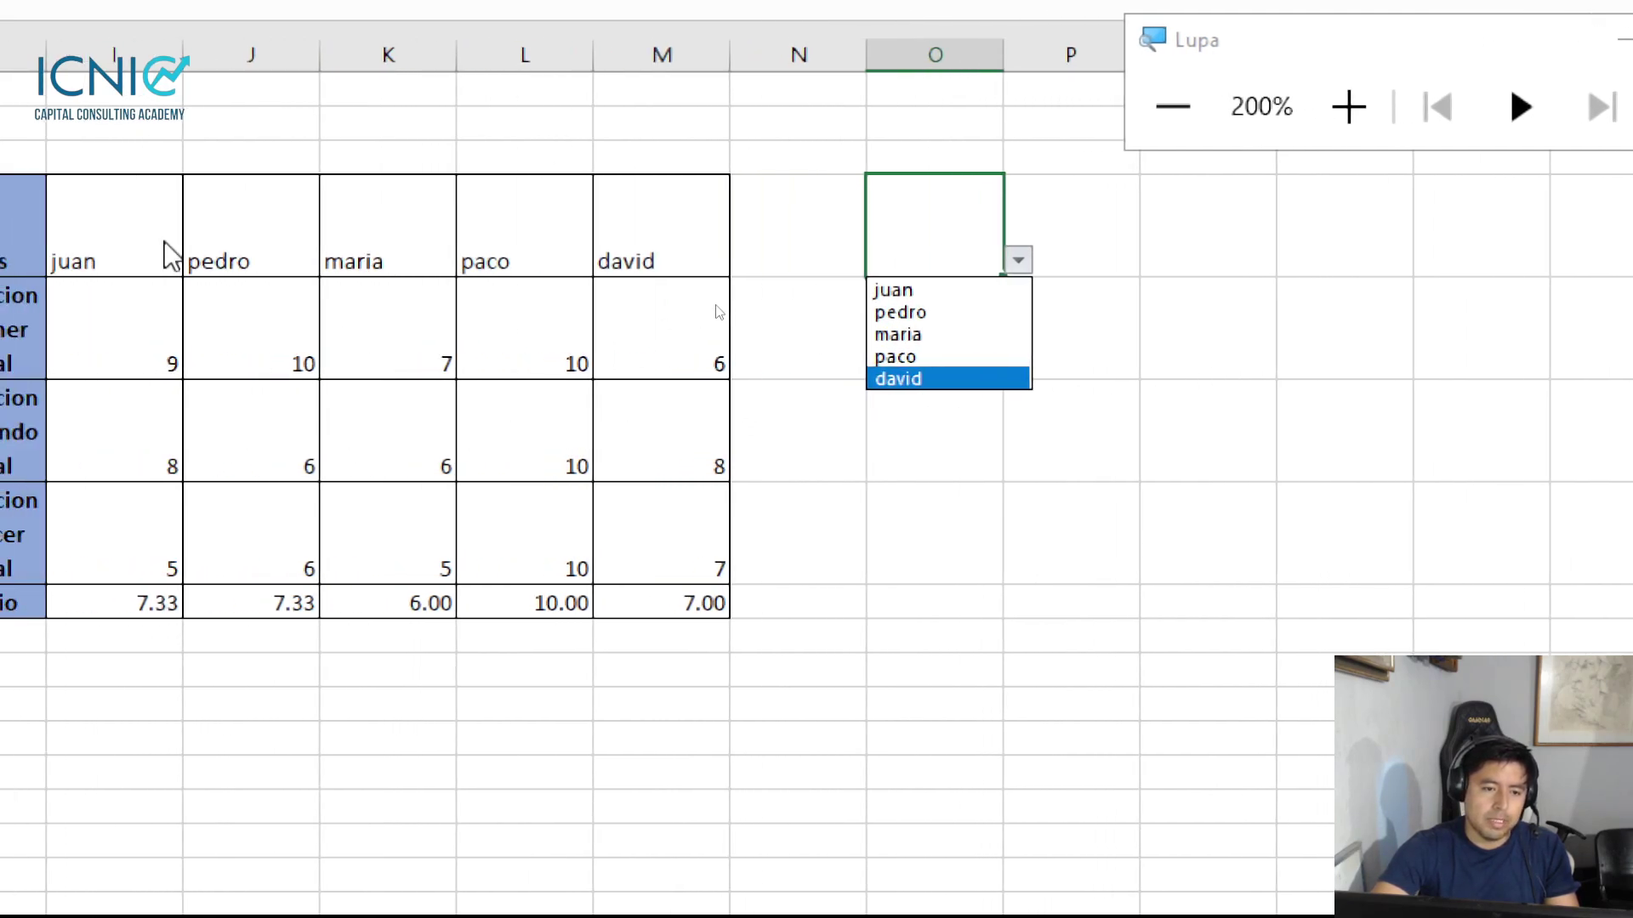
key(Escape)
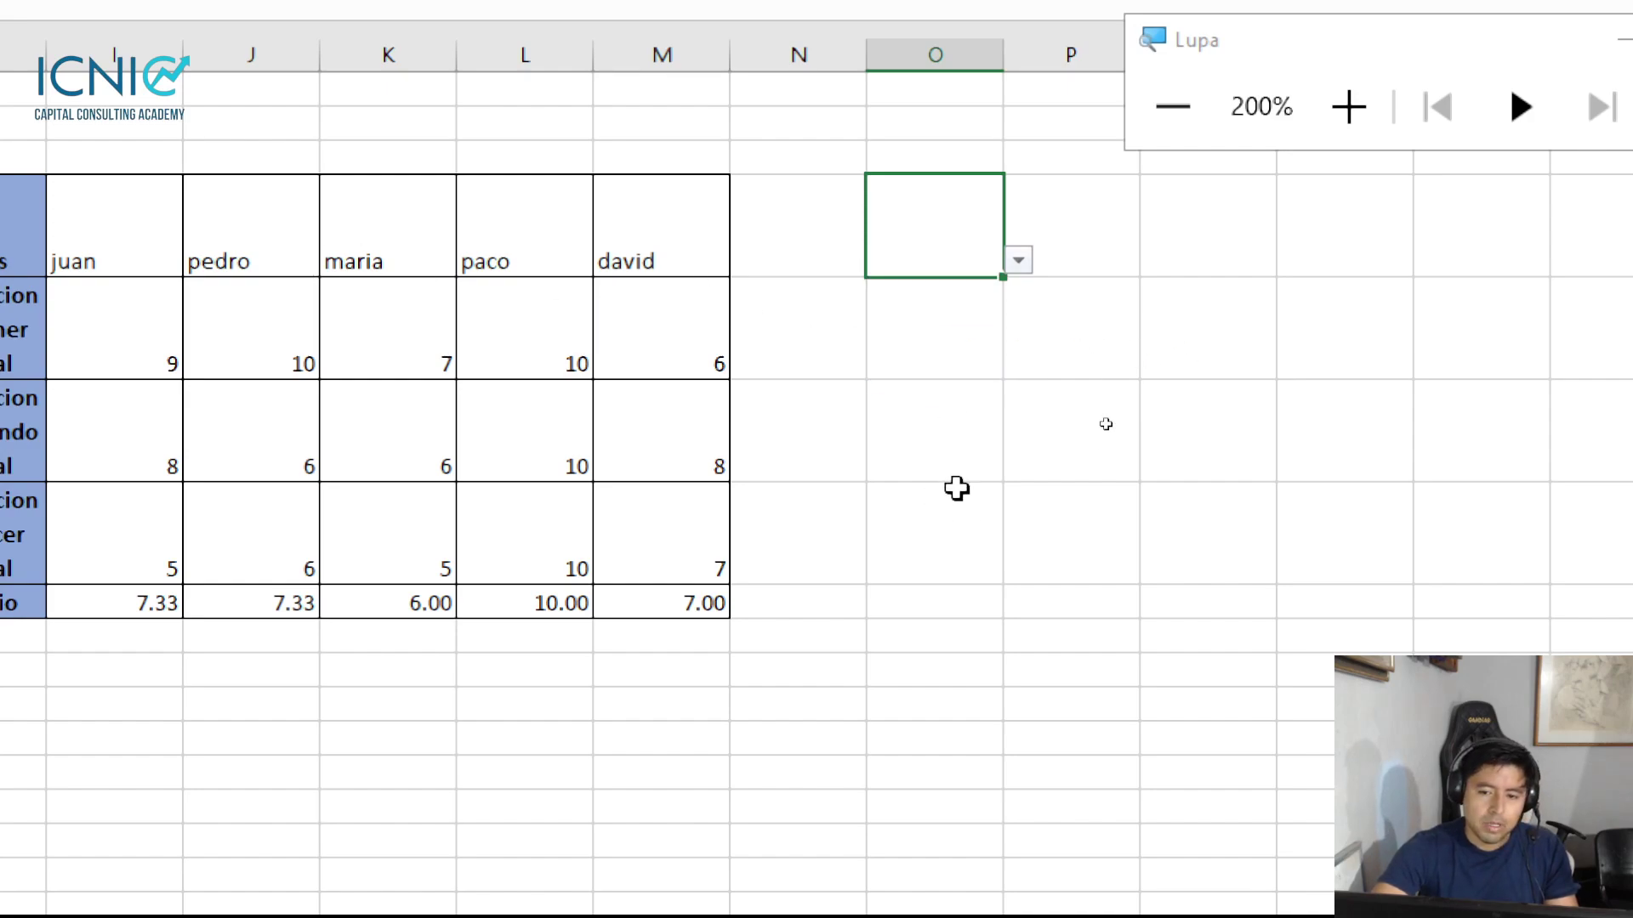
text(=)
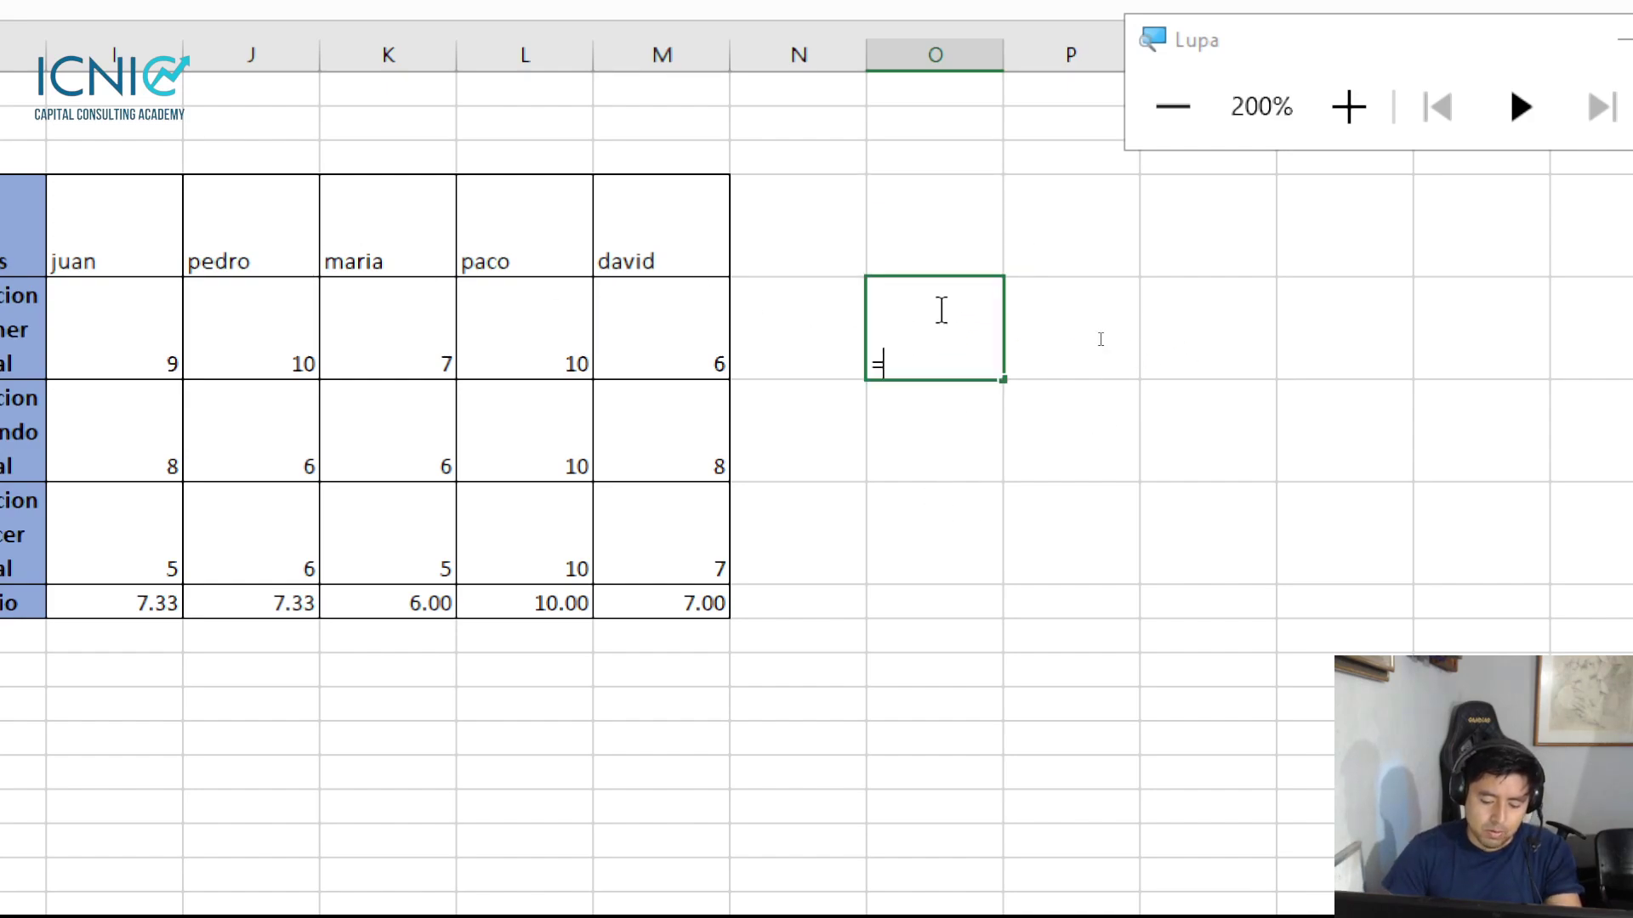
text(buscarh)
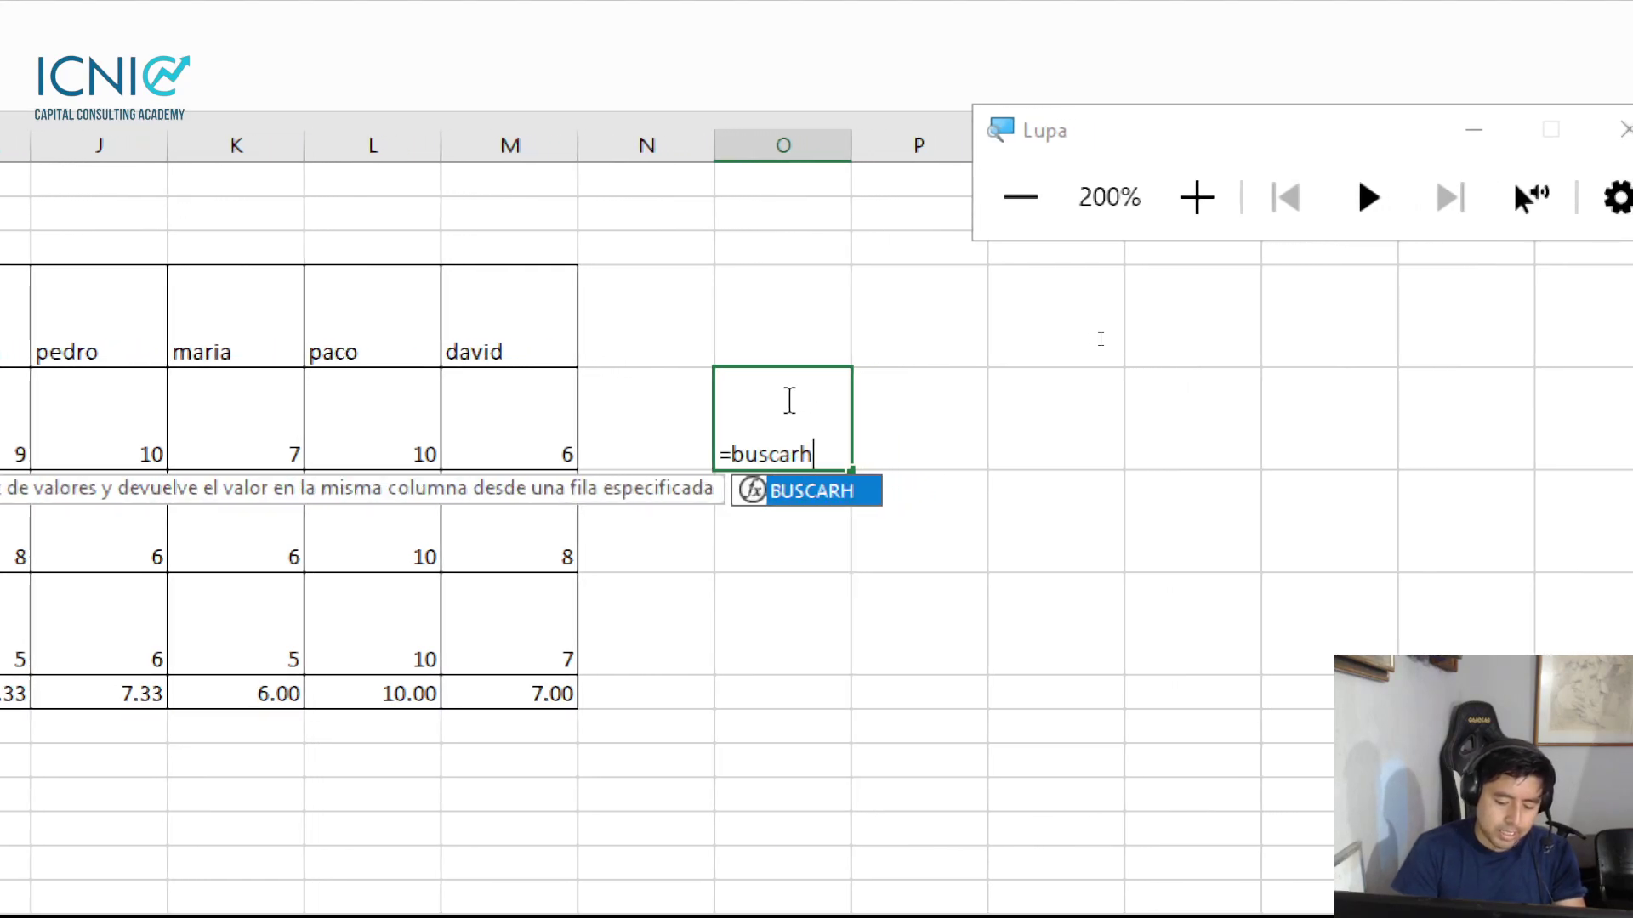
text(()
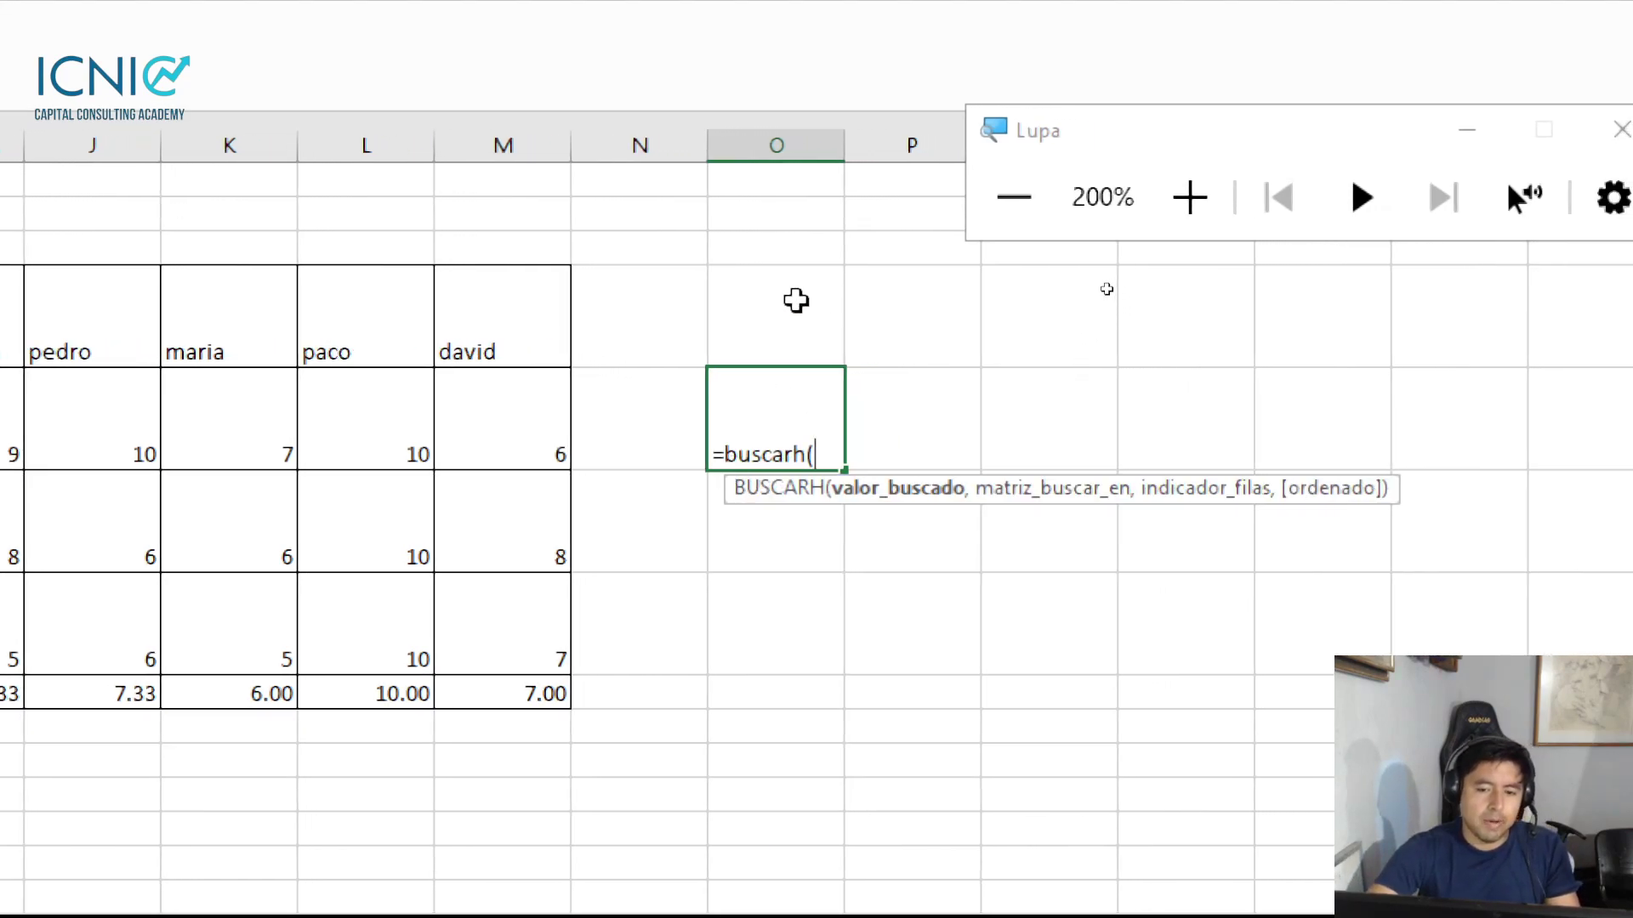
click(778, 308)
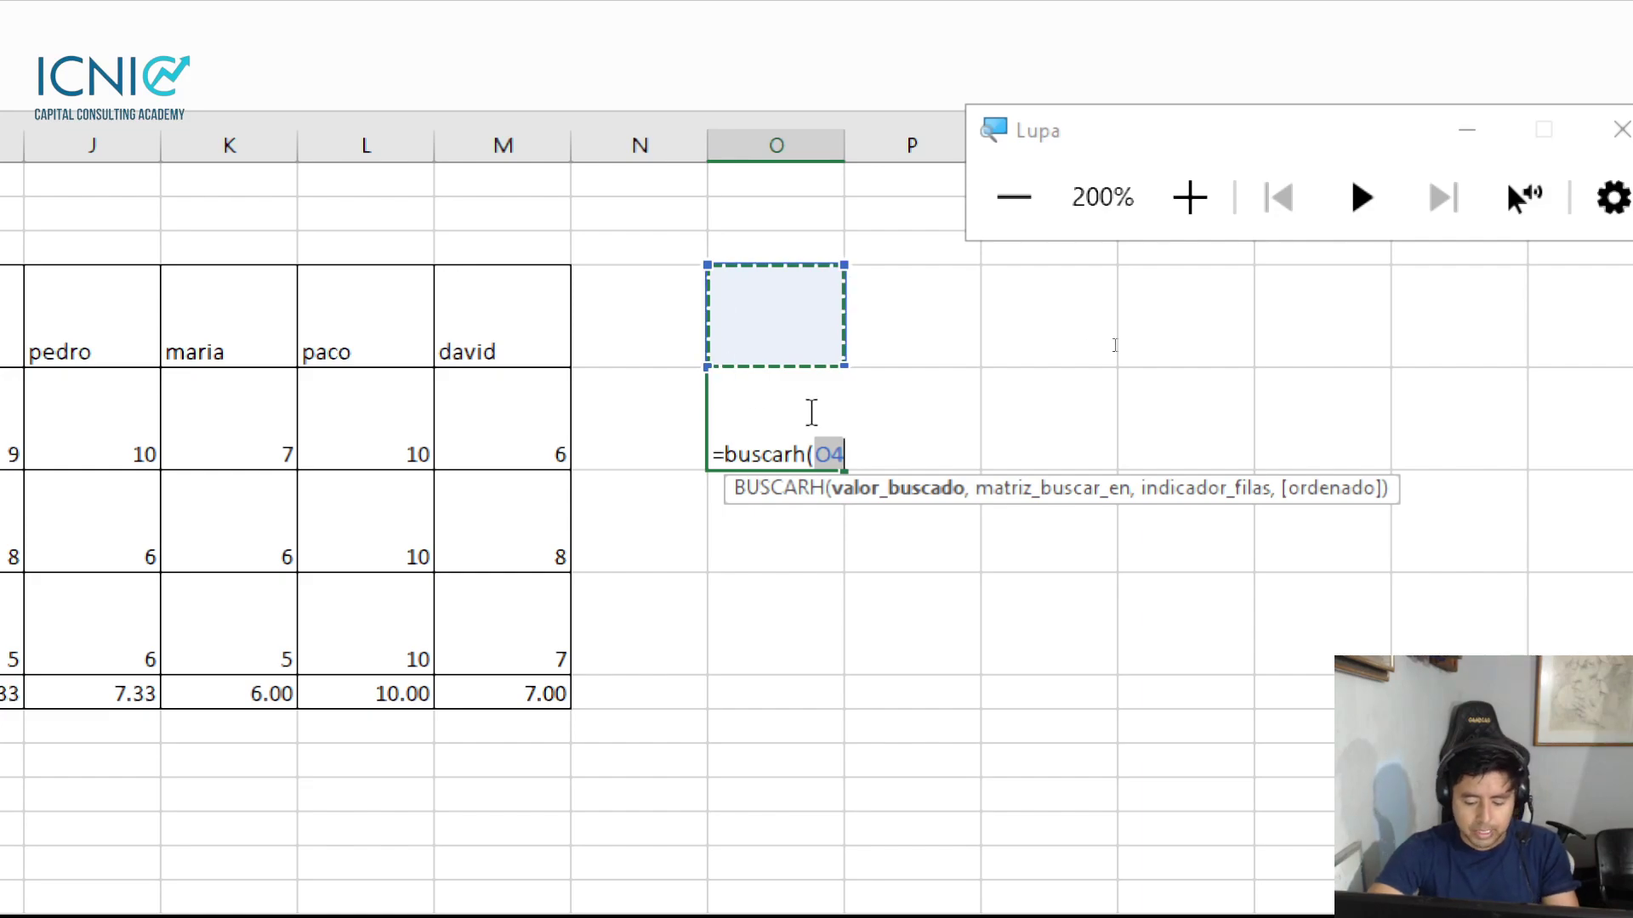
text(,)
mouse_move(308, 340)
mouse_down()
mouse_move(468, 432)
mouse_move(1054, 672)
mouse_up()
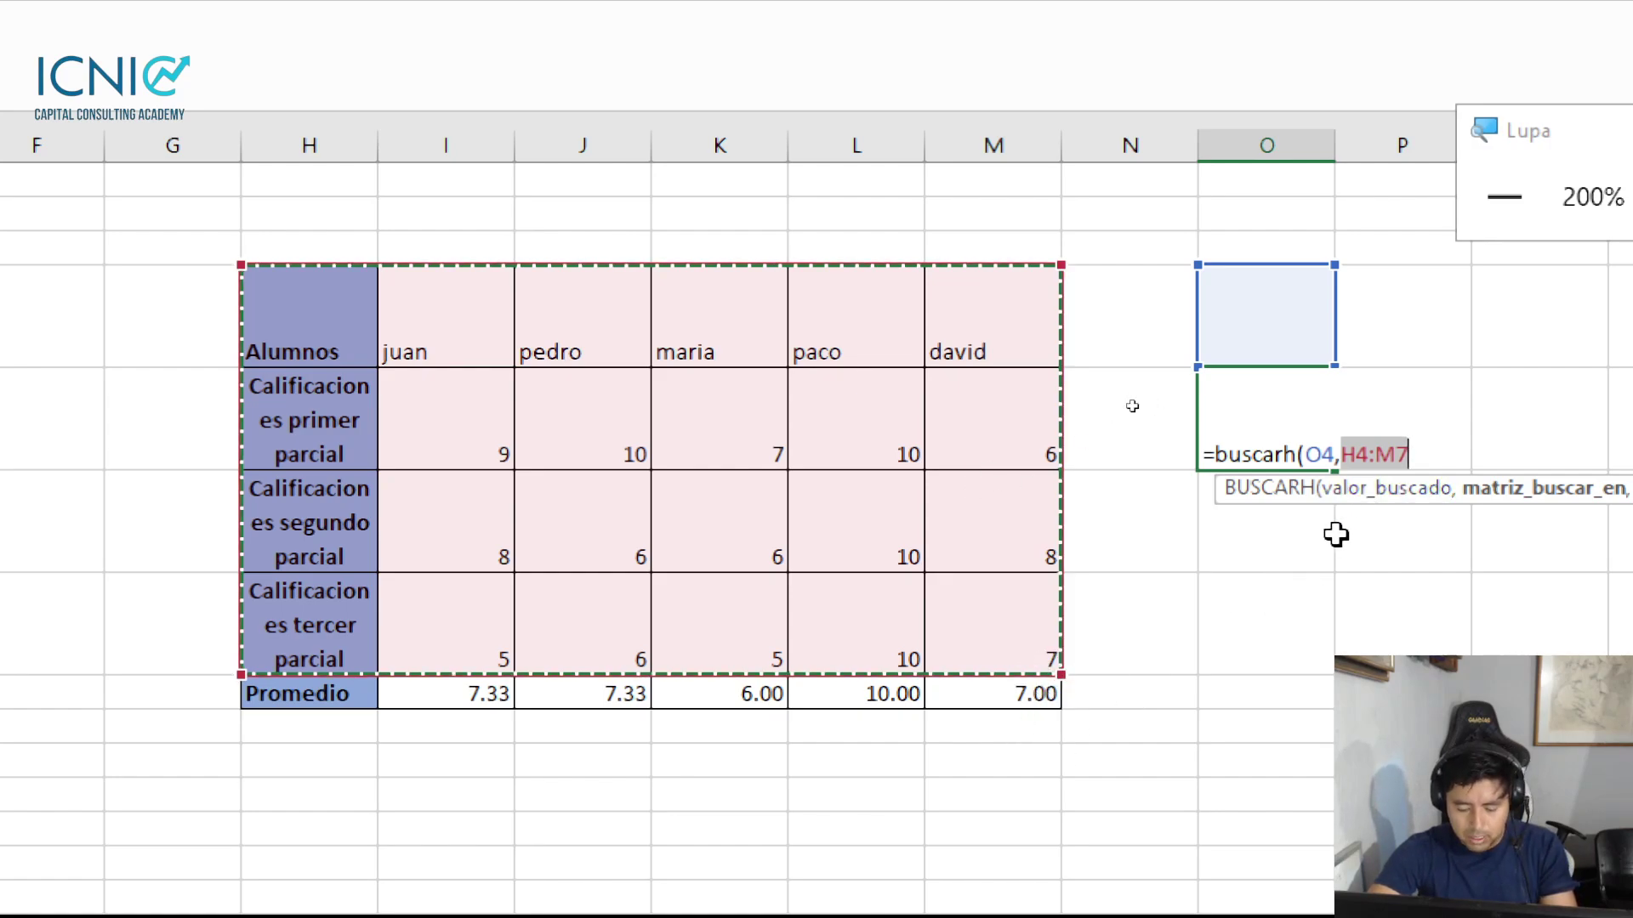
text(,)
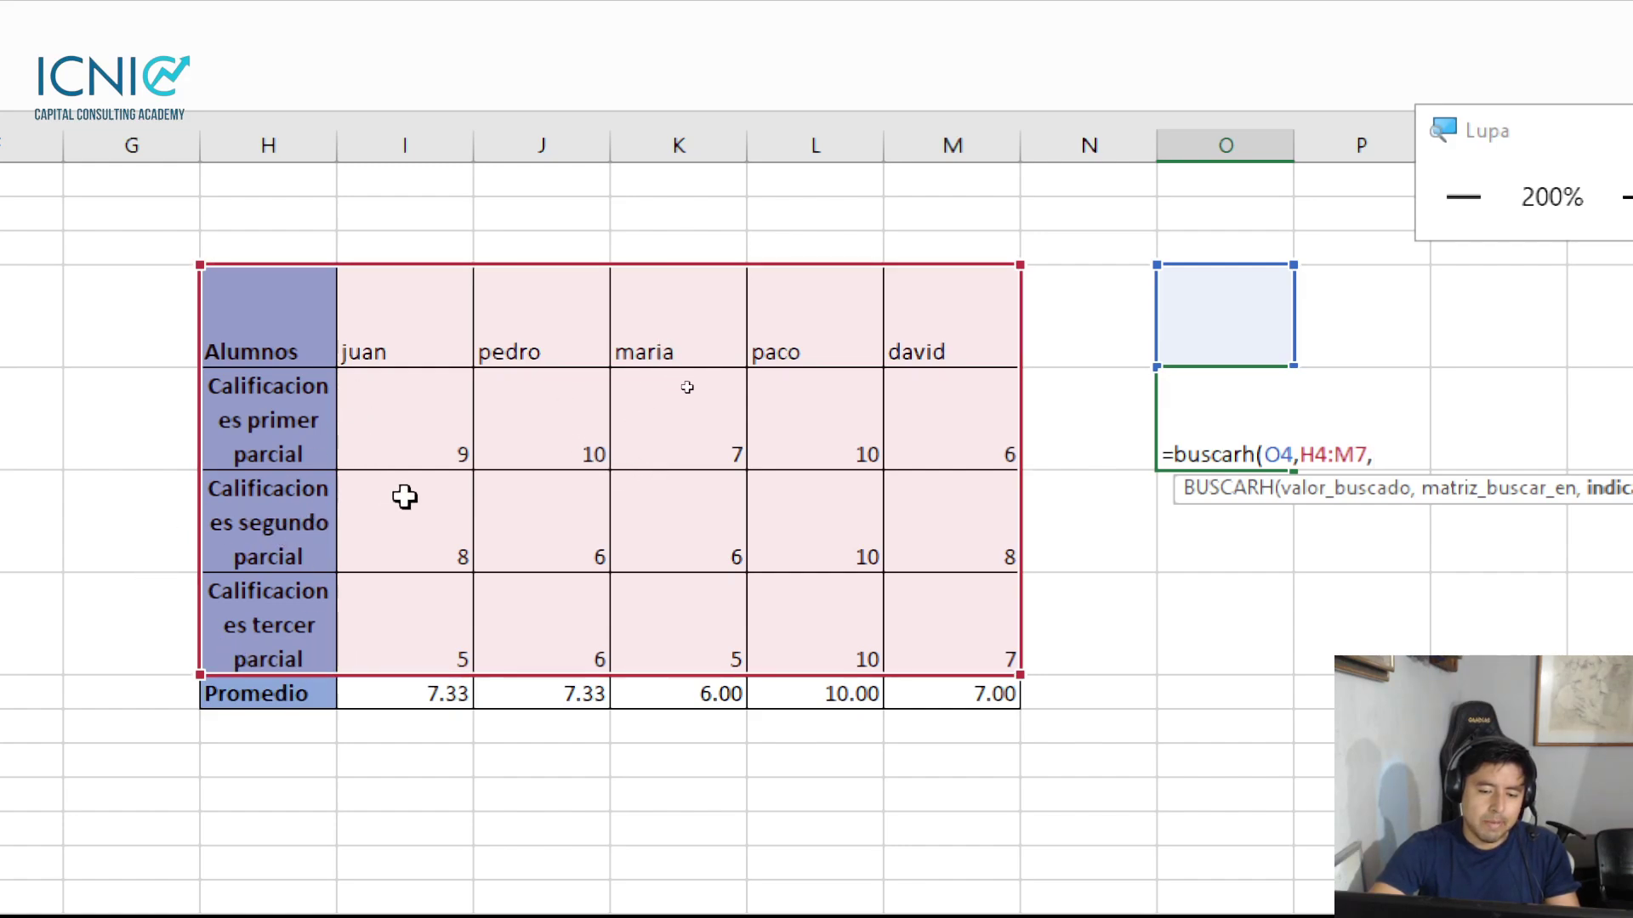
text(2)
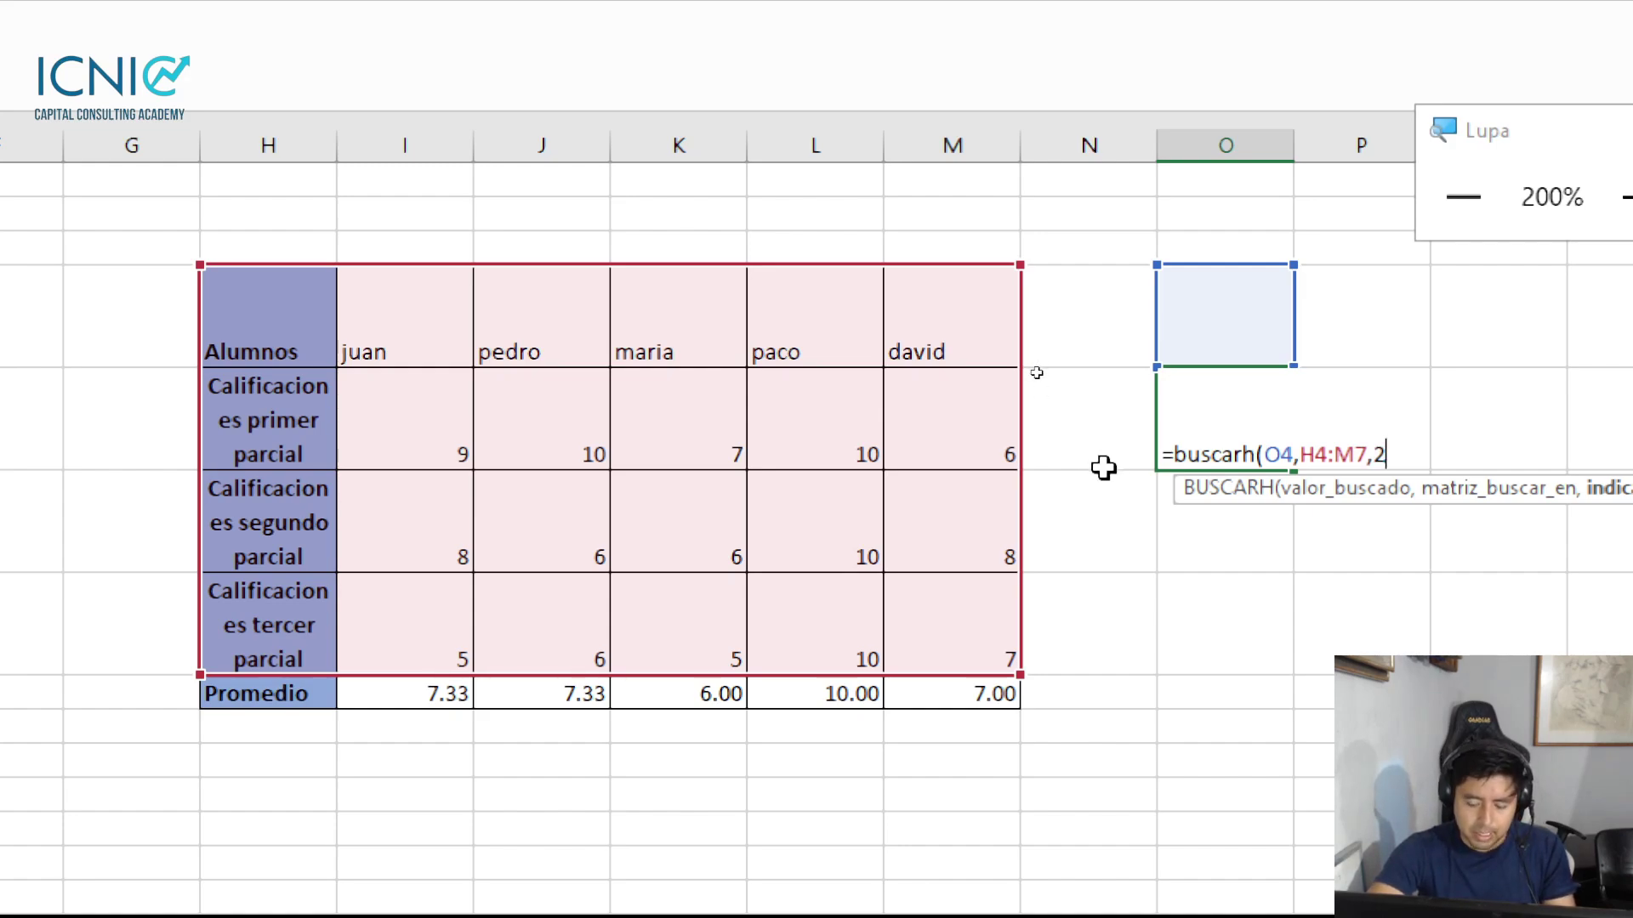
text(,0)
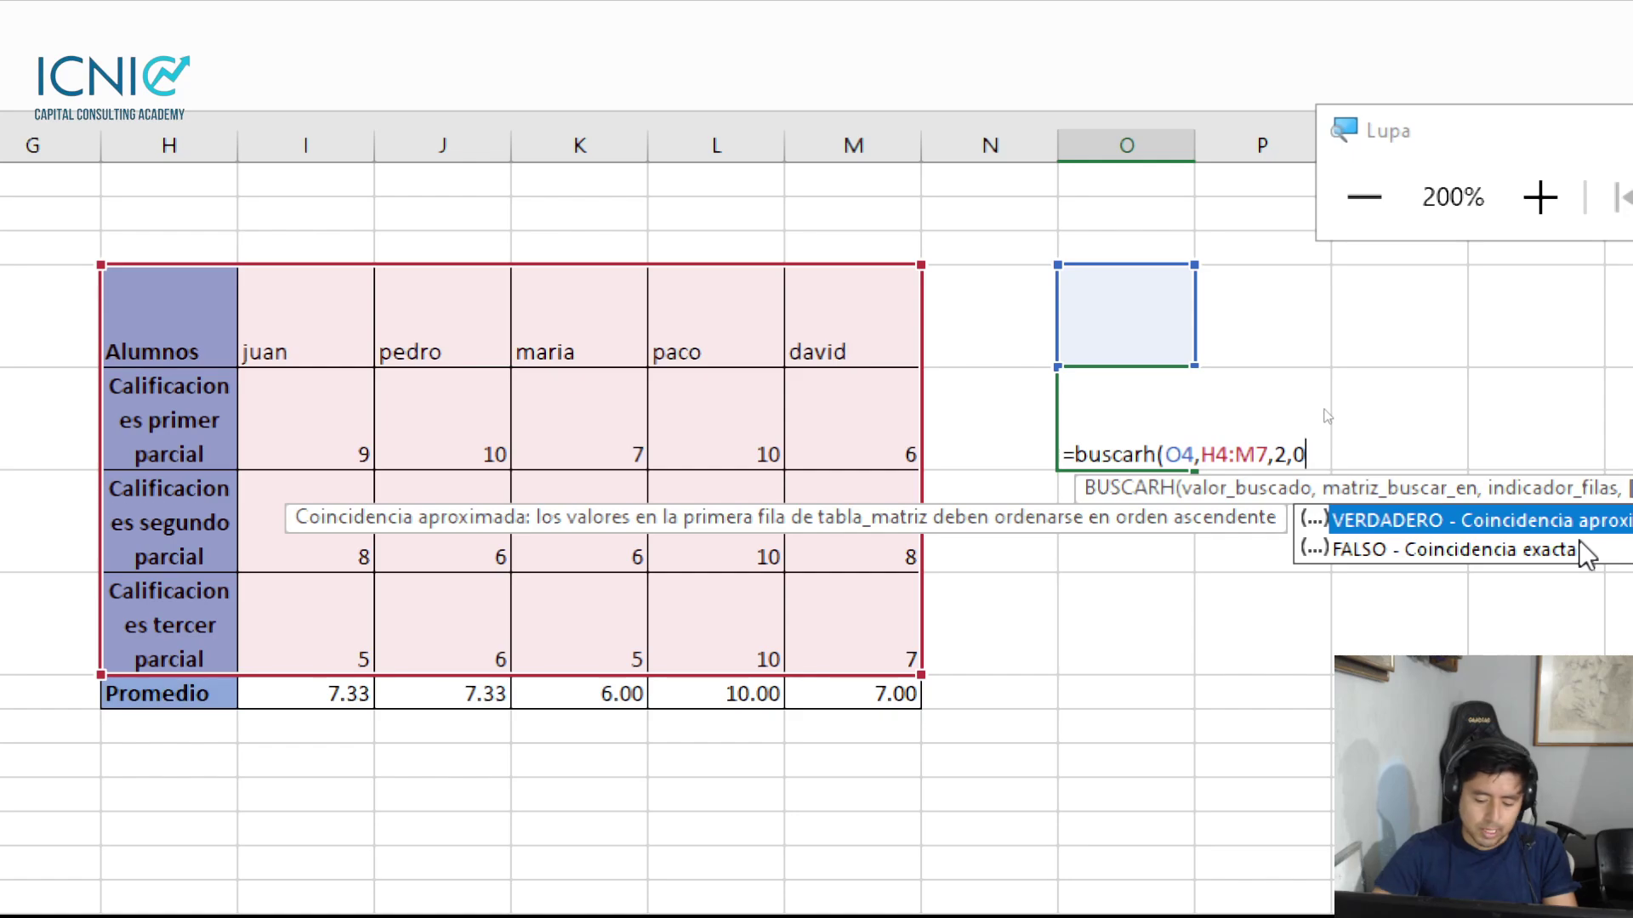
text())
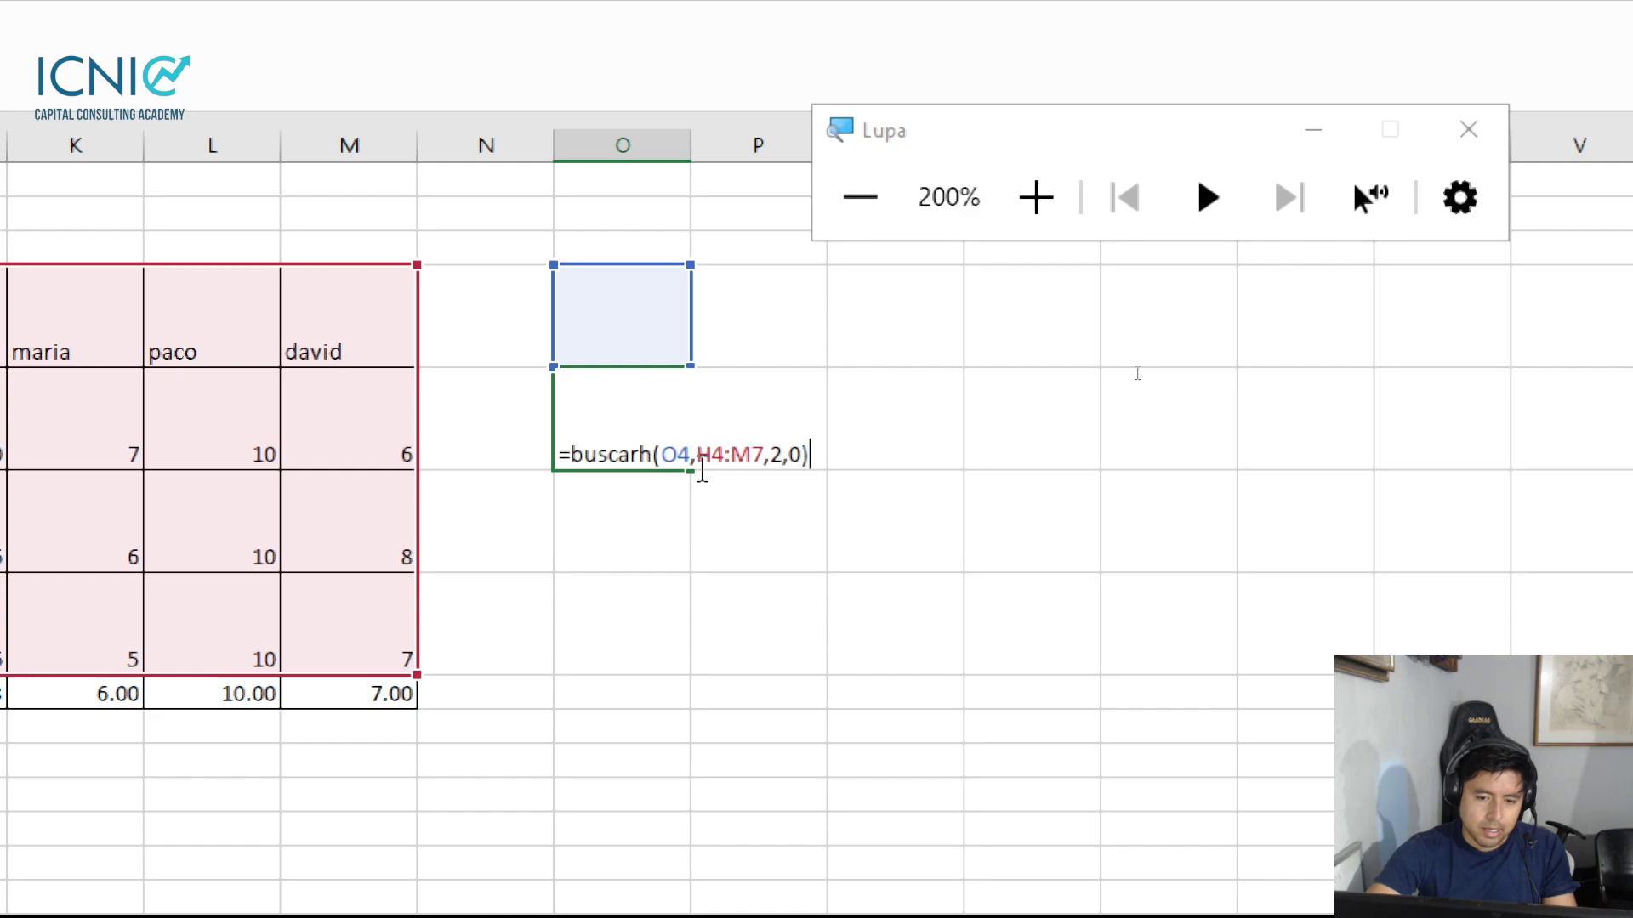
Make O4 and M7 absolute in the lookup and copy it down to O7
click(678, 452)
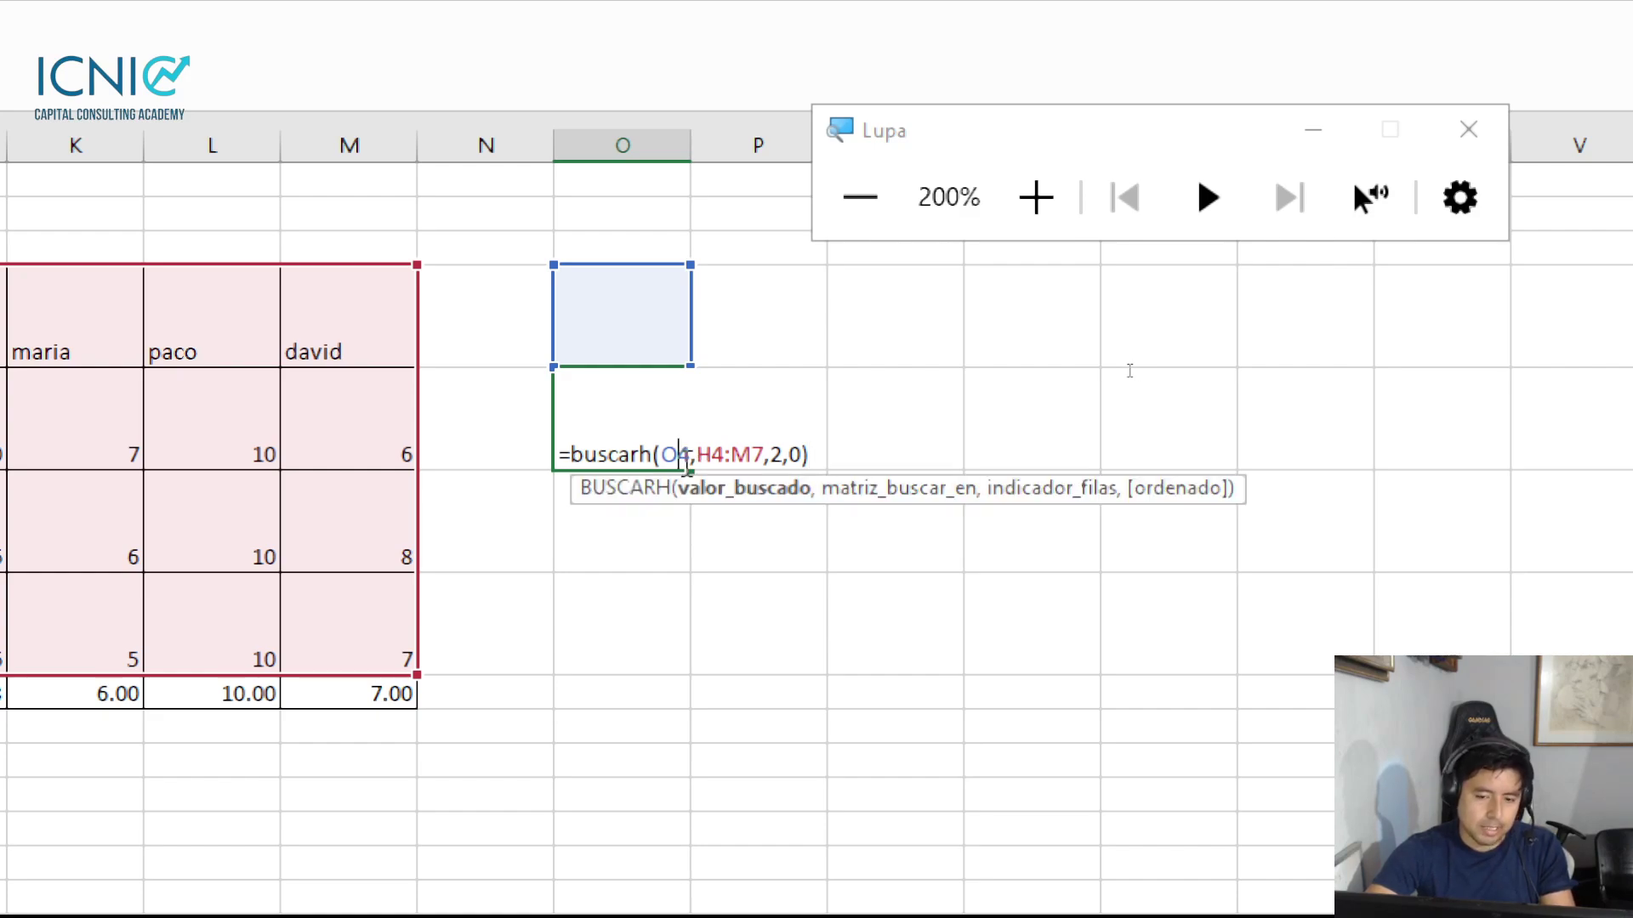
key(F4)
click(775, 456)
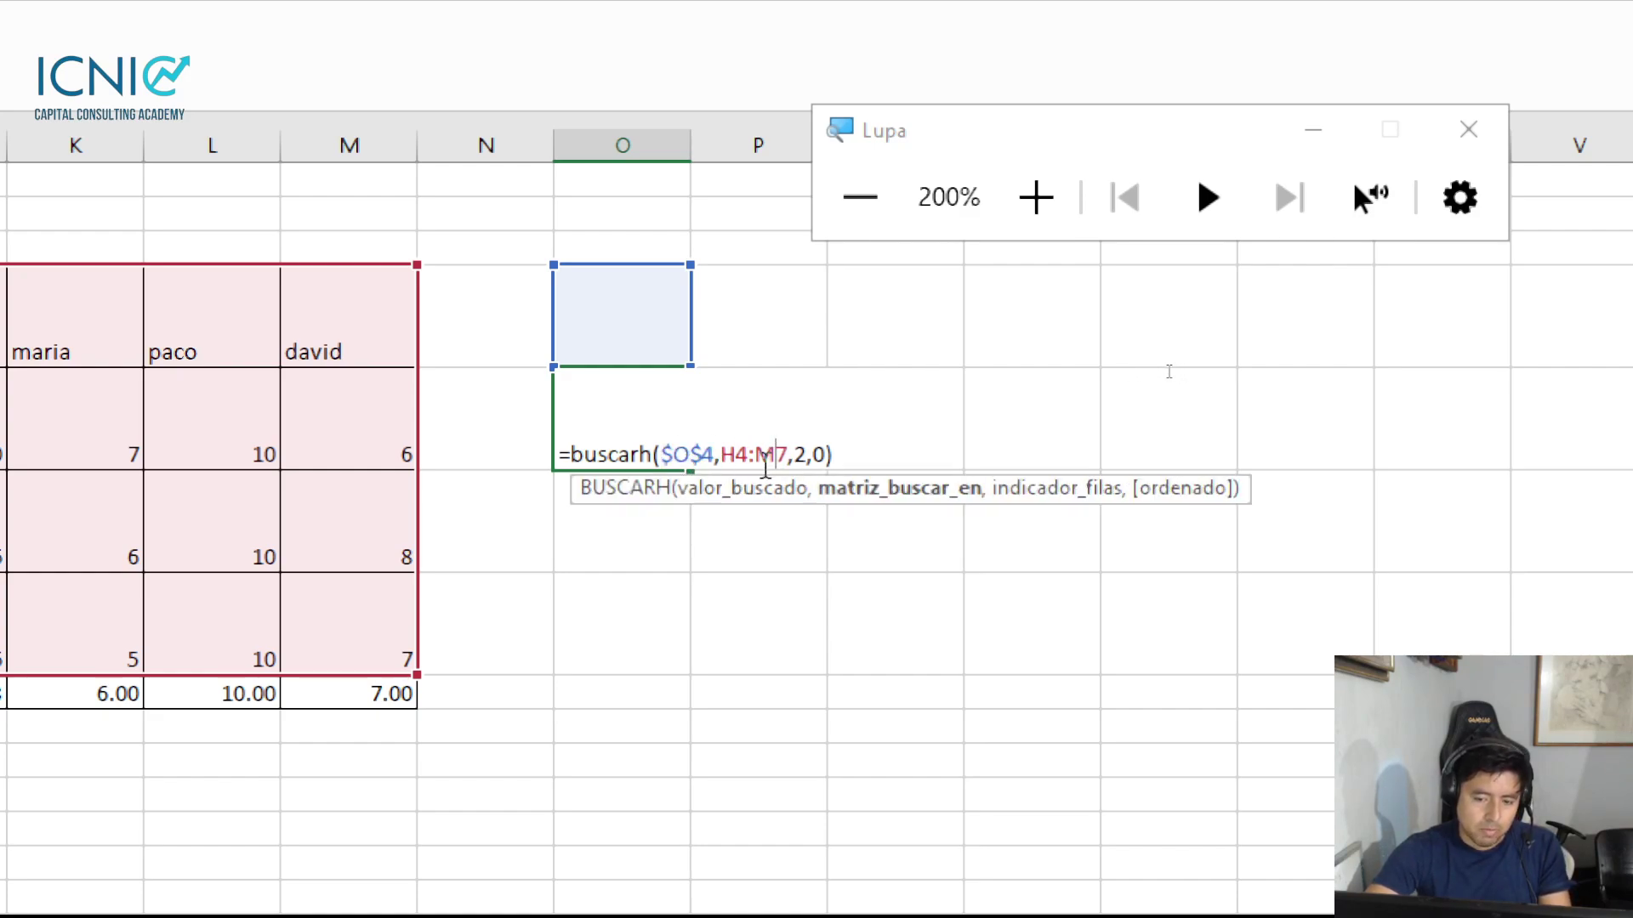
key(F4)
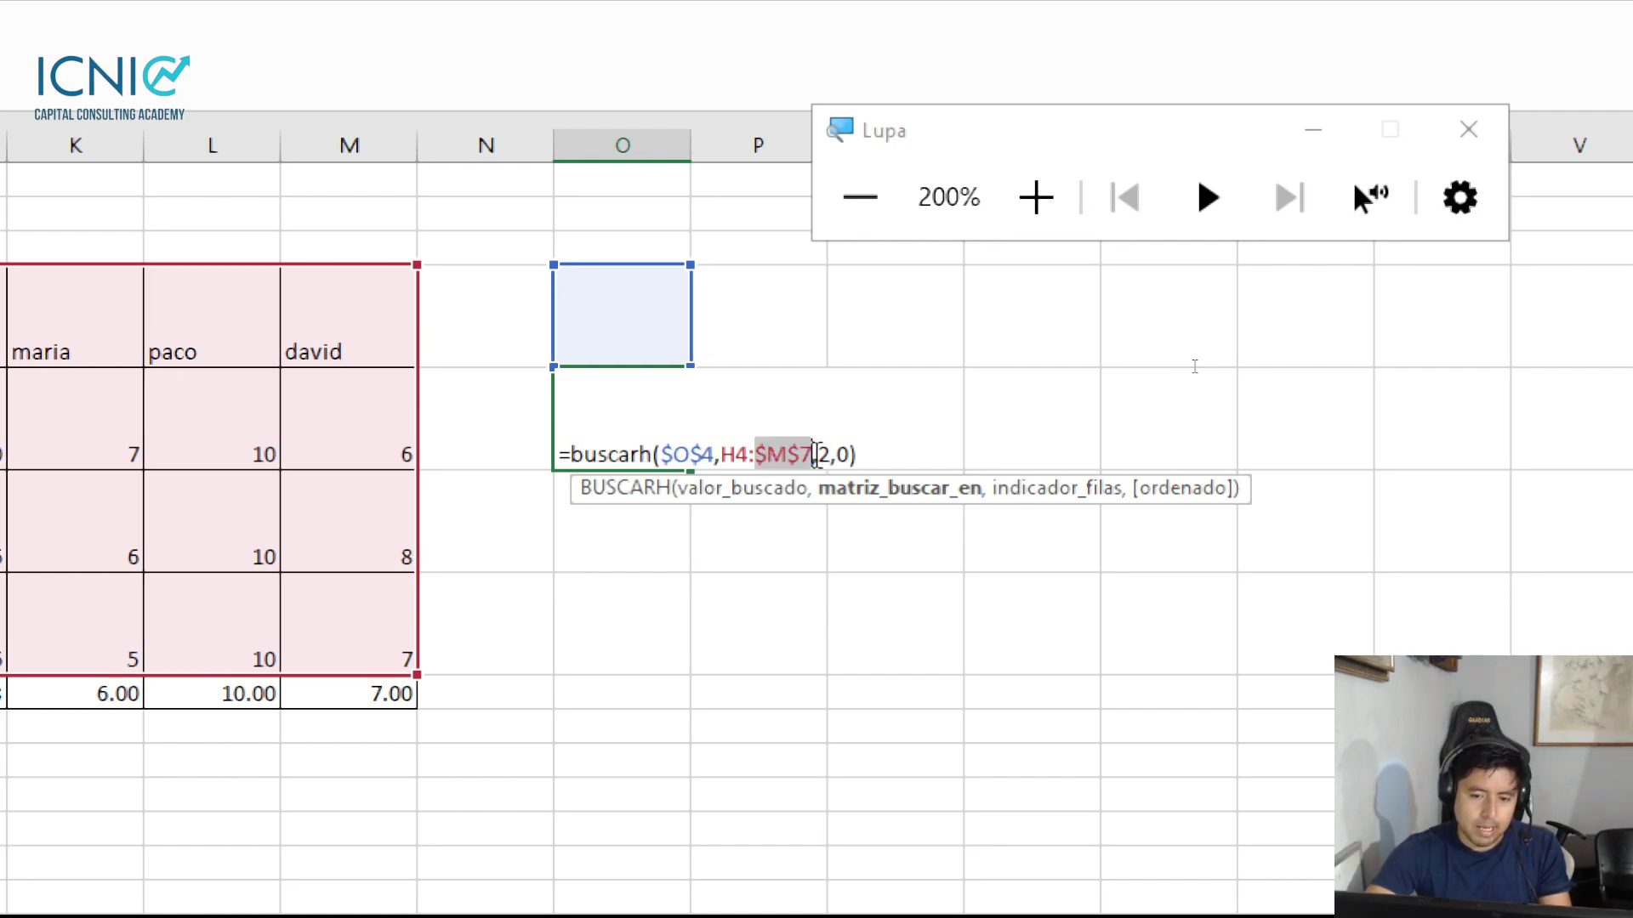
key(Return)
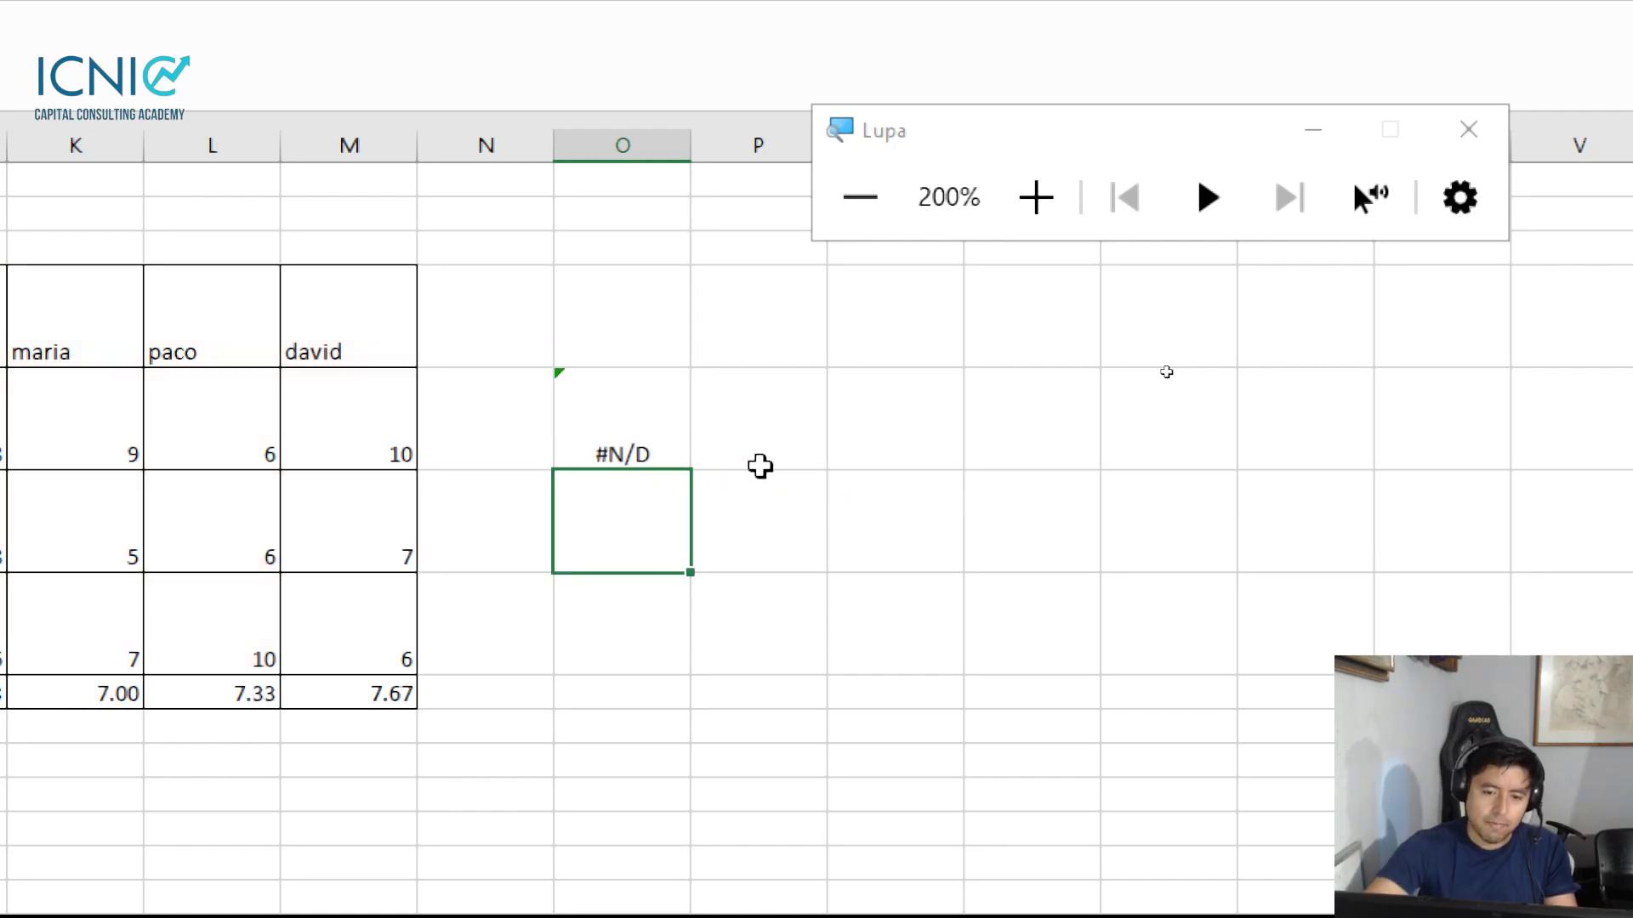
click(587, 439)
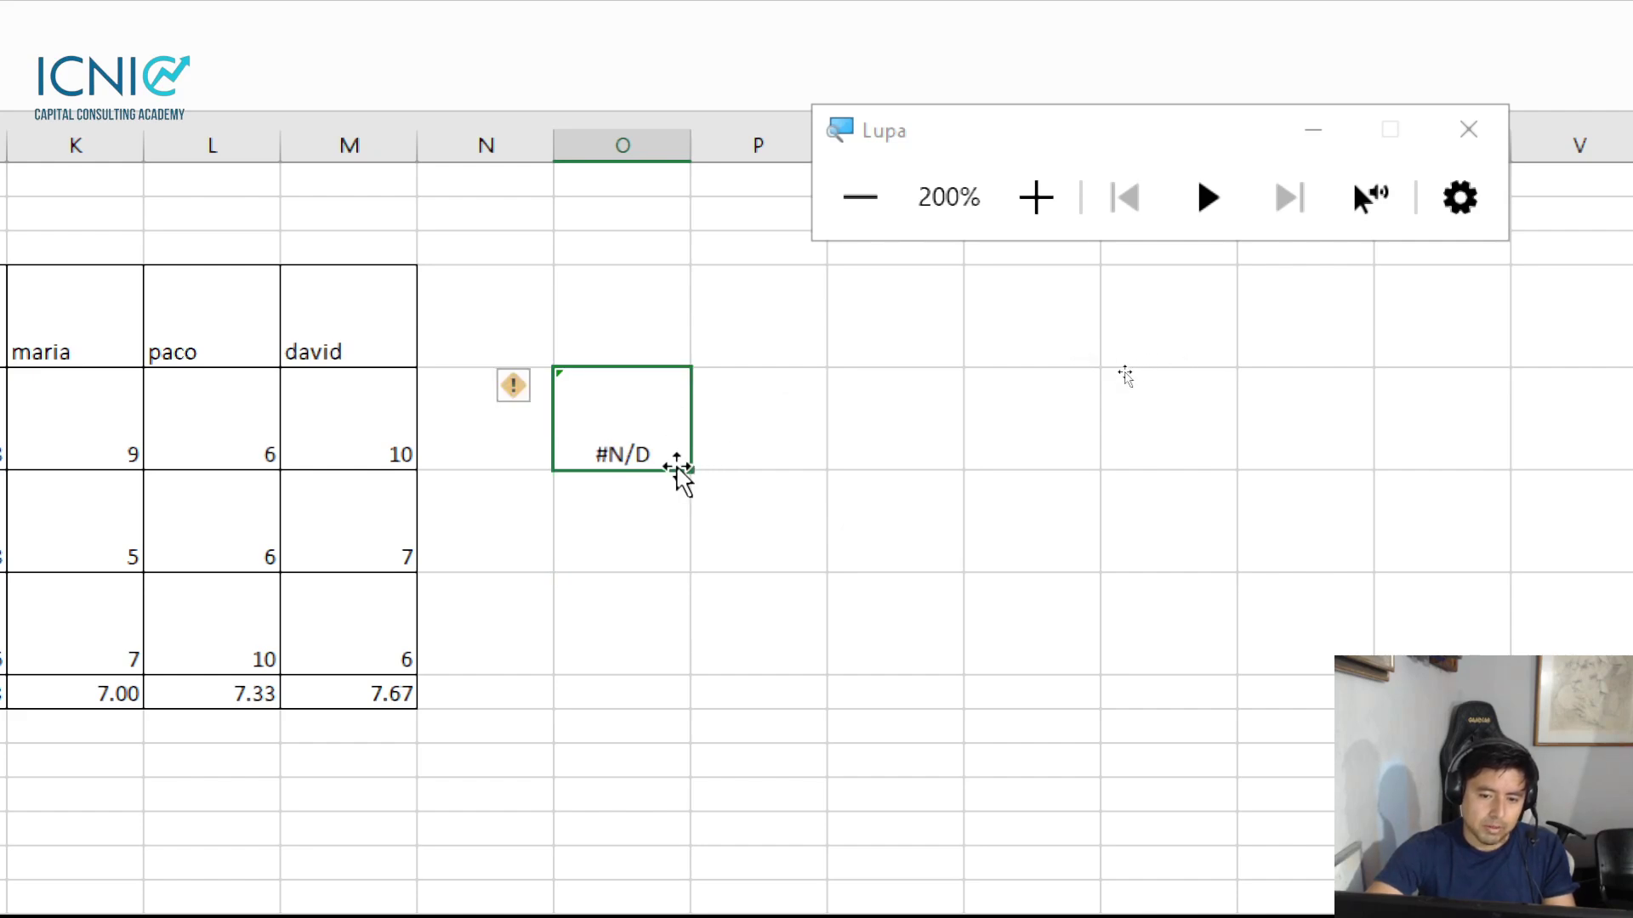
drag(689, 469, 678, 659)
Edit the row indexes in the second and third BUSCARH lookup formulas
click(609, 306)
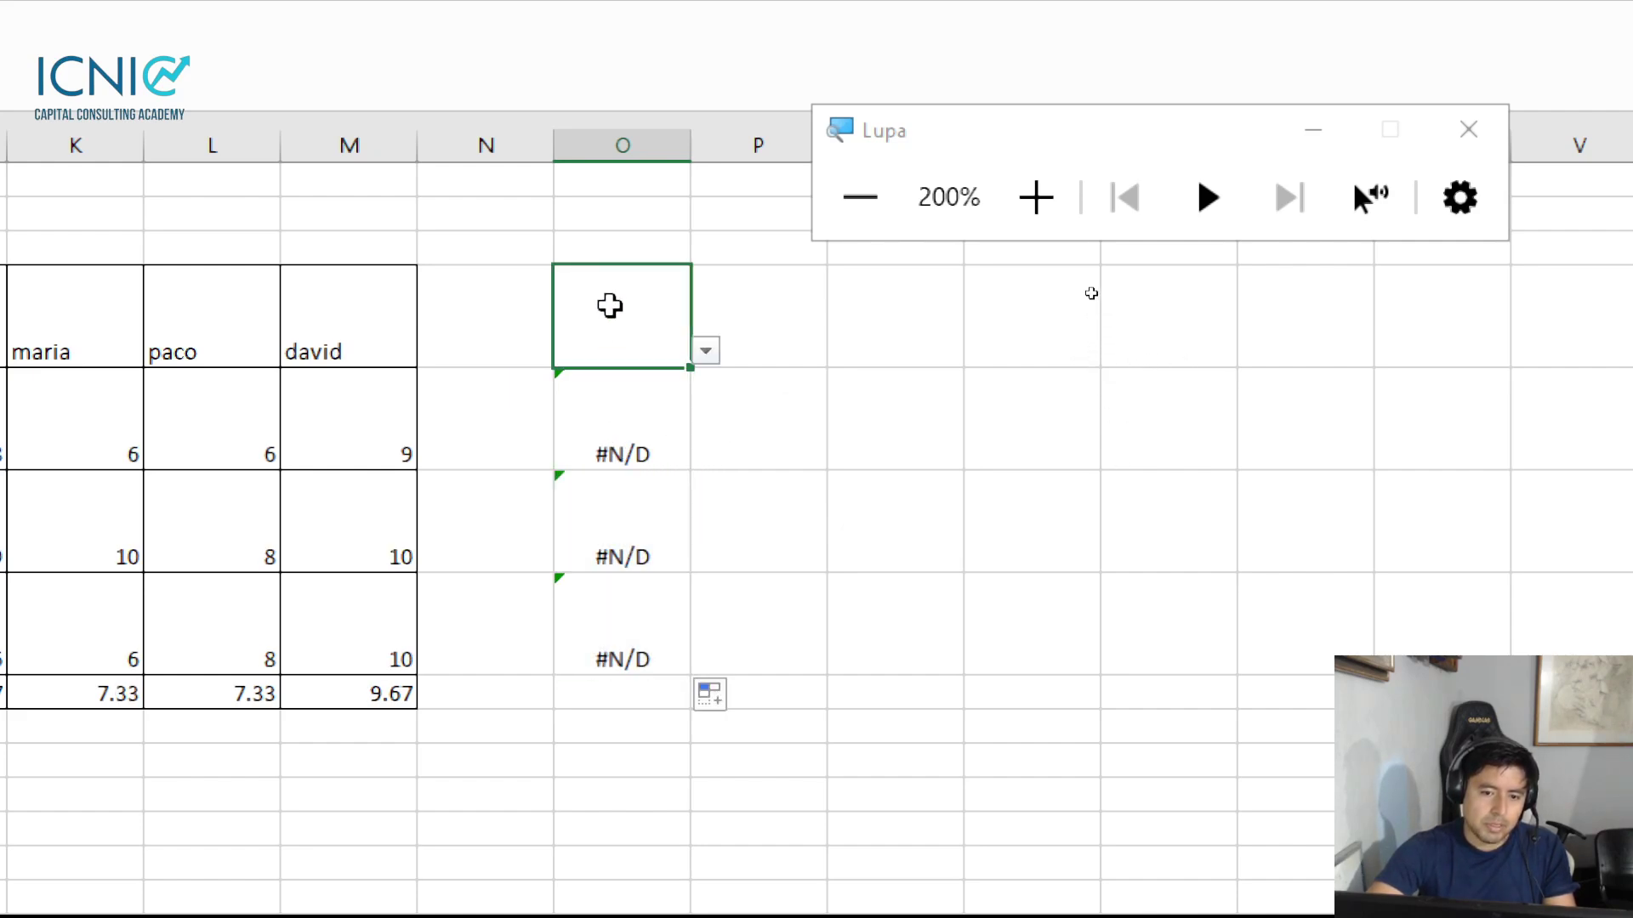
key(Down)
key(Down)
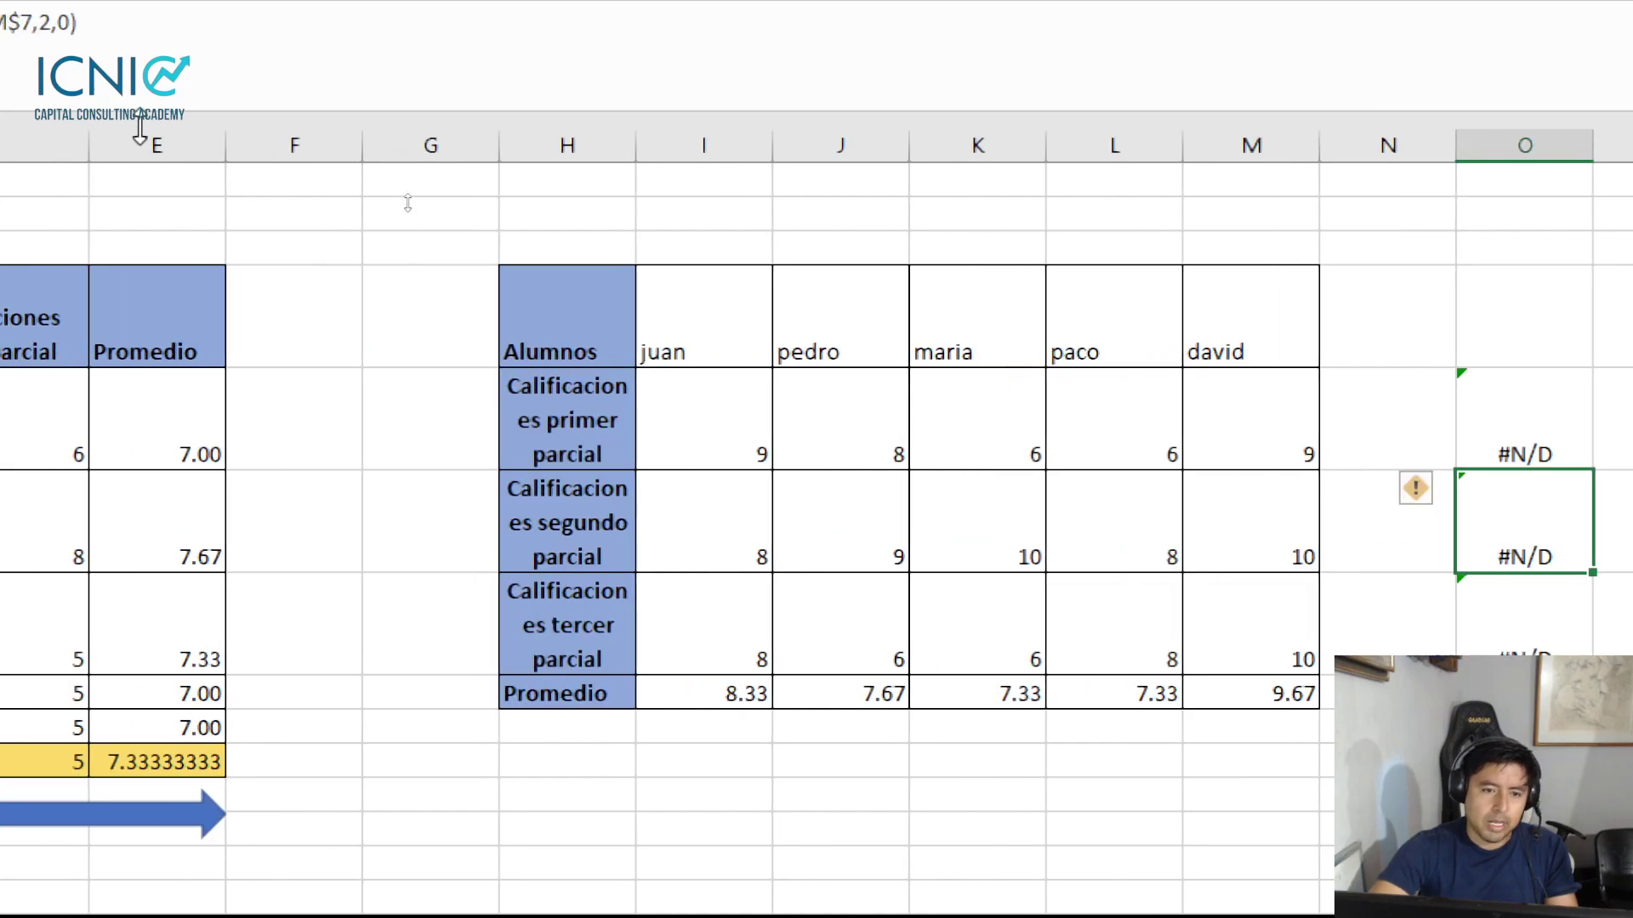
click(145, 23)
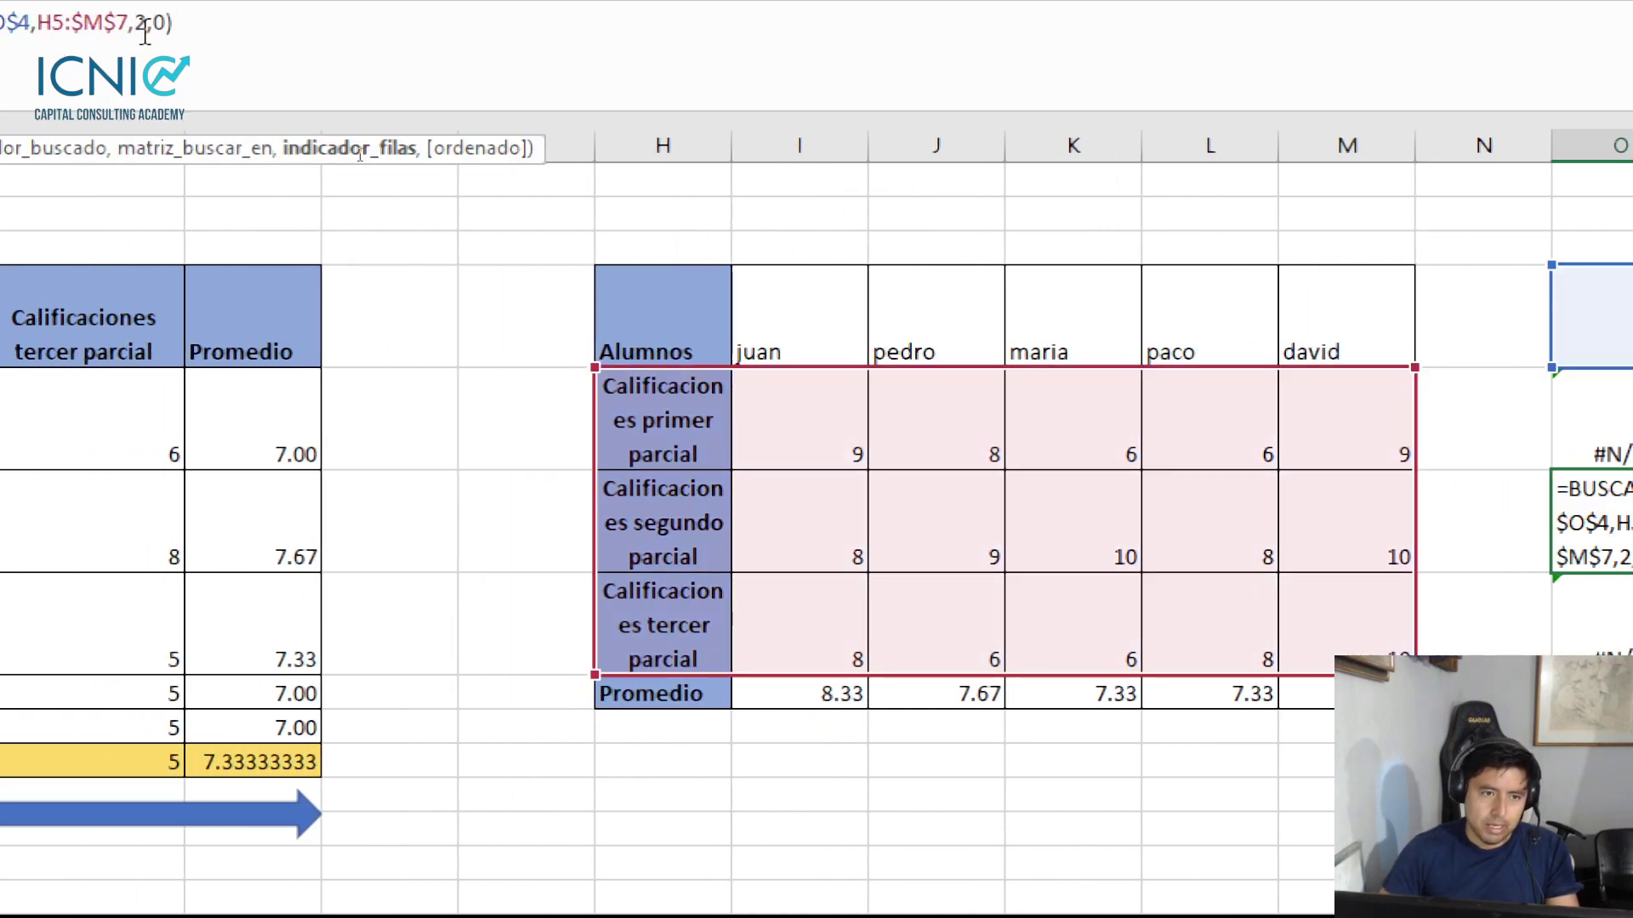
key(BackSpace)
key(Return)
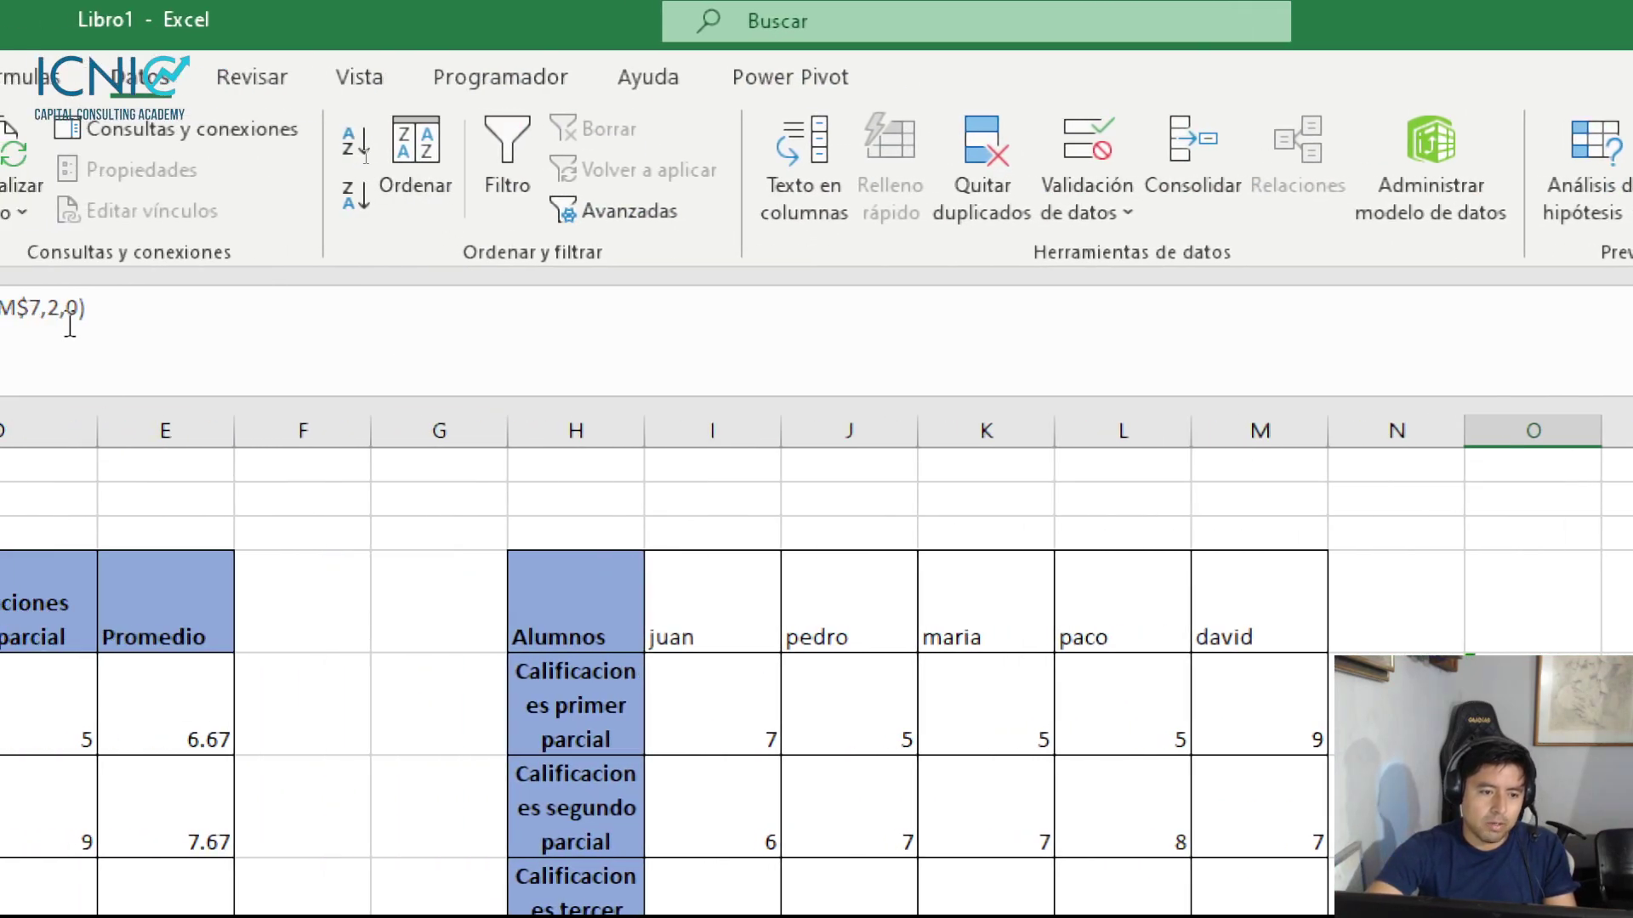
click(25, 308)
key(BackSpace)
text(2)
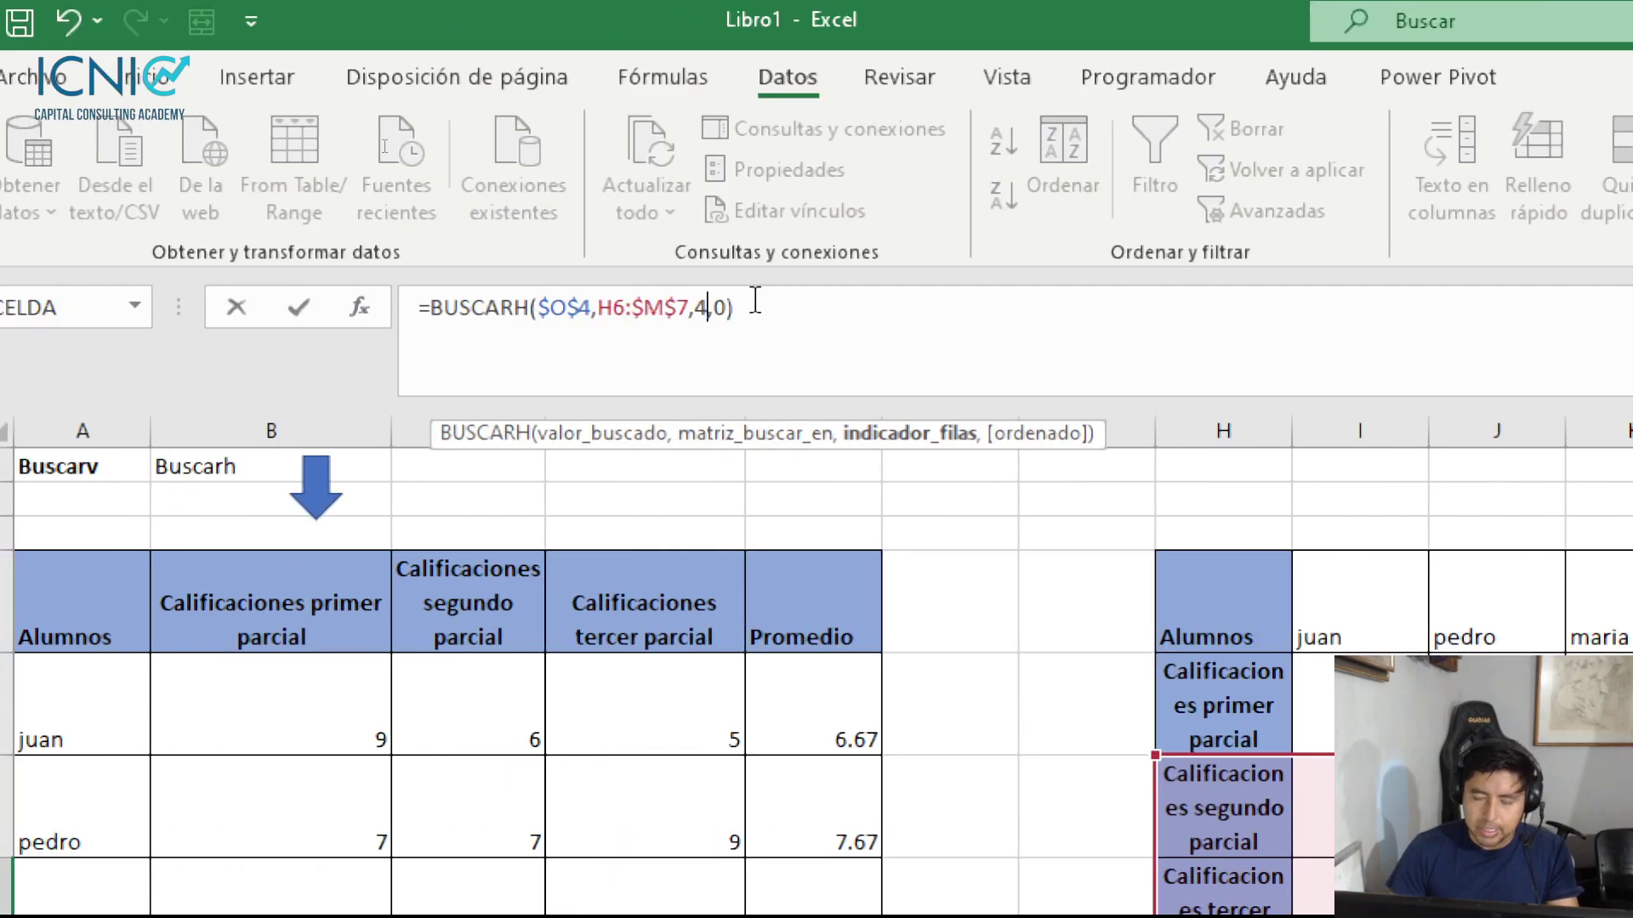
key(Return)
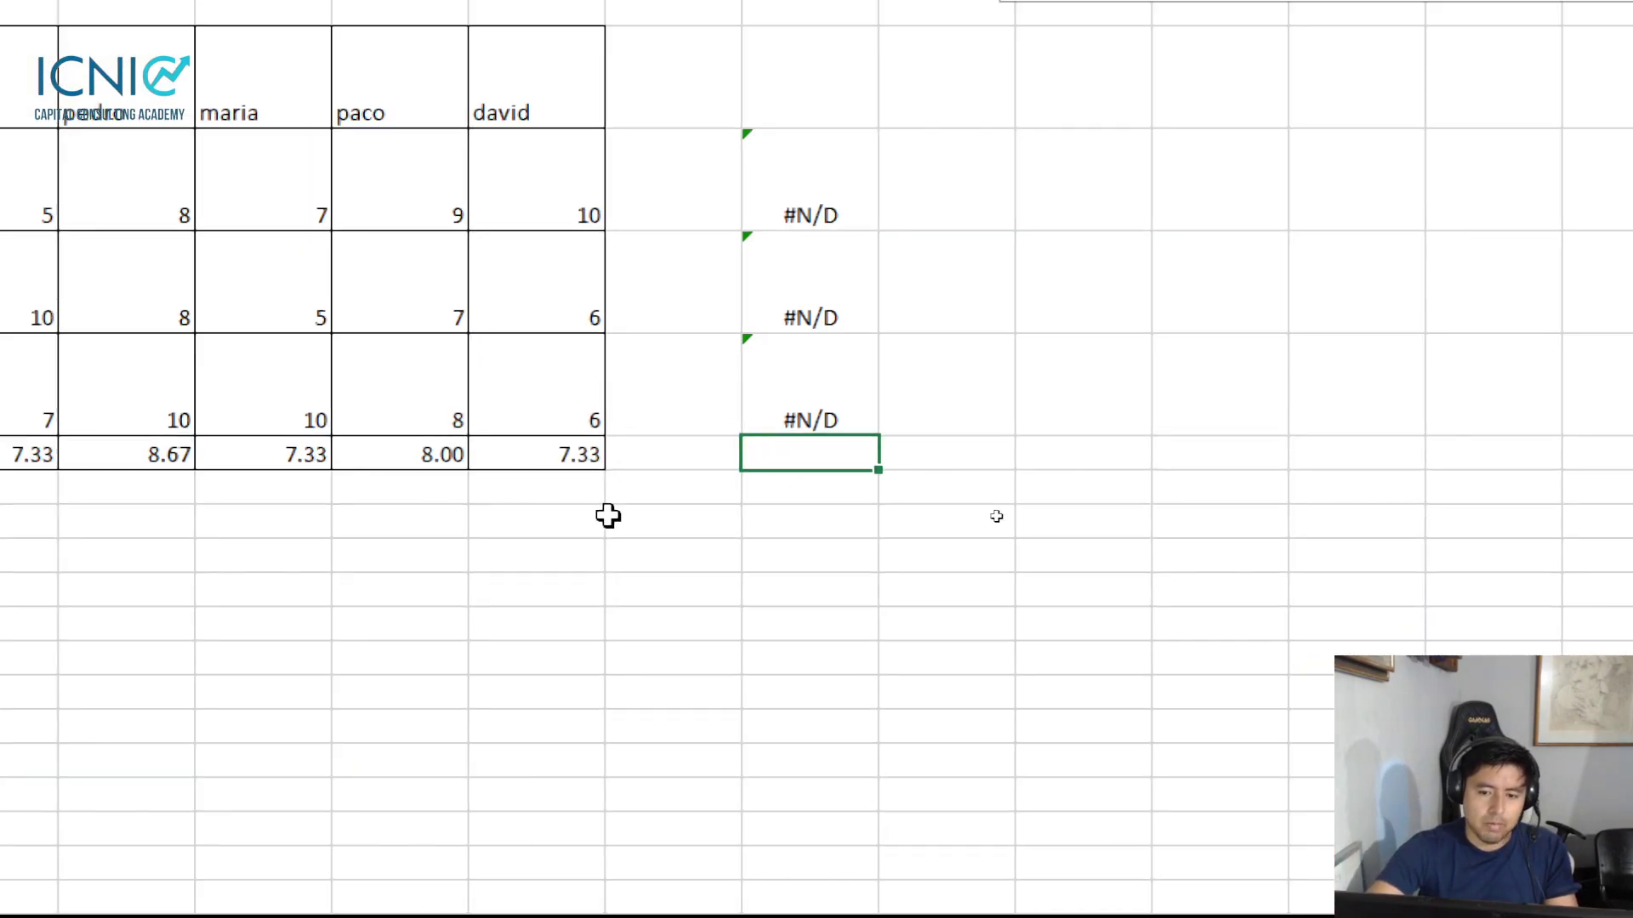
Extend the lookup to O8 beside Promedio with row index 5
click(829, 403)
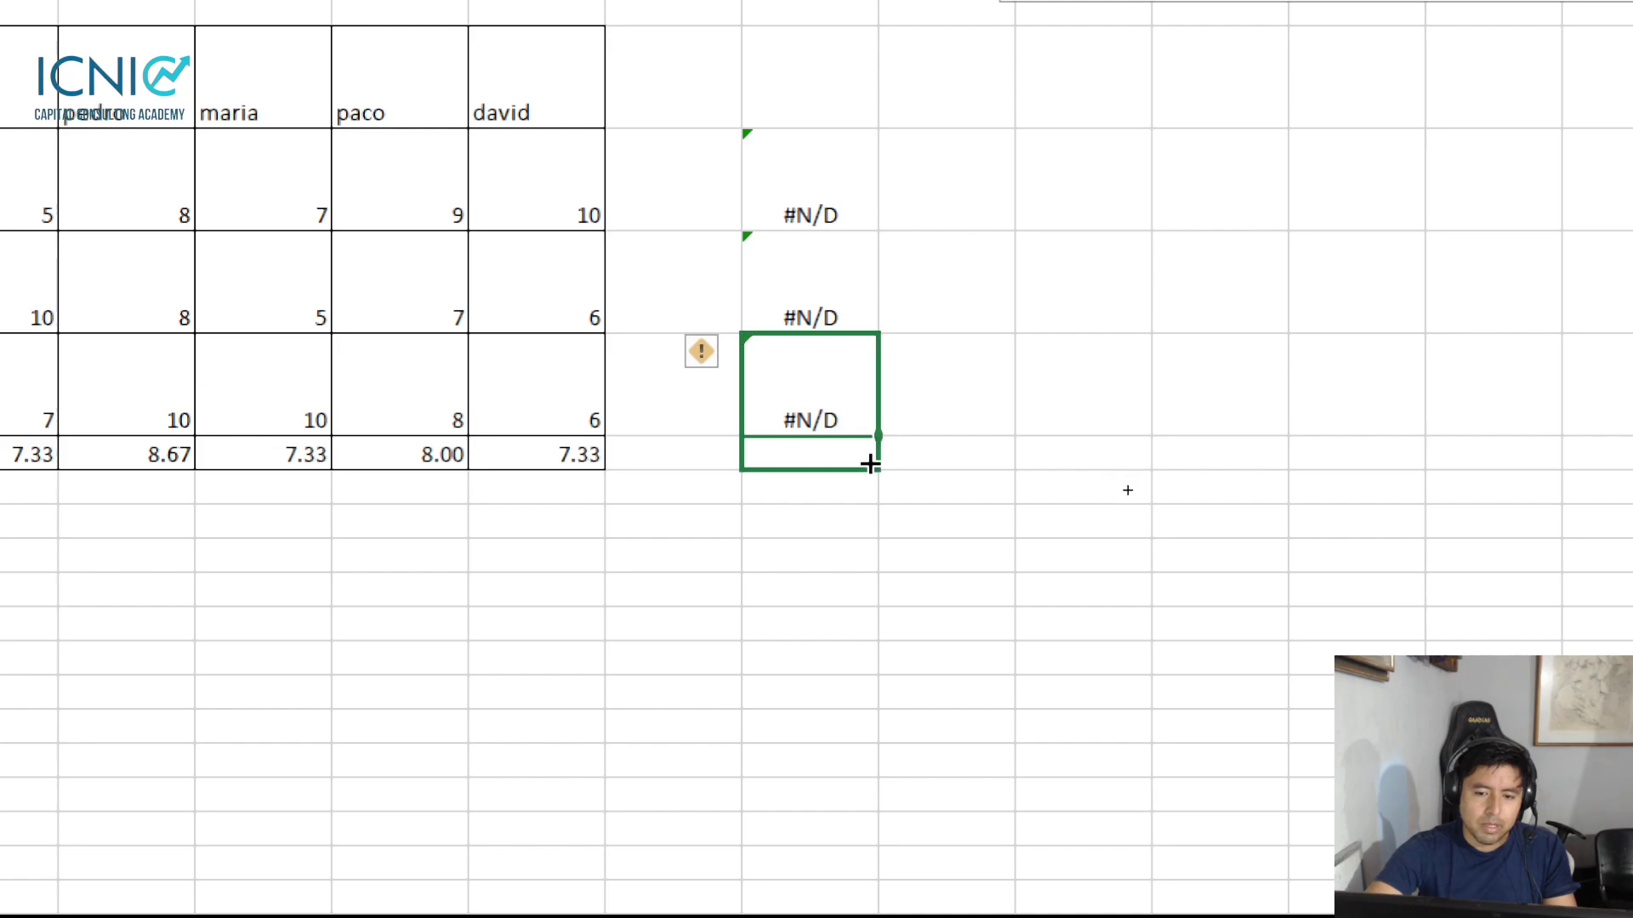
drag(885, 434, 885, 471)
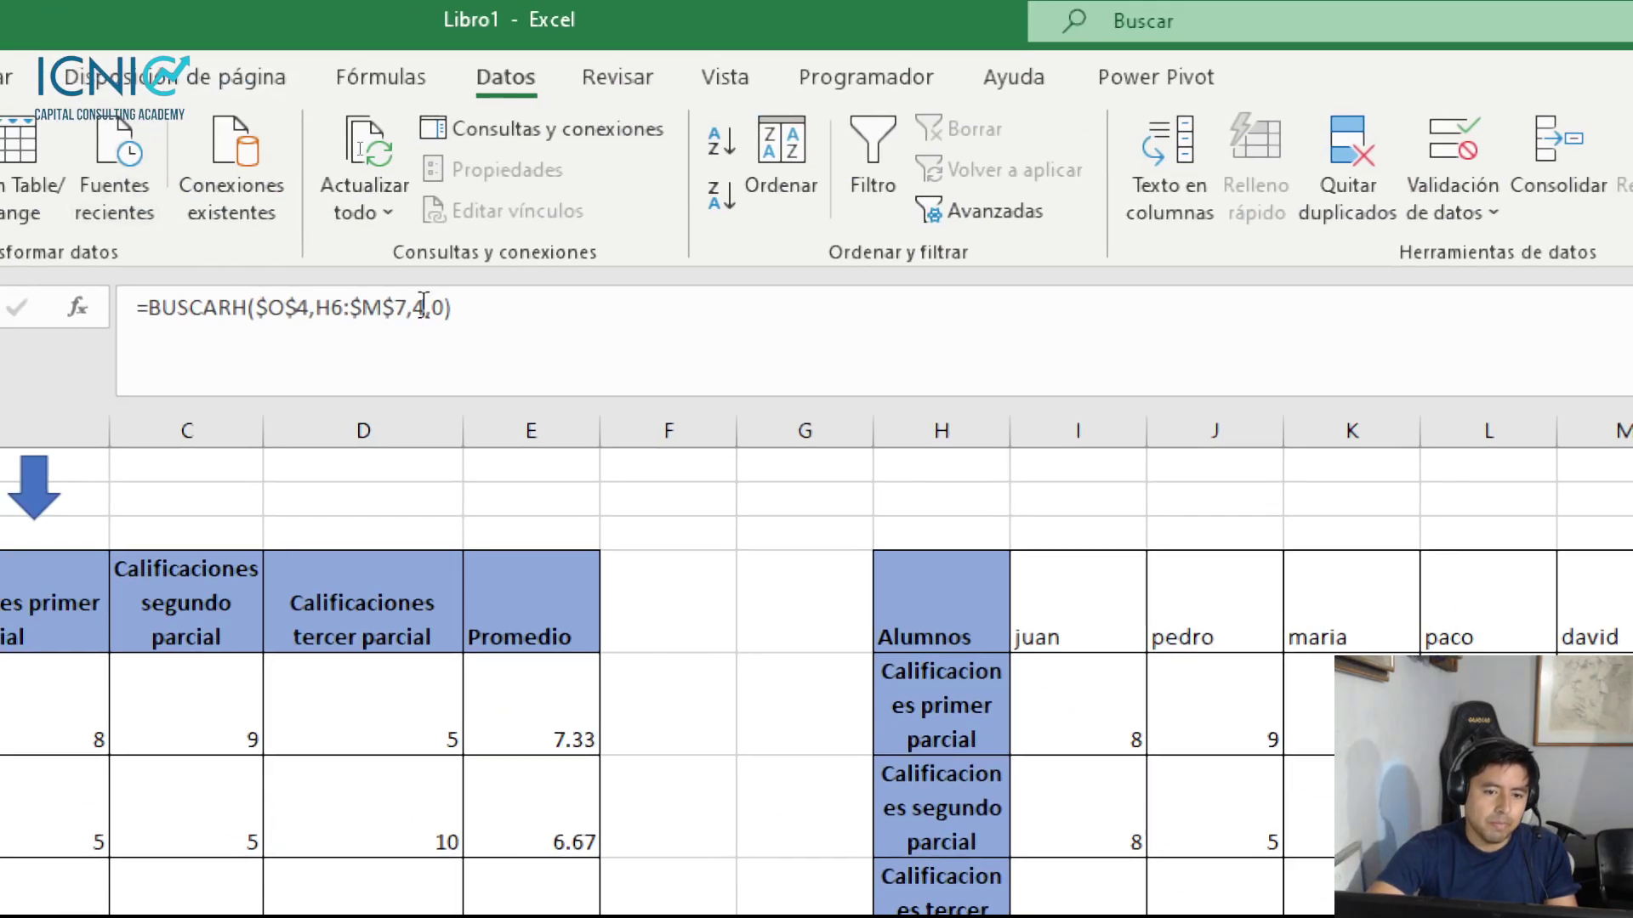
click(427, 307)
key(BackSpace)
text(5)
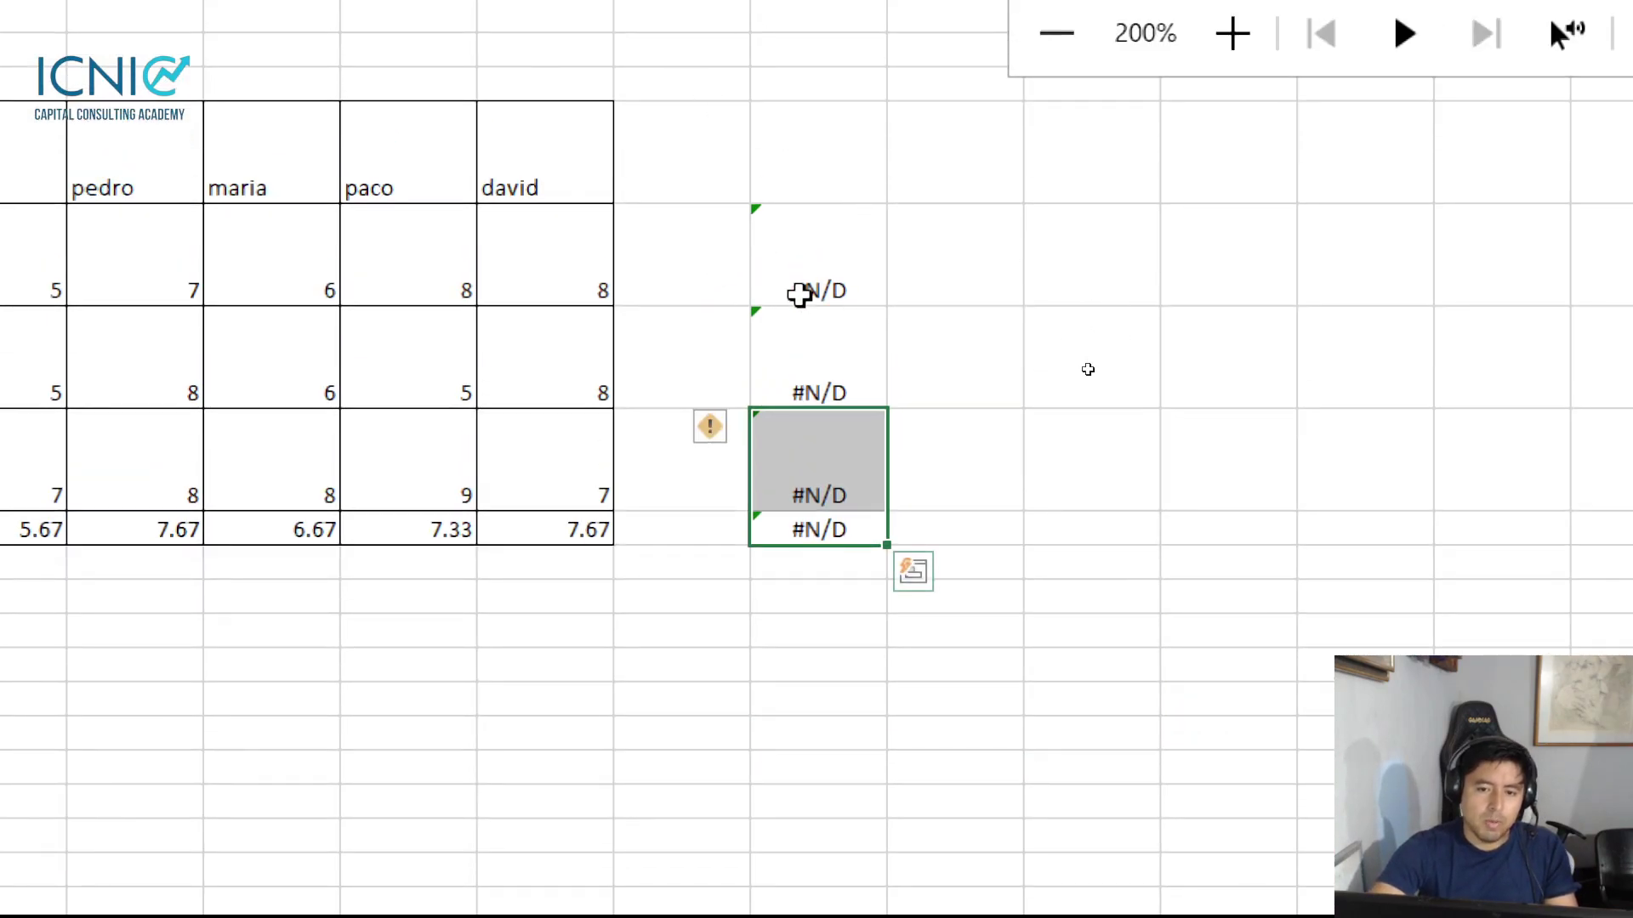
click(992, 185)
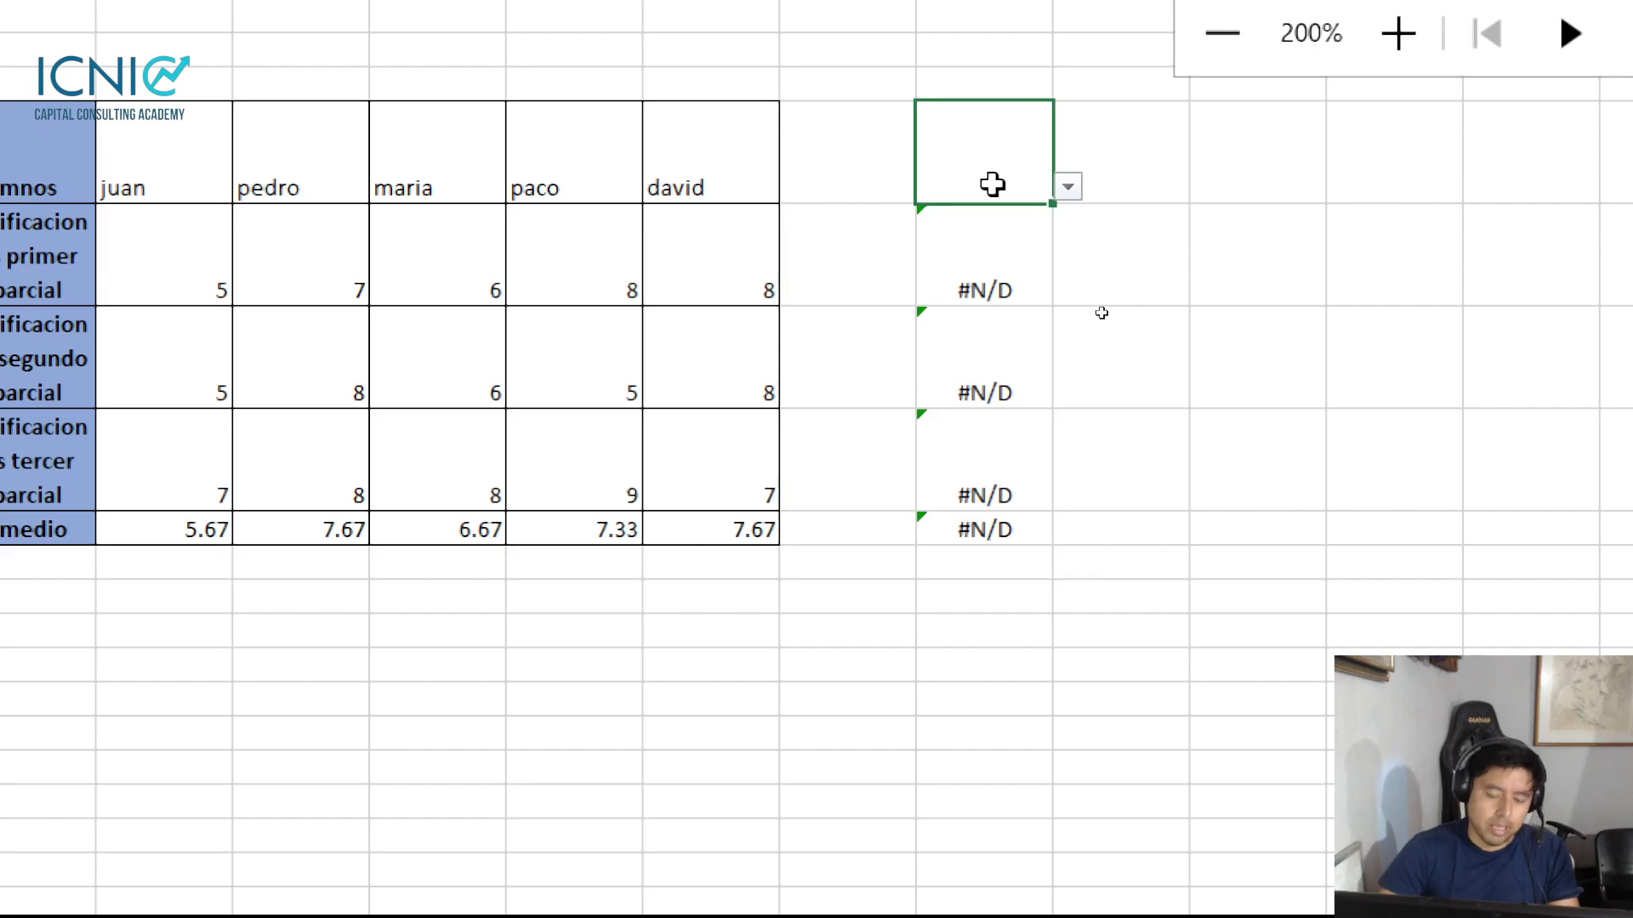
Enter juan in O4 so O5 returns 8, then inspect the BUSCARH formulas
text(juan)
key(Return)
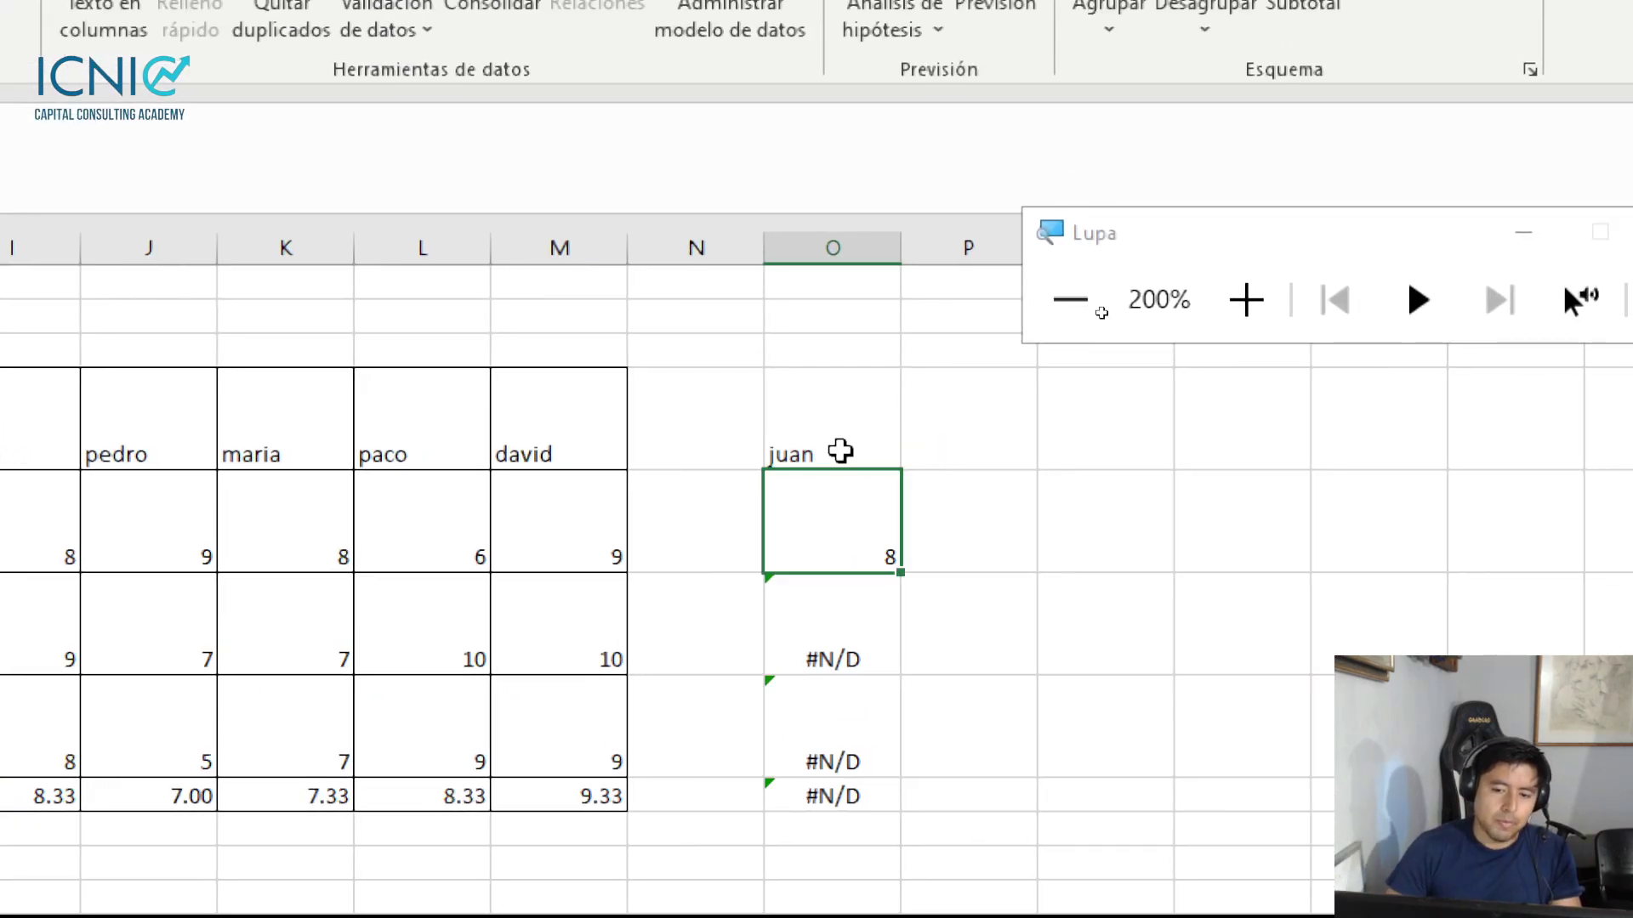
double_click(831, 601)
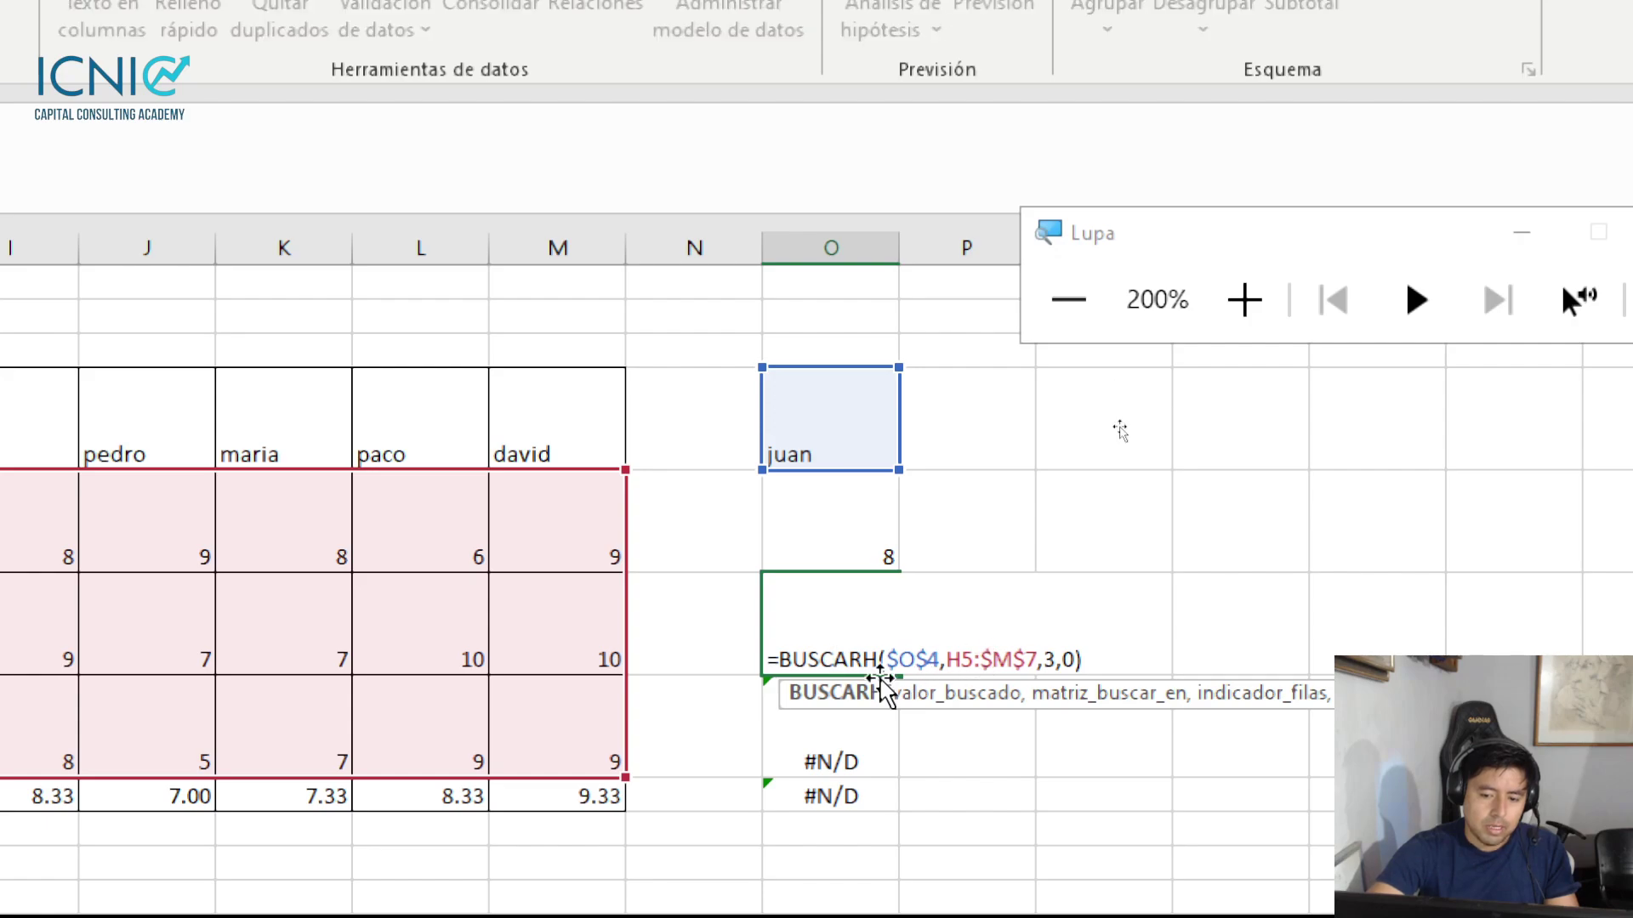
key(Escape)
double_click(785, 627)
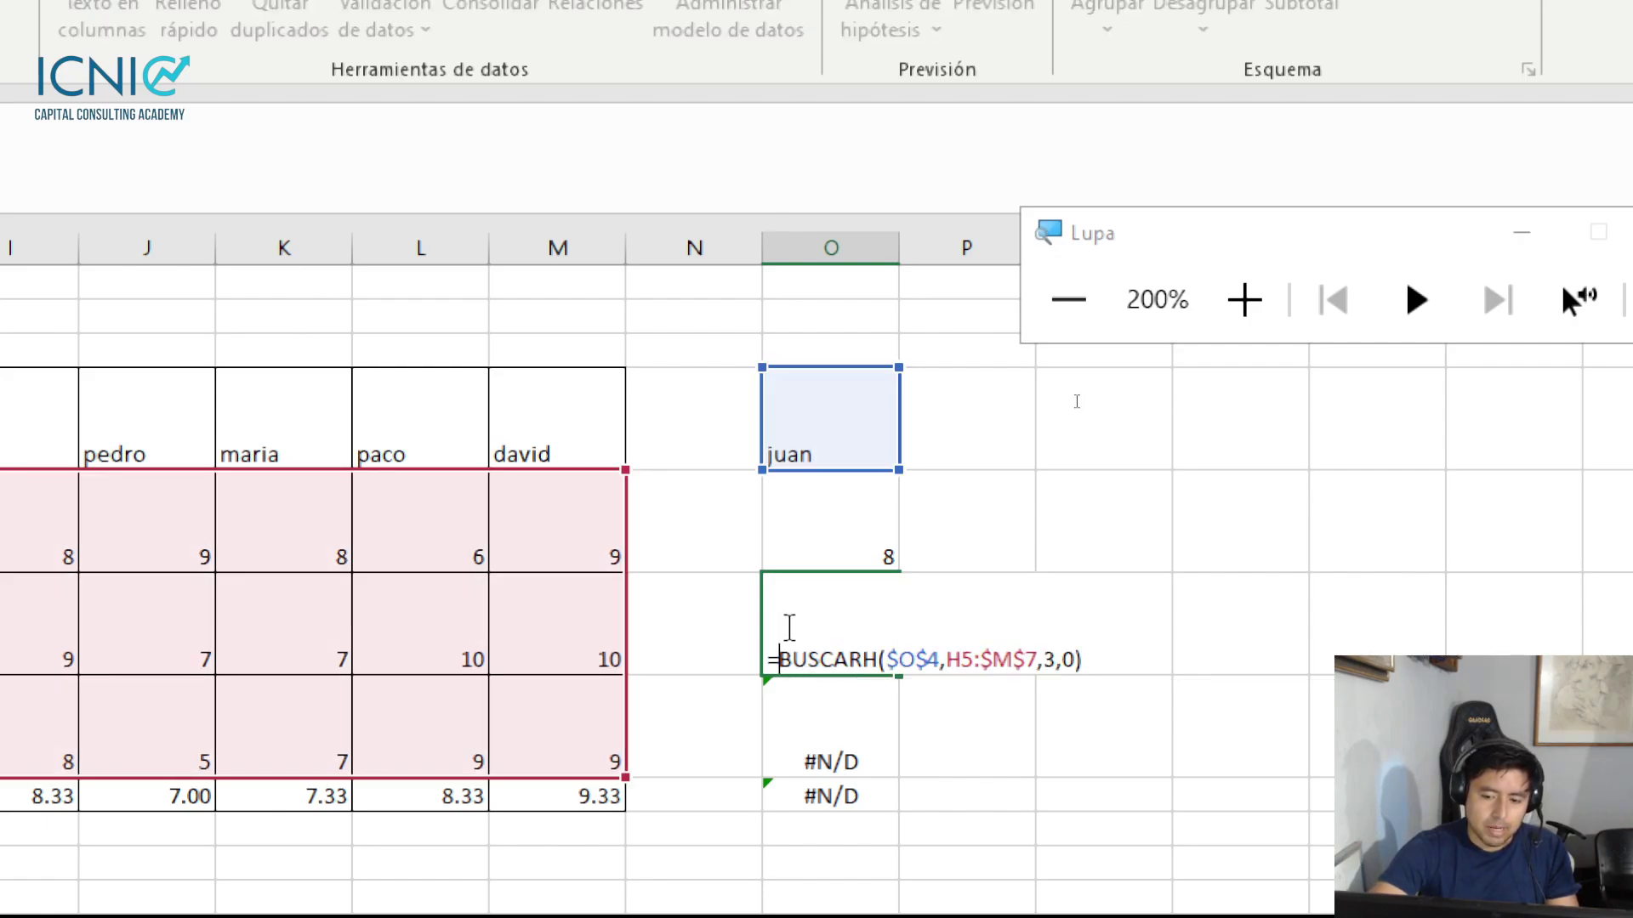
key(Escape)
double_click(813, 642)
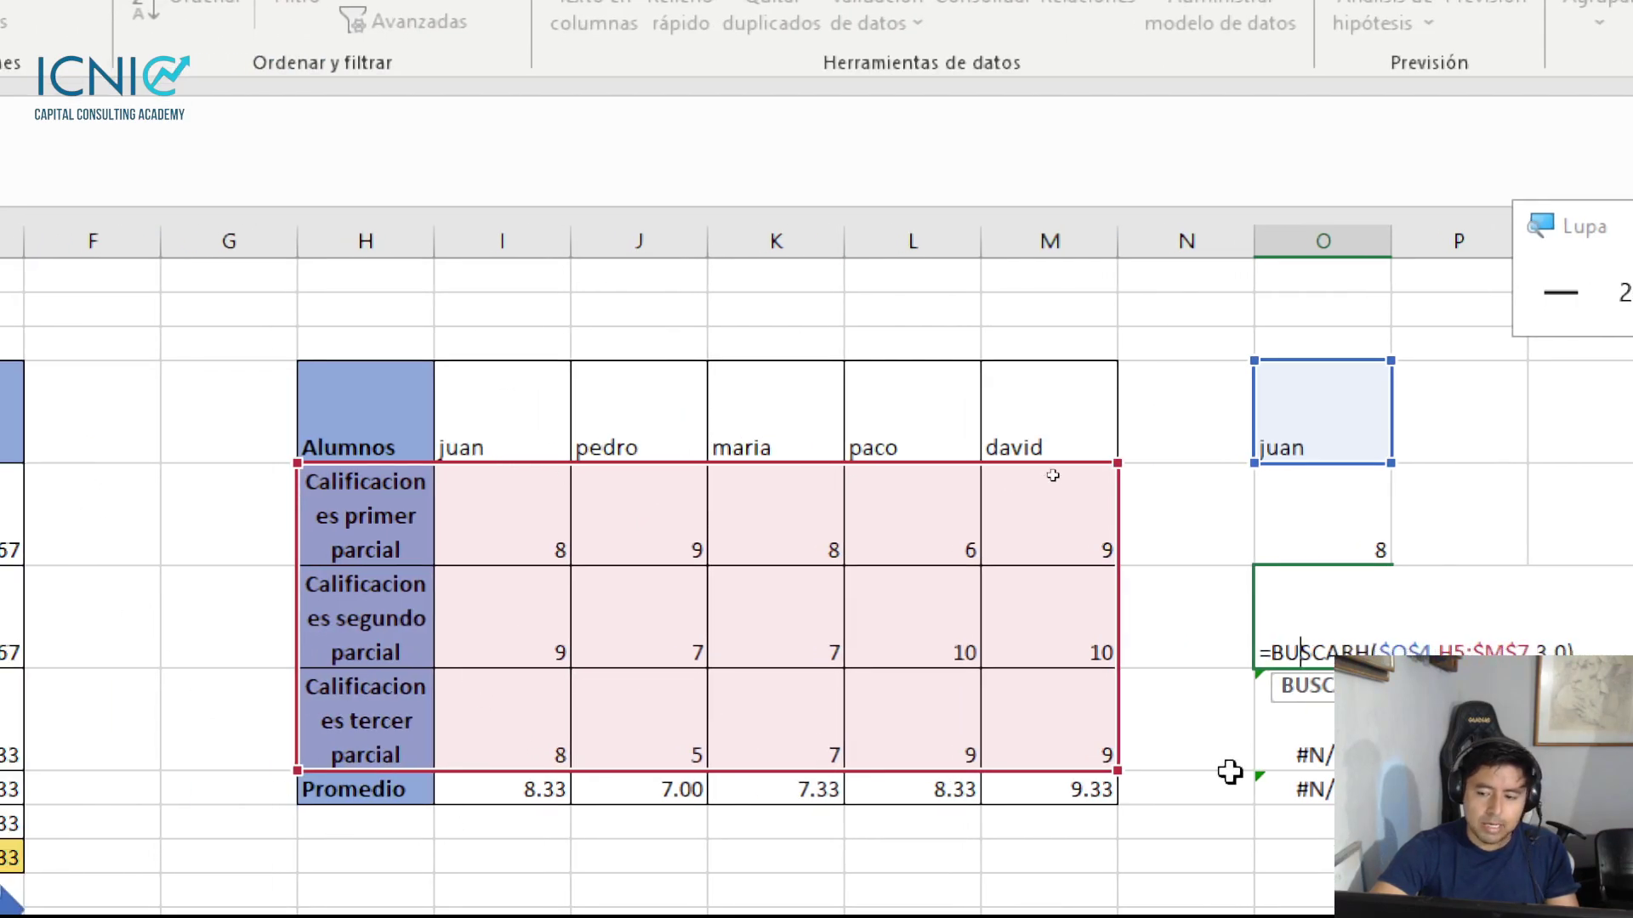
key(Escape)
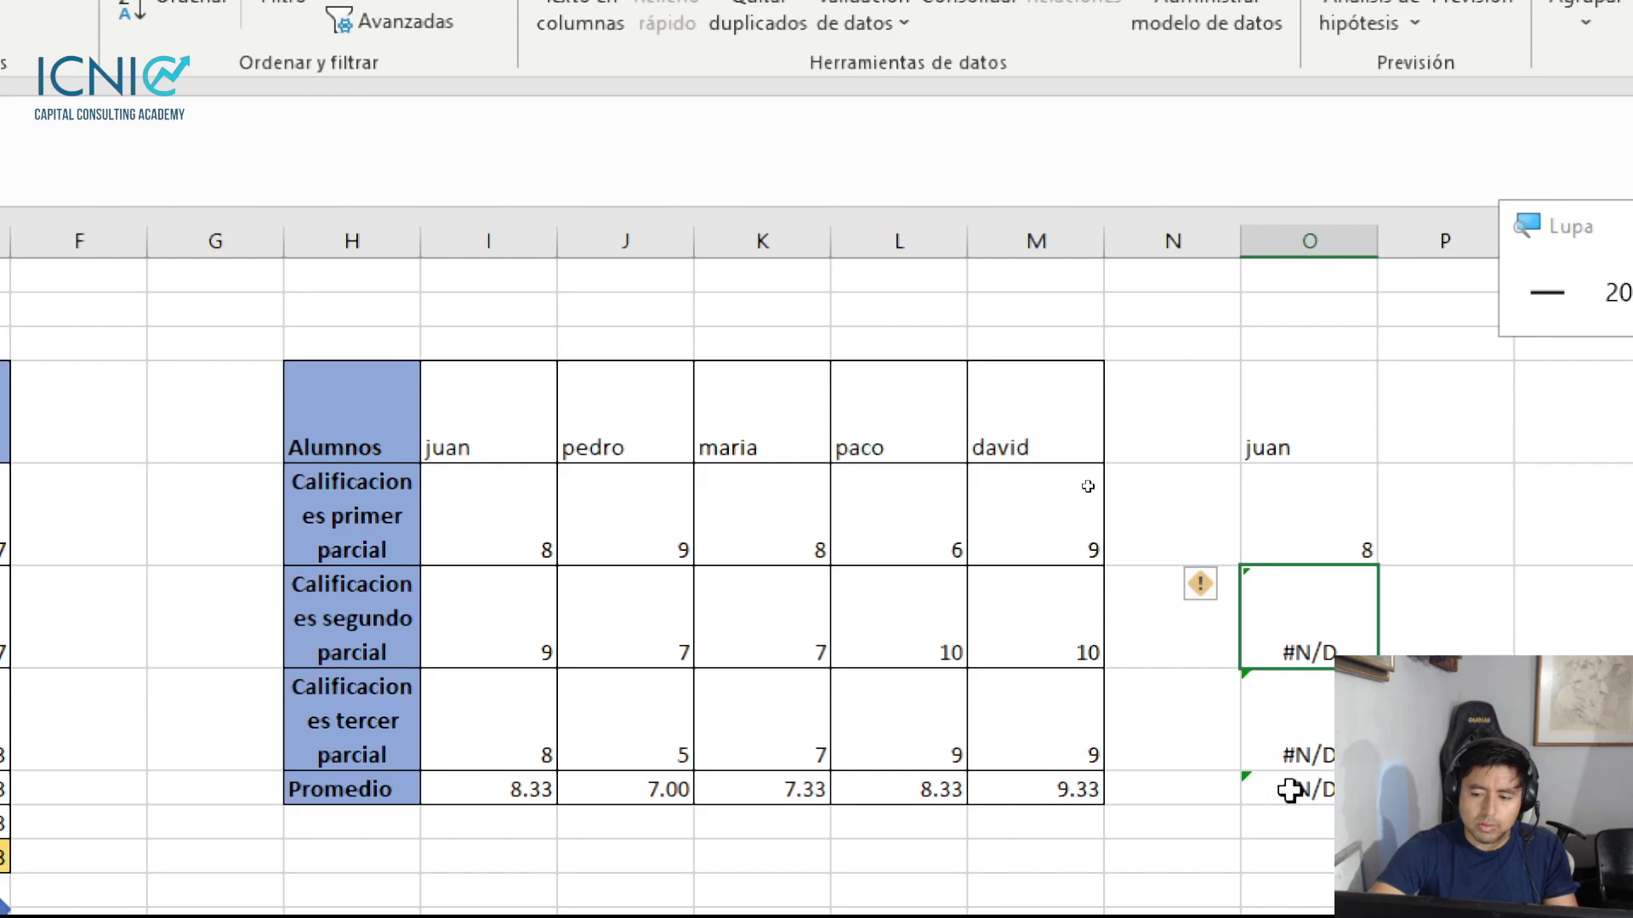
click(1337, 439)
click(1304, 492)
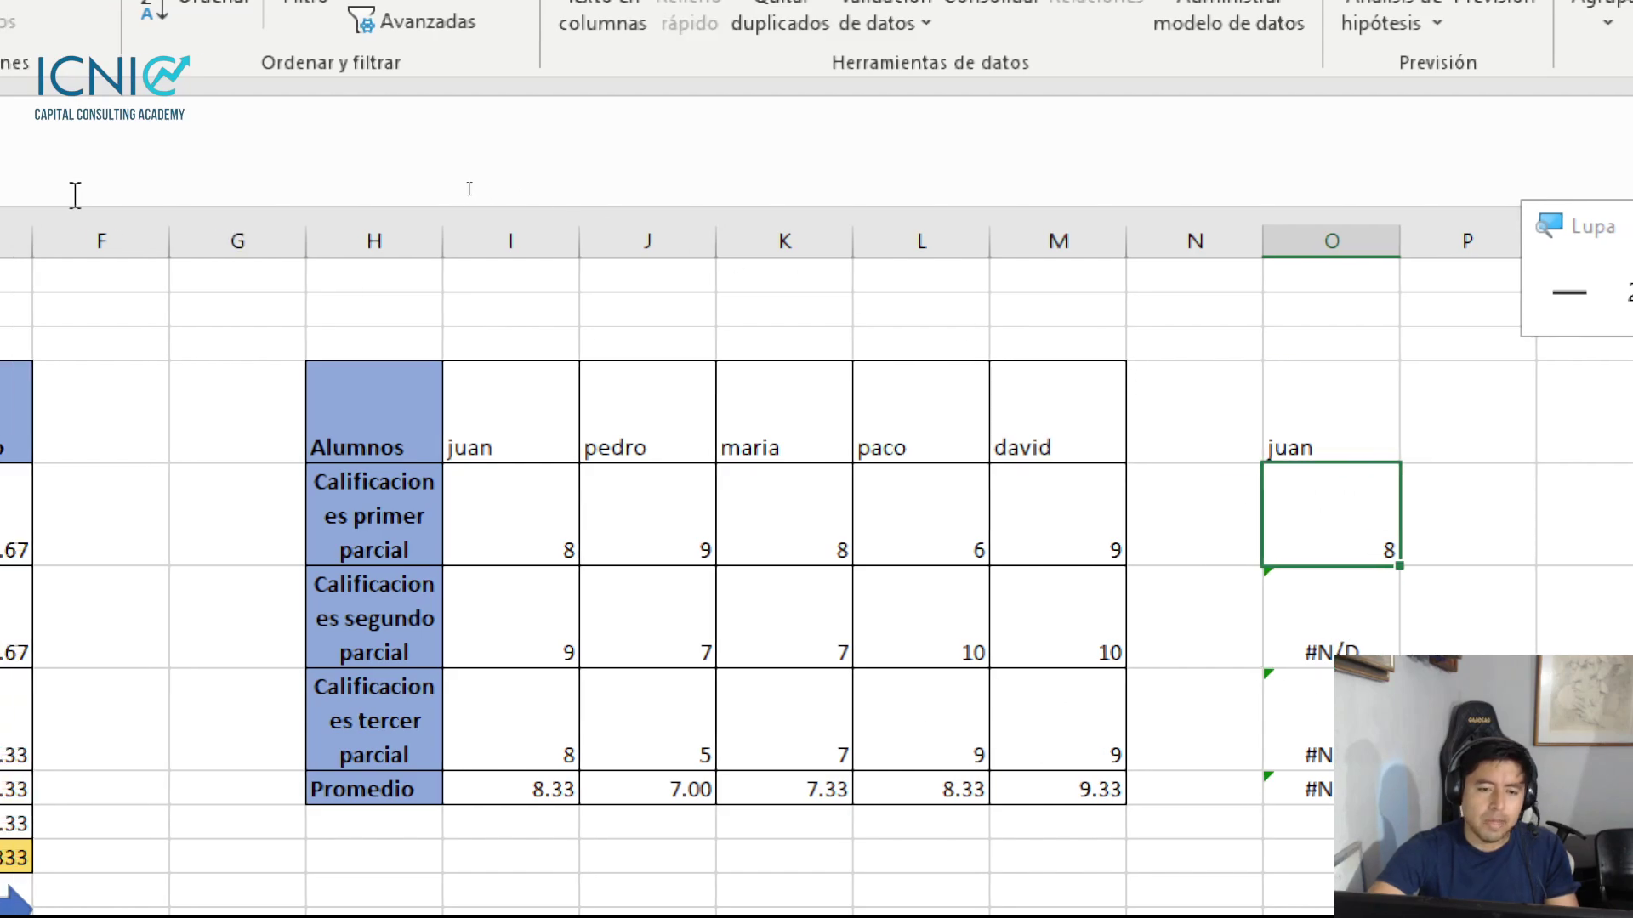
click(506, 114)
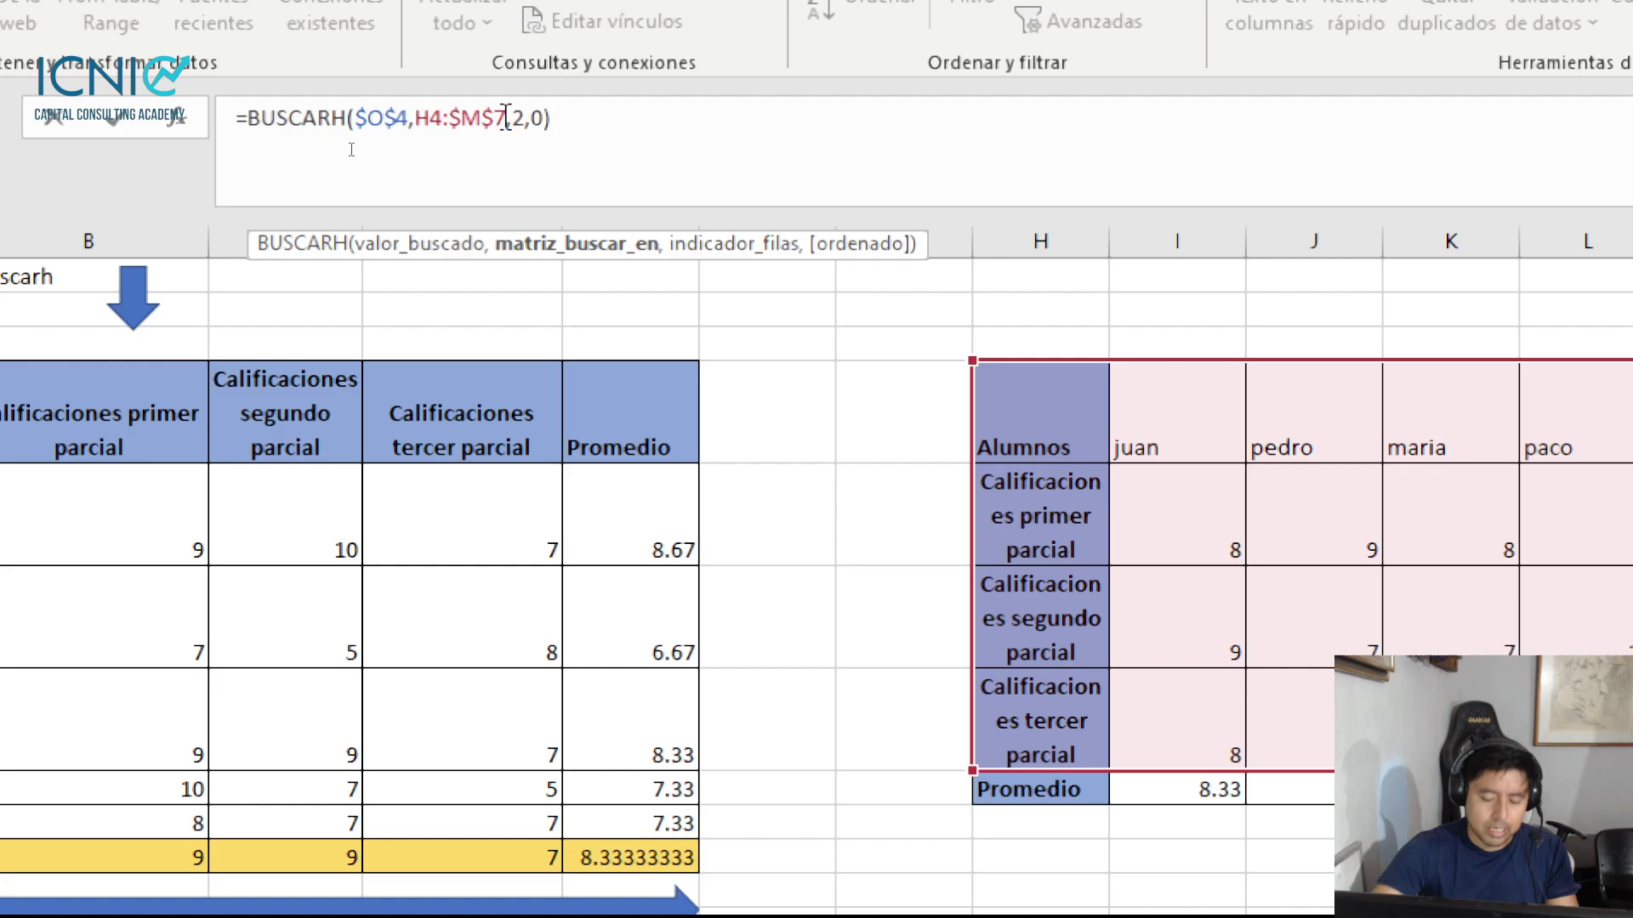
Compare the table-range references in the first and second lookup formulas
key(Escape)
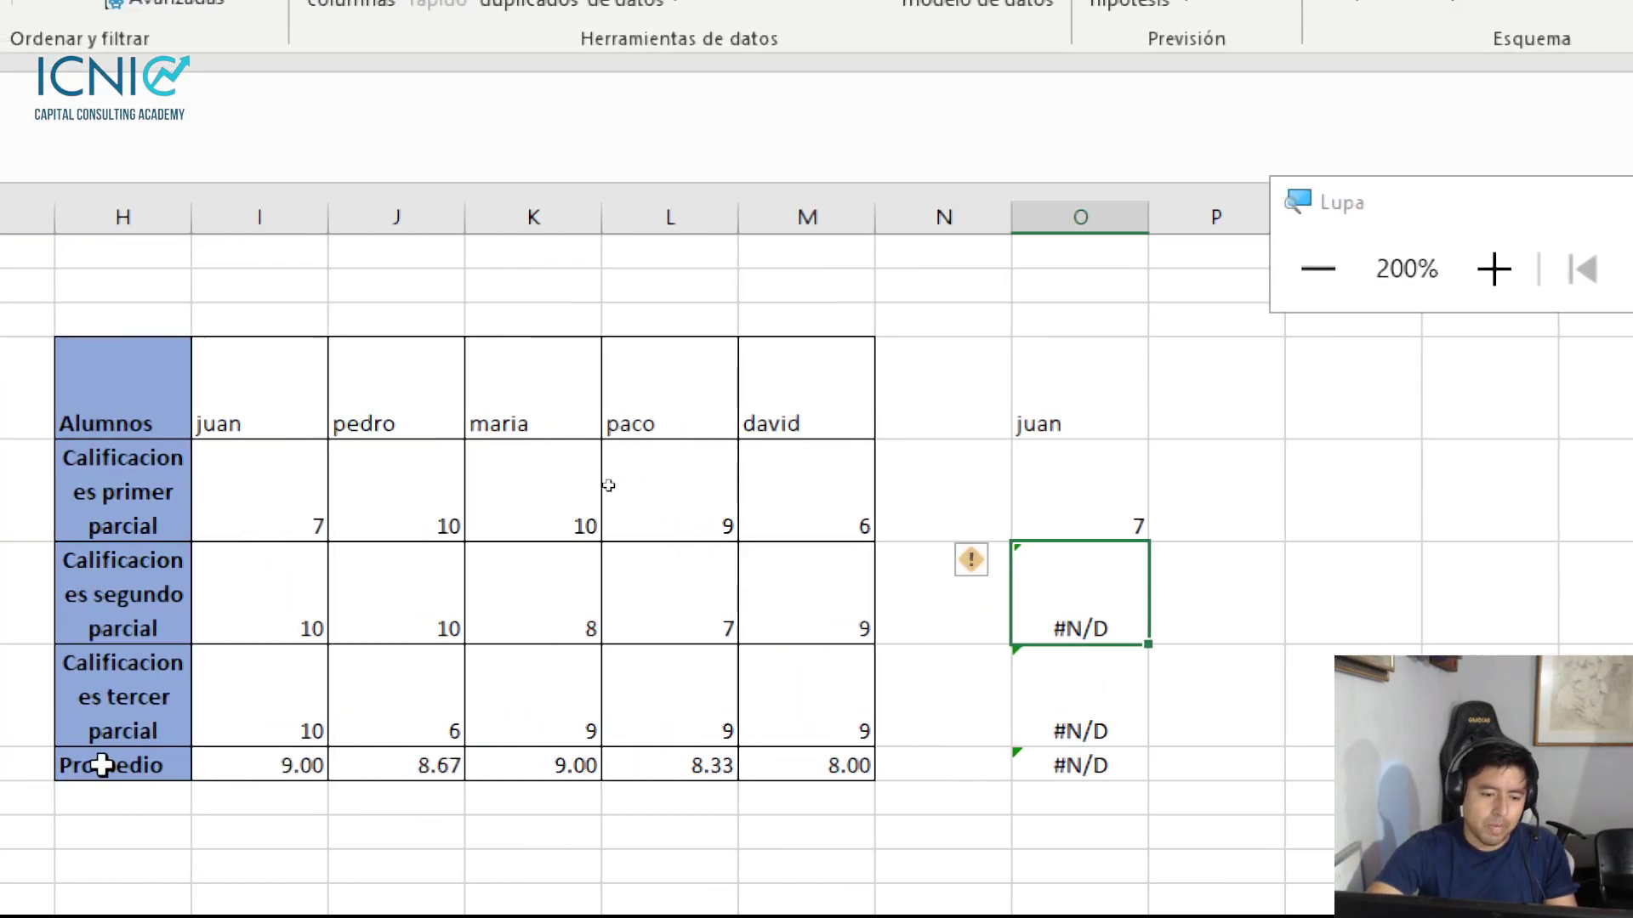
double_click(1085, 526)
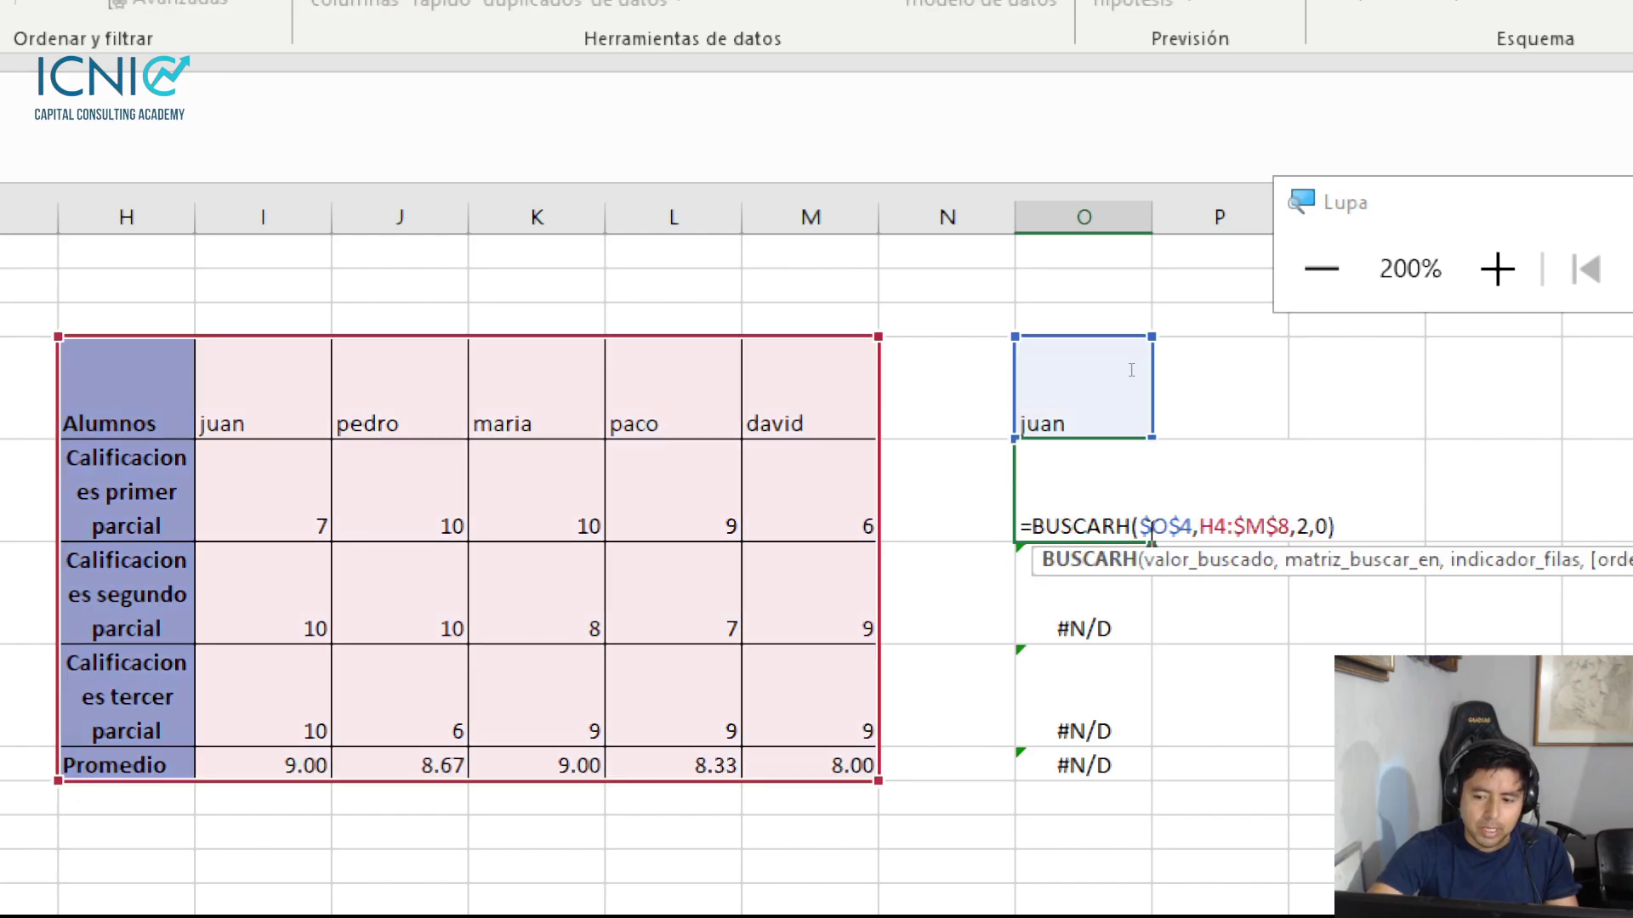
key(Escape)
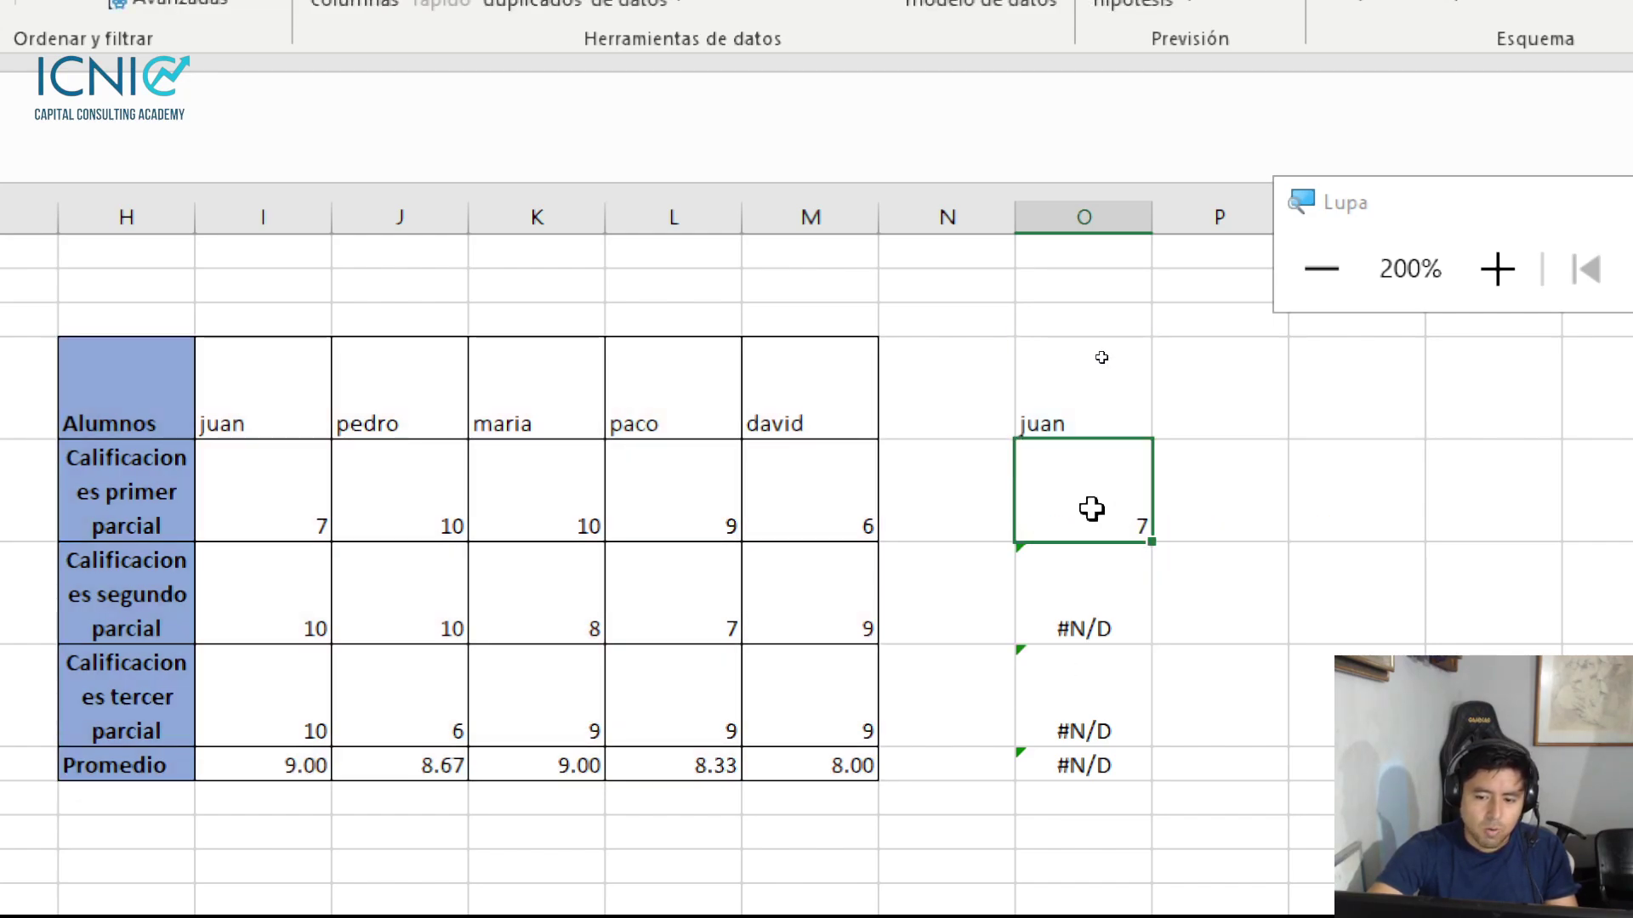
double_click(1092, 509)
key(Escape)
double_click(1139, 625)
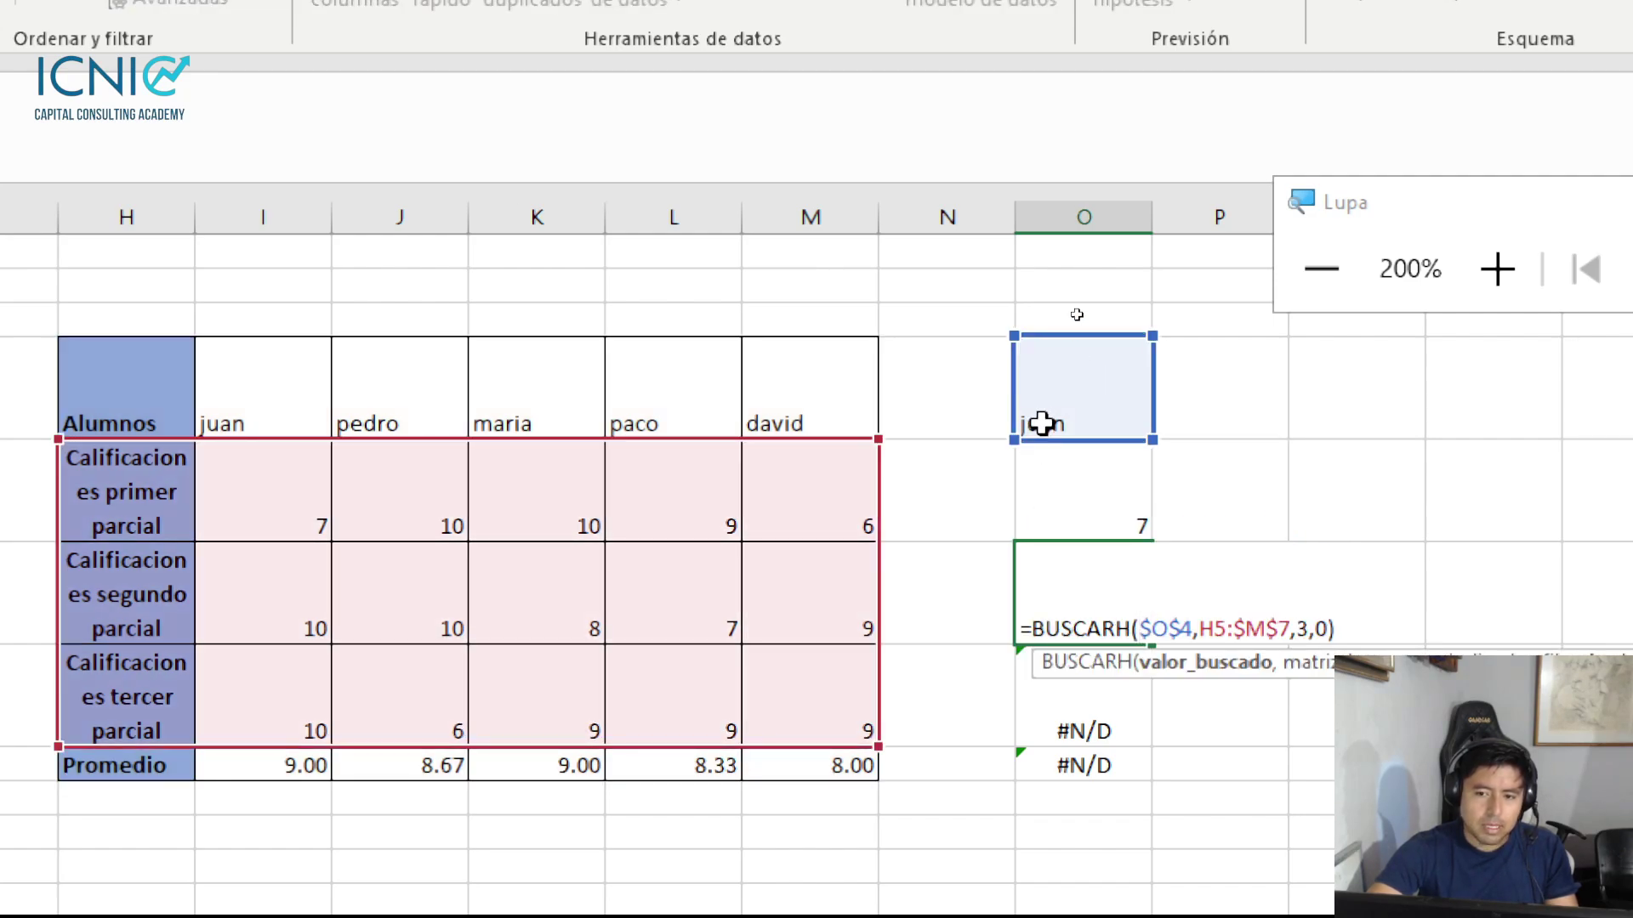
key(Escape)
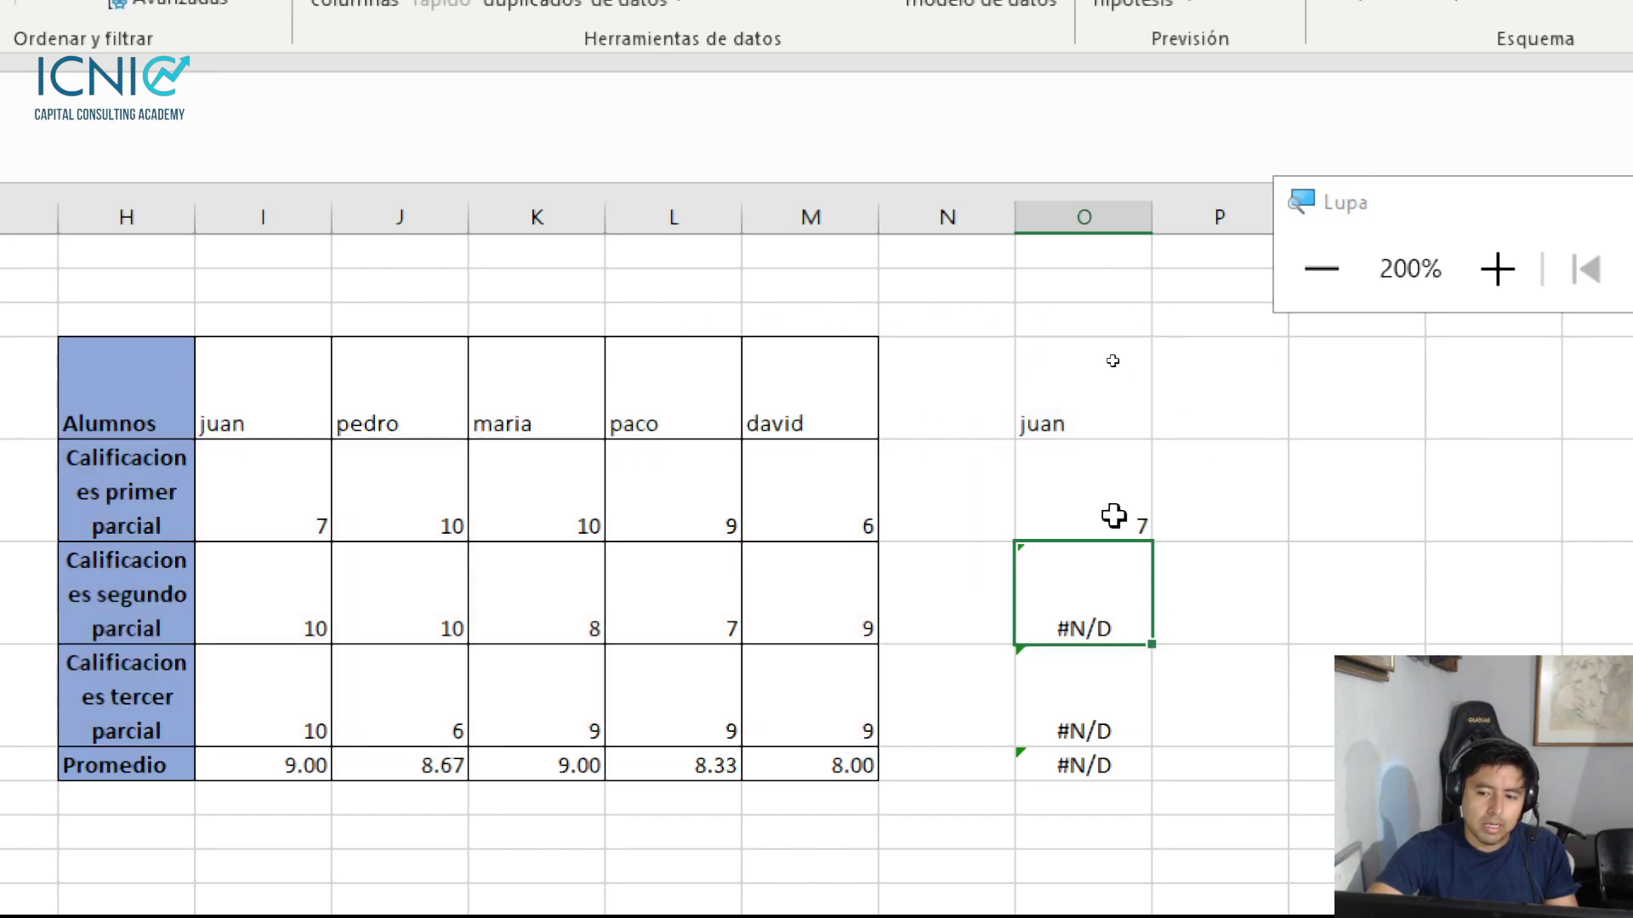
click(1112, 514)
Make juan's lookup range absolute ($H$4:$M$8) and copy the formula down to O8
click(477, 136)
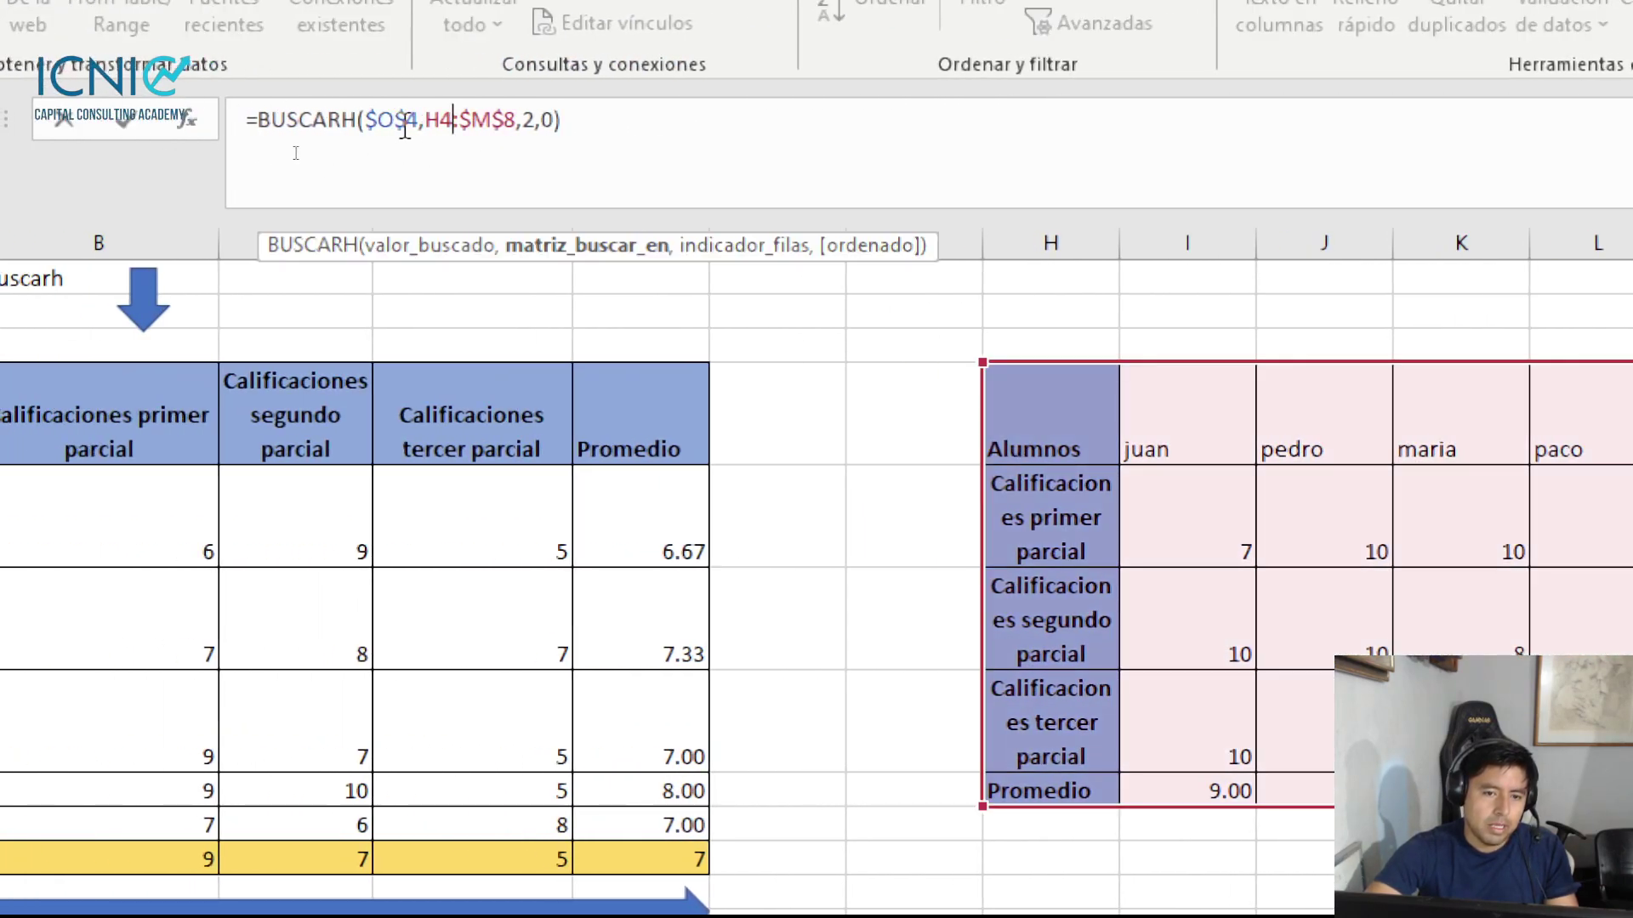
click(397, 126)
click(430, 122)
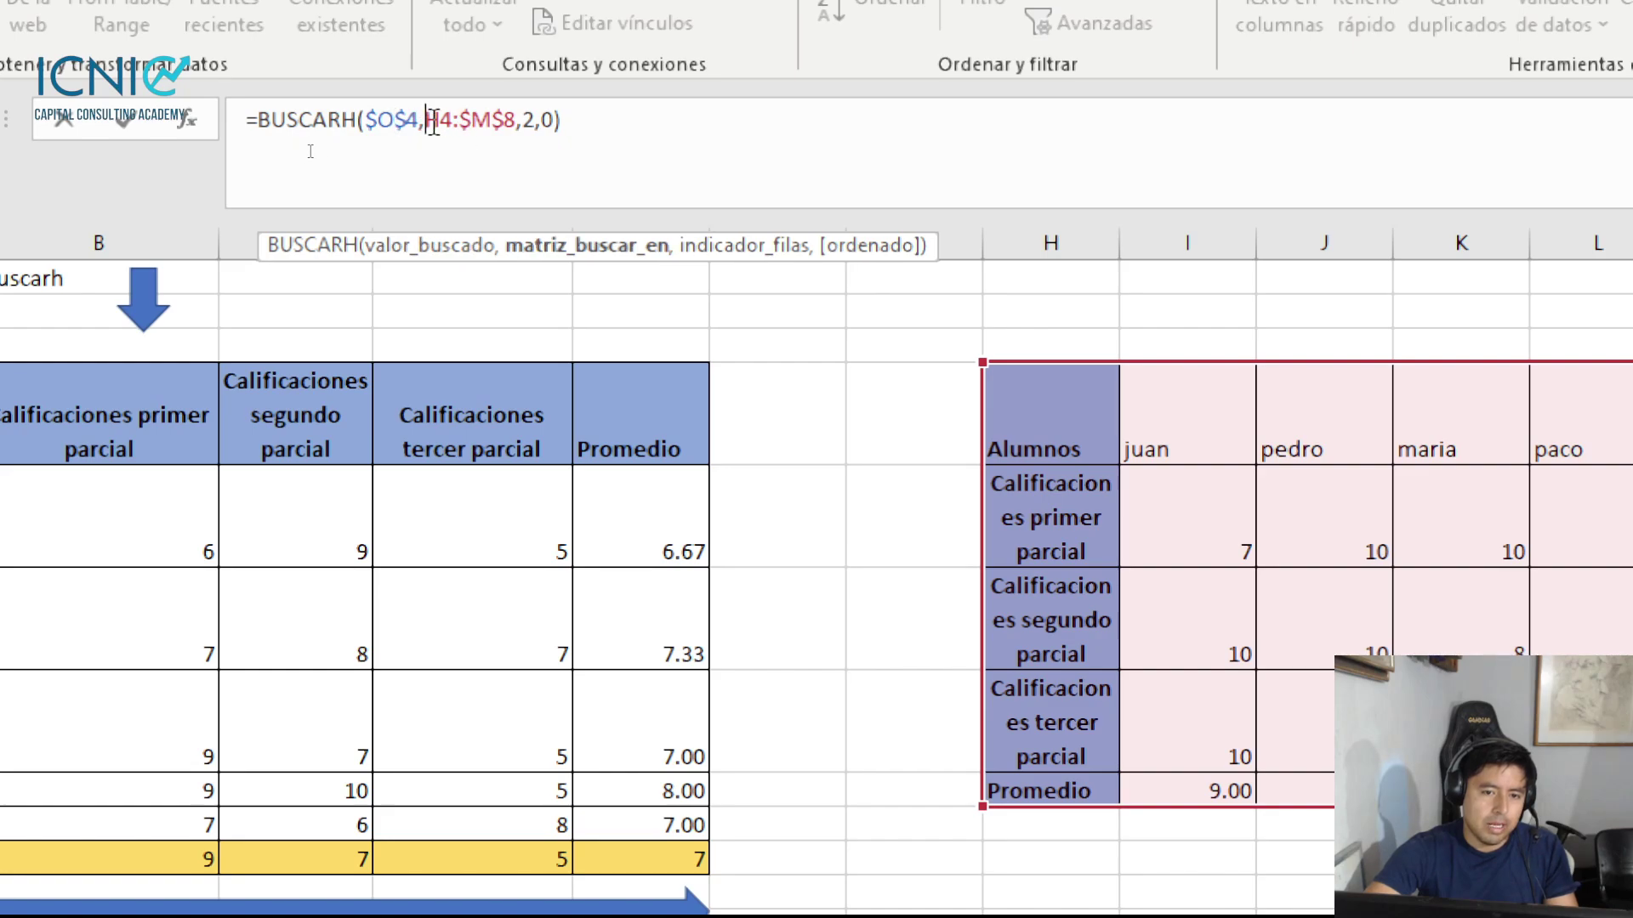
key(F4)
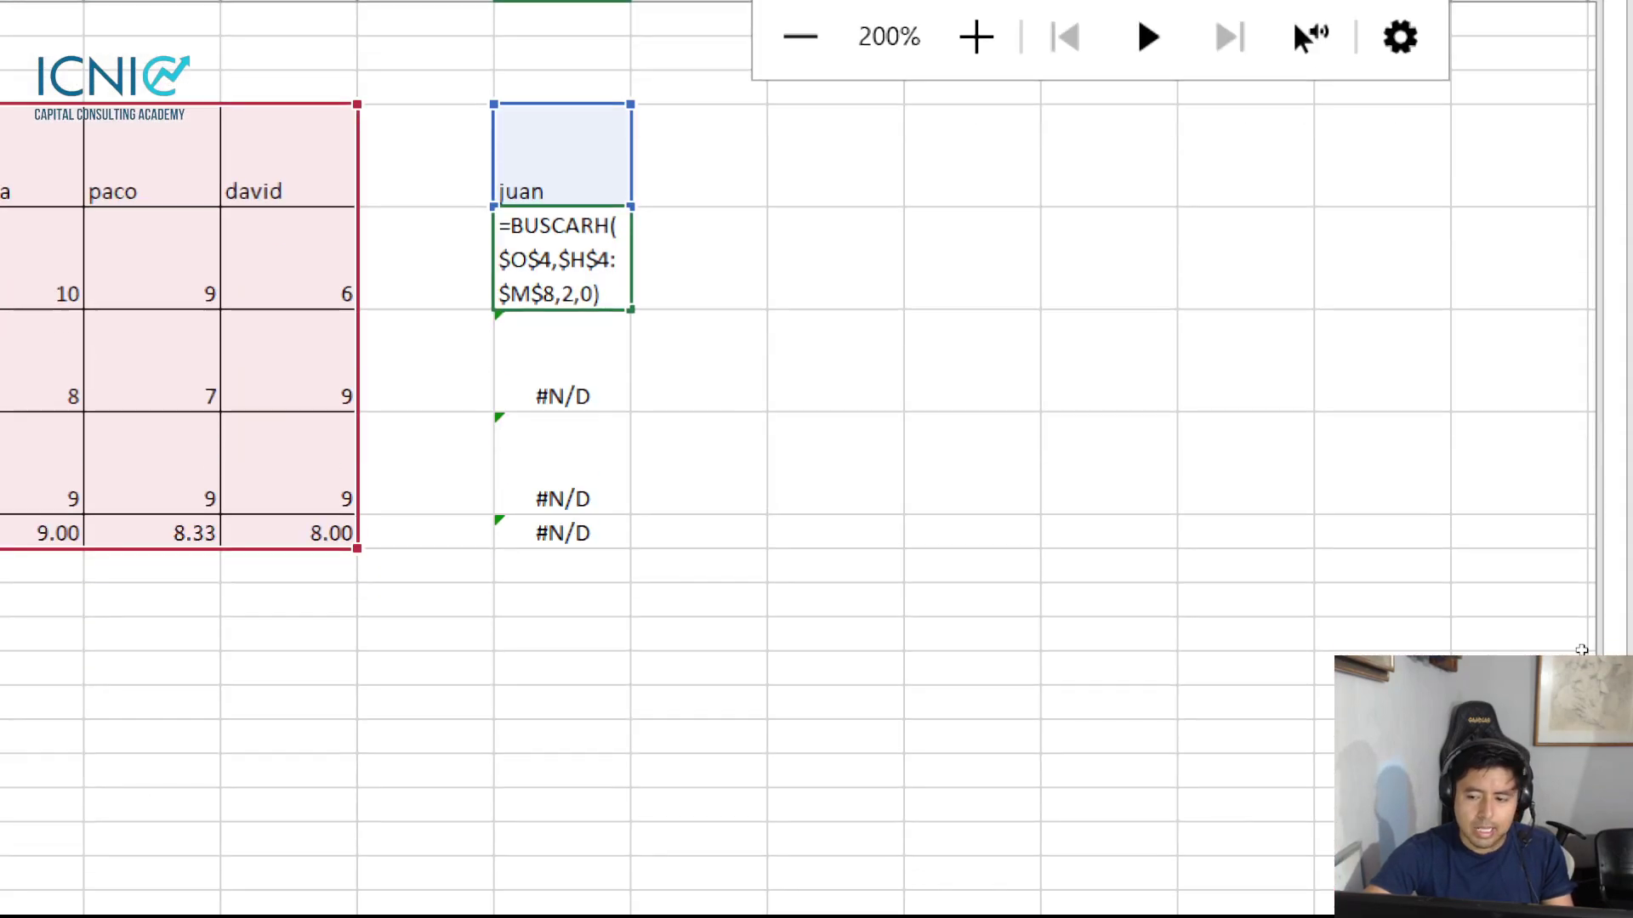
key(Return)
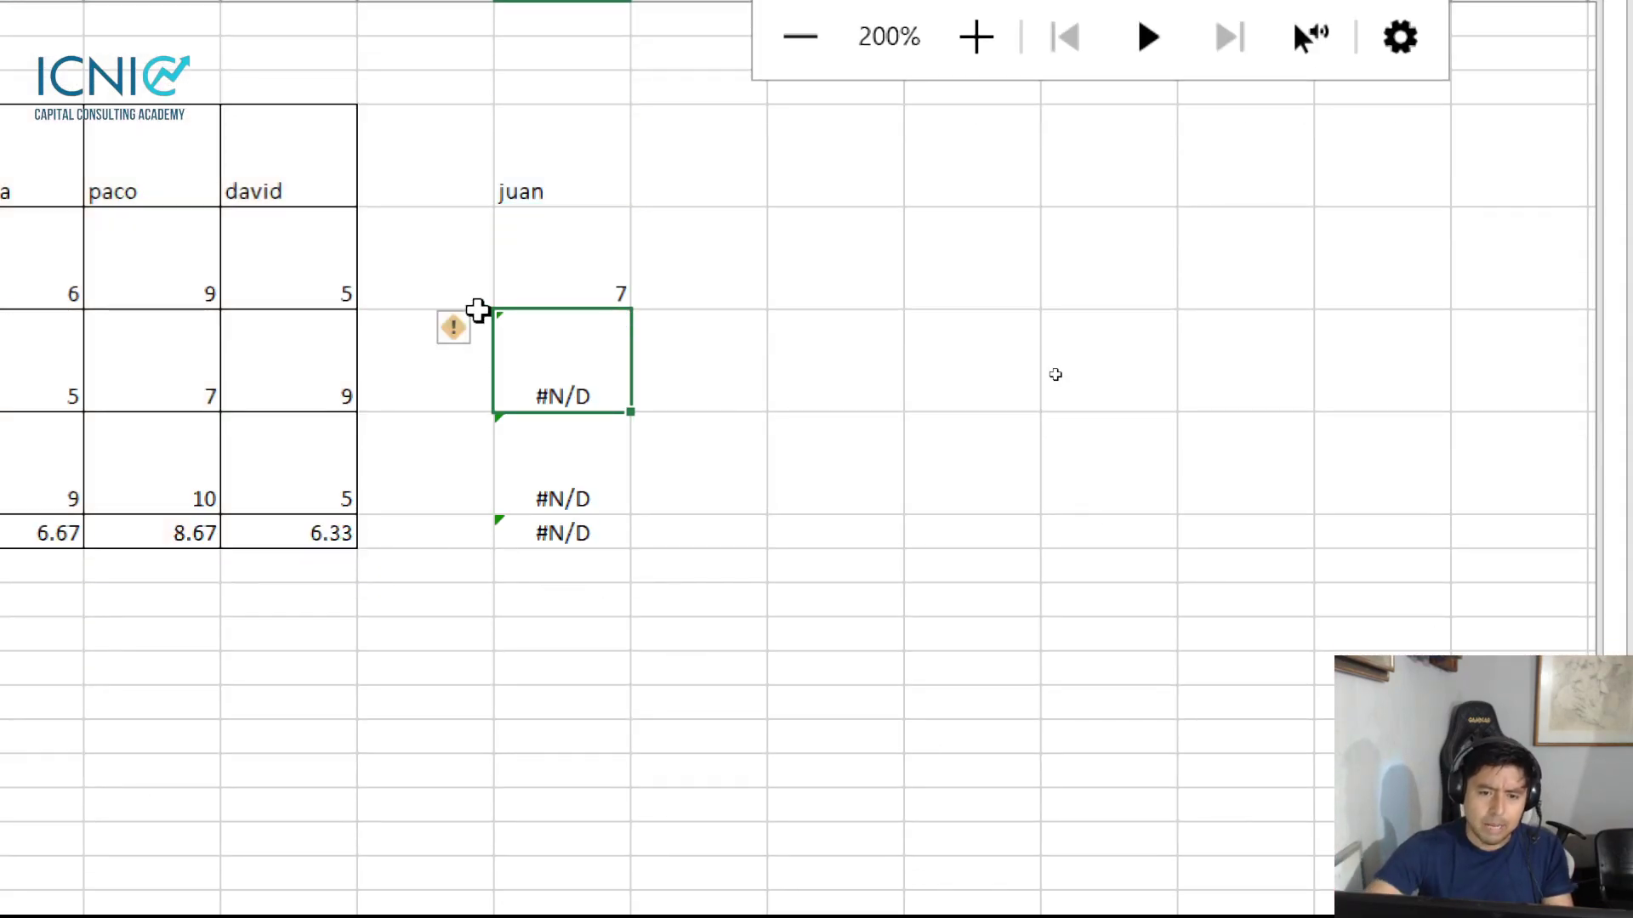
key(Up)
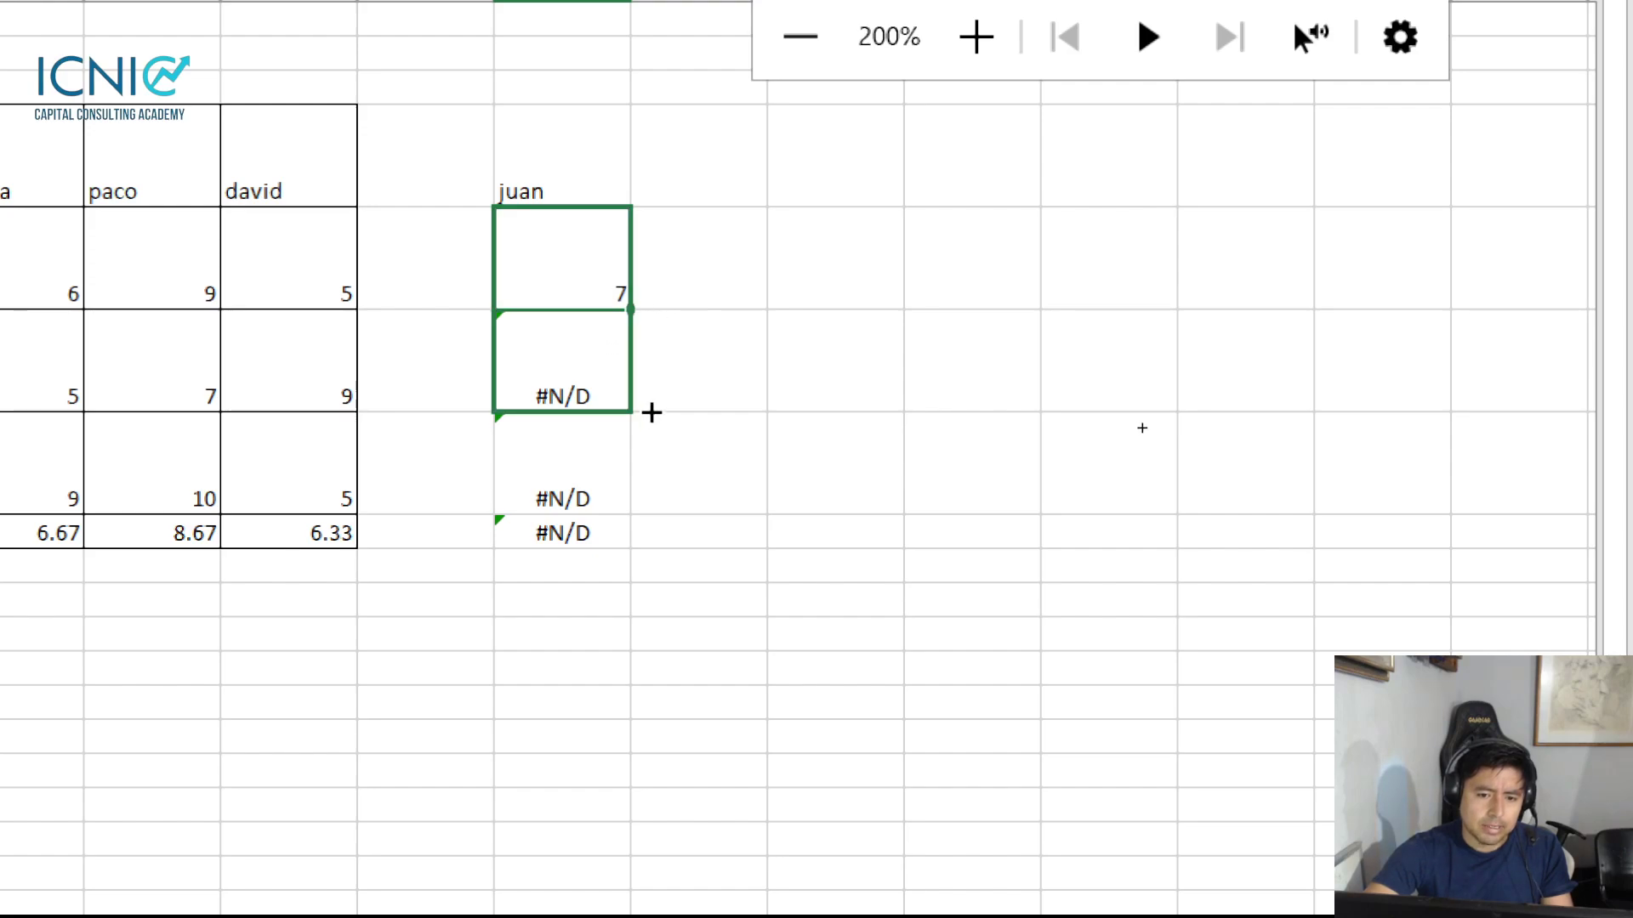
drag(636, 310, 630, 550)
Change the second-partial lookup's row index from 2 to 3
click(565, 390)
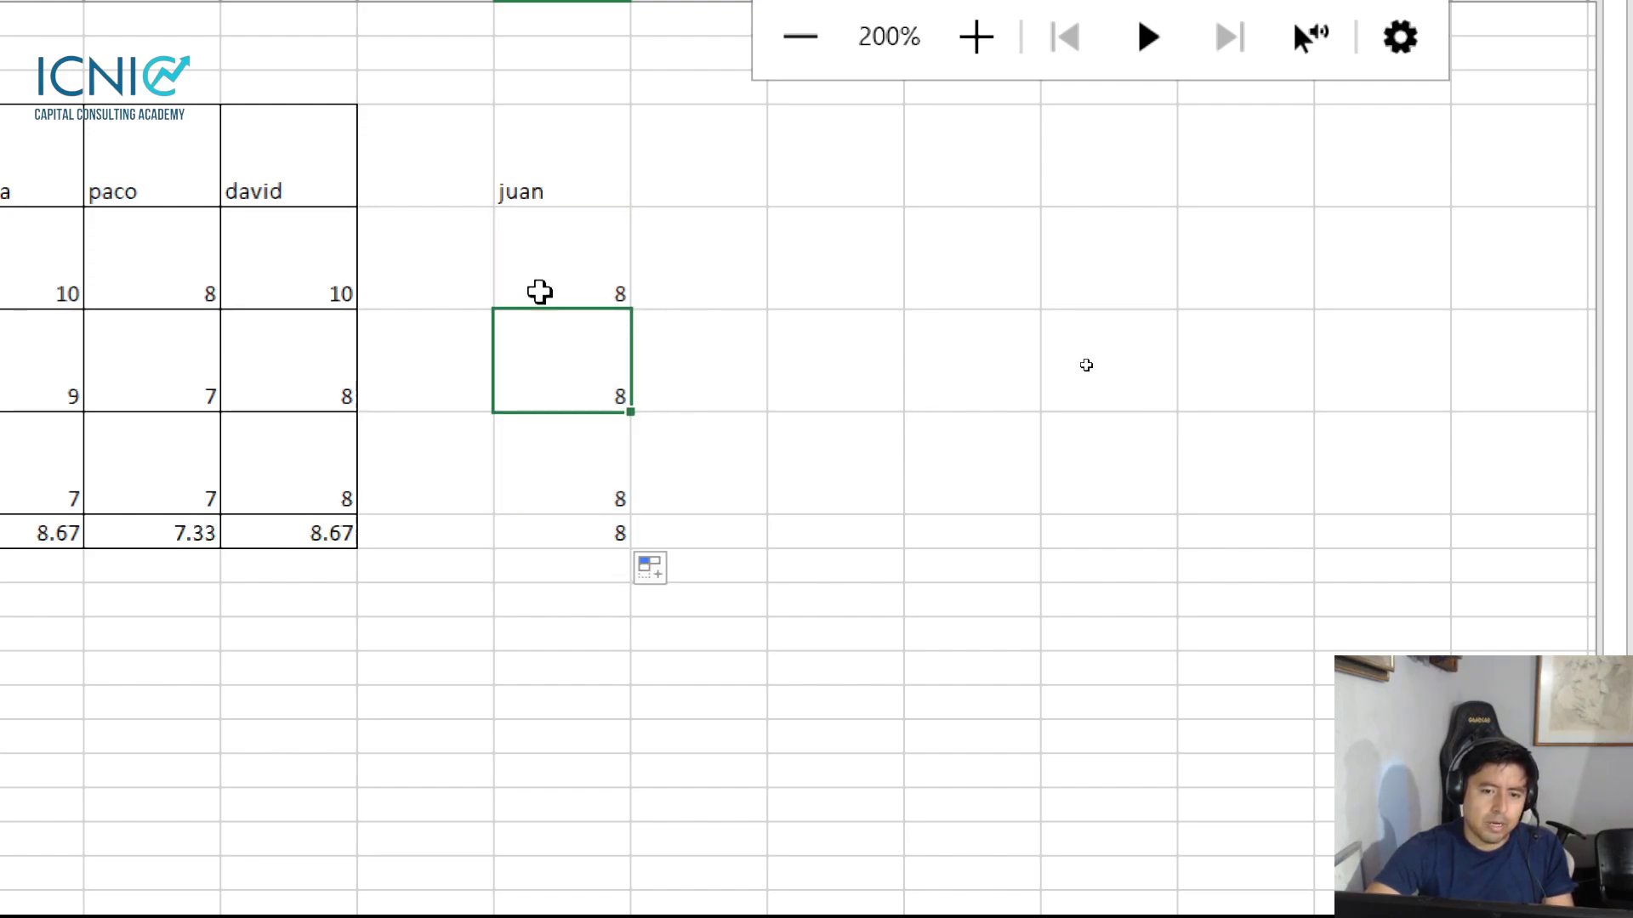
click(539, 292)
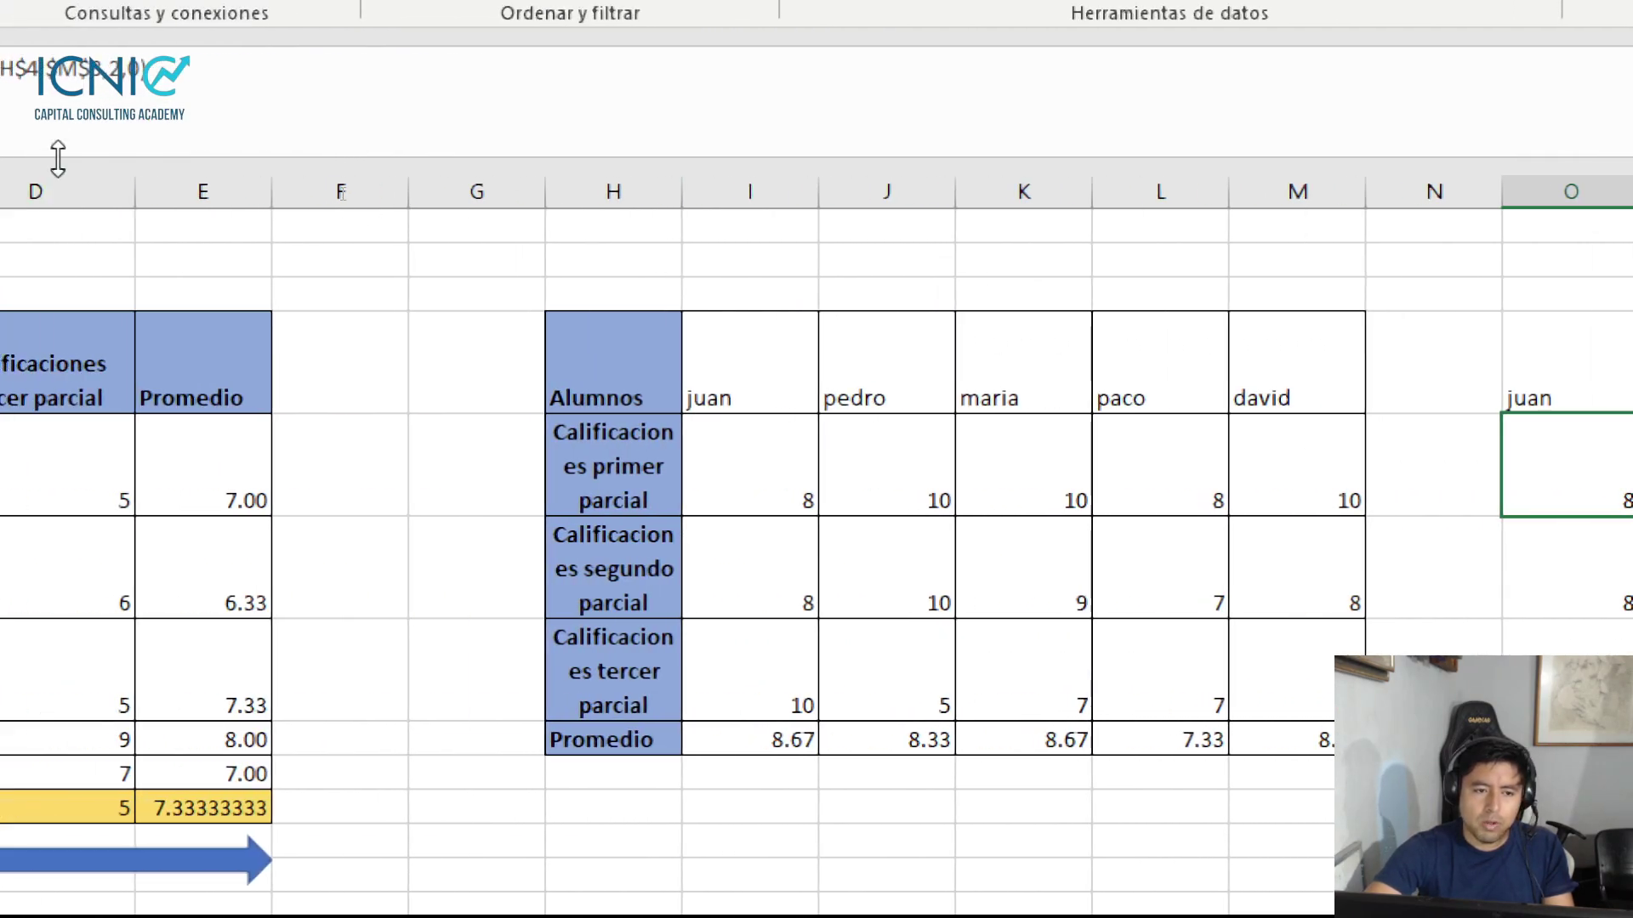
click(1481, 602)
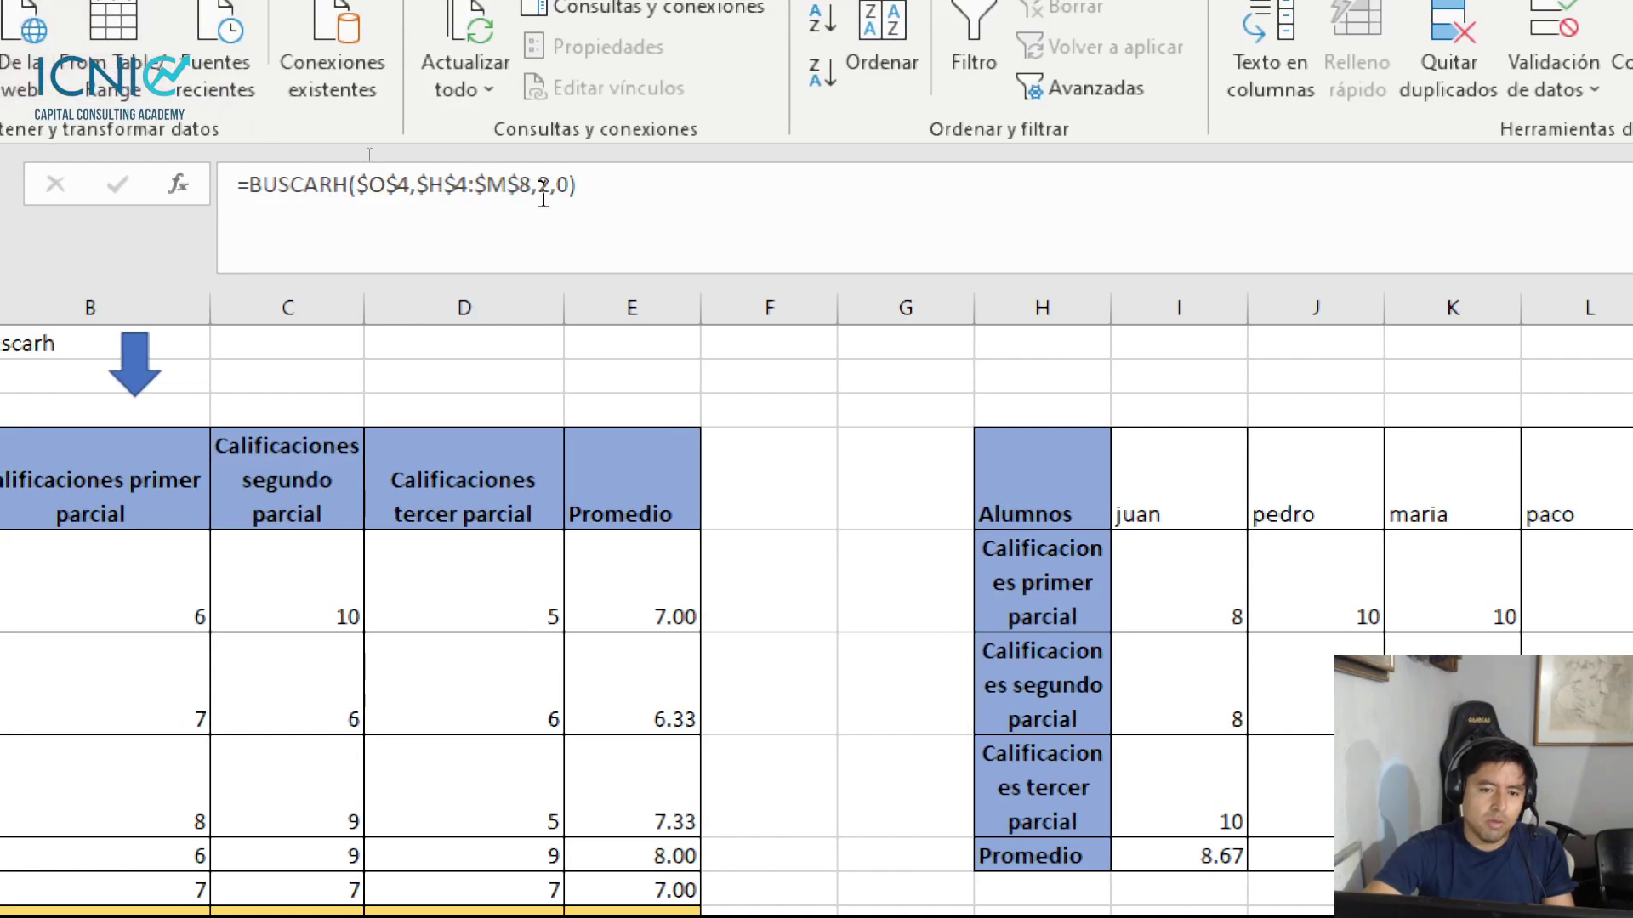
click(555, 183)
key(BackSpace)
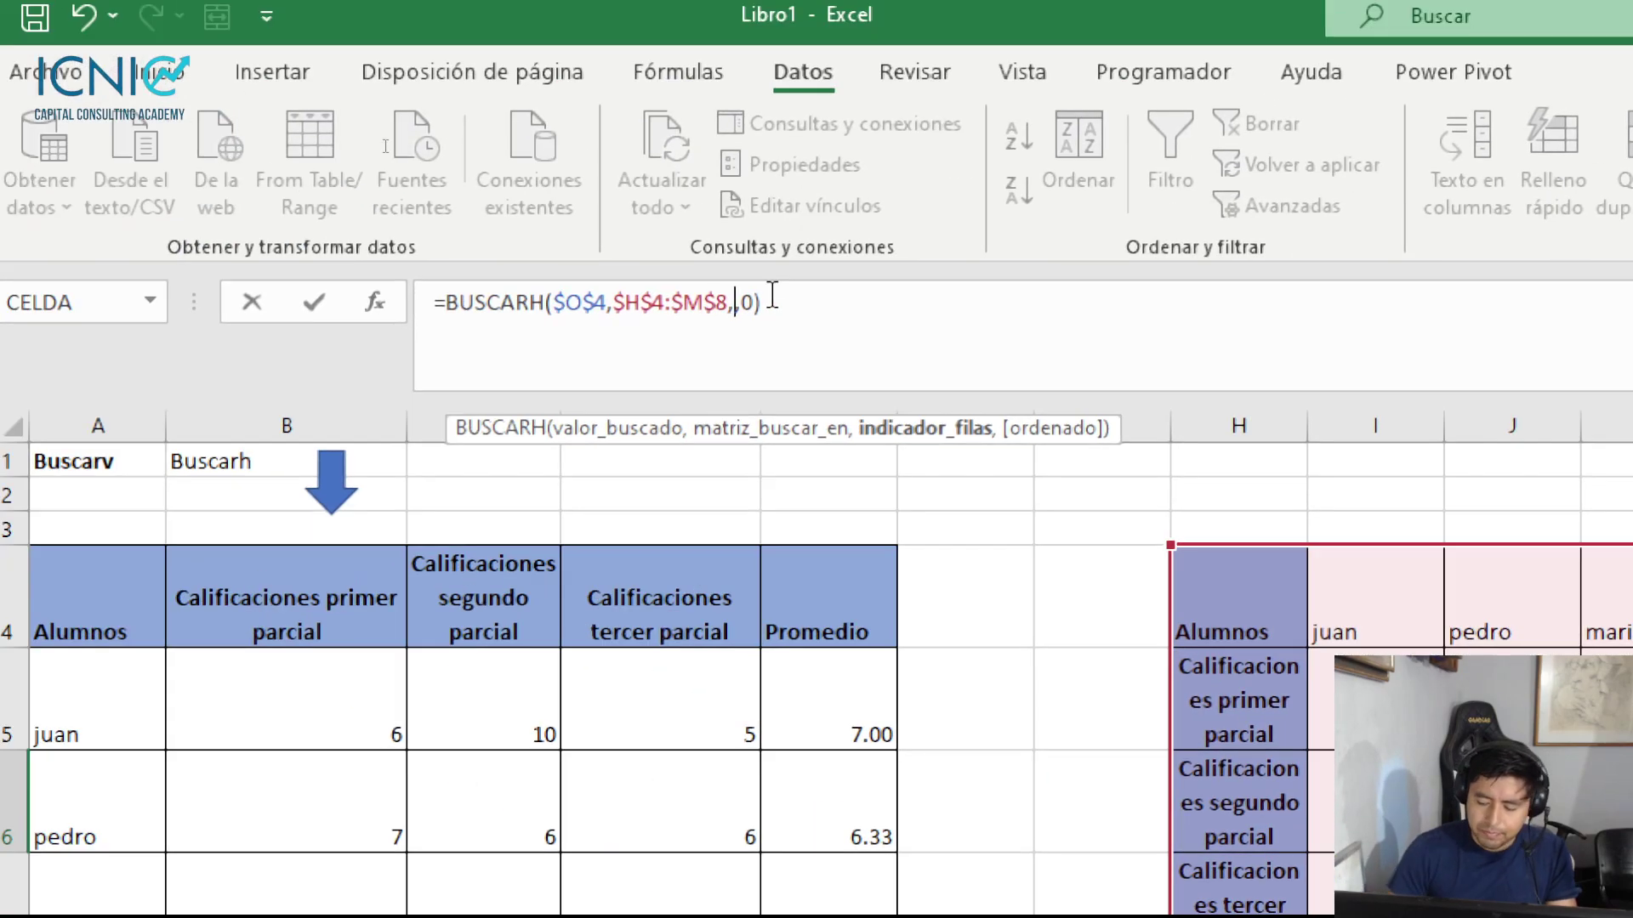
text(3)
key(Return)
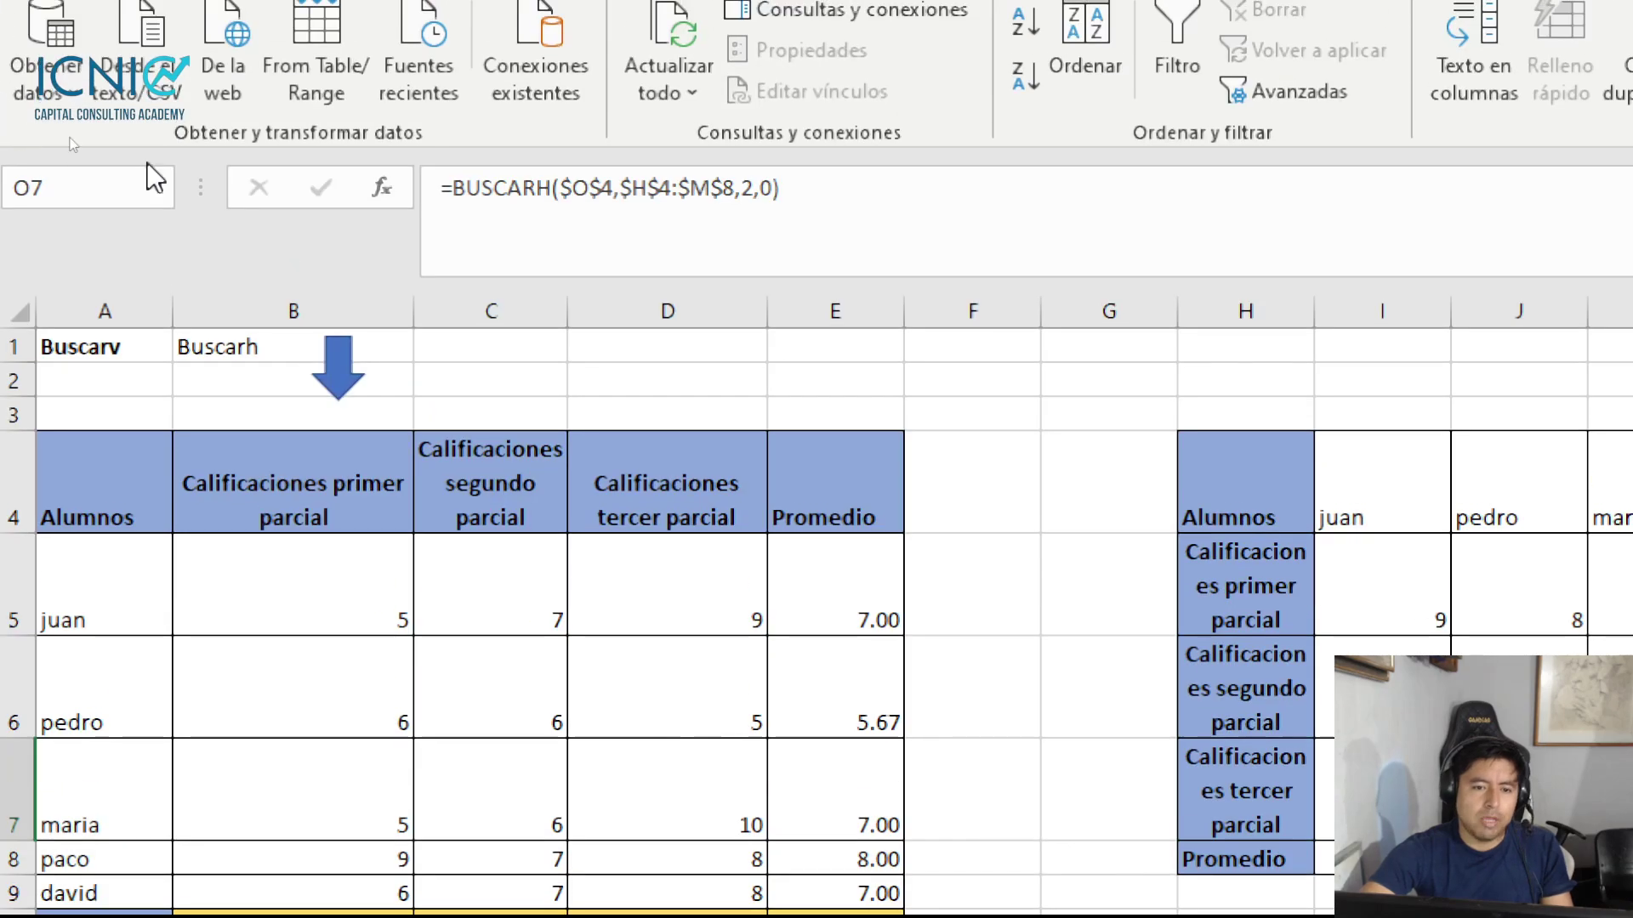
Set the row index to 4 for the third-partial lookup and 5 for the average
click(750, 187)
key(BackSpace)
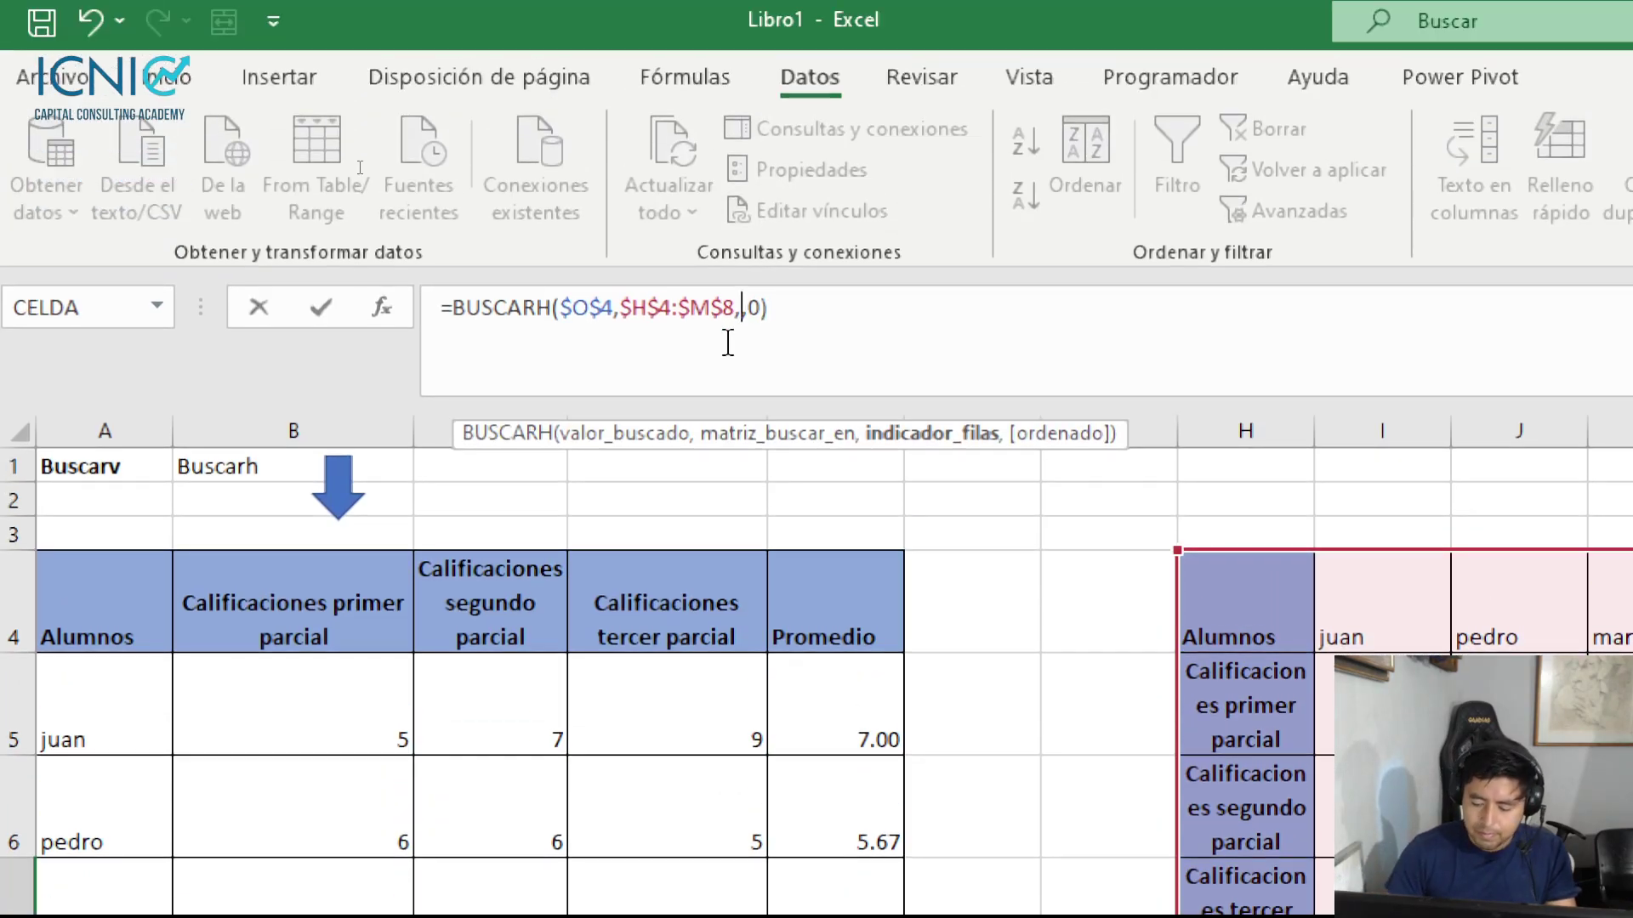
text(4)
key(Return)
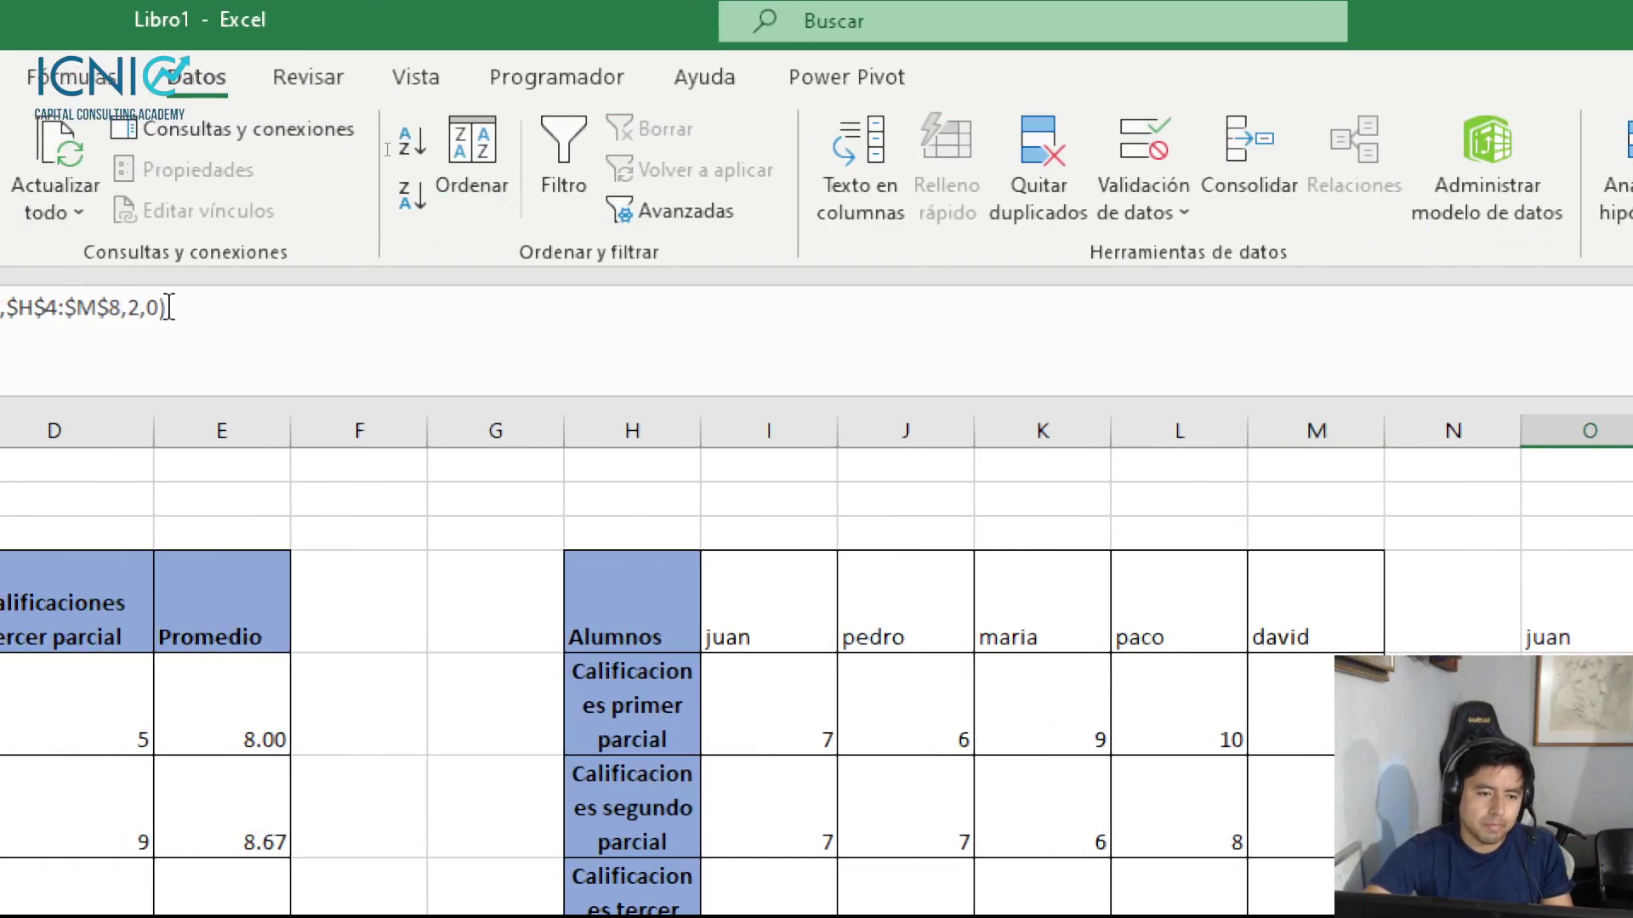
click(143, 306)
key(BackSpace)
text(5)
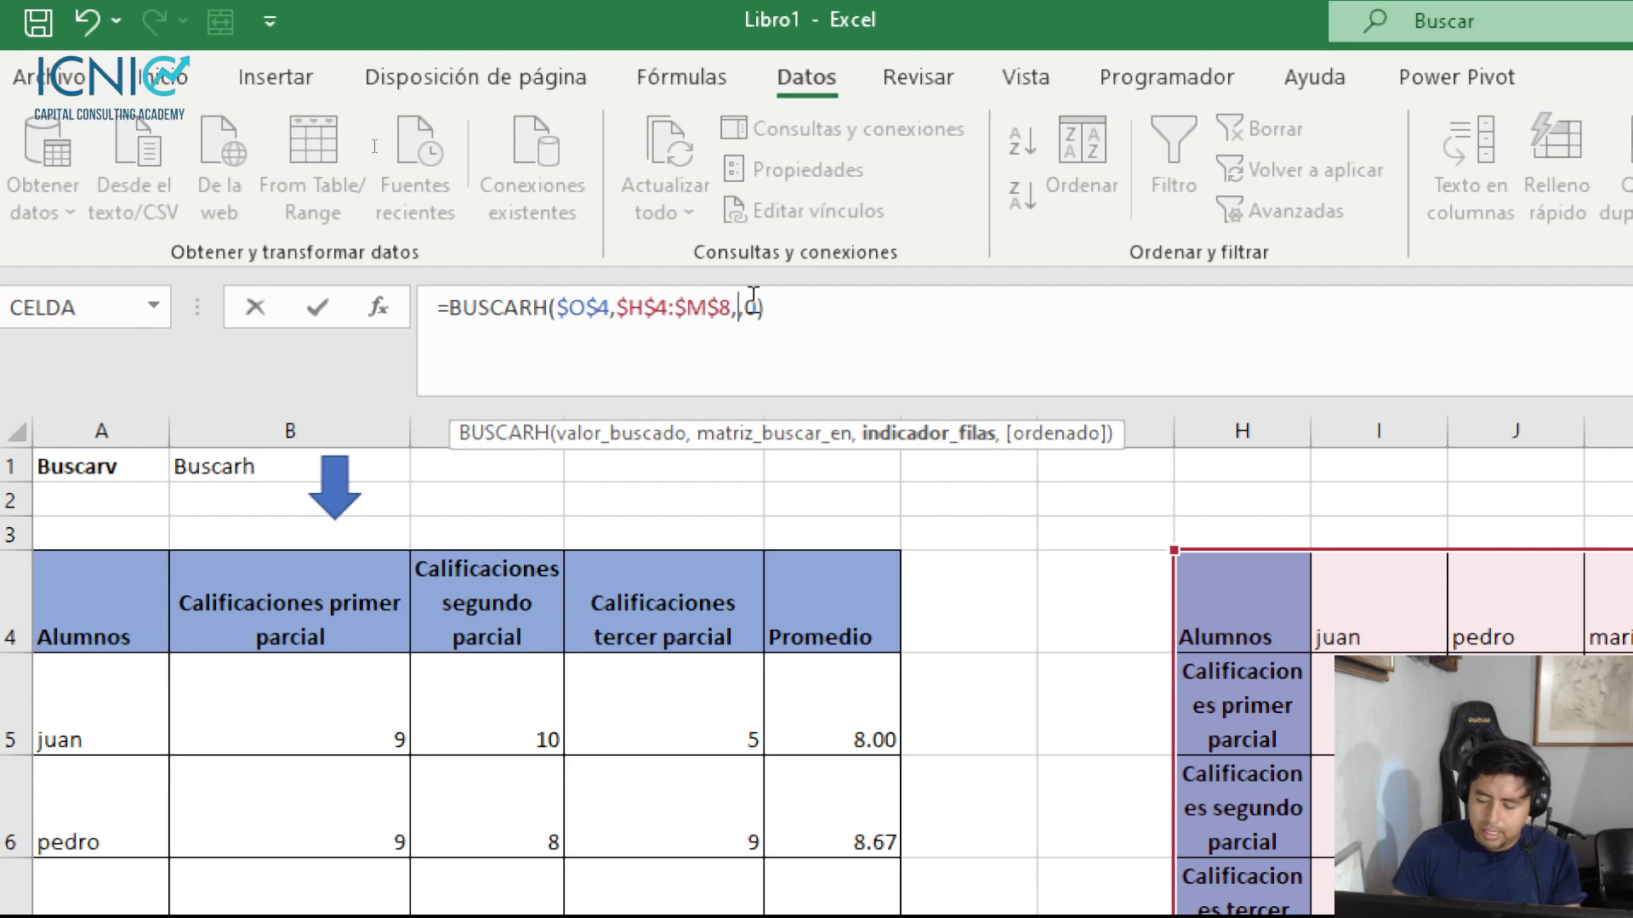
key(Return)
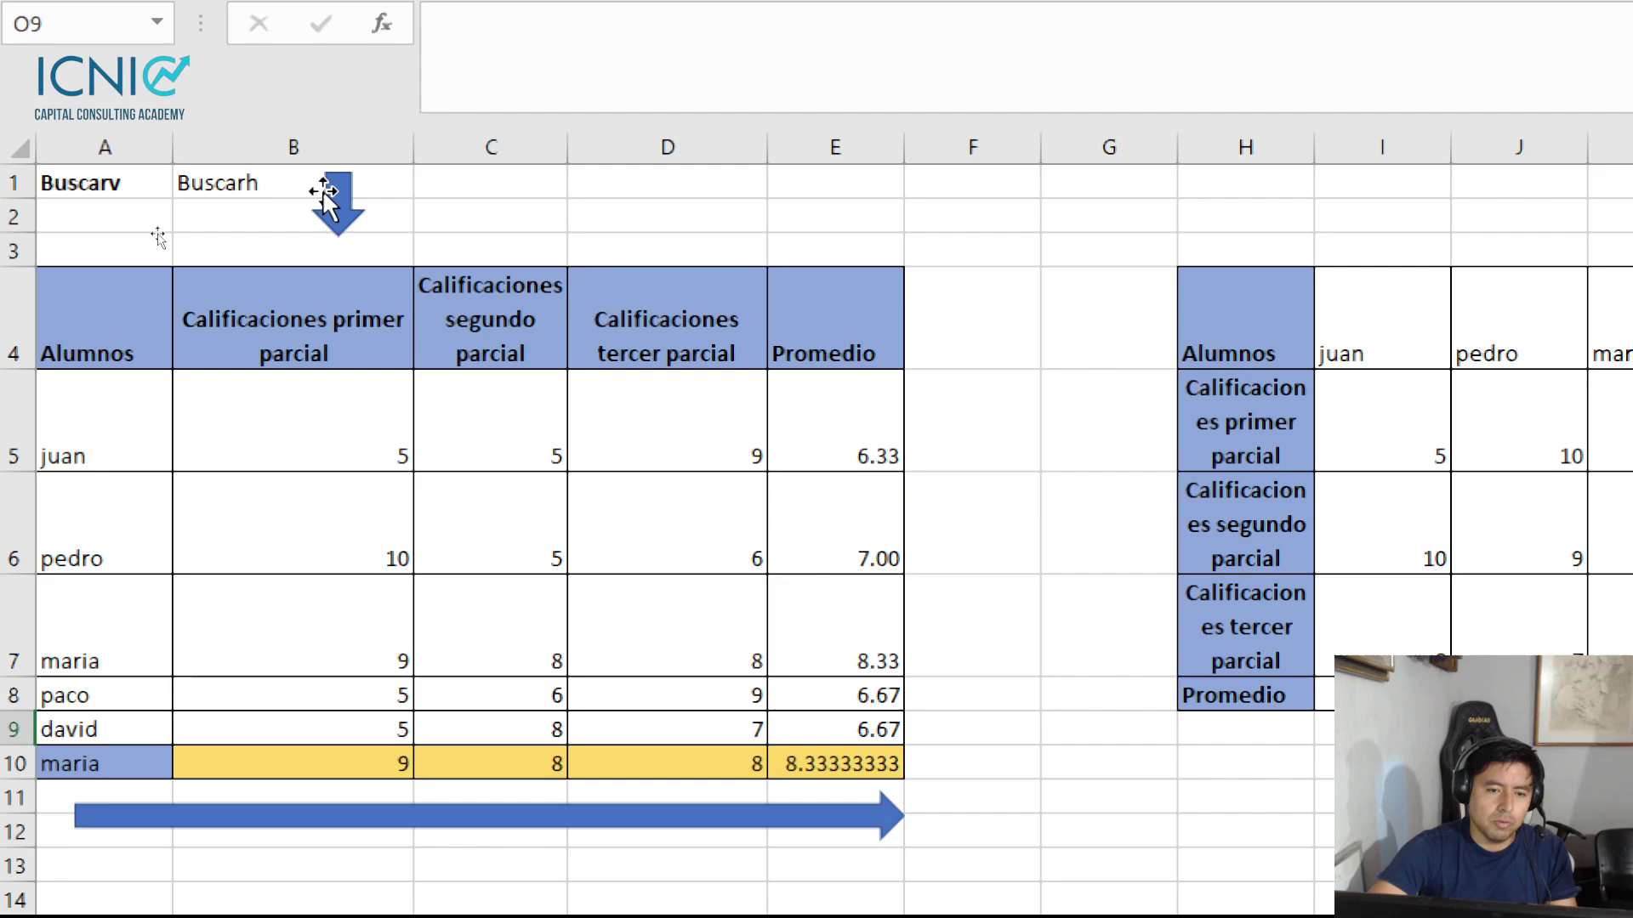
click(335, 212)
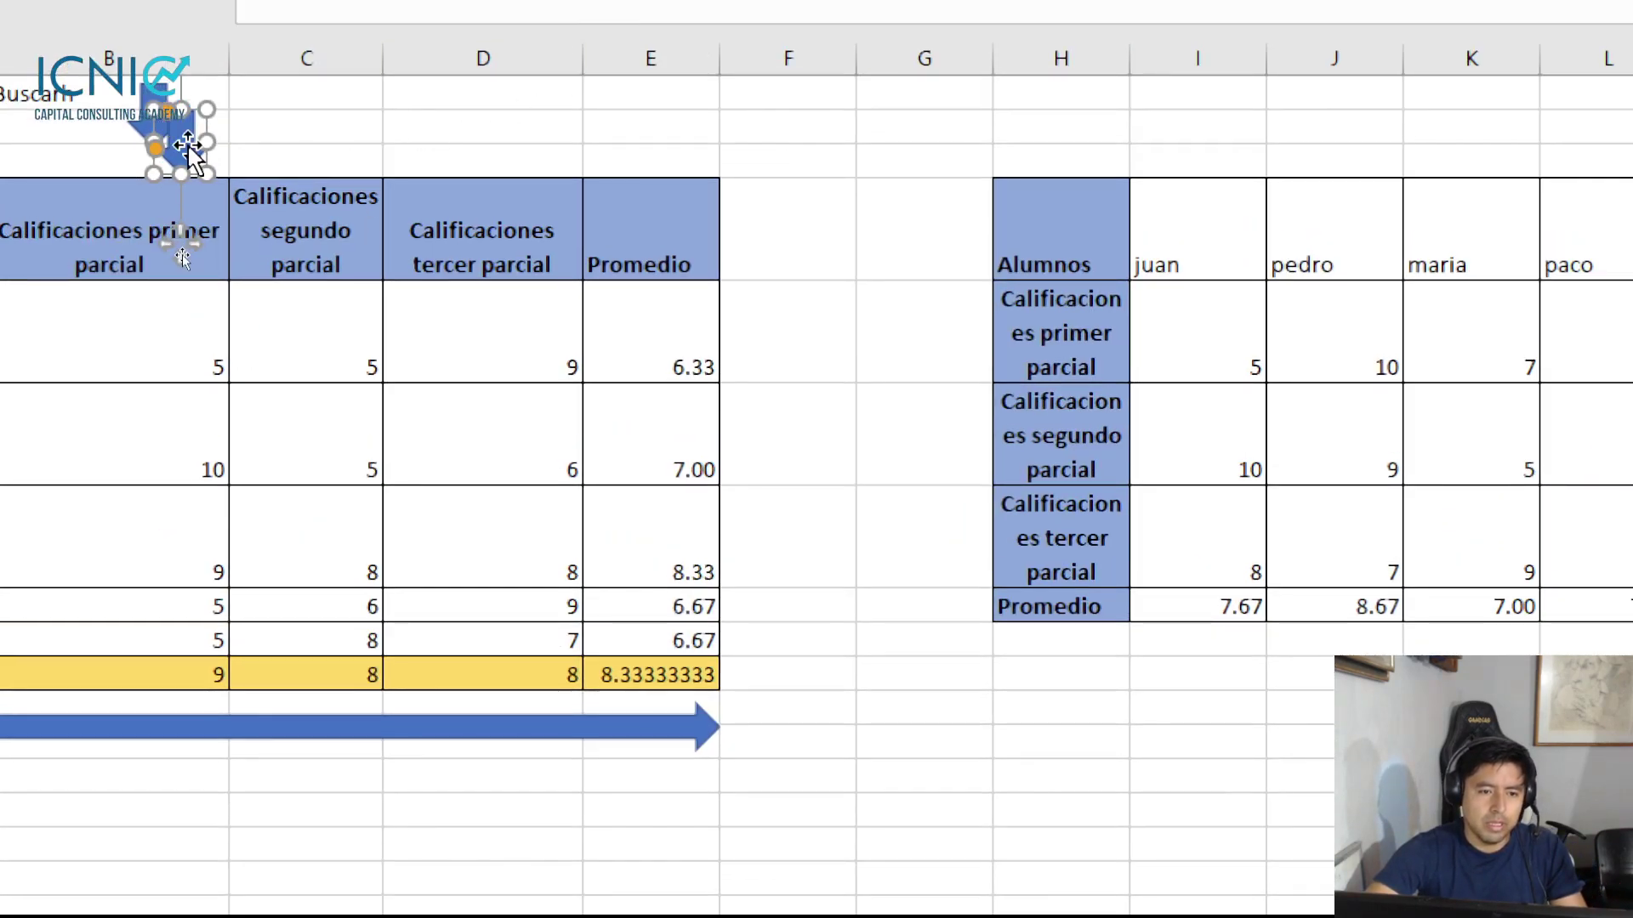
mouse_move(189, 146)
mouse_down()
mouse_move(1248, 240)
mouse_move(1244, 611)
mouse_up()
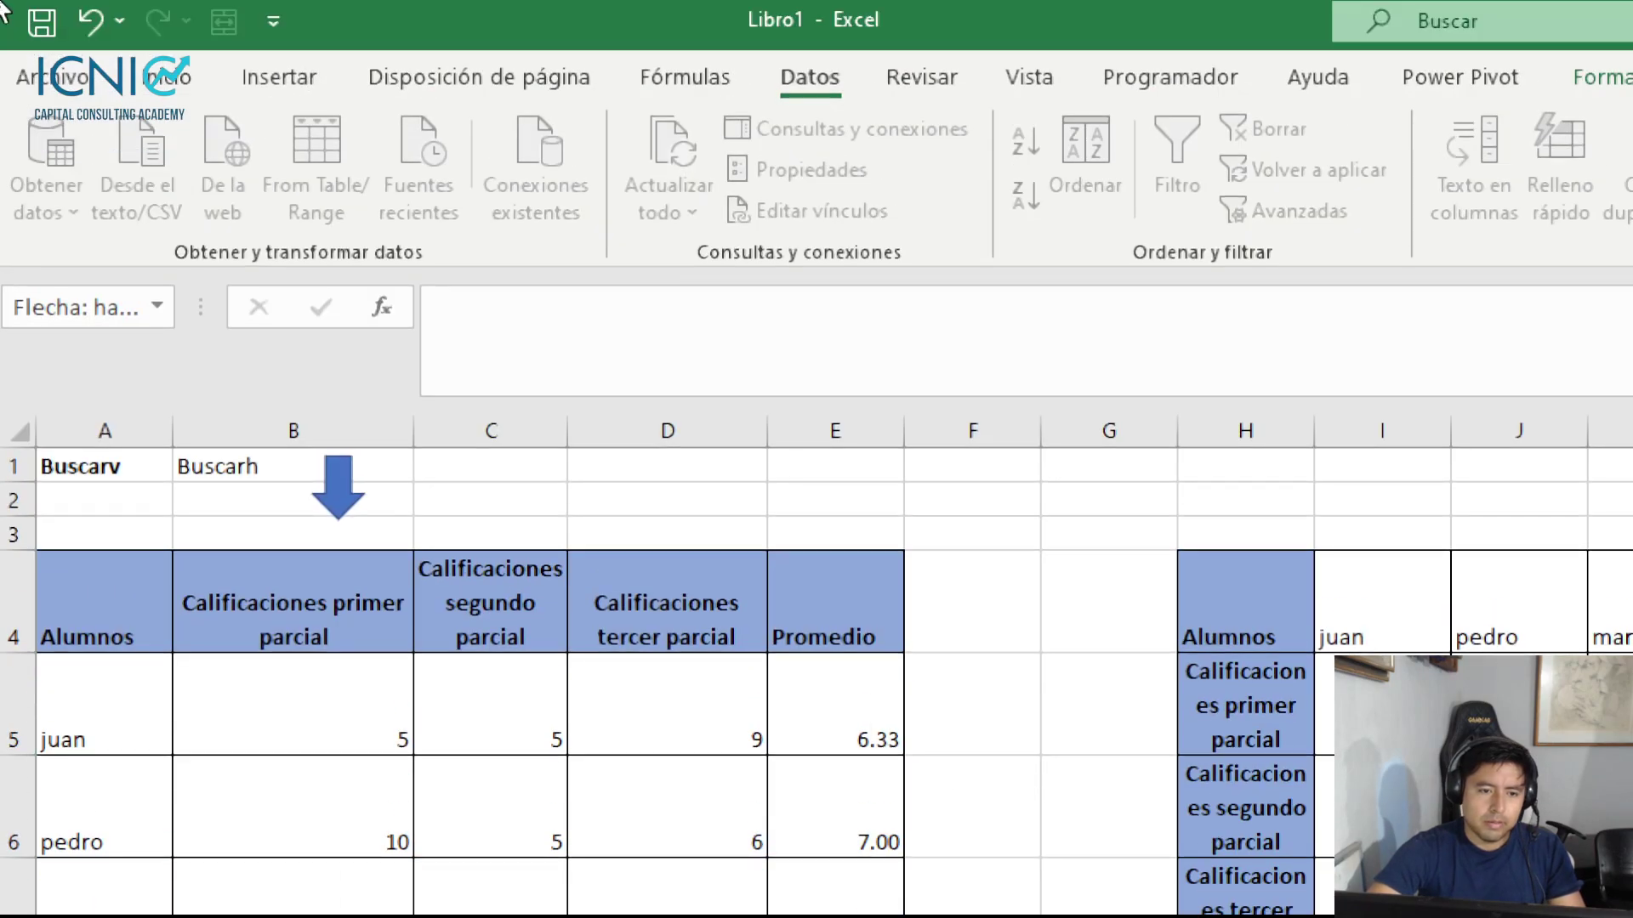